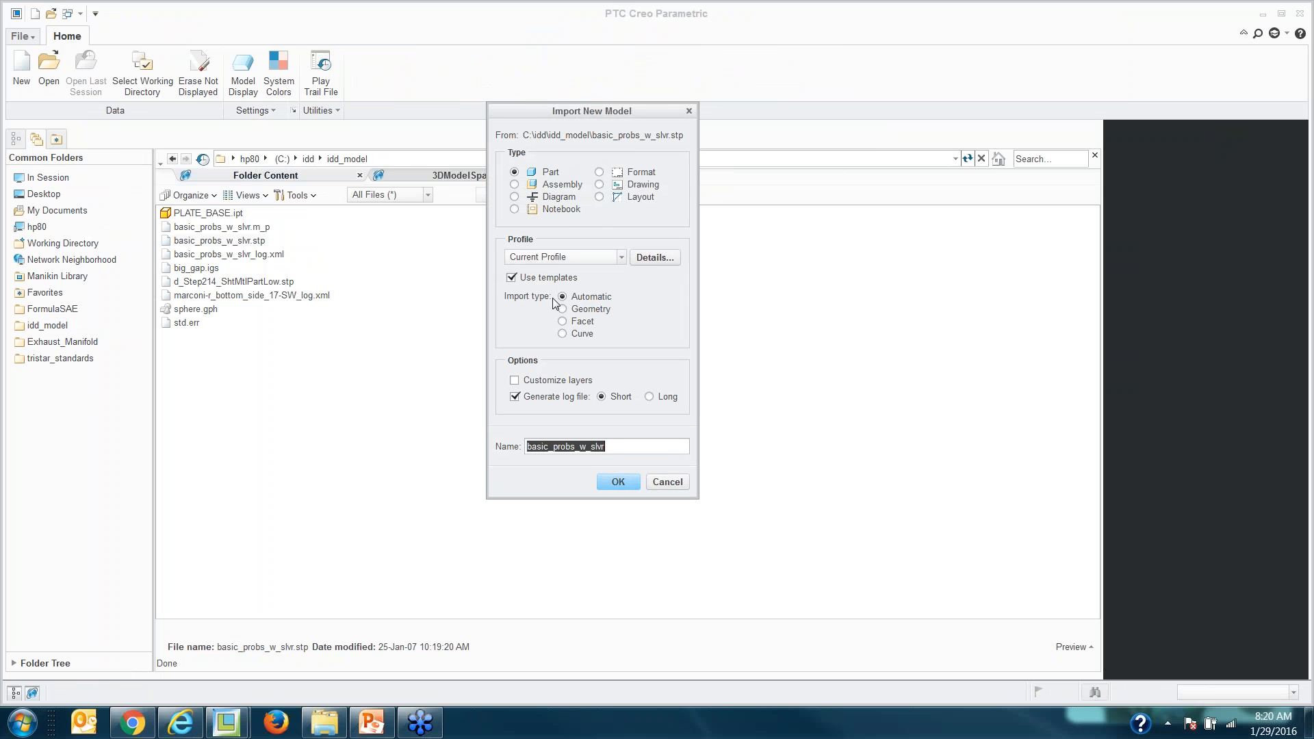
Step: Review the import profile's surface and topology options, then import basic_probs_w_slvr.stp as a part using templates and the automatic import type
left_click(653, 258)
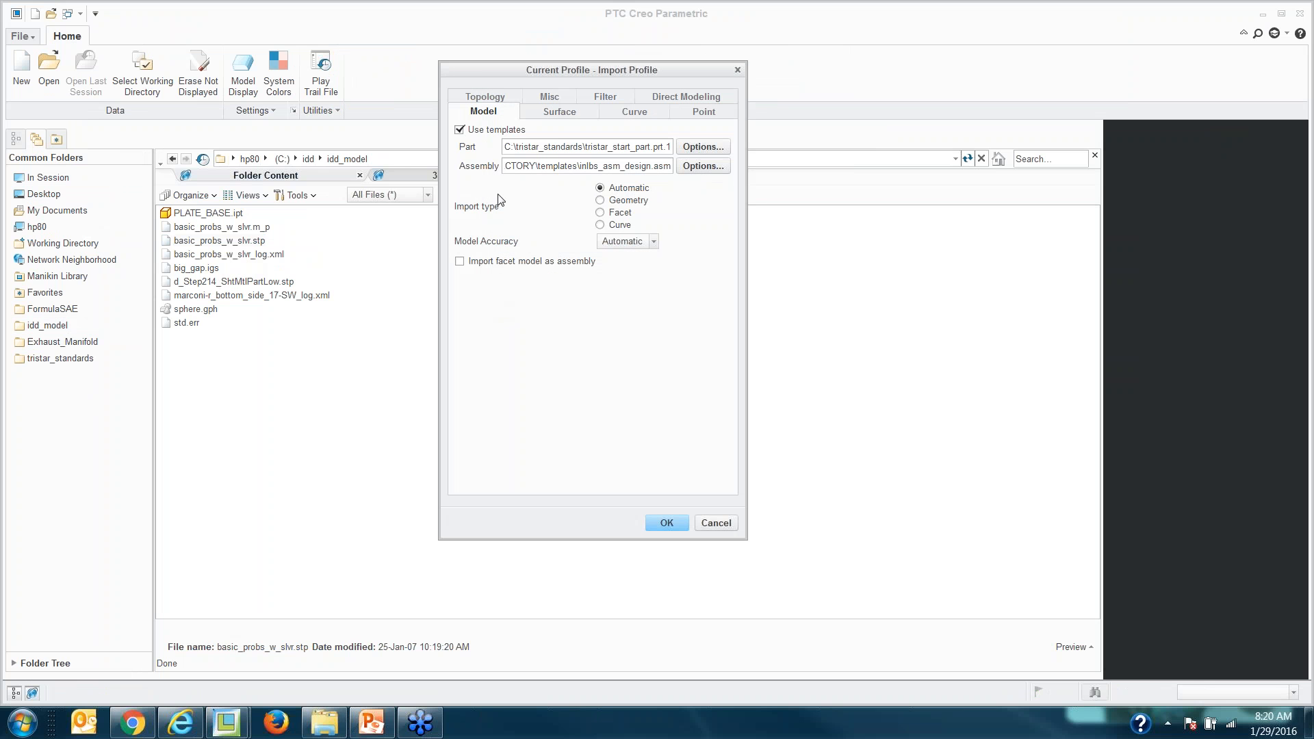
left_click(558, 117)
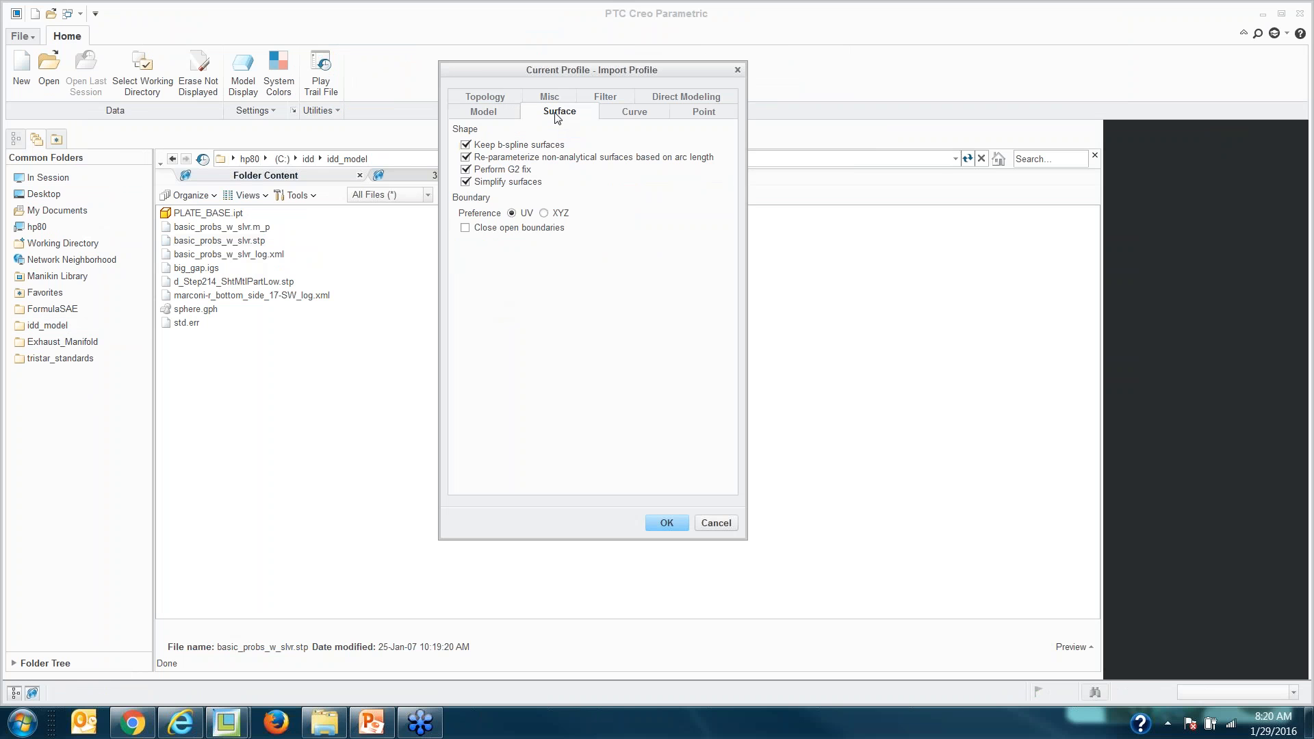
left_click(495, 98)
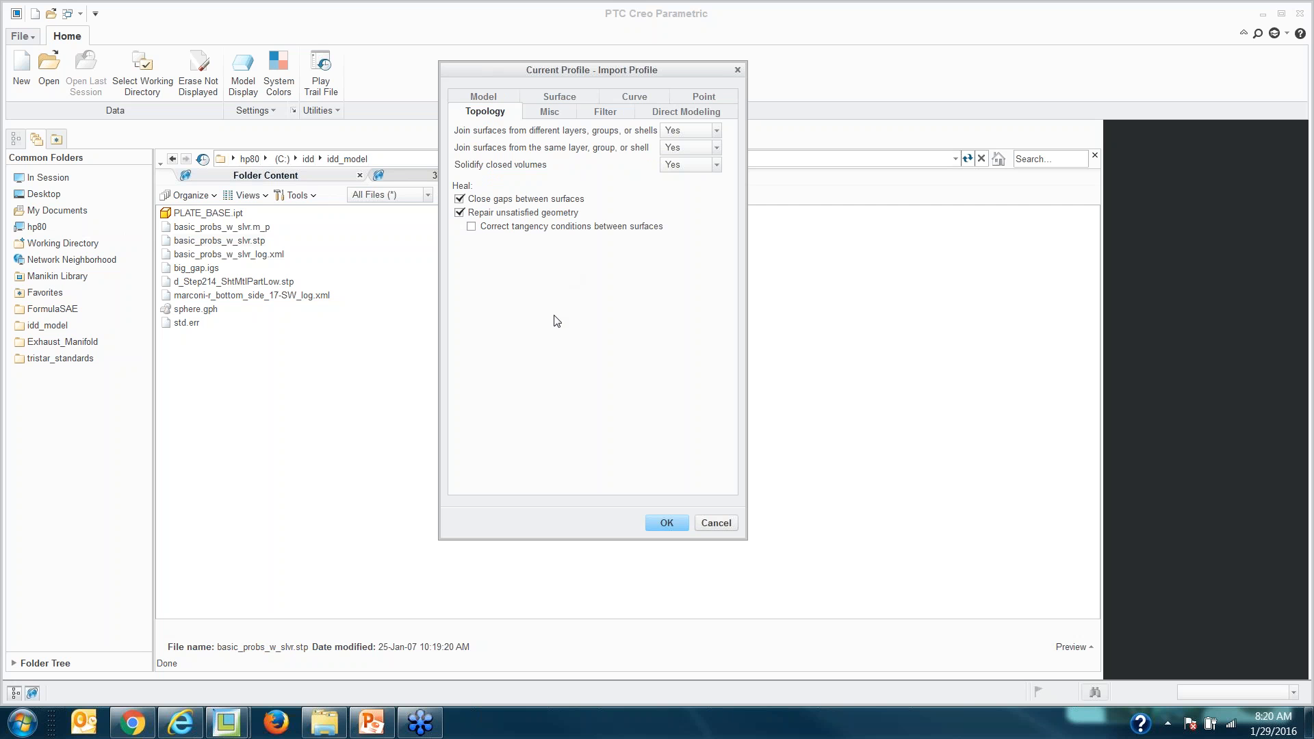
left_click(666, 523)
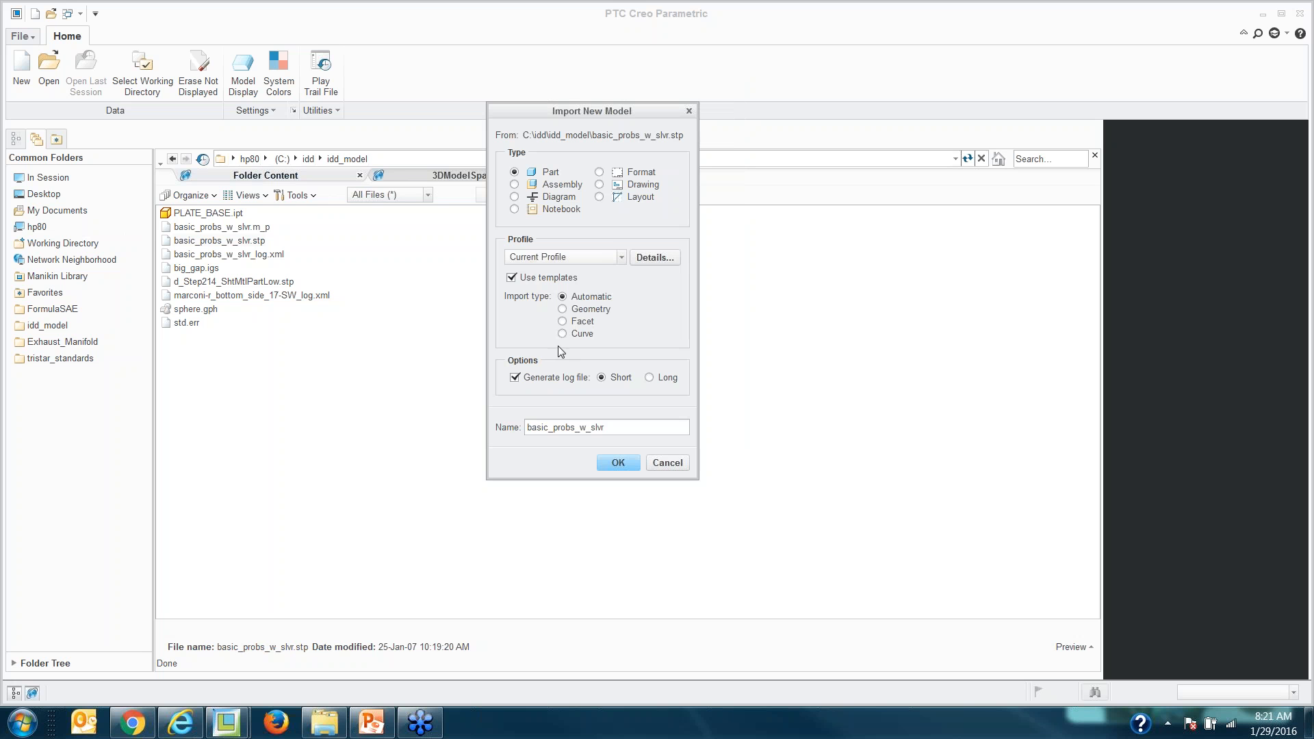
left_click(618, 463)
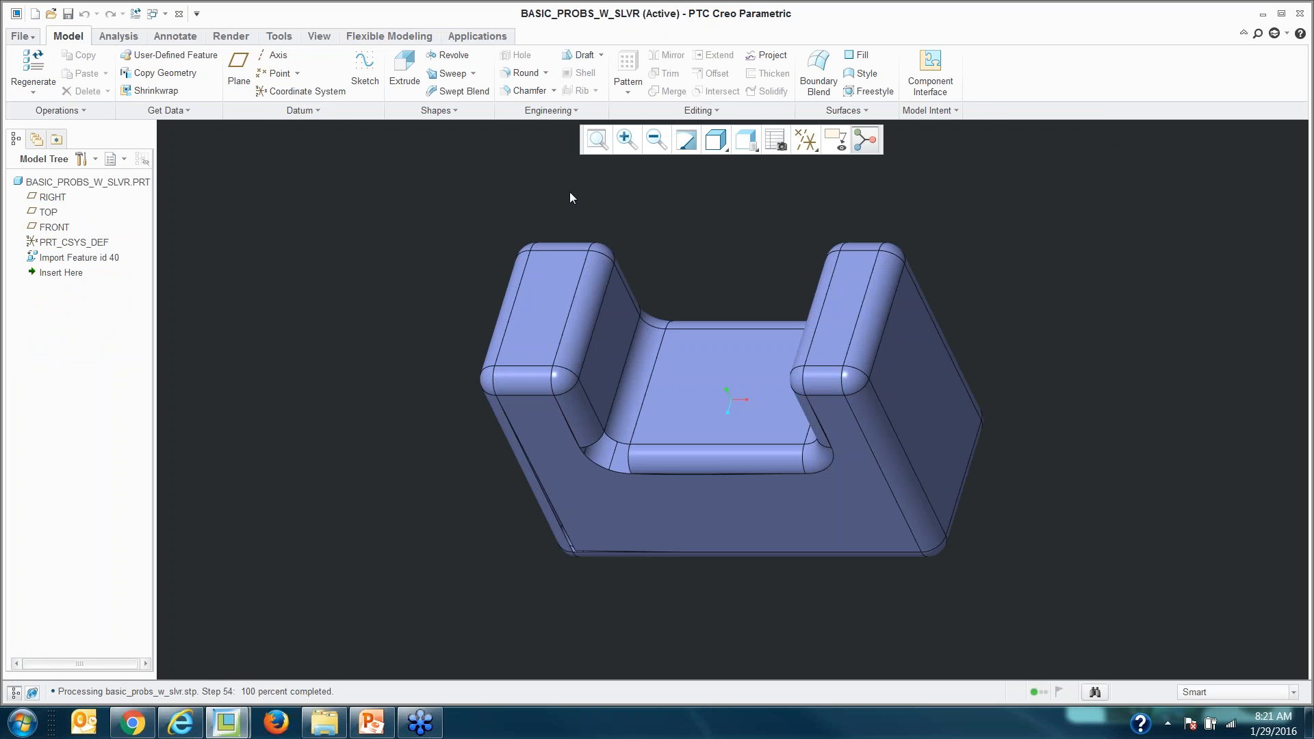
Step: Display the imported part in wireframe and inspect the highlighted open edges around the corner round and lower edges
key("ctrl+6")
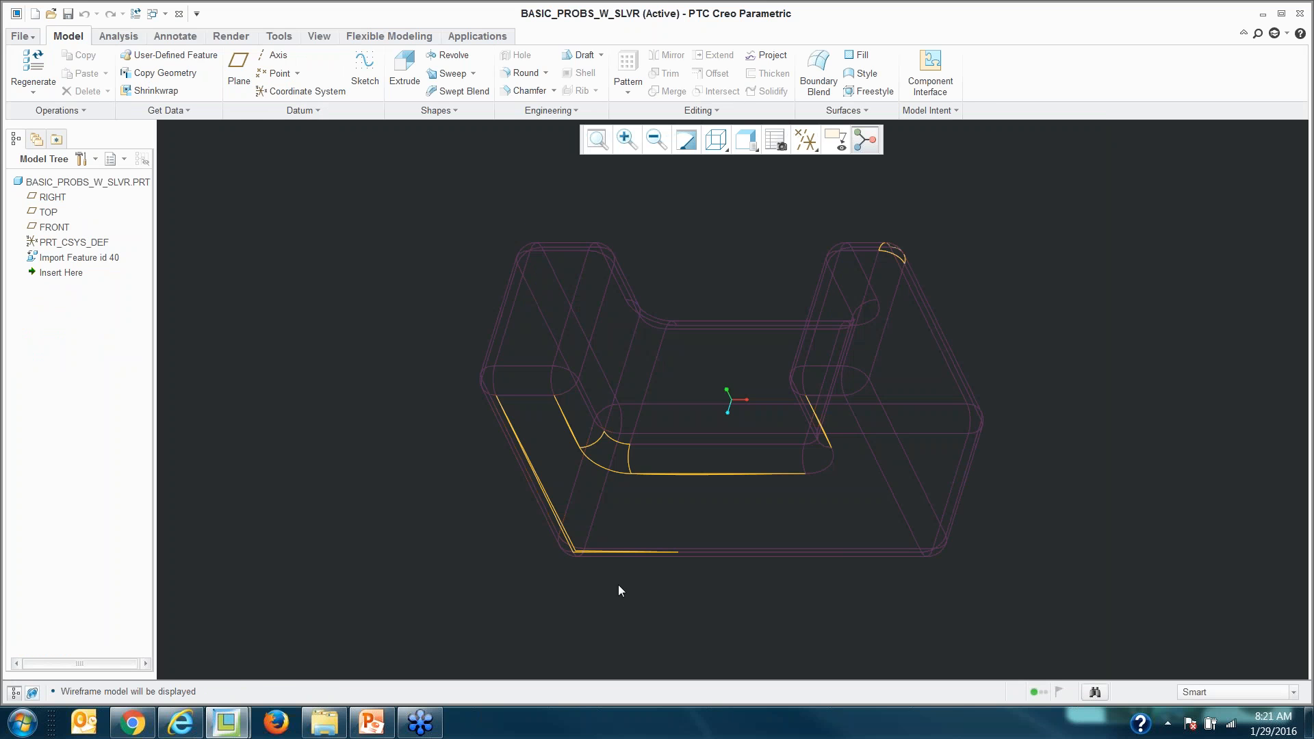
scroll(959, 232, "up", 5)
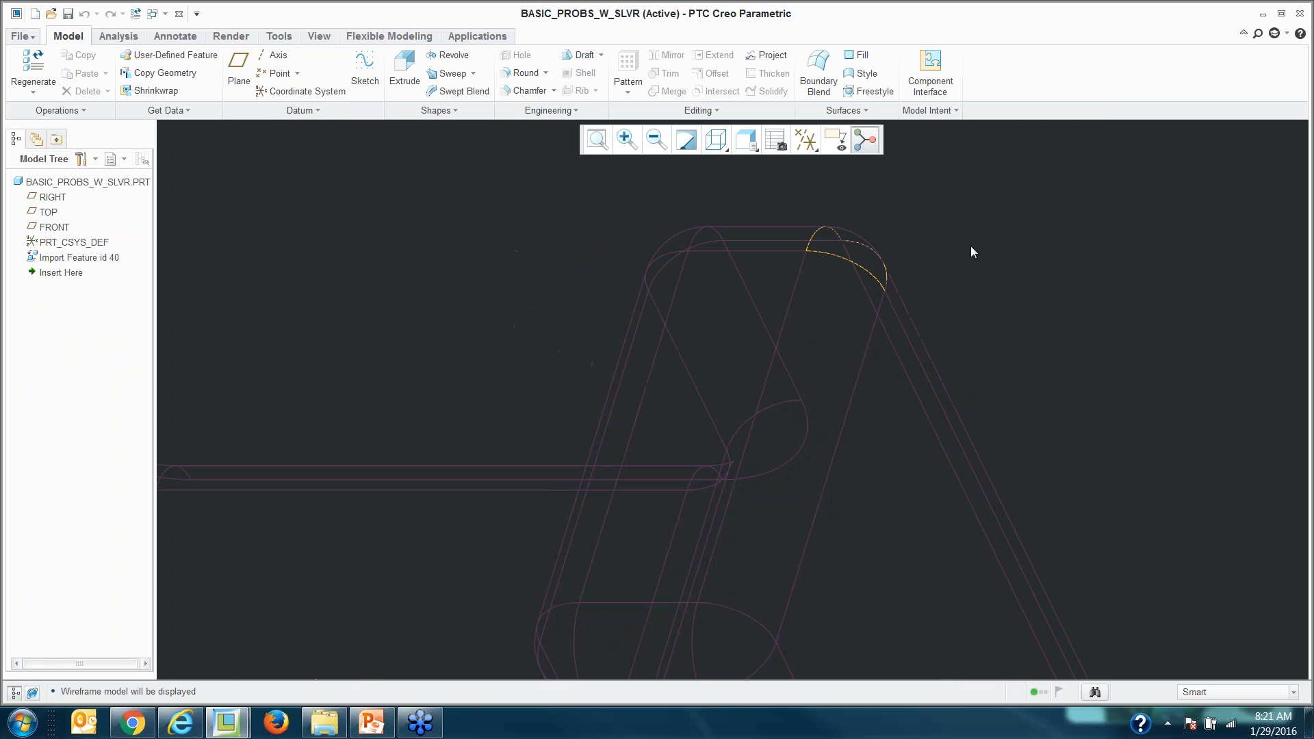
scroll(971, 246, "down", 5)
scroll(698, 498, "up", 4)
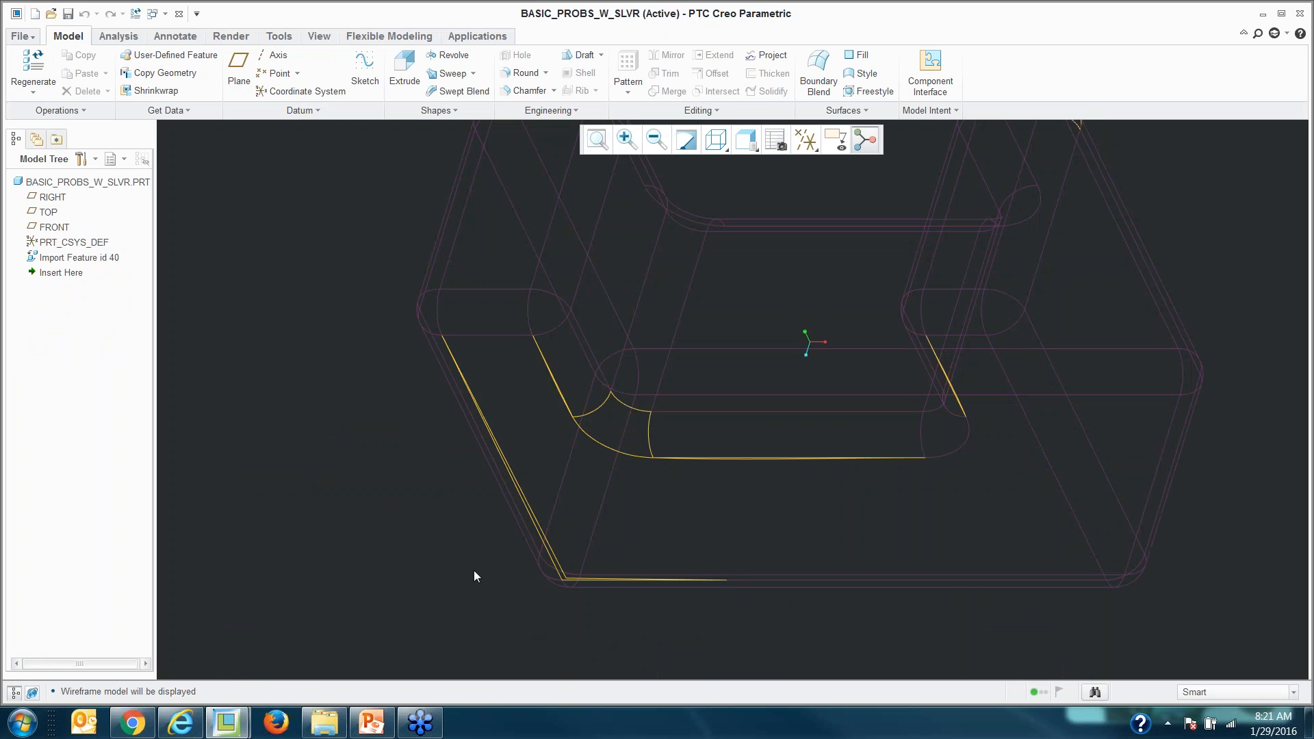
scroll(612, 611, "up", 4)
scroll(573, 616, "down", 5)
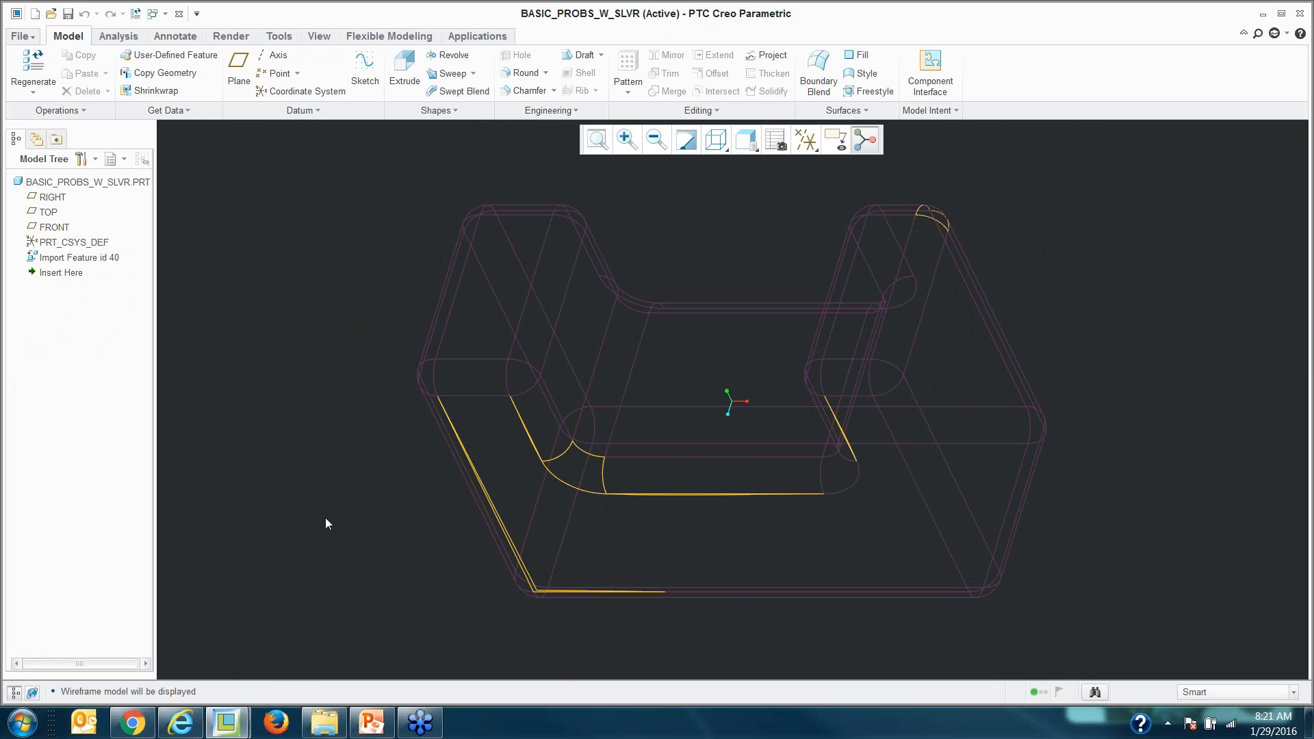
Step: Edit the definition of the import feature and open its geometry in Import DataDoctor (IDD)
right_click(99, 259)
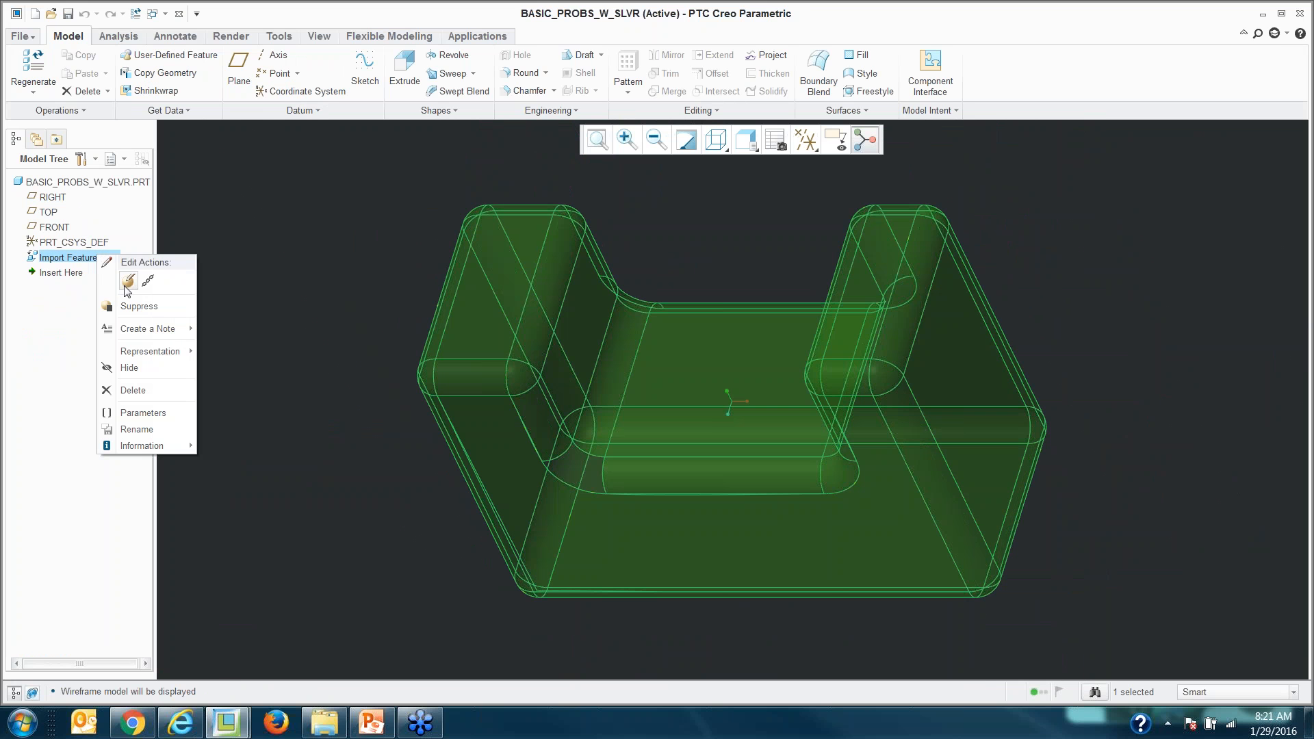
left_click(128, 281)
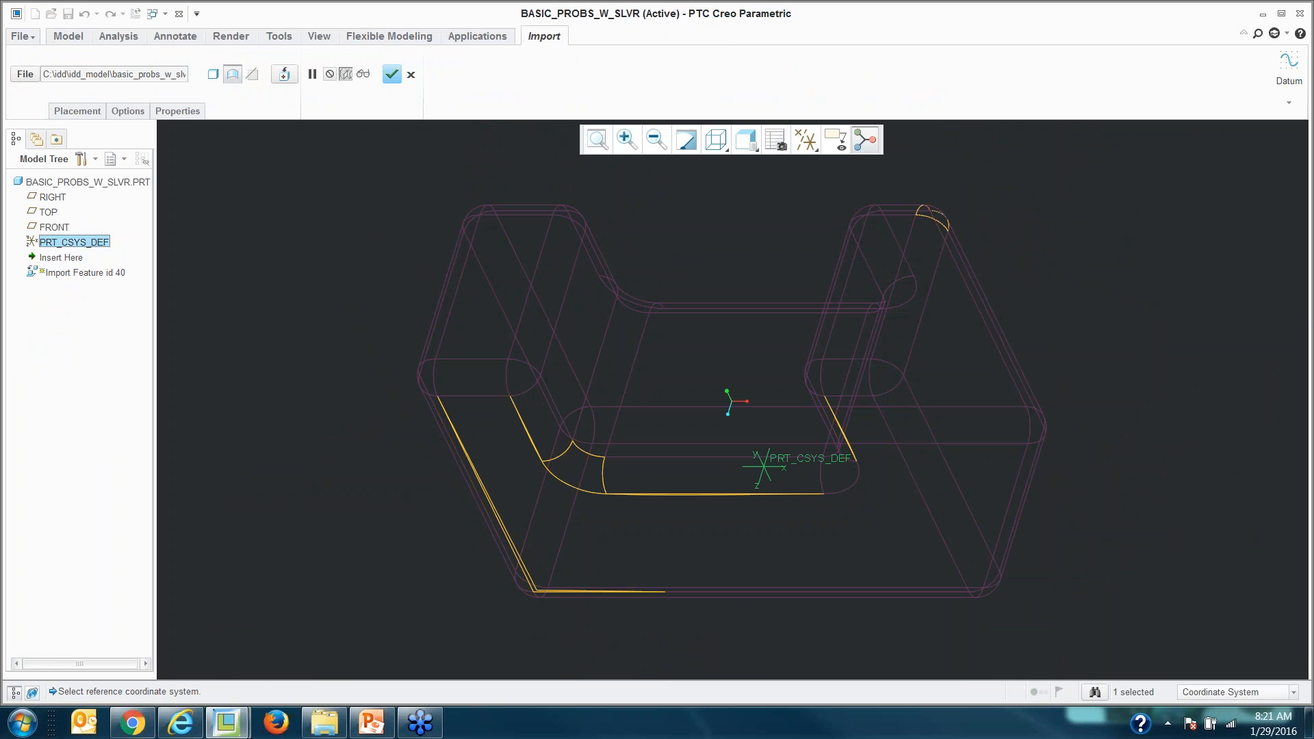
right_click(227, 271)
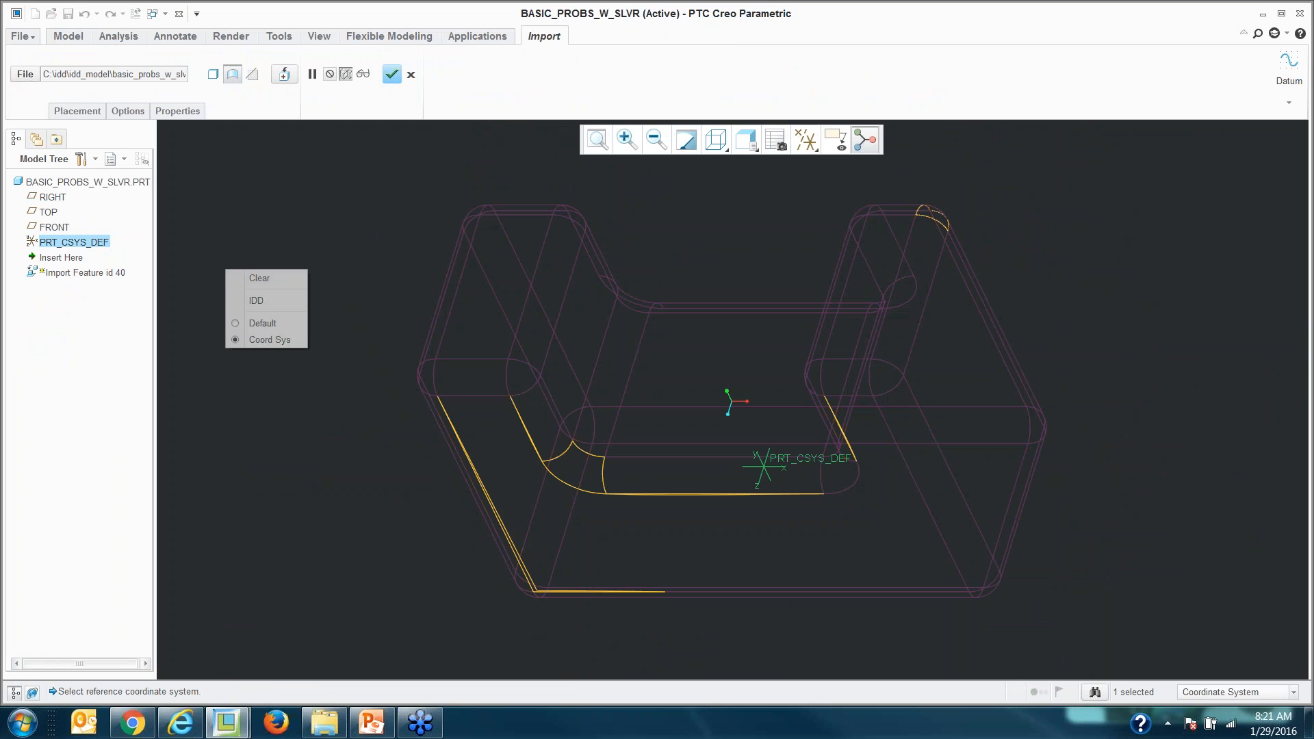
left_click(267, 305)
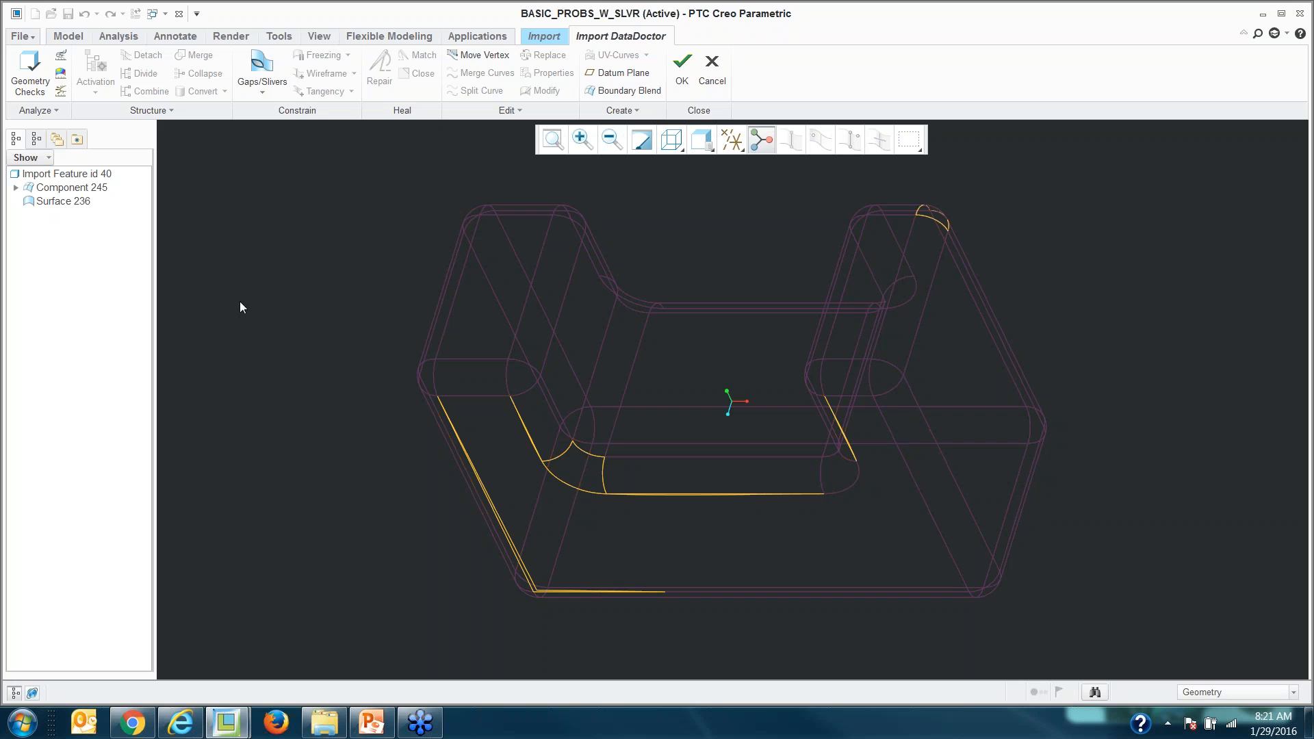
Step: Examine which geometry on the part belongs to Component 245 and which to the separate Surface 236
left_click(63, 188)
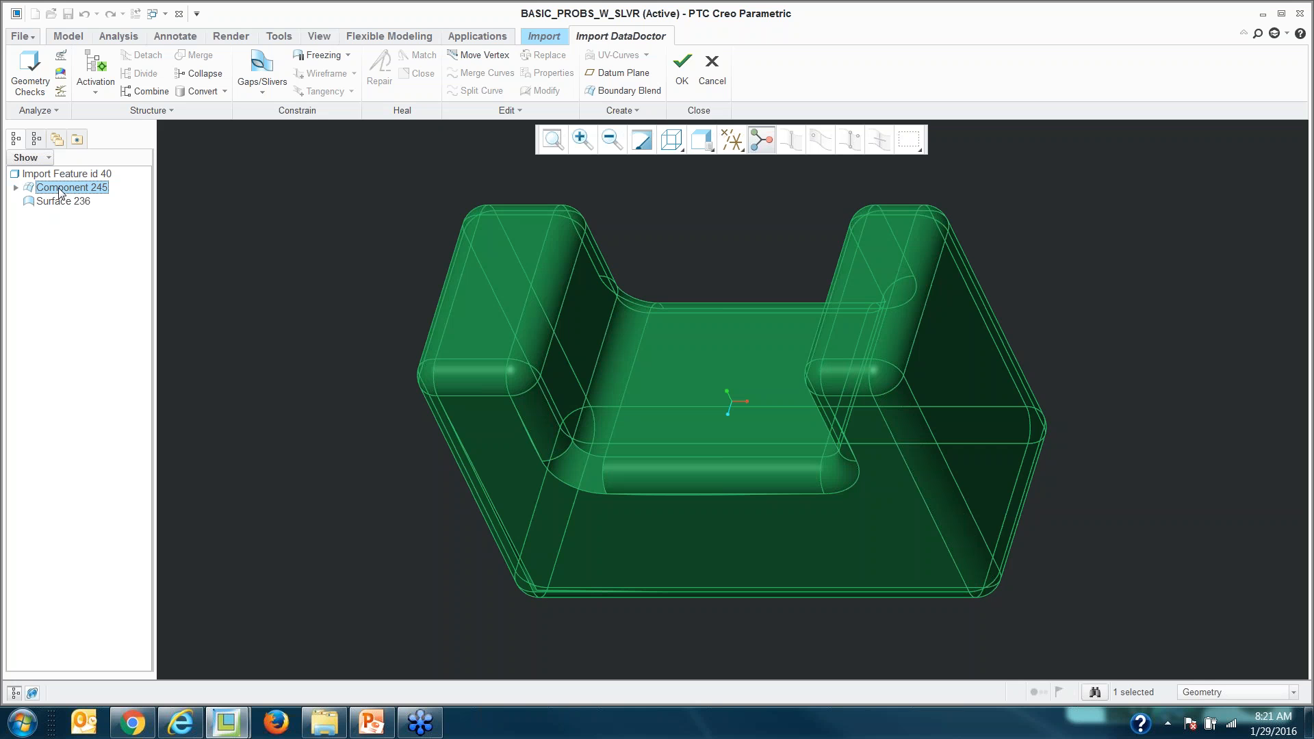
left_click(16, 189)
left_click(15, 189)
left_click(16, 188)
left_click(16, 188)
left_click(63, 206)
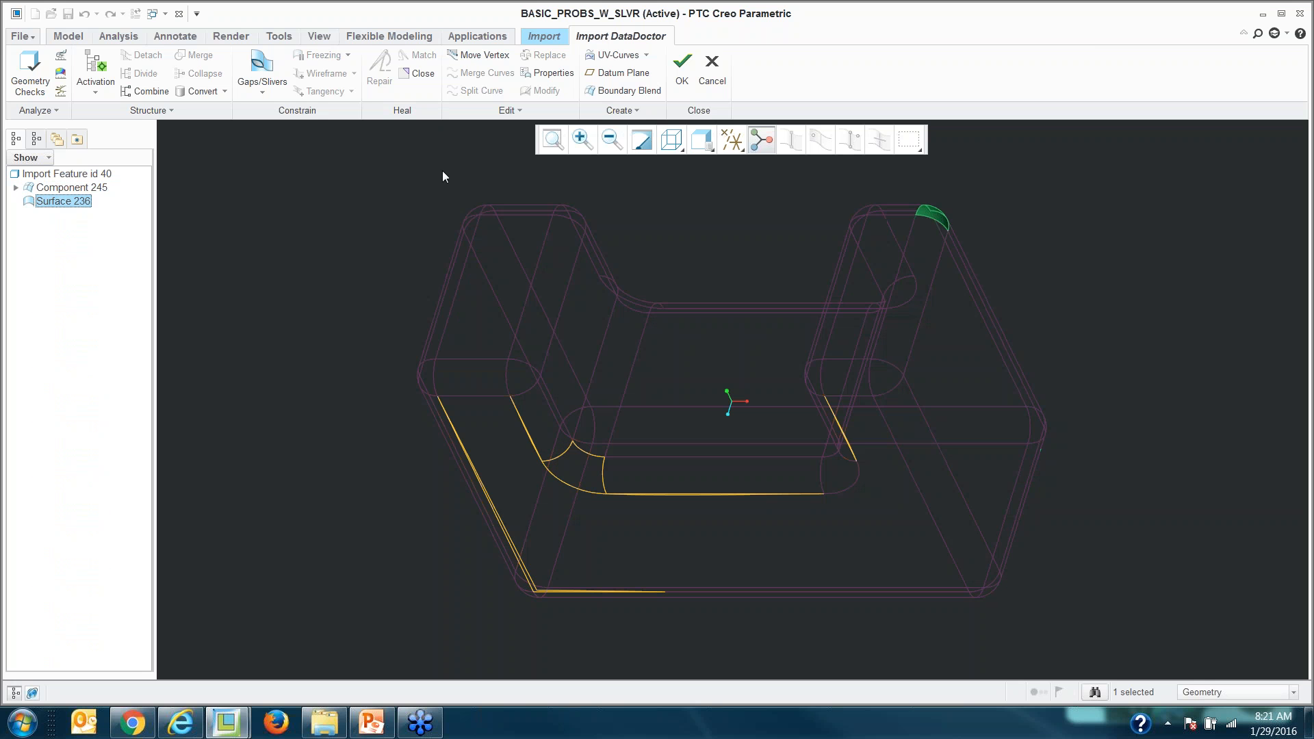
left_click(402, 158)
scroll(1018, 194, "down", 5)
scroll(1082, 217, "up", 5)
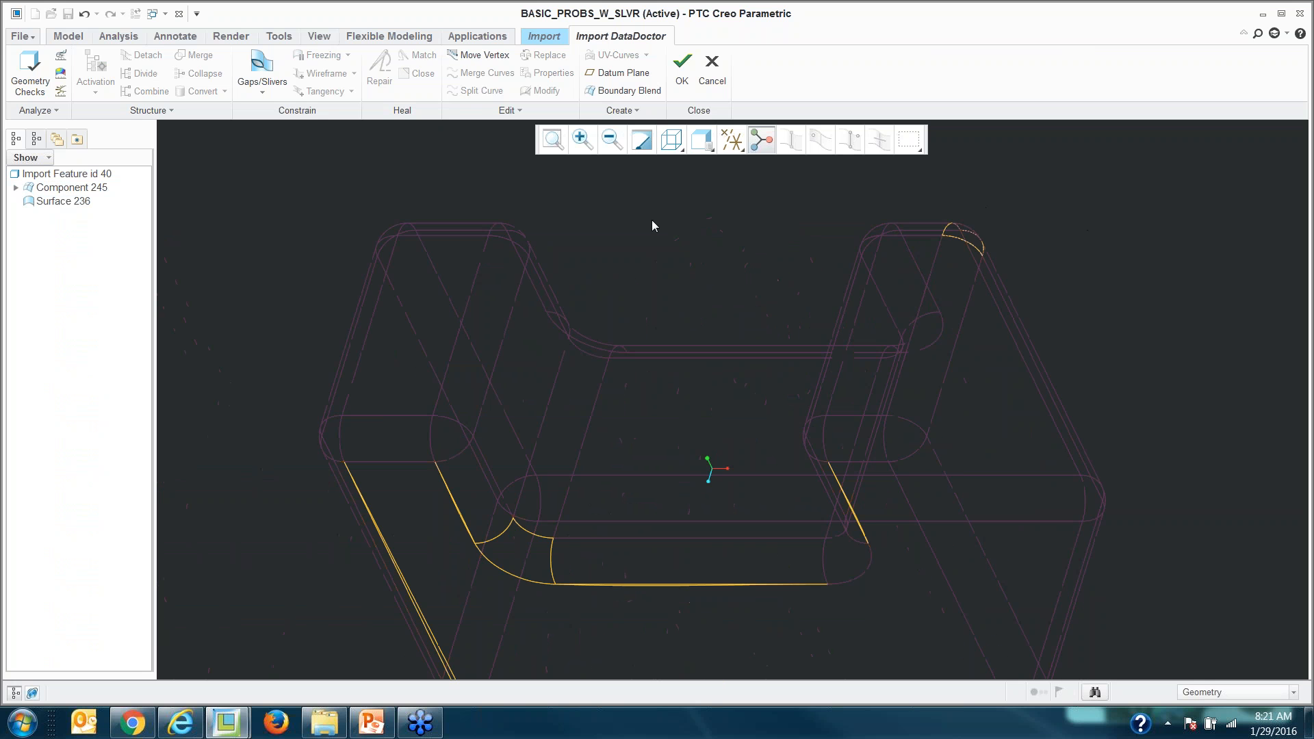
Step: Hide Surface 236 to check its place on the model, and delete it from the import feature
right_click(68, 203)
left_click(100, 233)
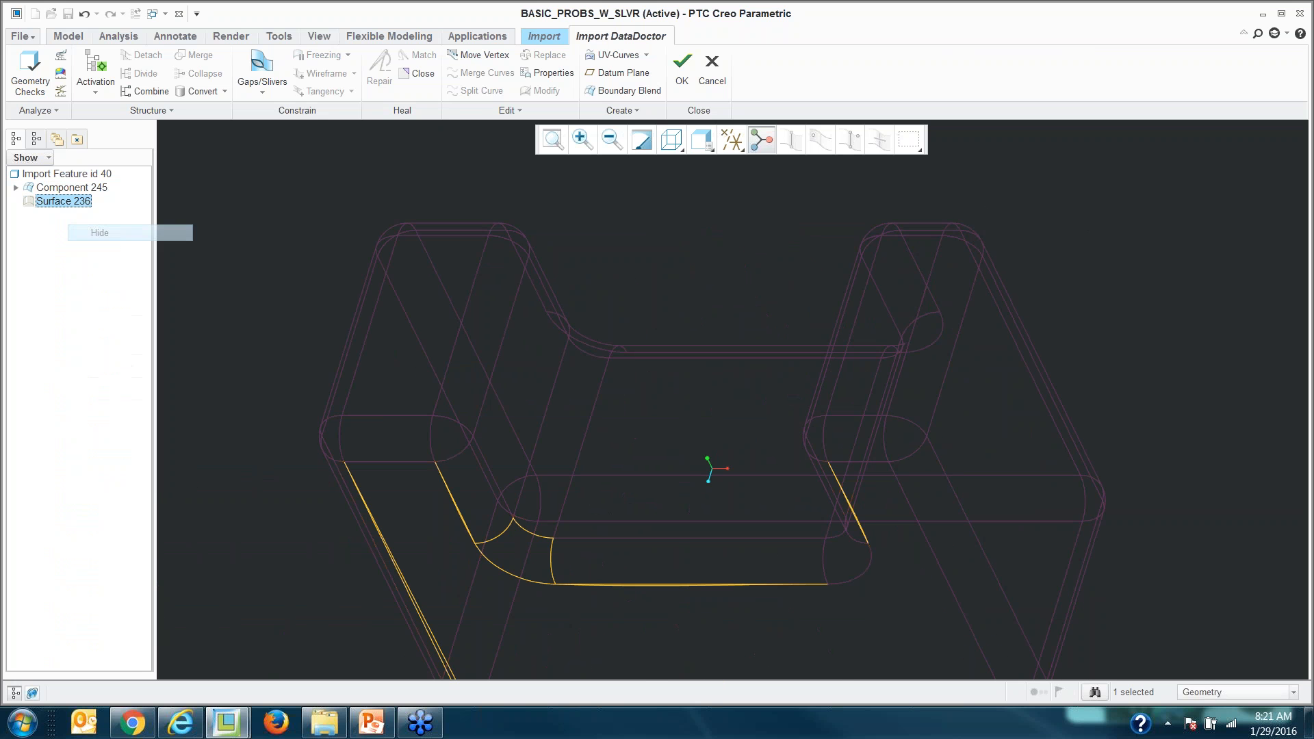
scroll(831, 254, "up", 2)
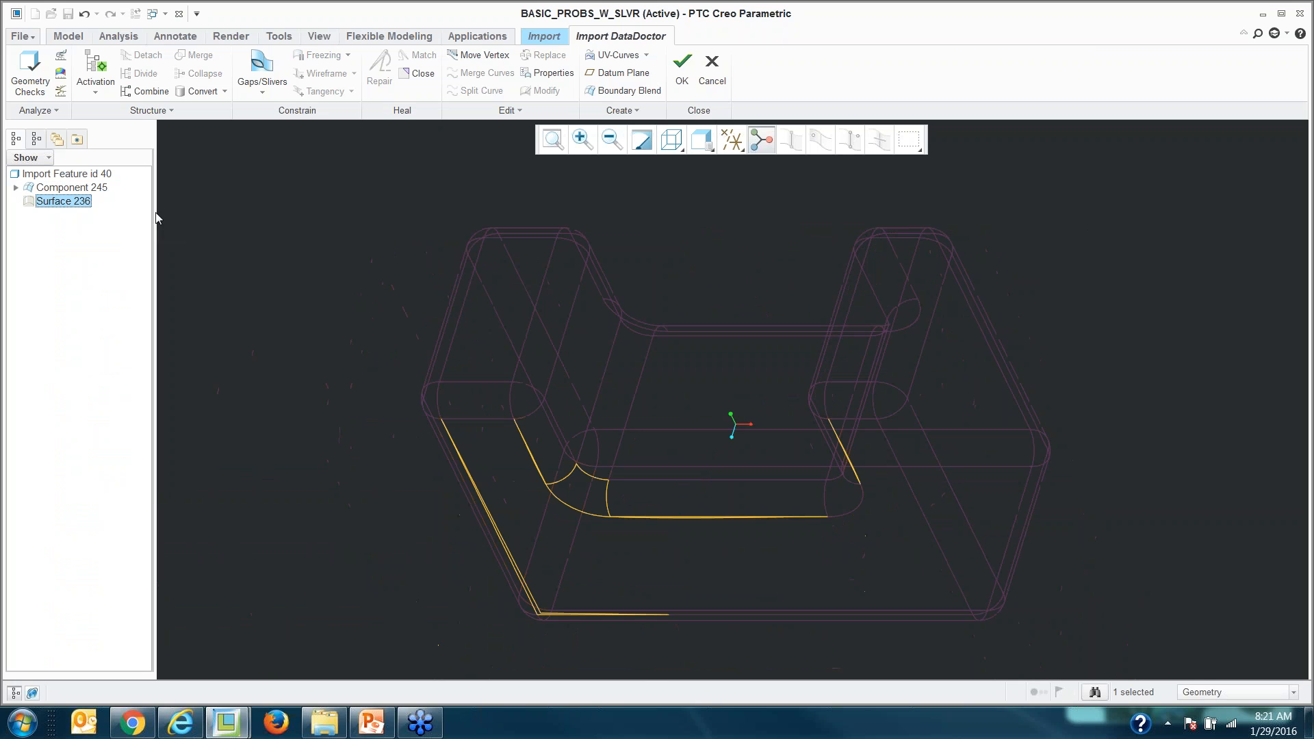
right_click(60, 210)
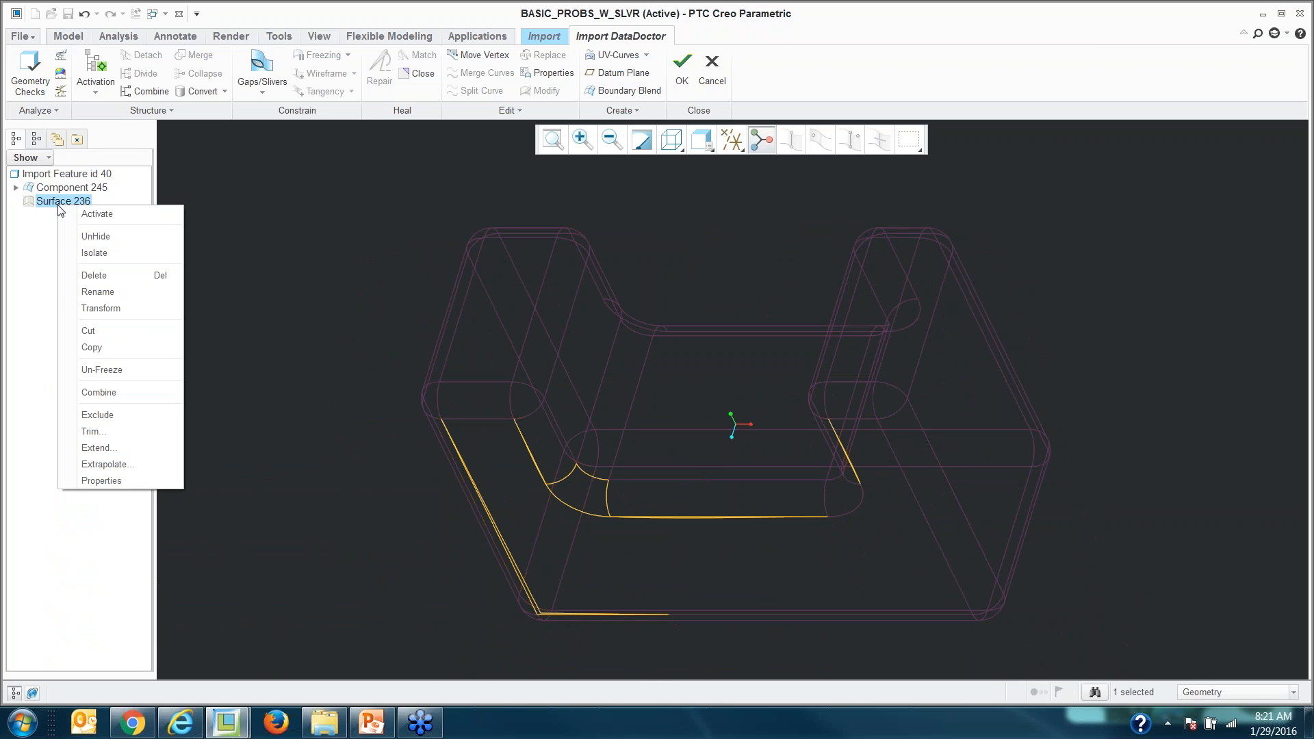
left_click(94, 275)
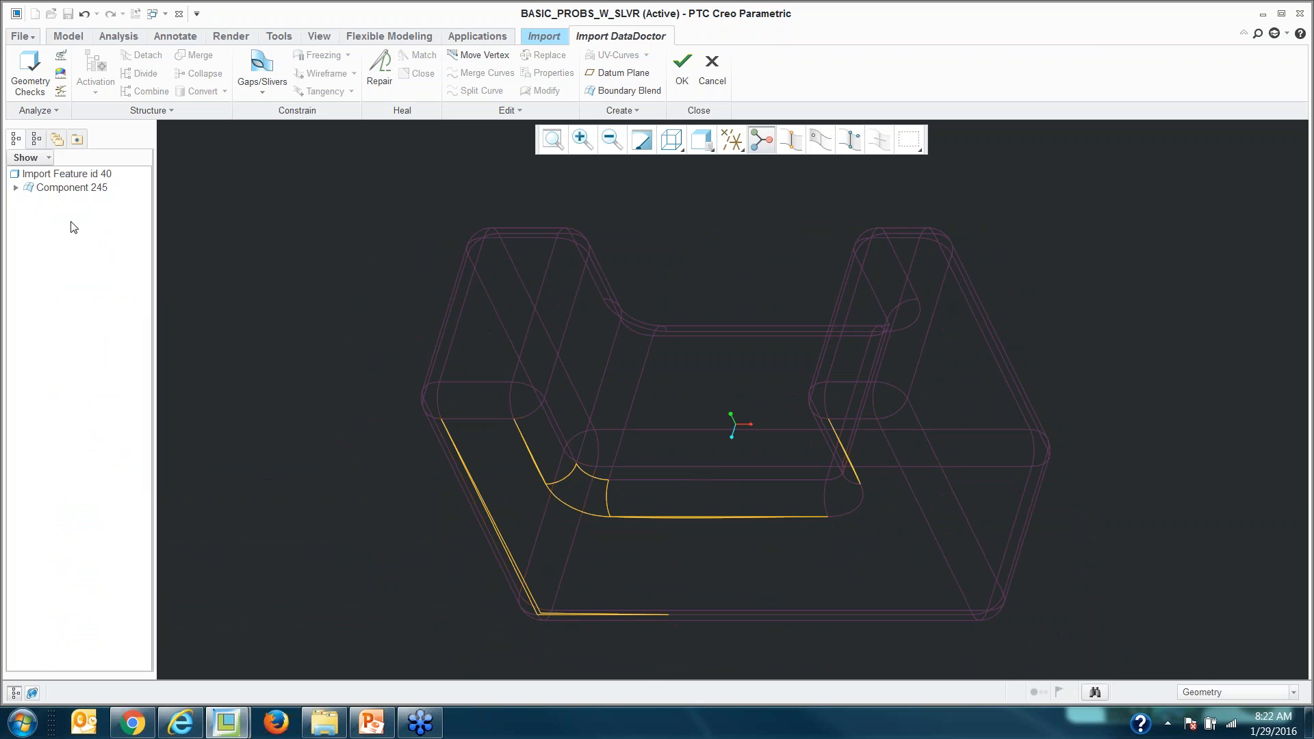
Step: Examine the highlighted gap edges of Component 245 along the lower front edges and around the inner corner round
left_click(66, 188)
left_click(346, 498)
scroll(749, 643, "up", 3)
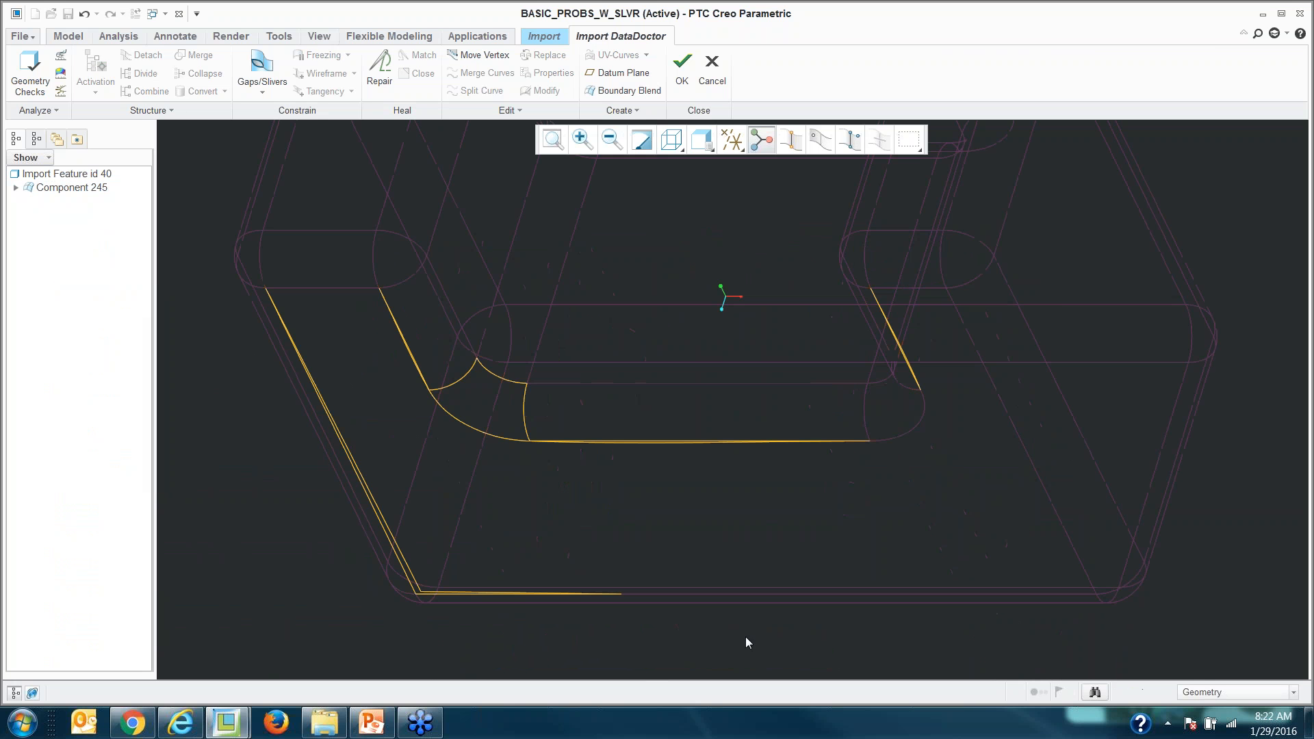
scroll(901, 404, "up", 5)
scroll(918, 404, "down", 5)
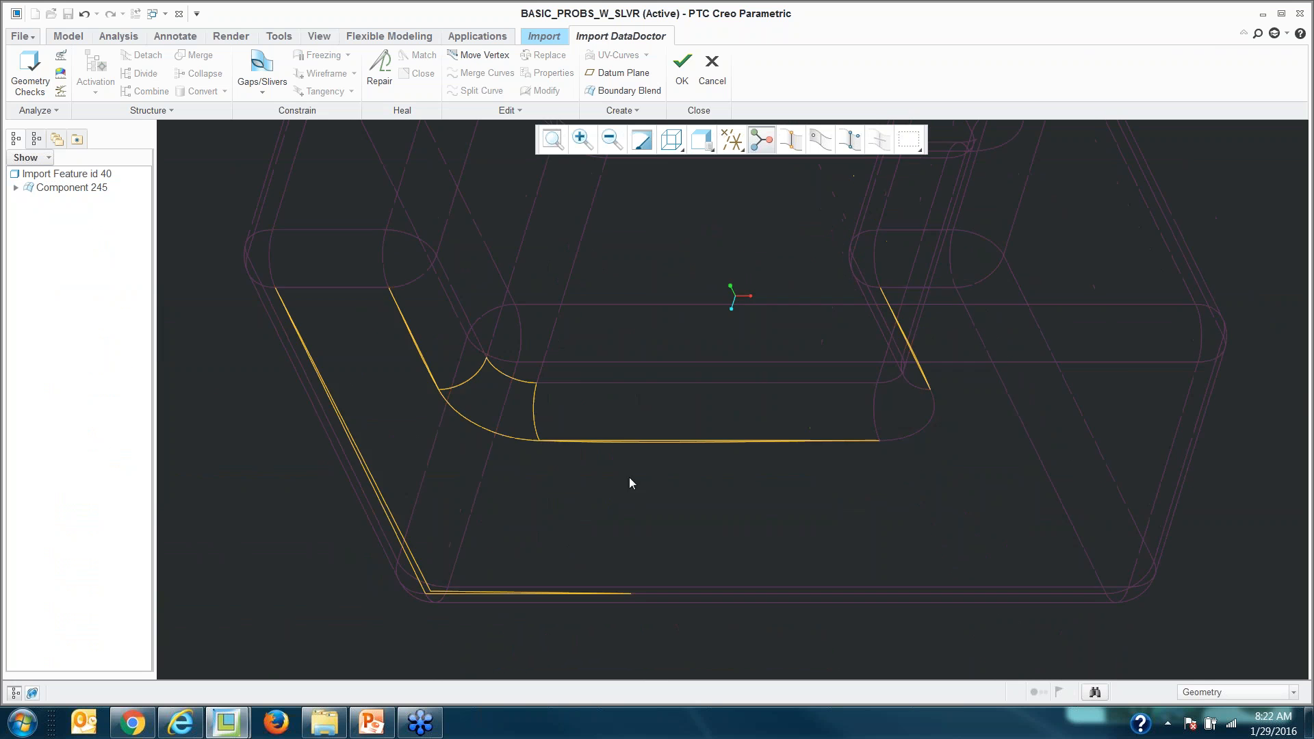
scroll(629, 478, "up", 6)
scroll(720, 438, "down", 5)
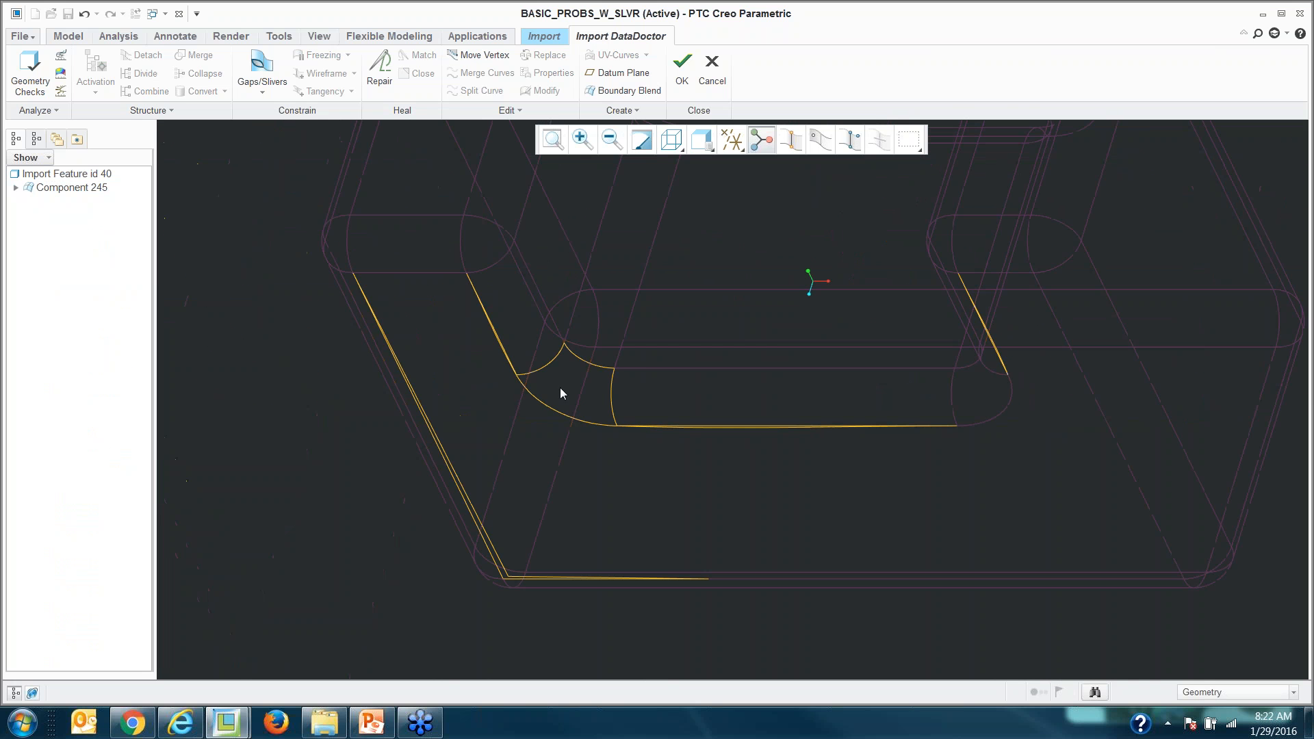
scroll(560, 387, "up", 3)
scroll(539, 304, "down", 3)
scroll(319, 495, "down", 5)
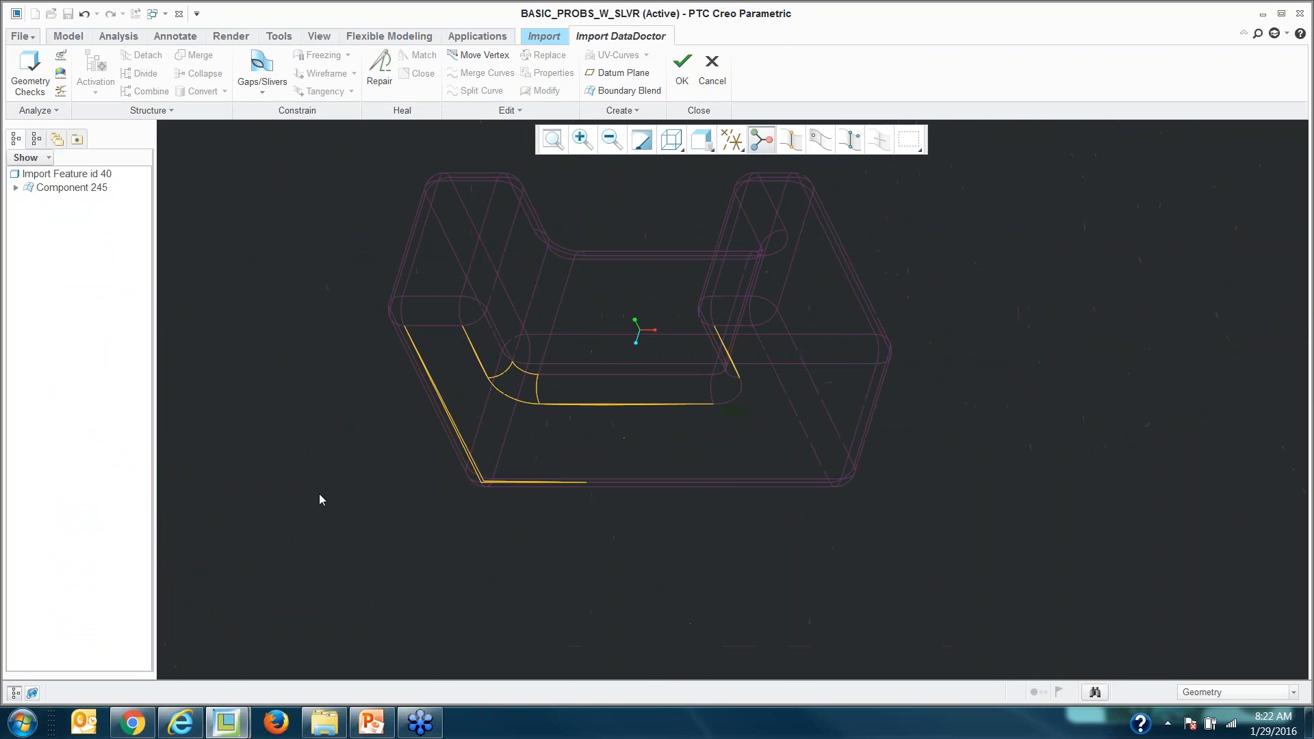
scroll(334, 429, "up", 1)
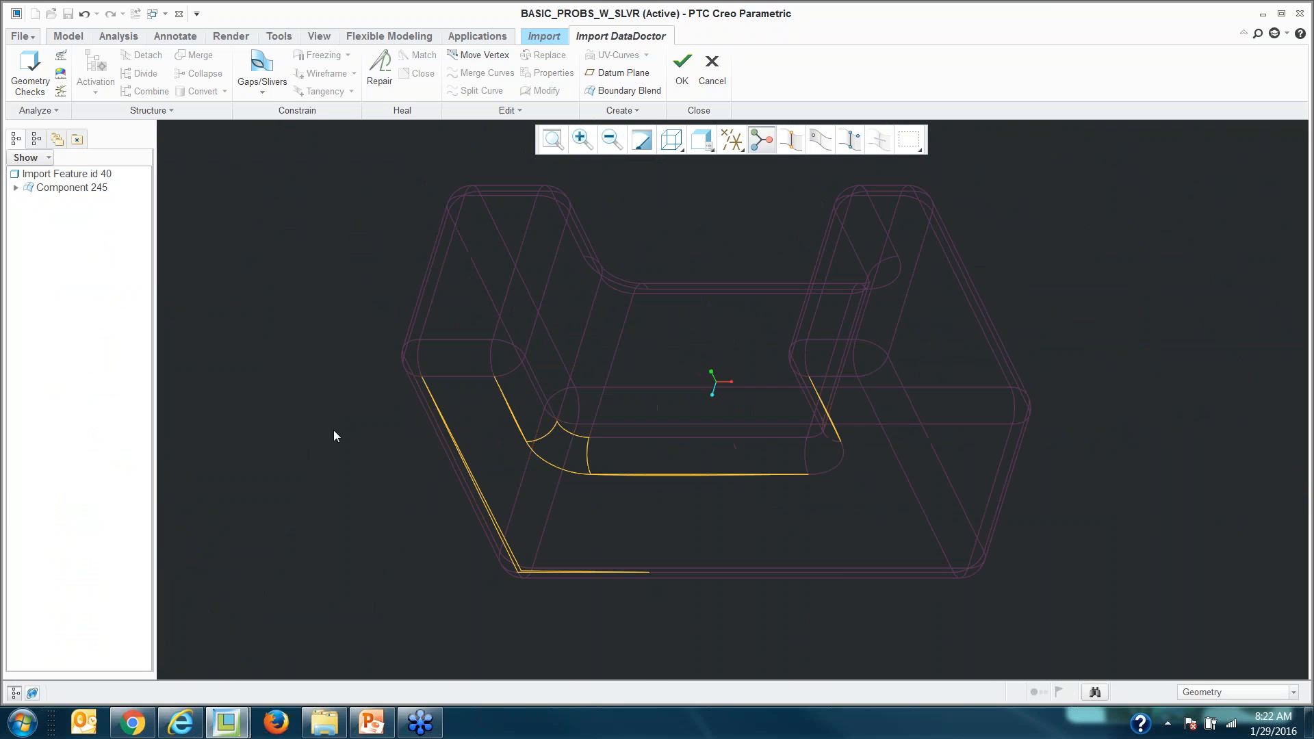
Step: Search the model for gaps smaller than 1 and preview each result from GAP0001 to GAP0005
key("ctrl+f")
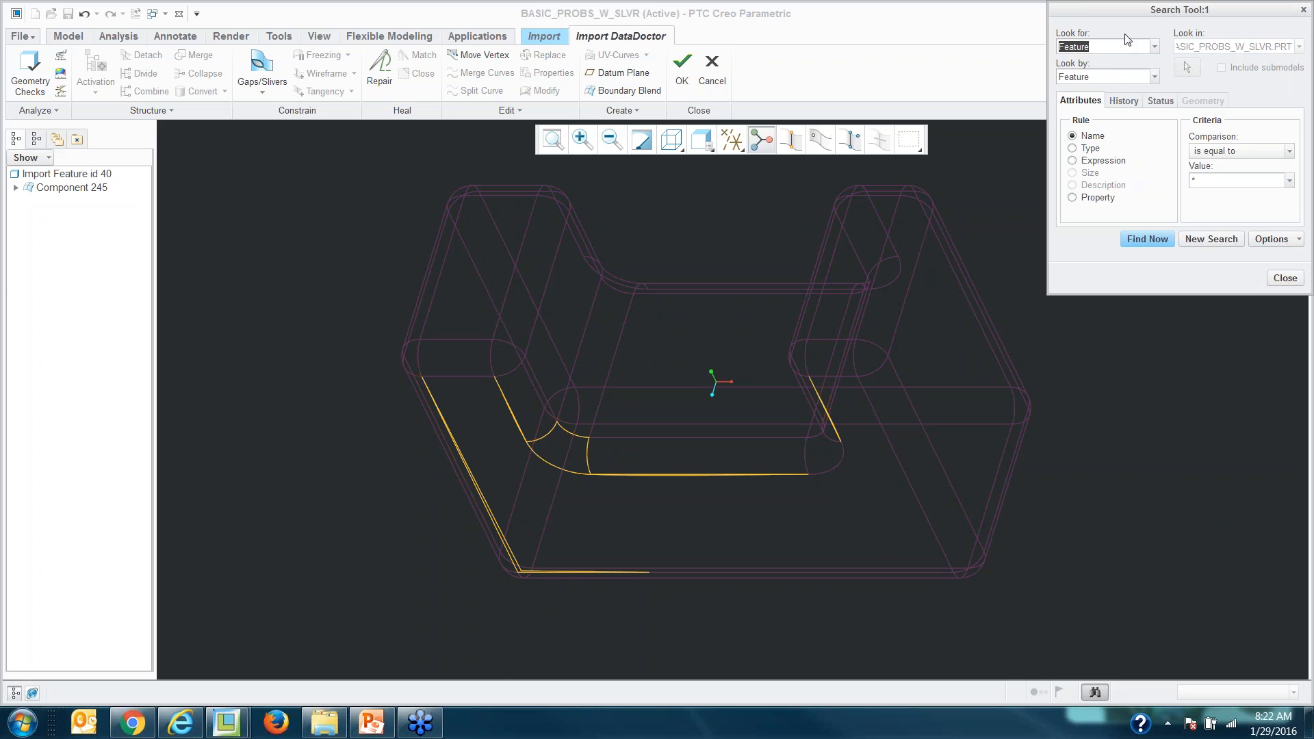
key("g")
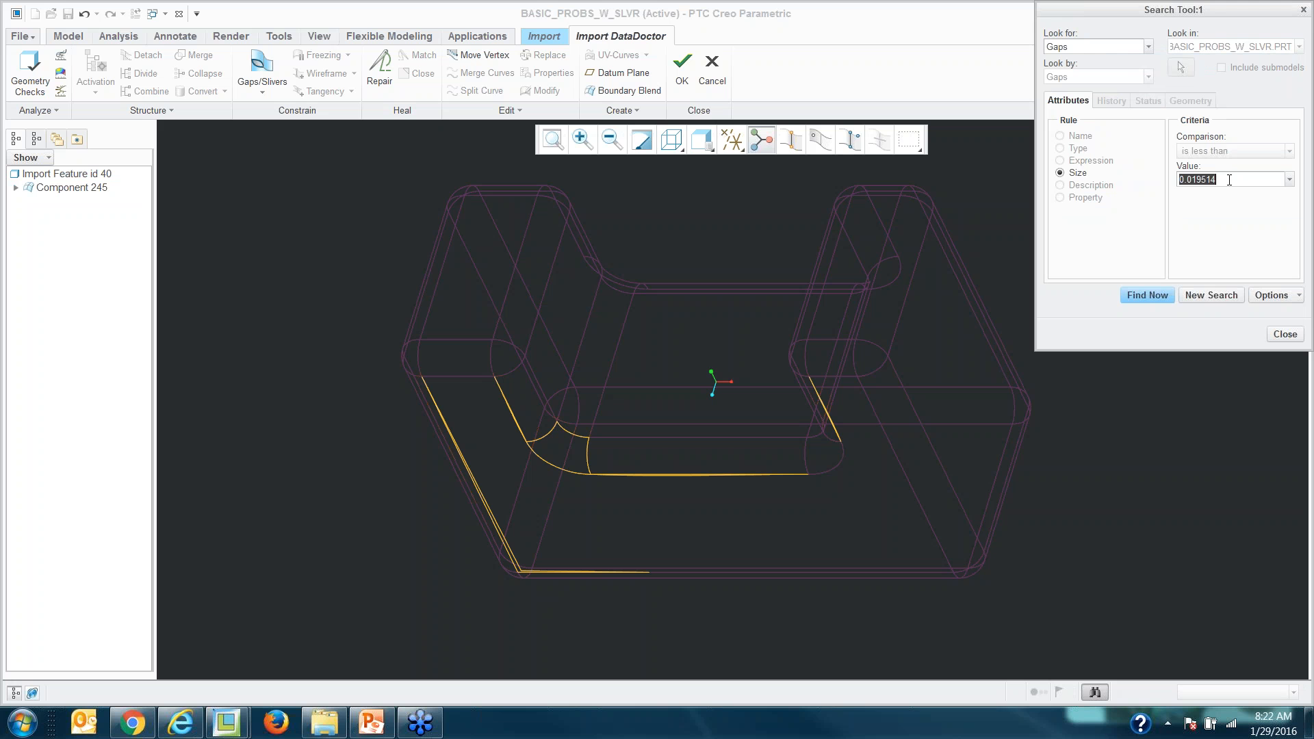
left_click_drag(1211, 13, 1163, 45)
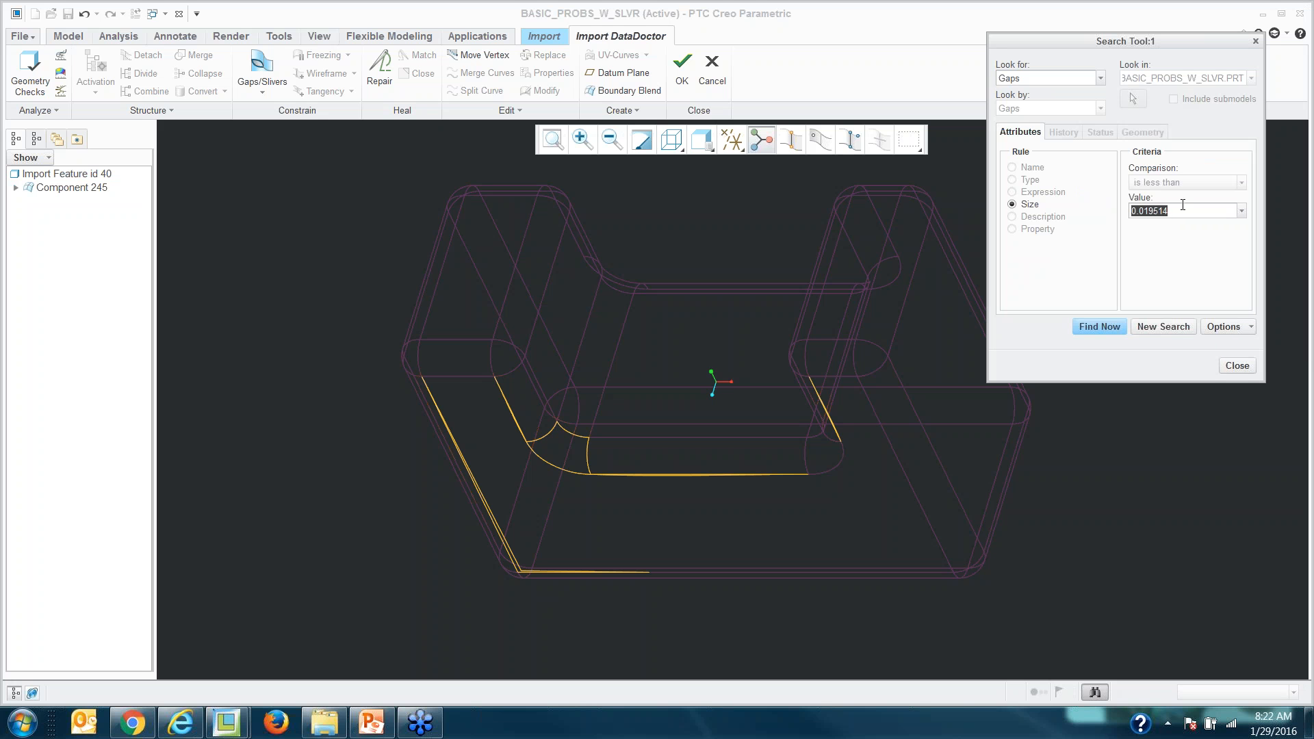
type("1")
left_click(1102, 328)
left_click(1004, 391)
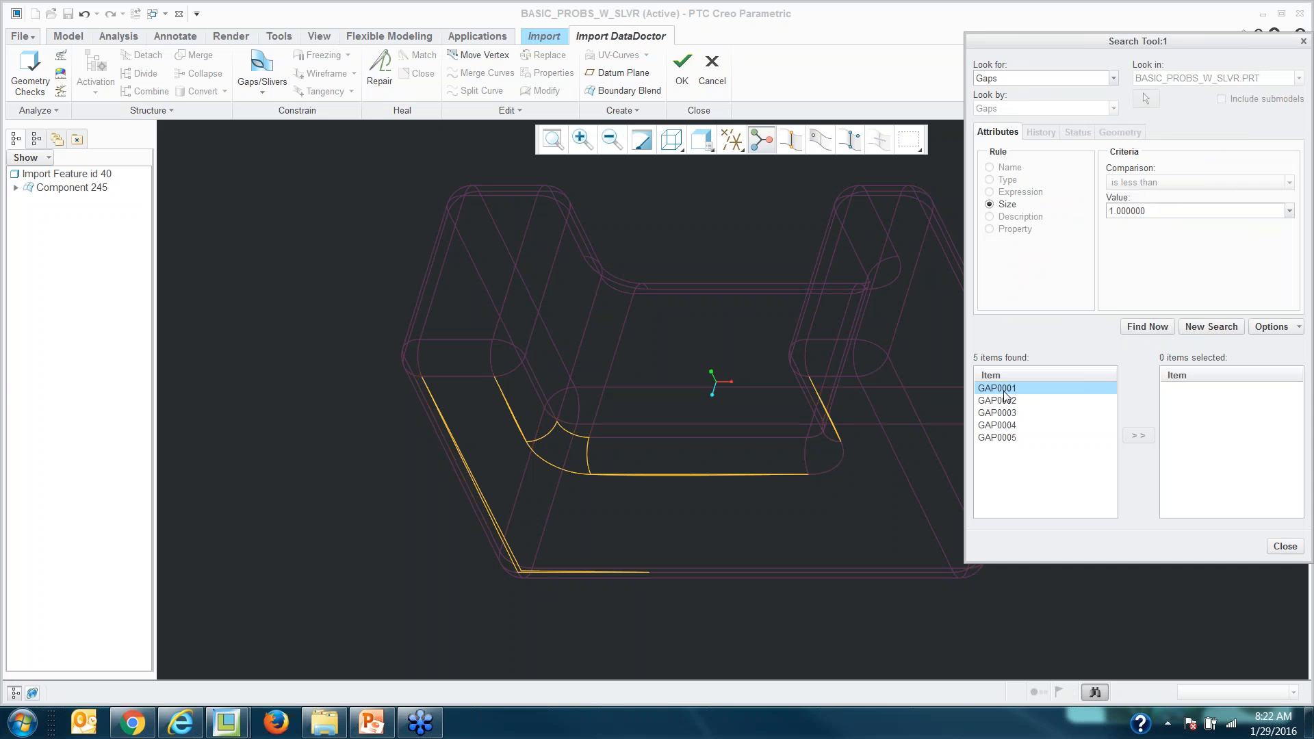
left_click(1006, 401)
left_click(1006, 414)
left_click(1006, 426)
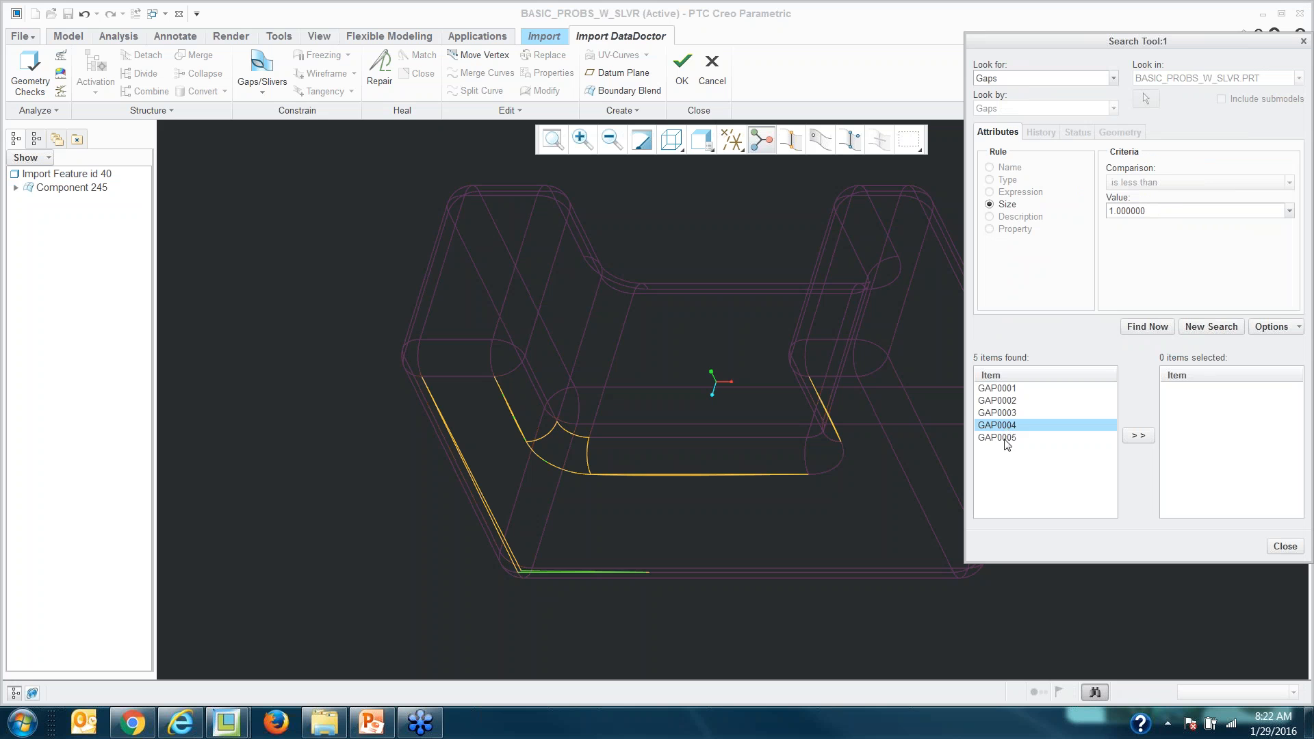
left_click(1005, 439)
Step: Select GAP0001, GAP0002 and GAP0003 from the search results and add them to the wireframe
left_click(990, 388)
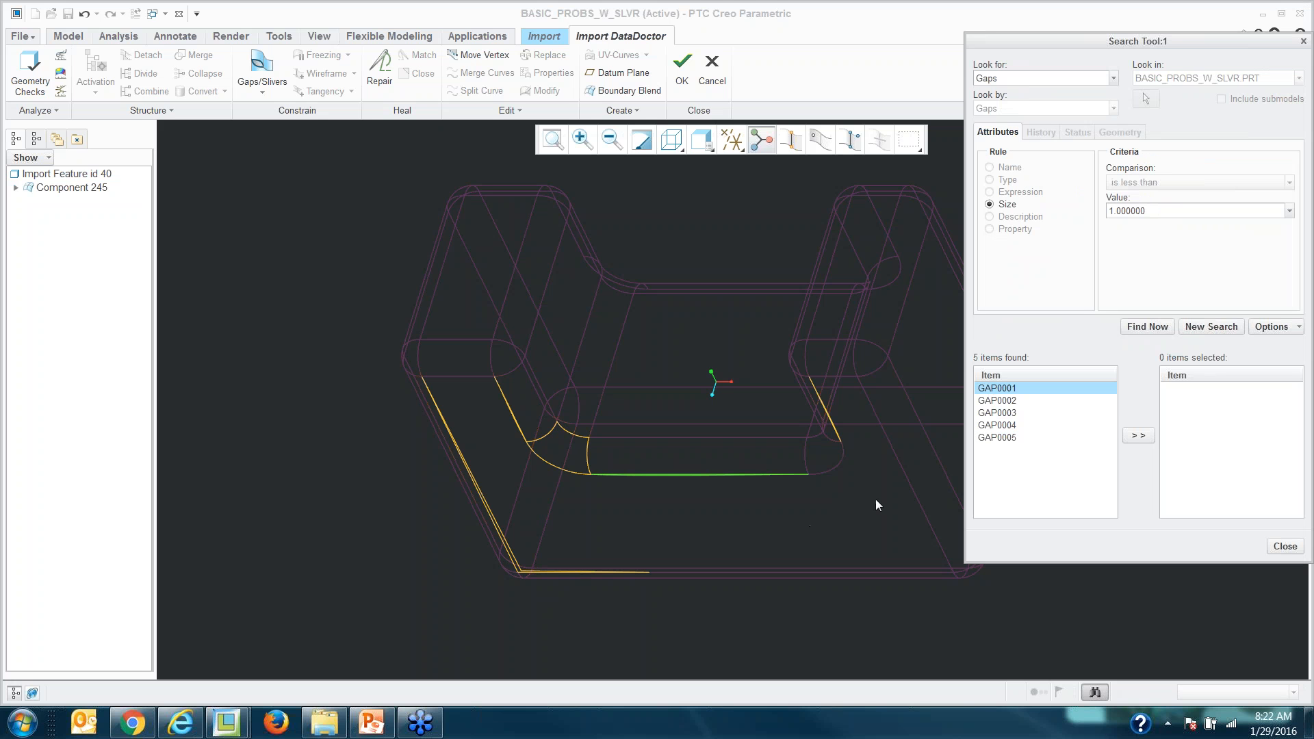
left_click(1017, 415, "shift")
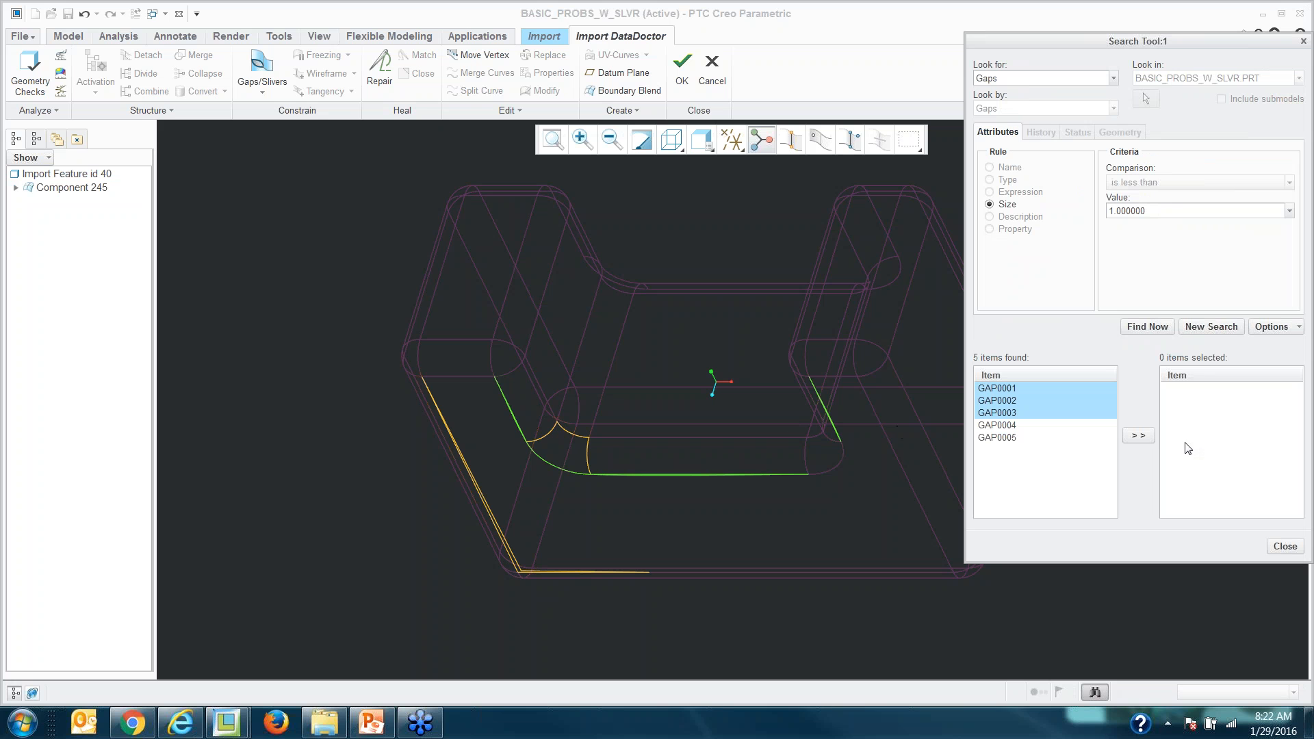
left_click(1139, 436)
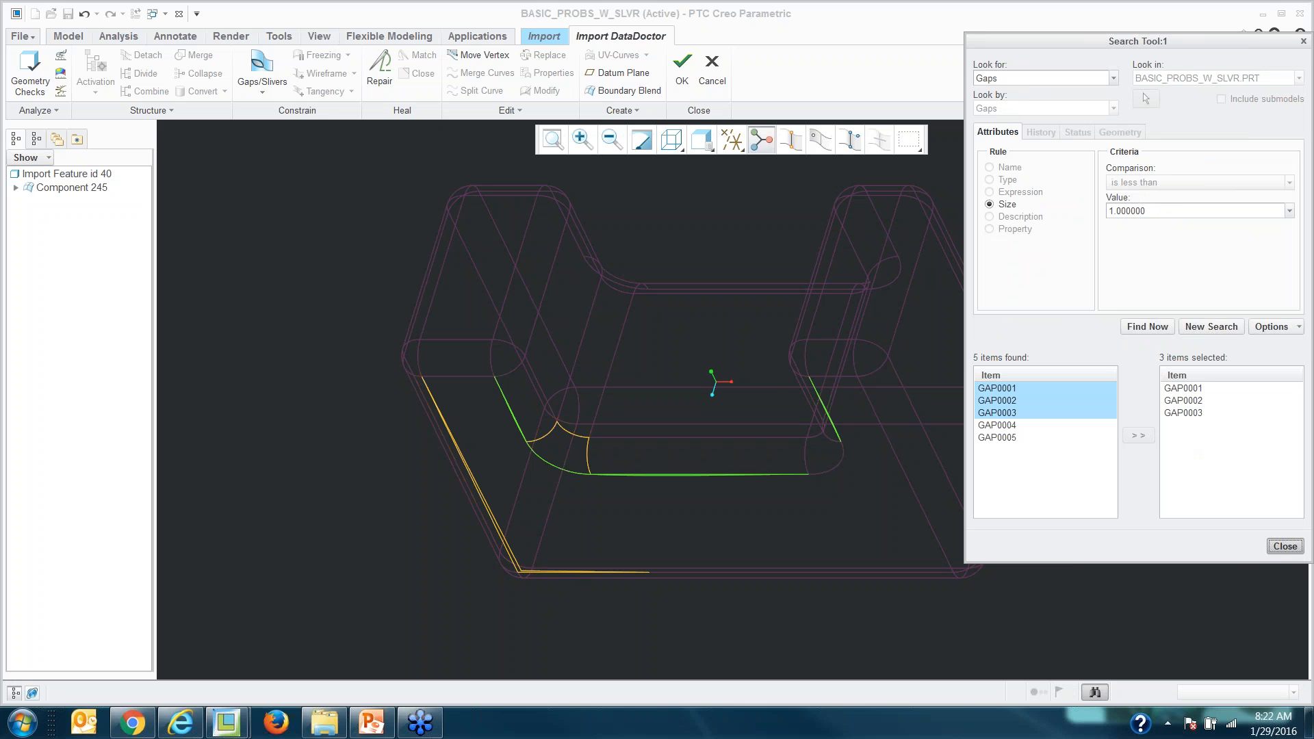
left_click(1285, 546)
right_click(1045, 260)
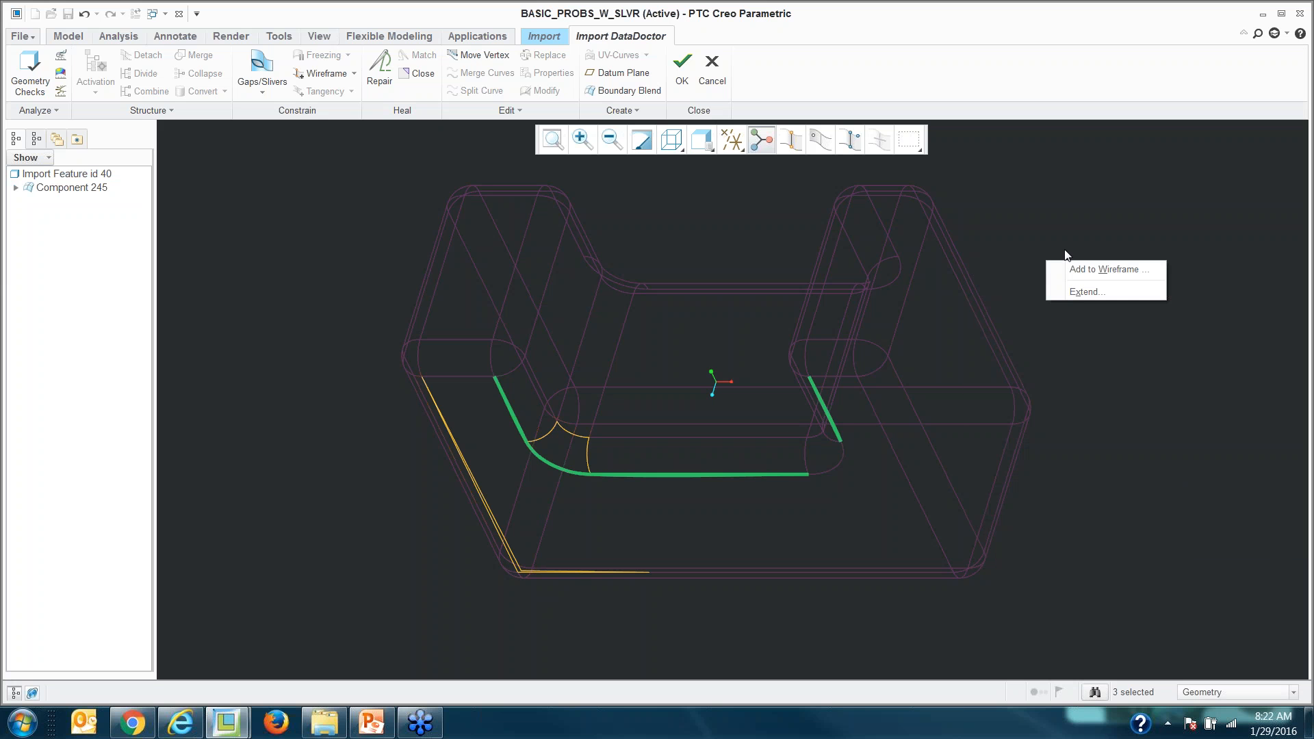
left_click(1096, 270)
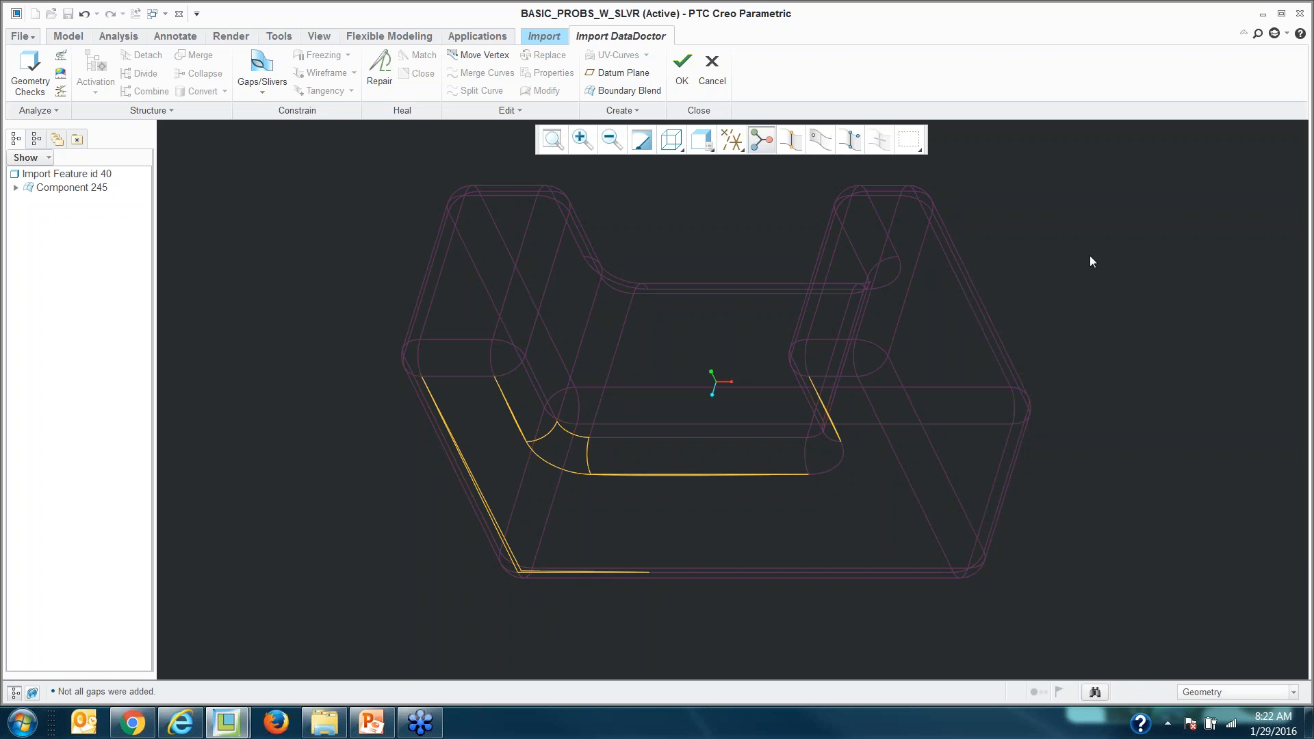
Step: Run Repair on the gaps in the wireframe without tangency repair and accept the result
left_click(379, 72)
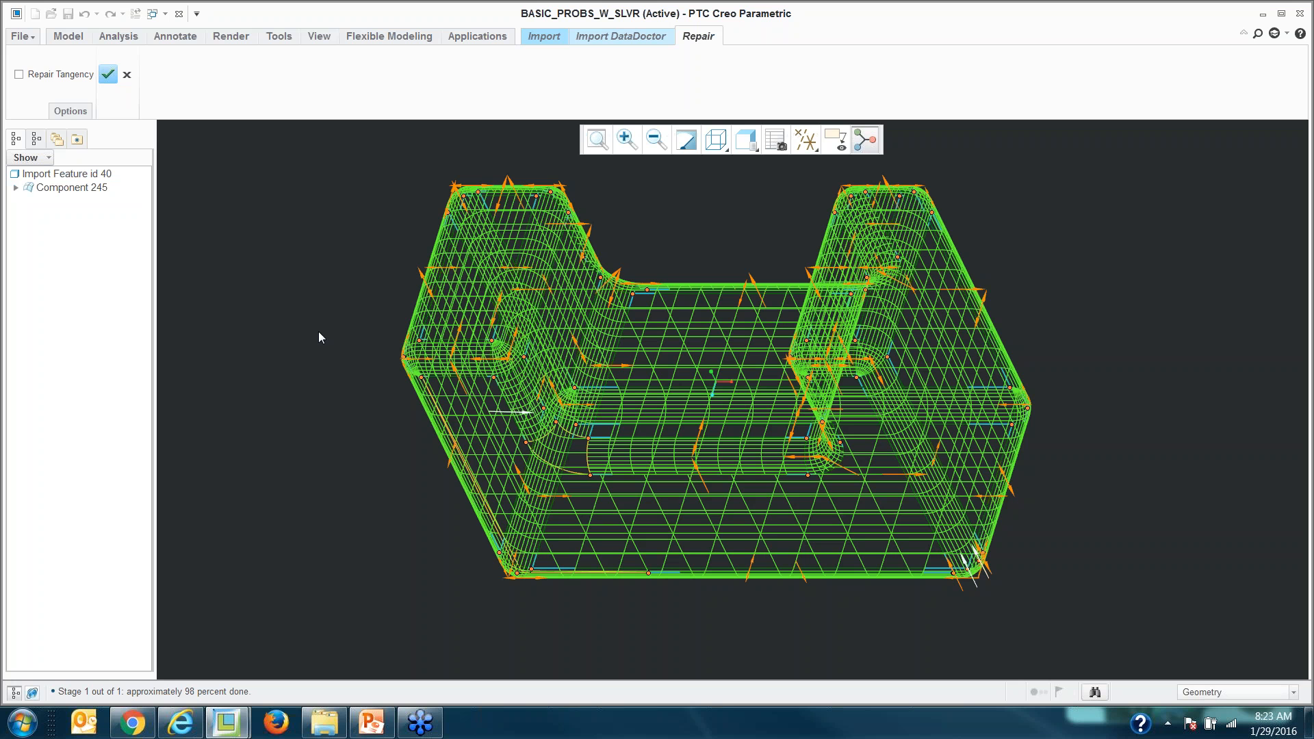
left_click(109, 74)
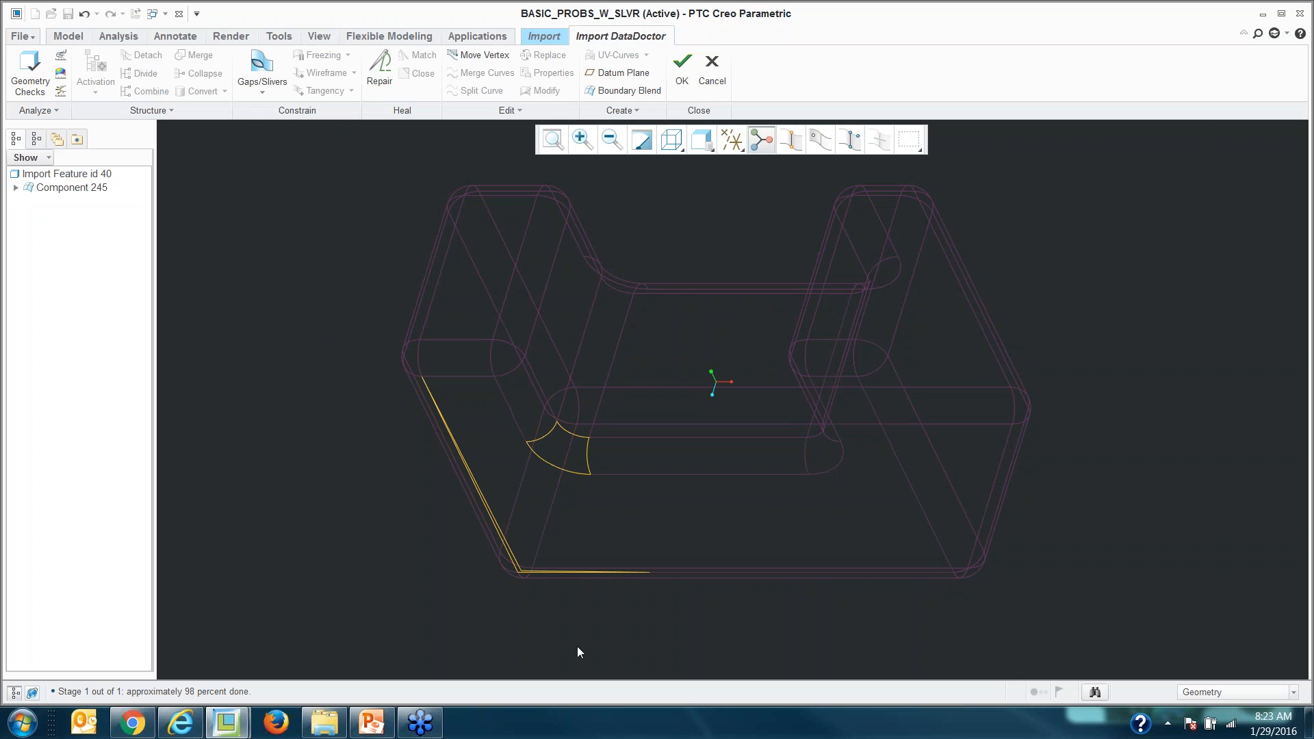
scroll(568, 616, "up", 5)
scroll(565, 613, "down", 4)
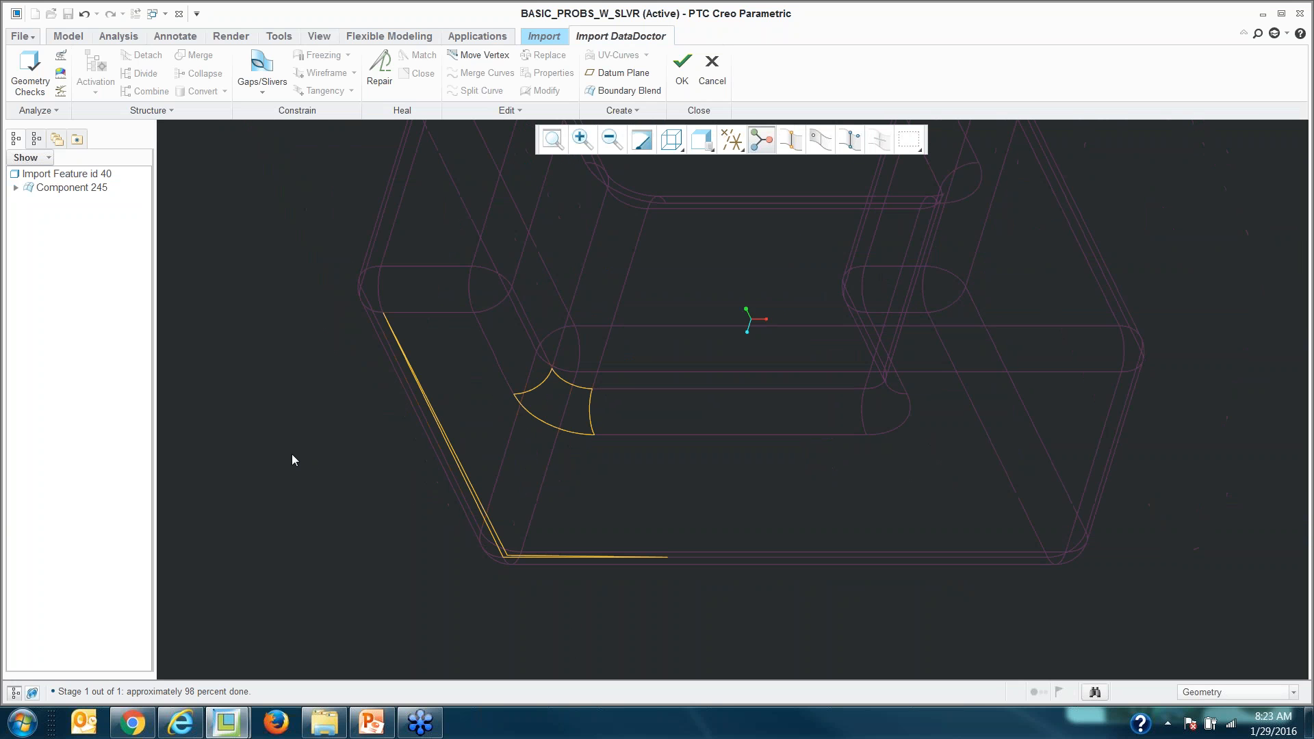
Step: Define a gap between the two nearly coincident lower front edges, with the straight edge as Side 1 and the tapering edge as Side 2
left_click(262, 91)
left_click(270, 111)
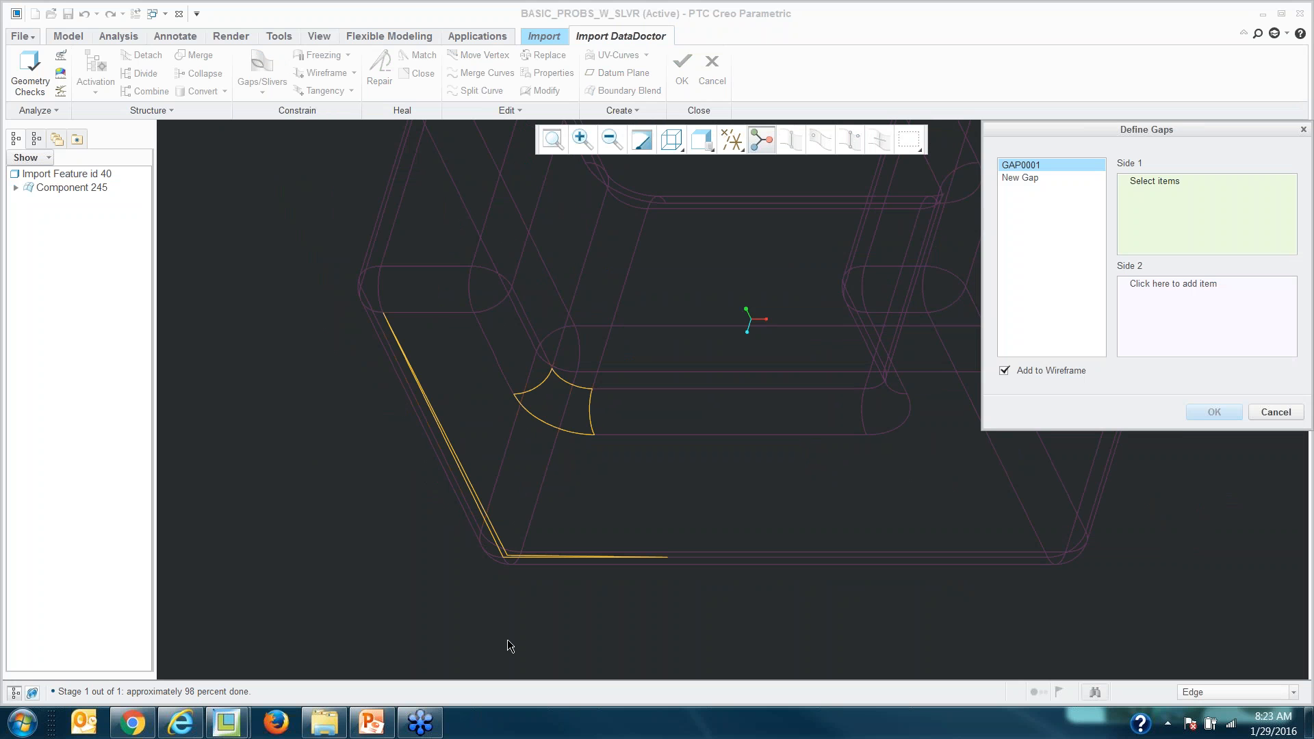
scroll(546, 613, "up", 6)
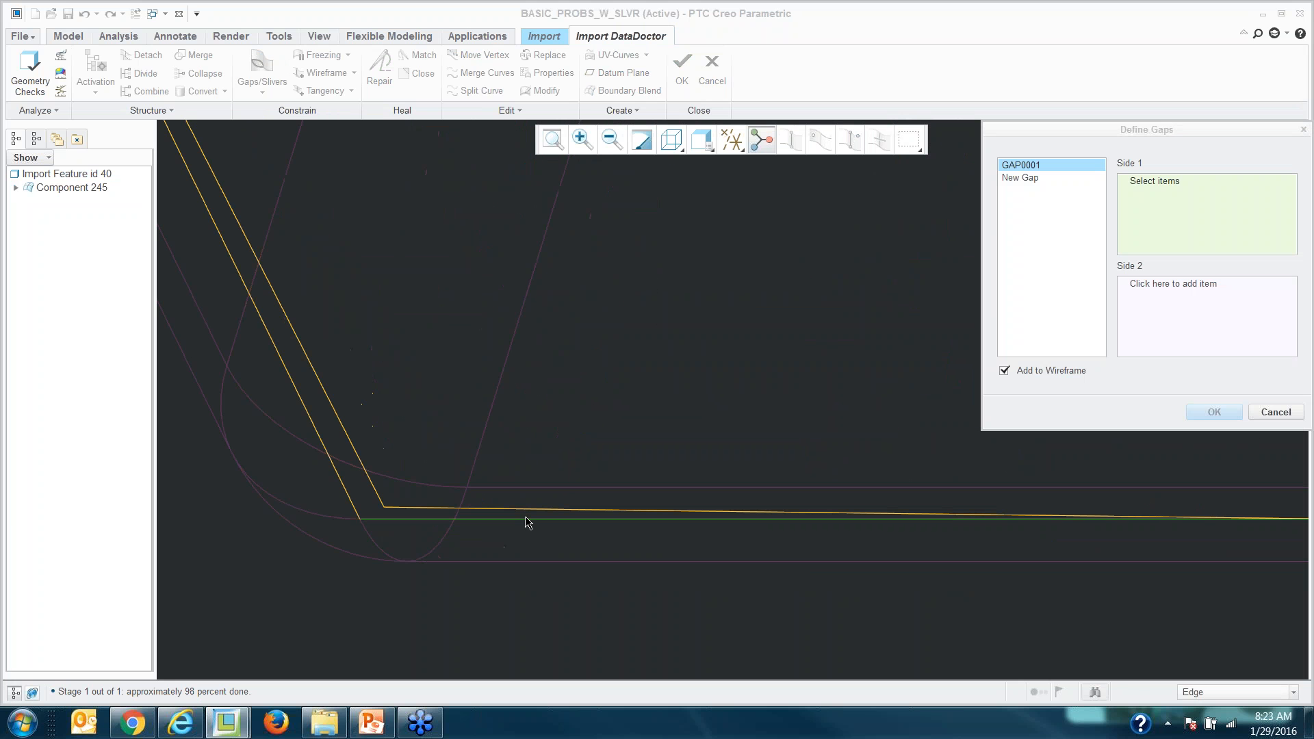
left_click(528, 522)
right_click(519, 579)
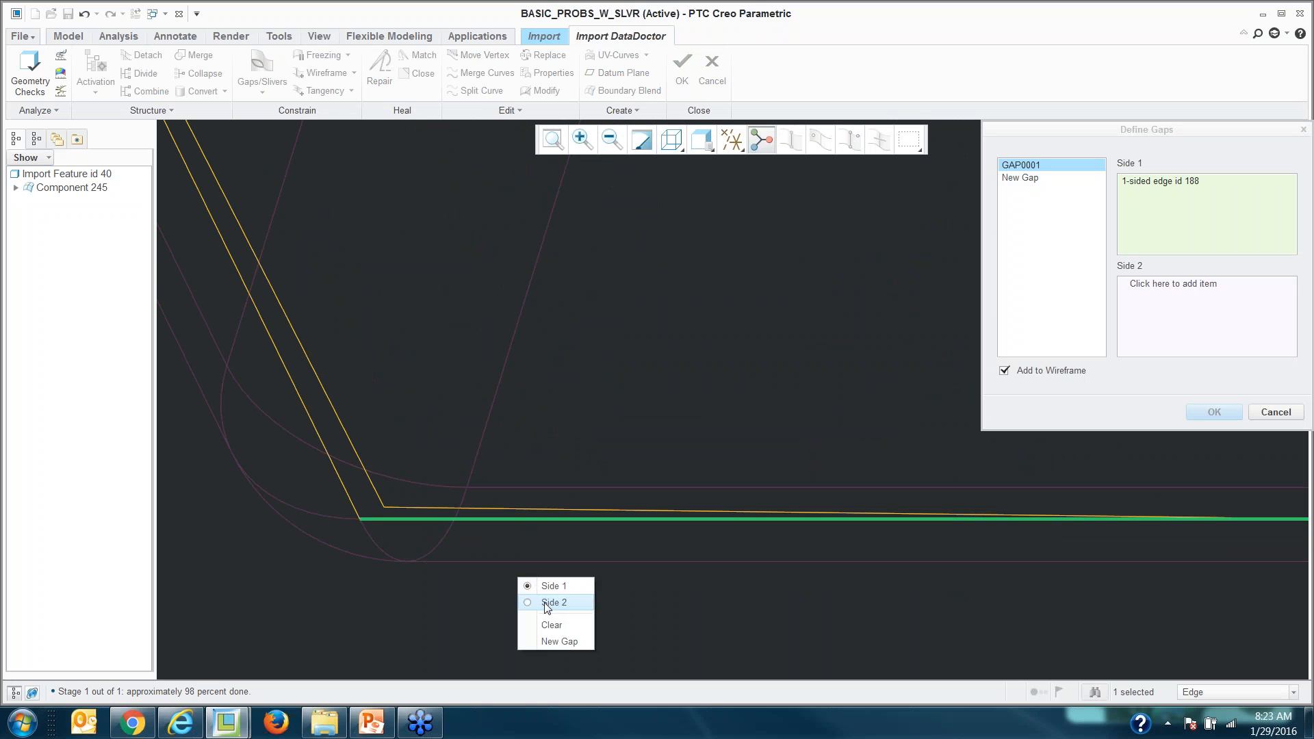
left_click(549, 606)
left_click(535, 508)
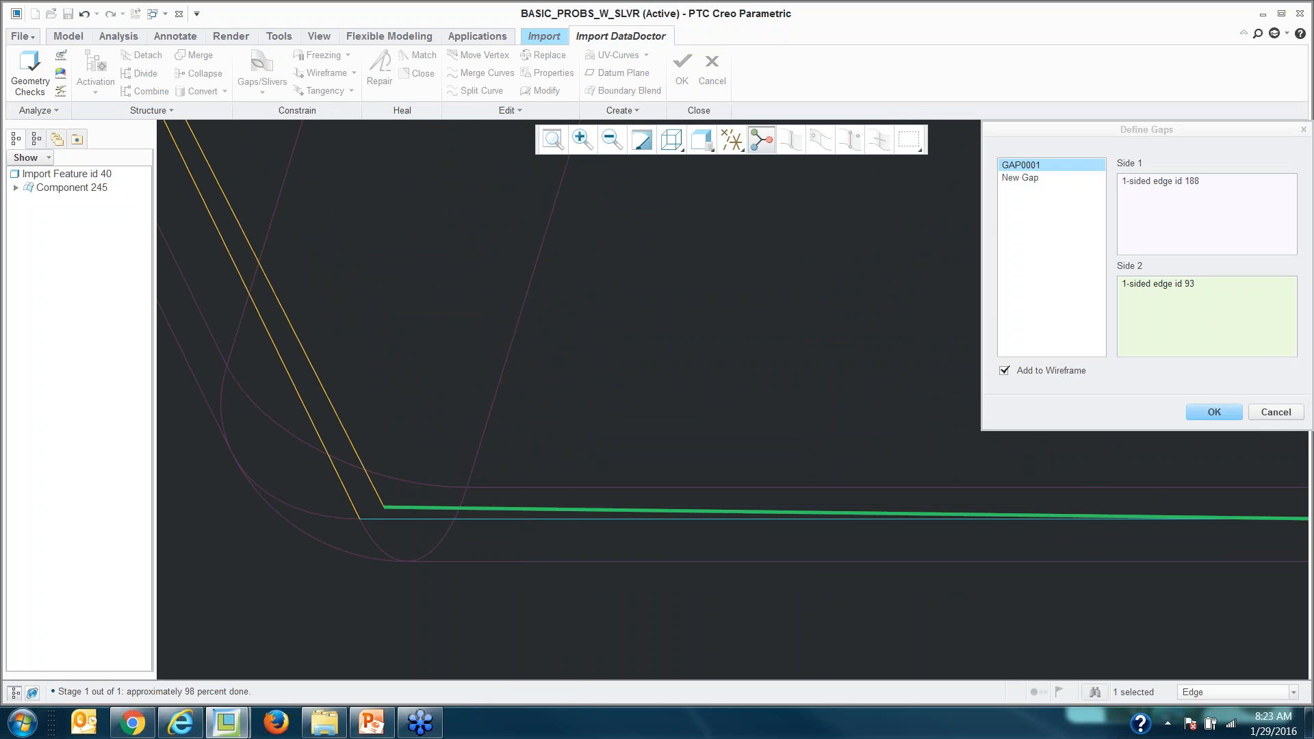
Step: Define a second gap between the two slanted front edges, outer edge as Side 1 and inner as Side 2, and add both gaps to the wireframe
right_click(508, 610)
left_click(536, 672)
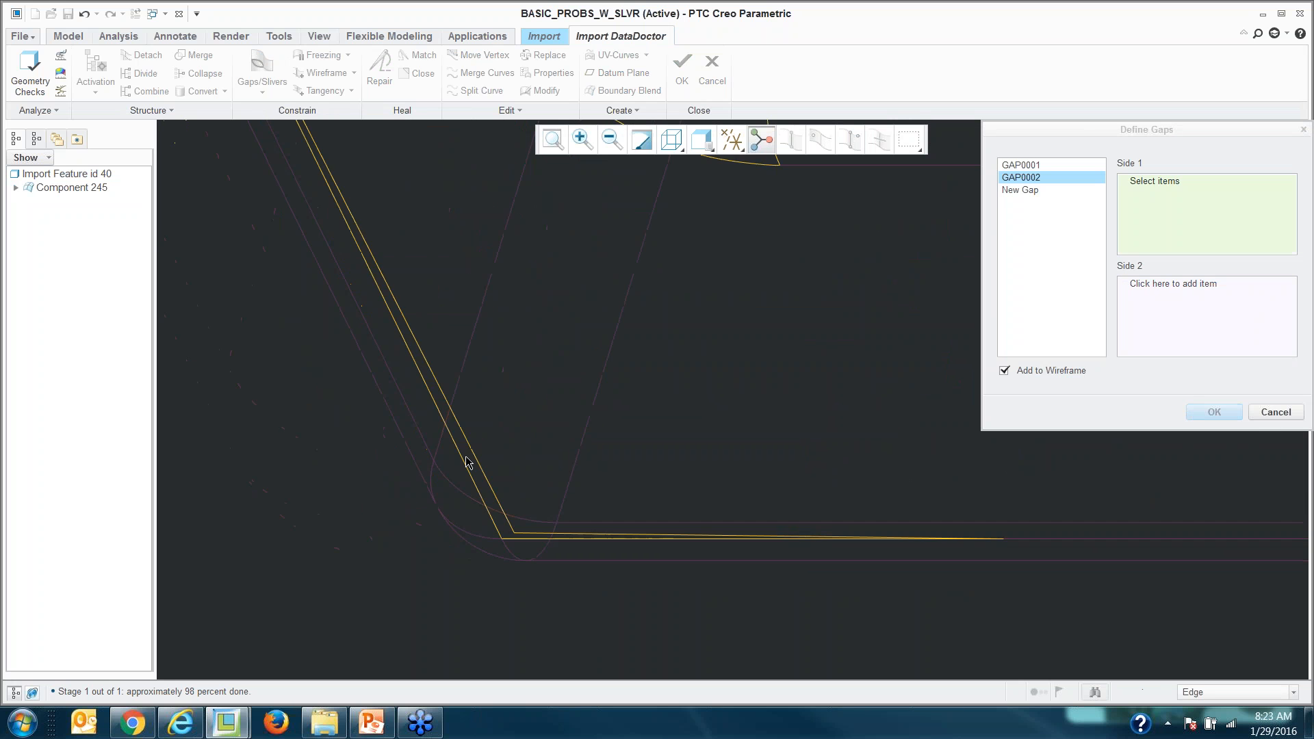
left_click(464, 460)
right_click(392, 482)
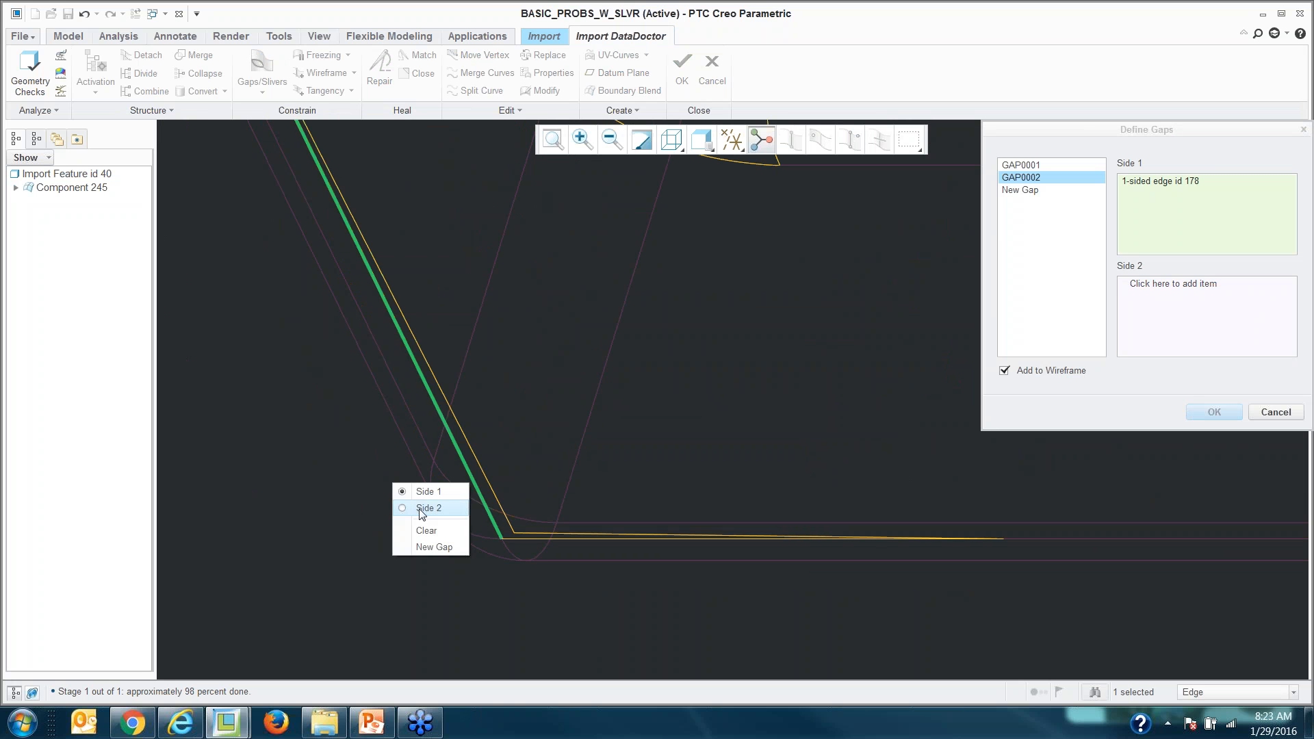
left_click(418, 507)
left_click(474, 455)
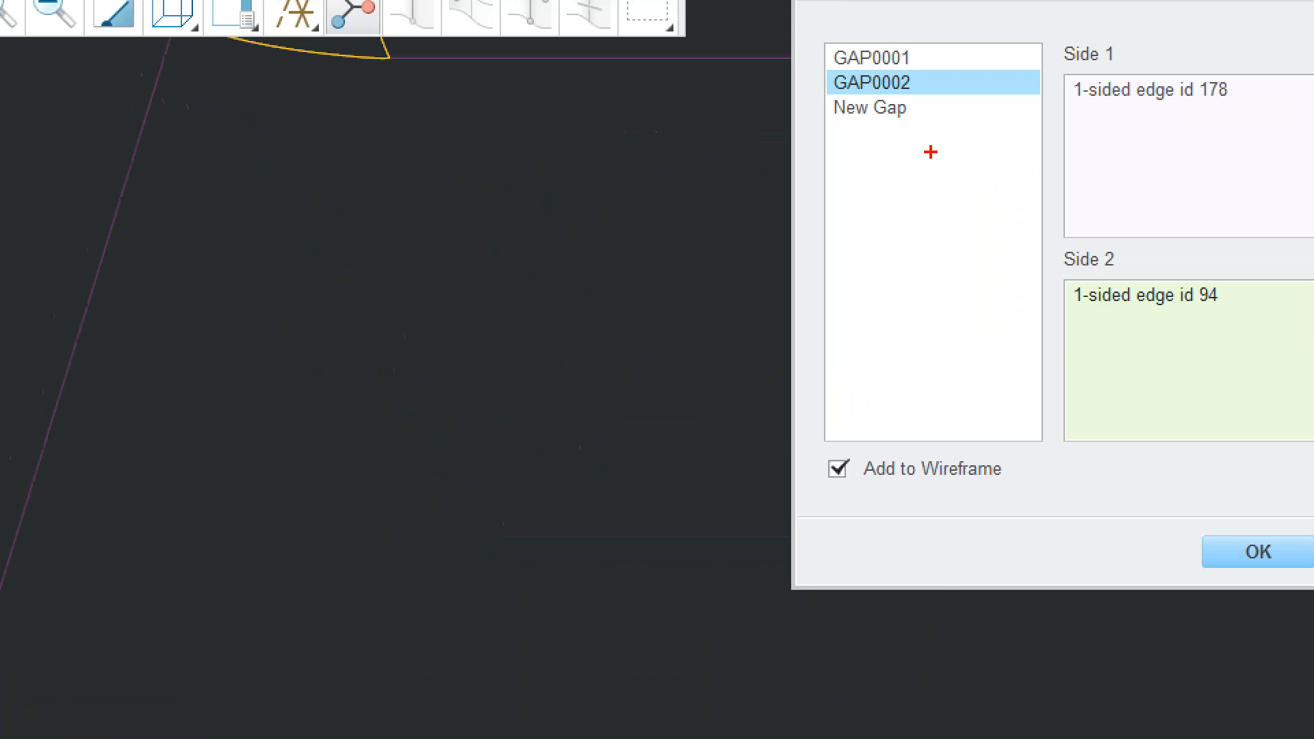
mouse_move(811, 505)
left_mouse_down()
mouse_move(947, 500)
mouse_move(1003, 417)
mouse_move(806, 438)
left_mouse_up()
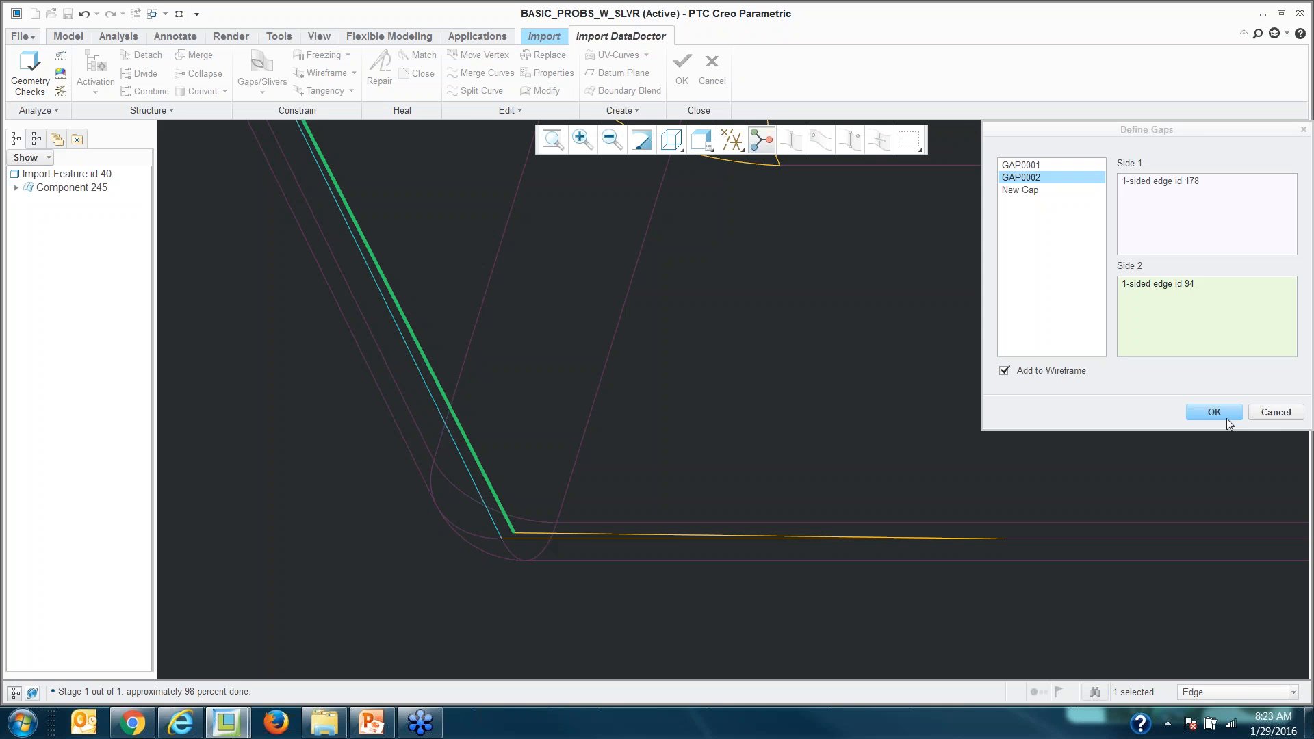
left_click(1258, 551)
Step: Repair the two manually defined gaps along the lower front and slanted edges
scroll(671, 532, "up", 4)
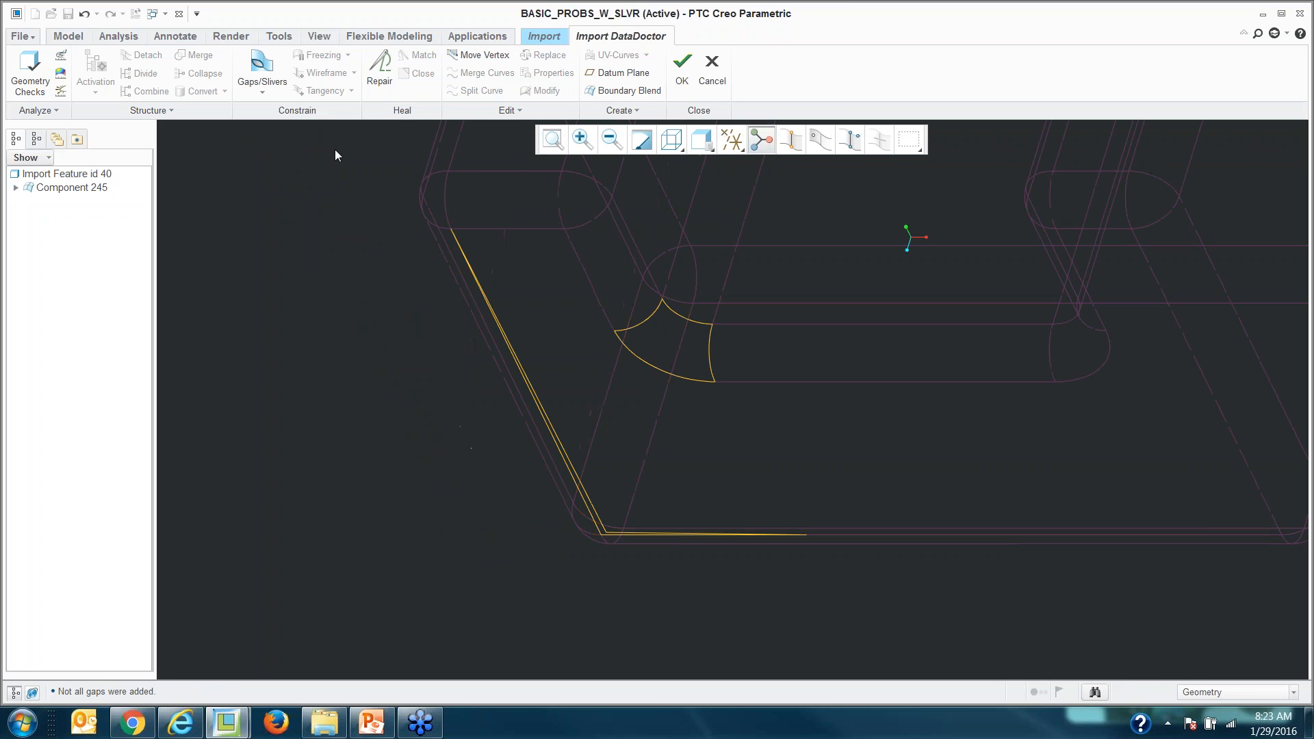
left_click(379, 69)
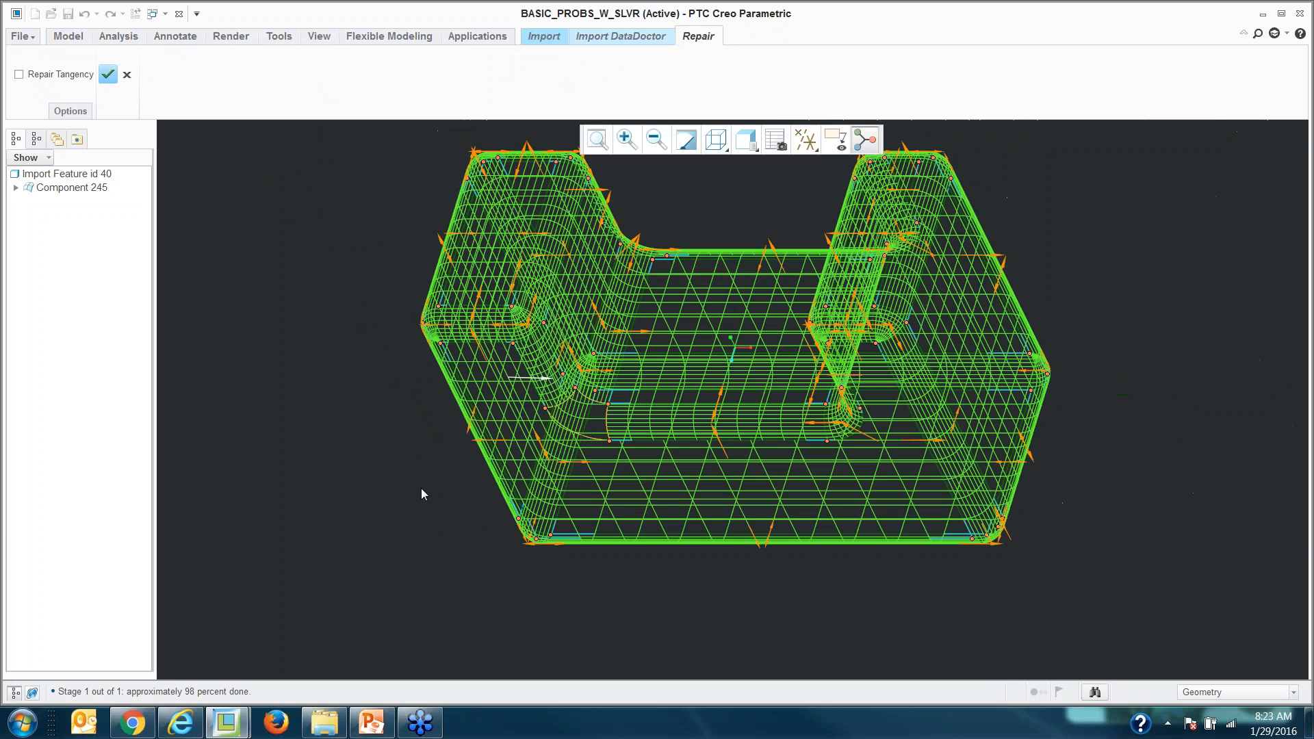
left_click(108, 74)
scroll(389, 533, "up", 2)
scroll(412, 453, "down", 2)
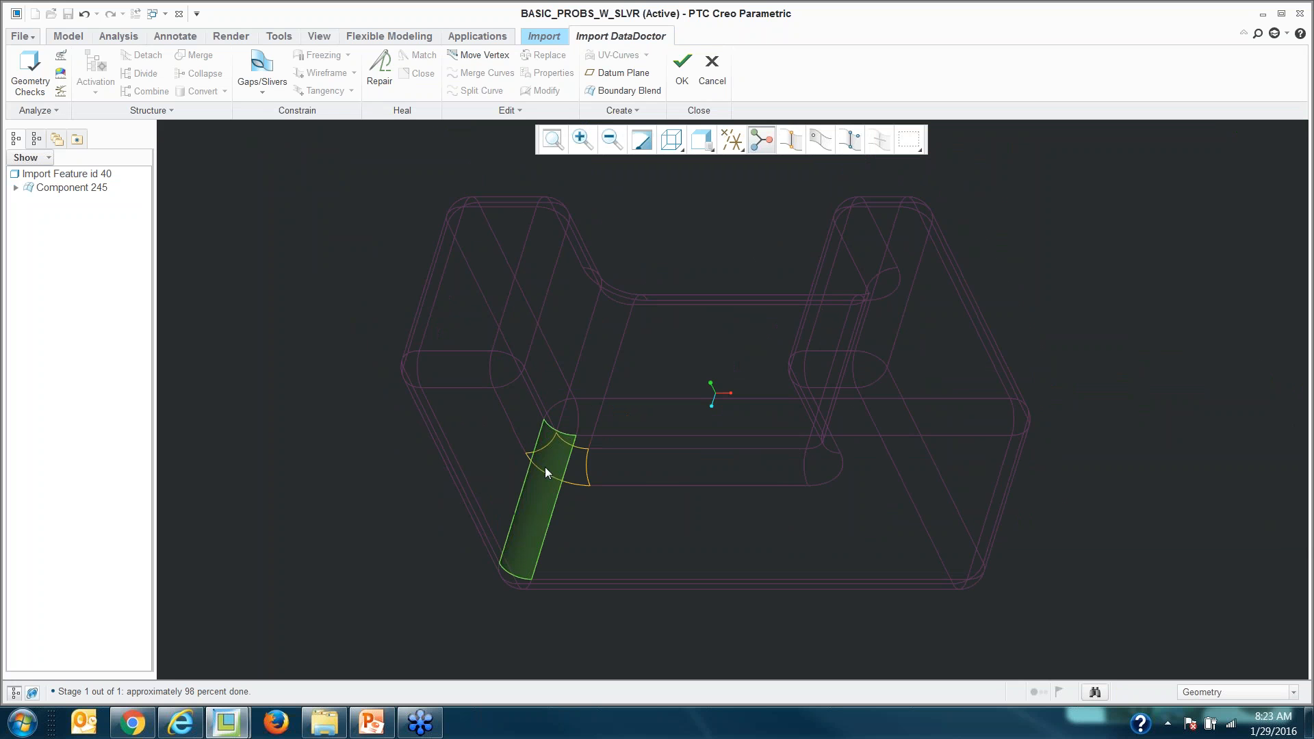
Step: Display the model as Shading With Edges and inspect the missing surface at the inner corner round
left_click(673, 140)
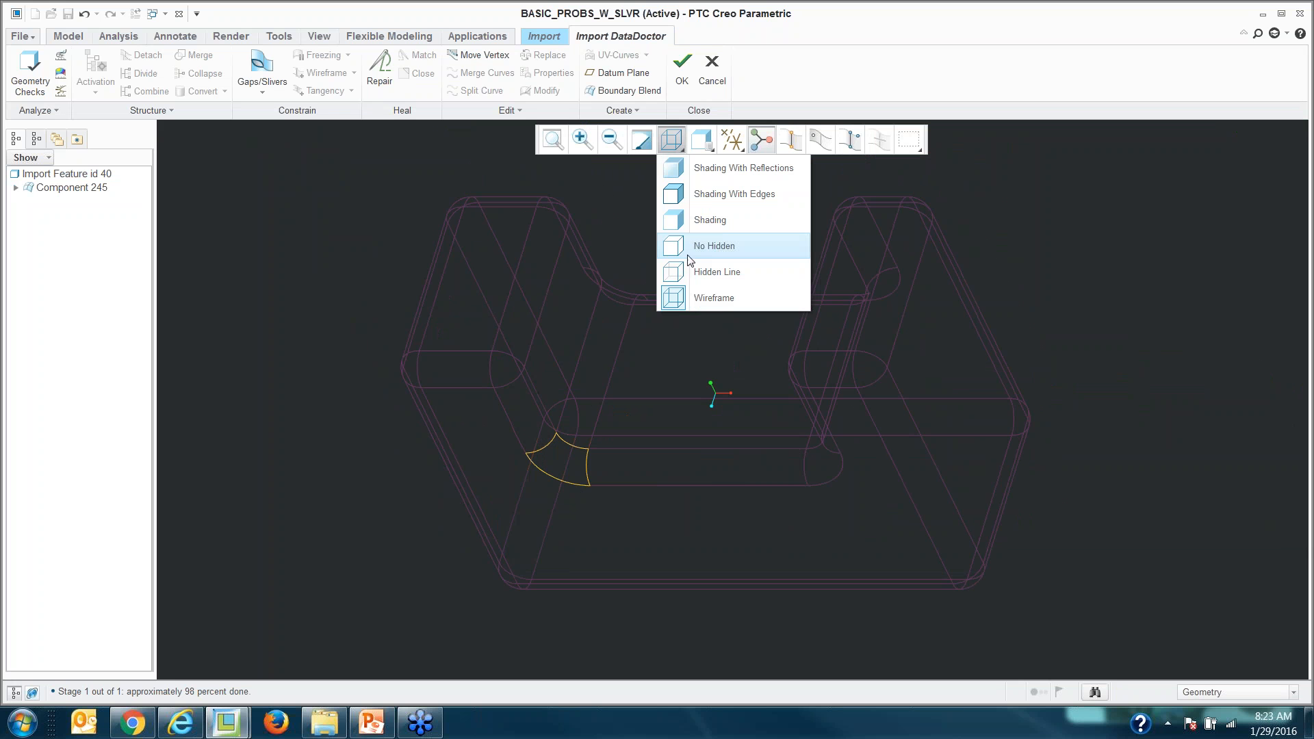
left_click(712, 193)
scroll(557, 470, "down", 3)
middle_click_drag(557, 469, 550, 442)
scroll(556, 501, "up", 3)
scroll(535, 387, "down", 2)
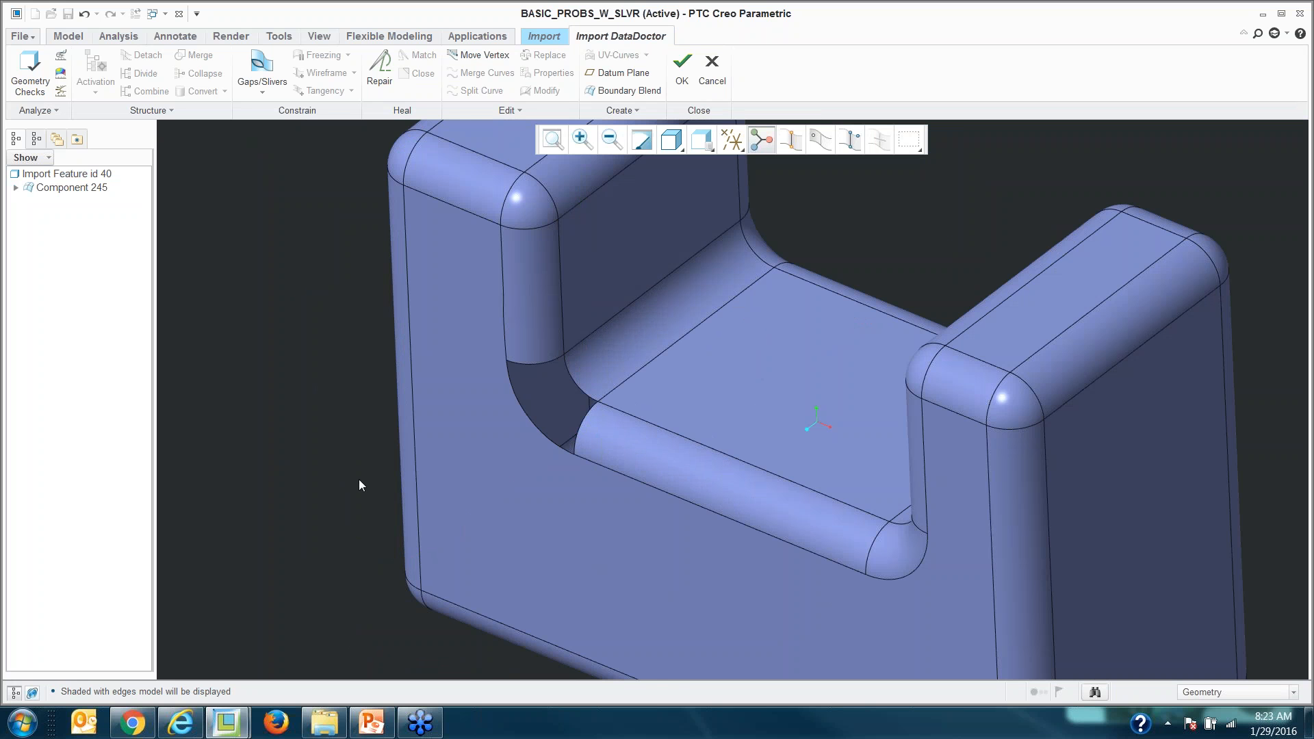
scroll(343, 483, "up", 1)
scroll(487, 418, "down", 2)
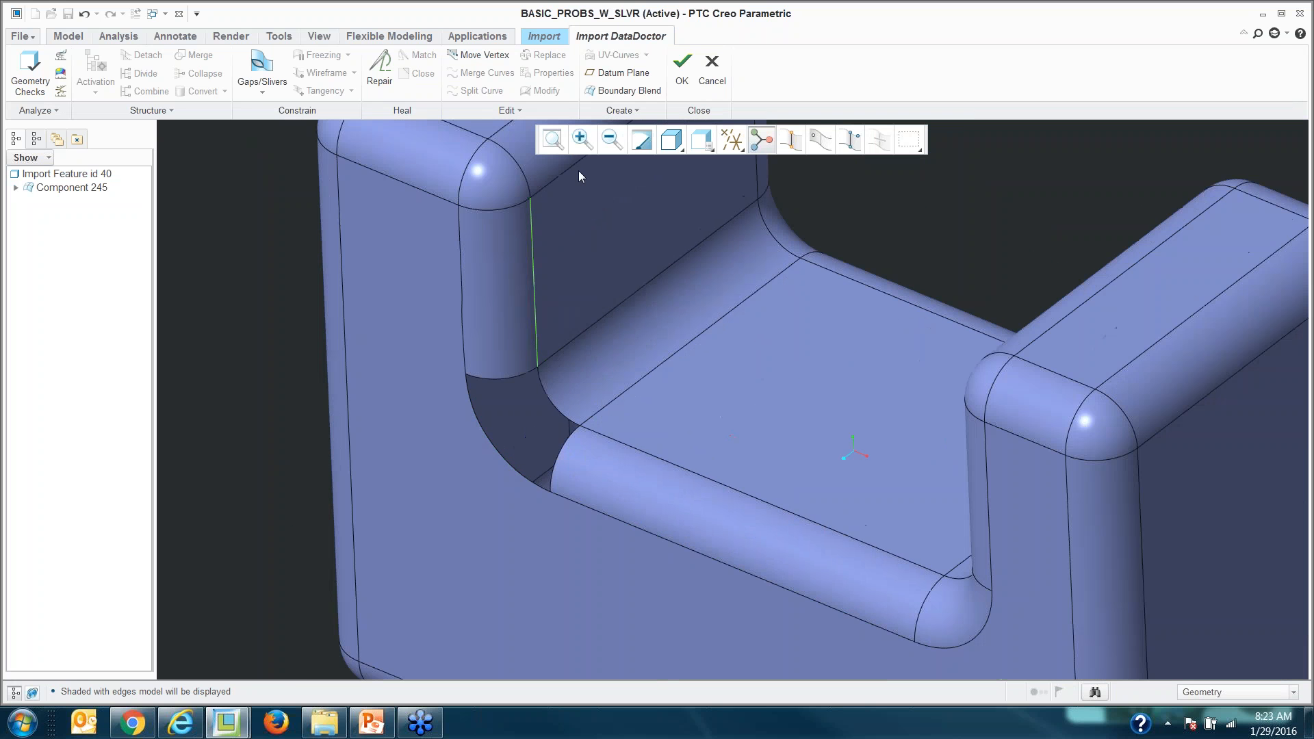
Step: Start a Boundary Blend over the open inner corner with its outer and inner curved edges as first direction chains
left_click(630, 90)
scroll(505, 464, "down", 1)
left_click(505, 463)
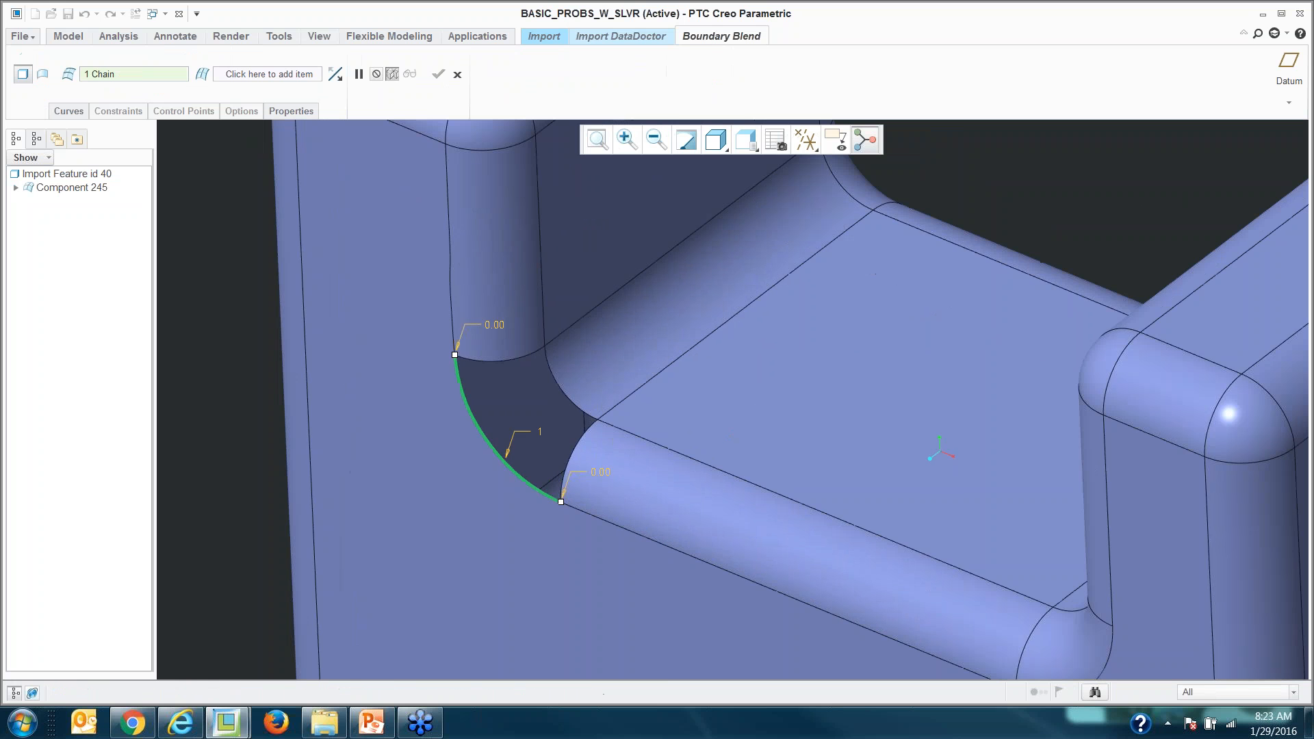
left_click(562, 390, "ctrl")
scroll(529, 428, "up", 2)
Step: Add the corner opening's two end arcs as second direction chains and complete the boundary blend
right_click(321, 391)
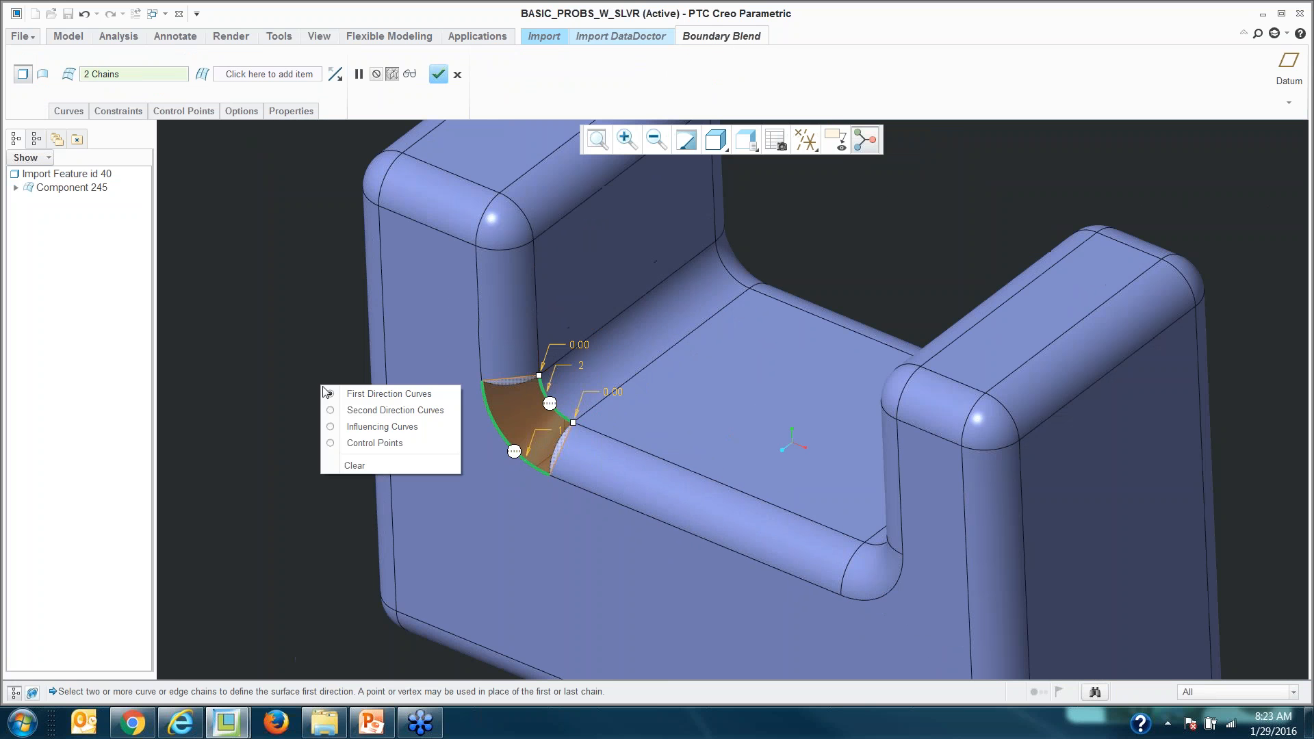
left_click(386, 410)
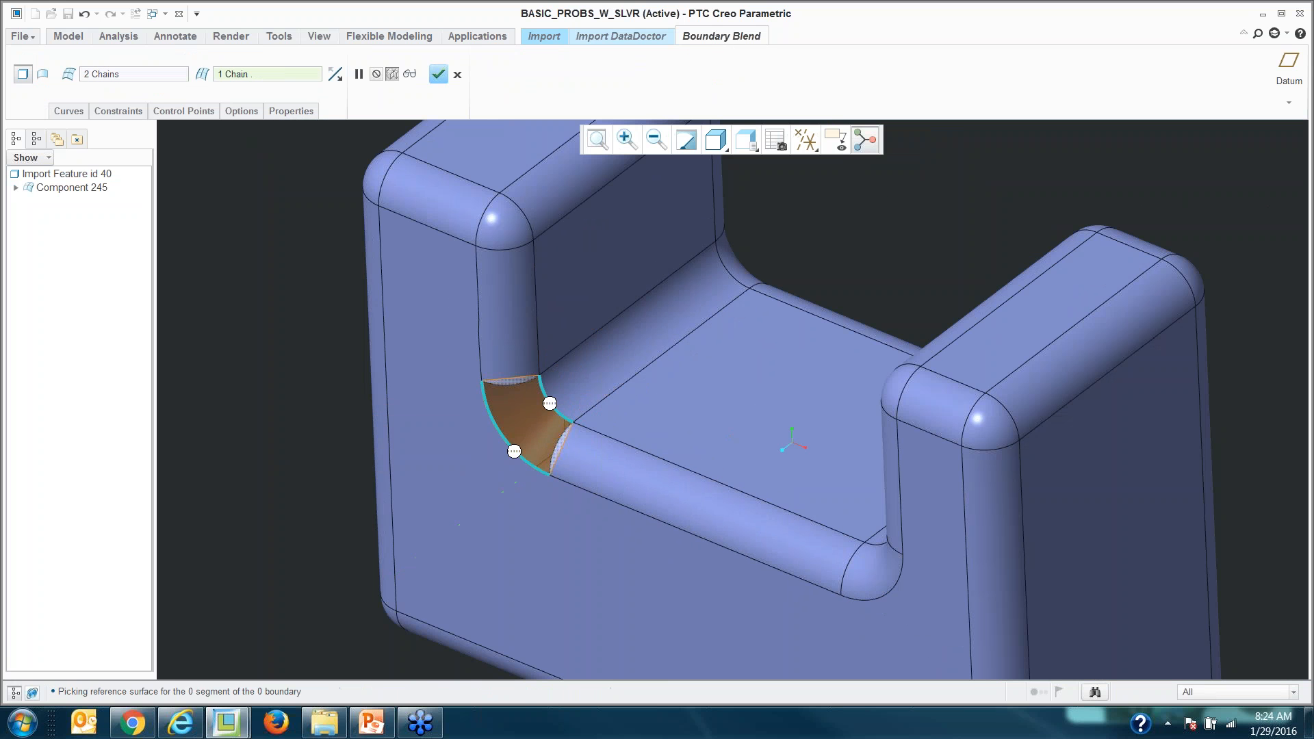
left_click(555, 452)
left_click(512, 380, "ctrl")
middle_click(306, 453)
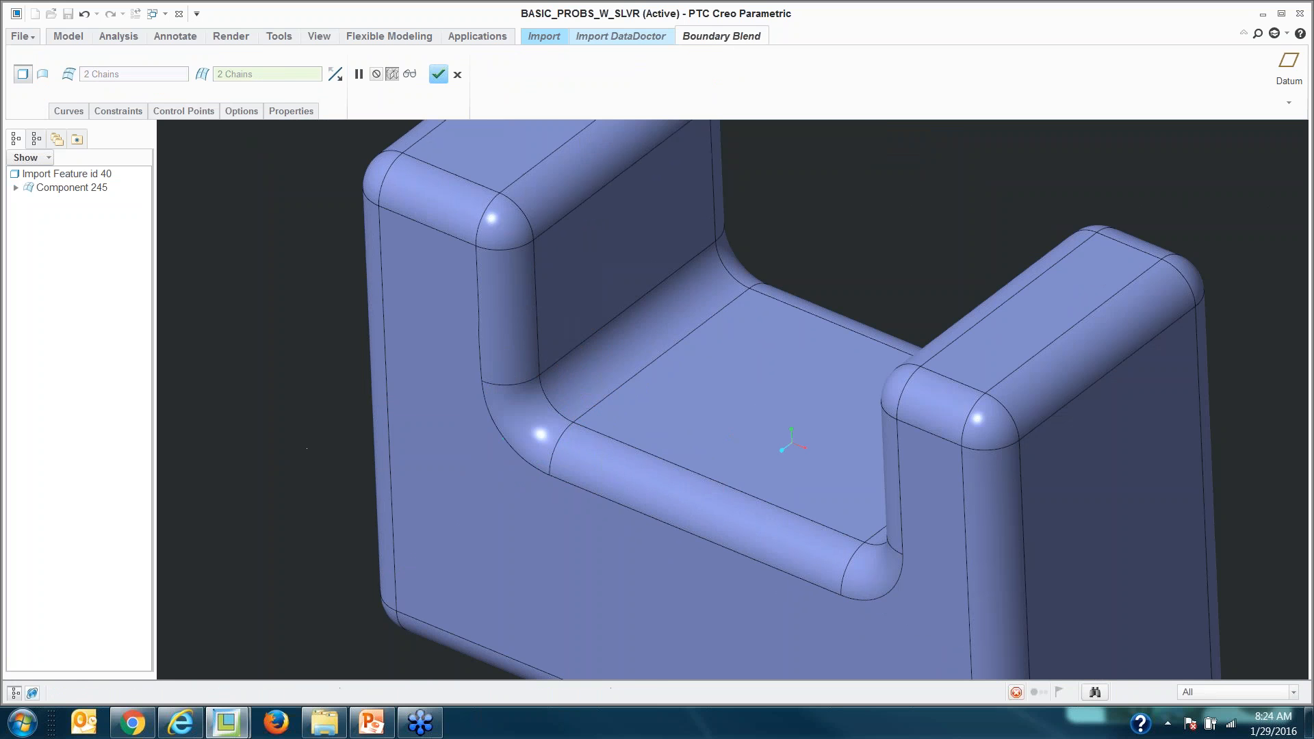
Step: Show the model in wireframe and check the edges around the blended corner surface
scroll(274, 487, "up", 2)
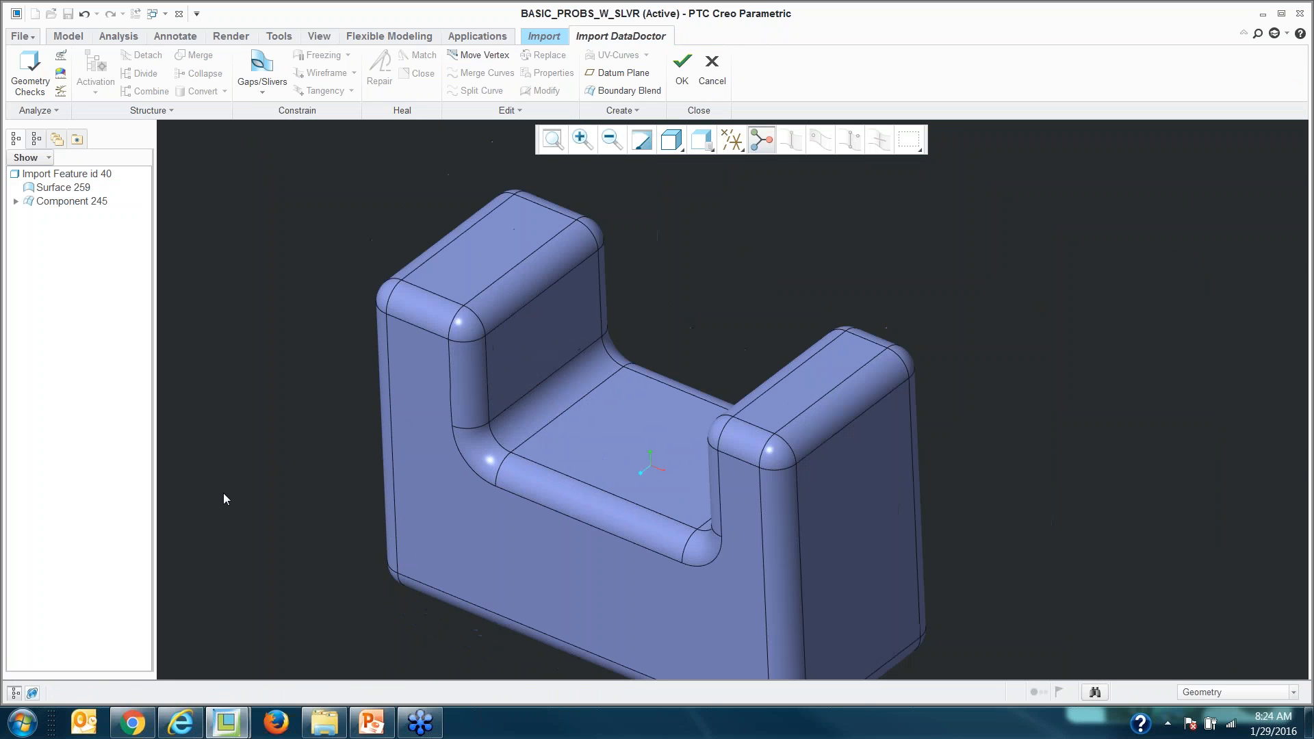
key("ctrl+6")
scroll(310, 429, "down", 3)
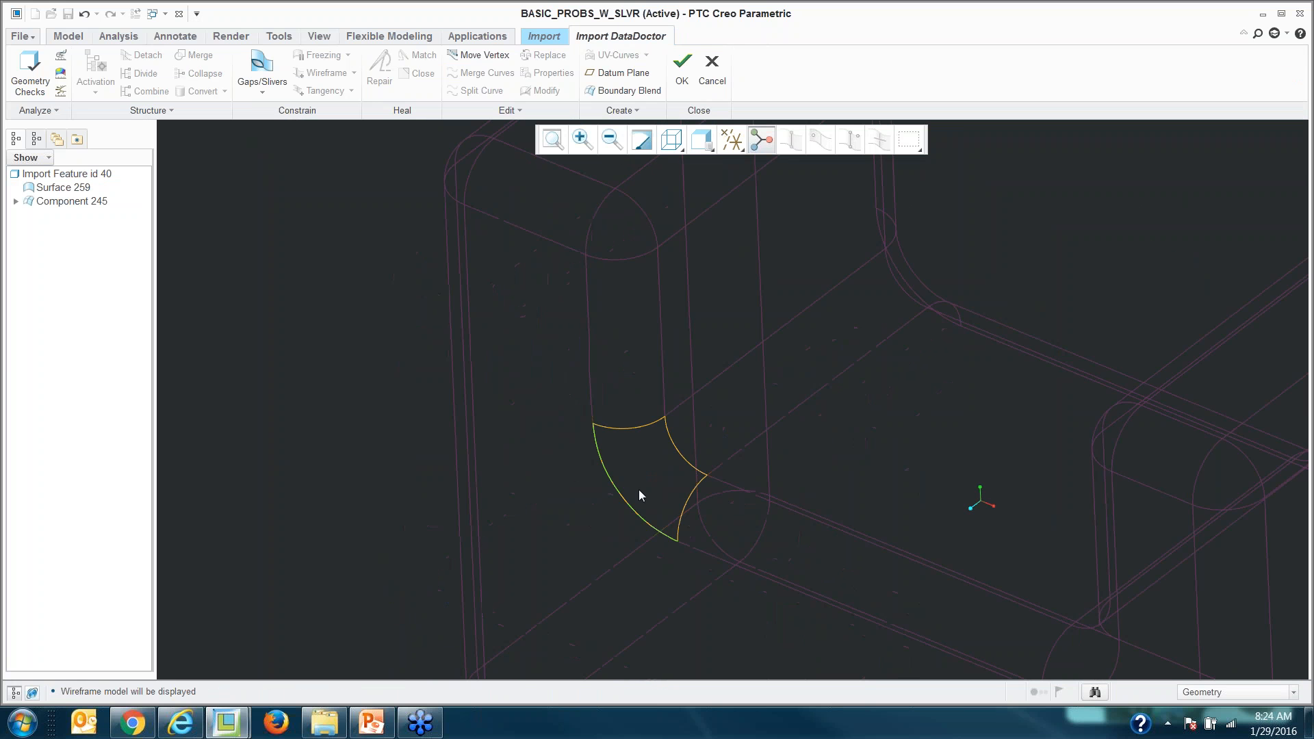
scroll(363, 491, "up", 2)
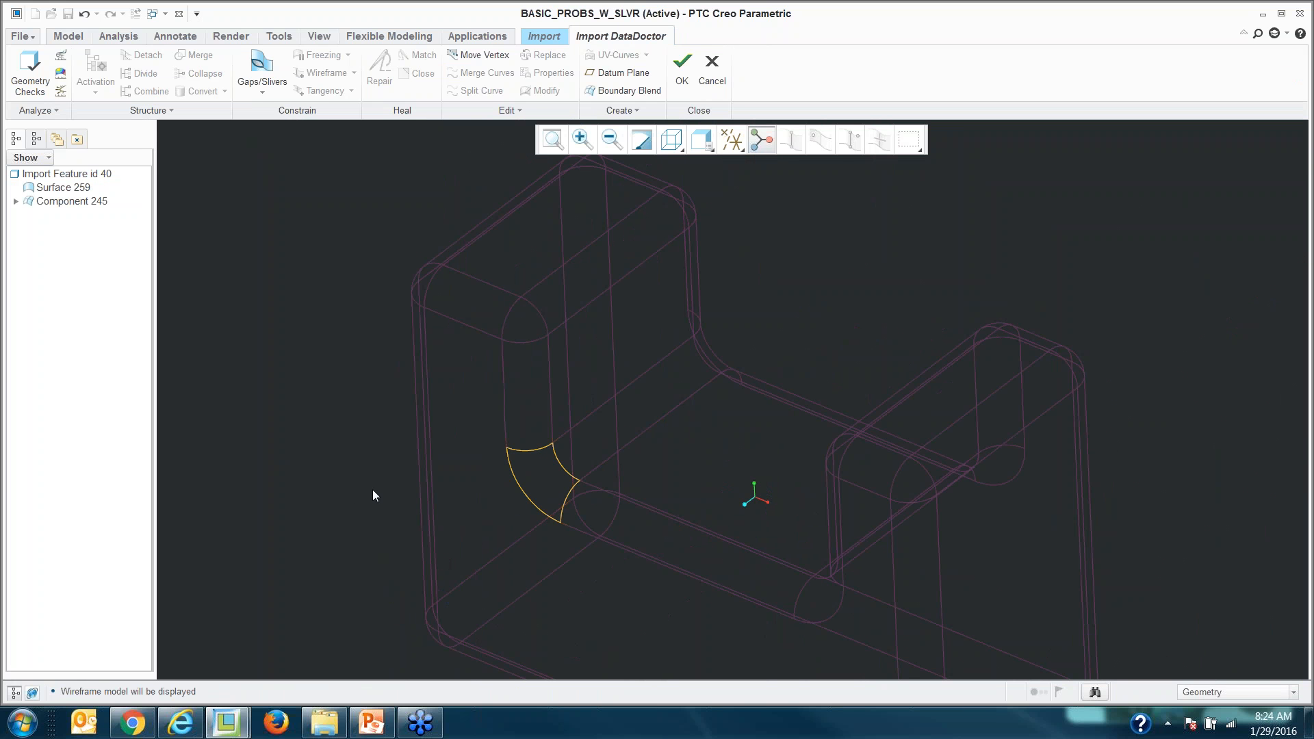
Step: Move the new corner surface, Surface 259, into Component 245 so that it joins the rest of the geometry
left_click(57, 189)
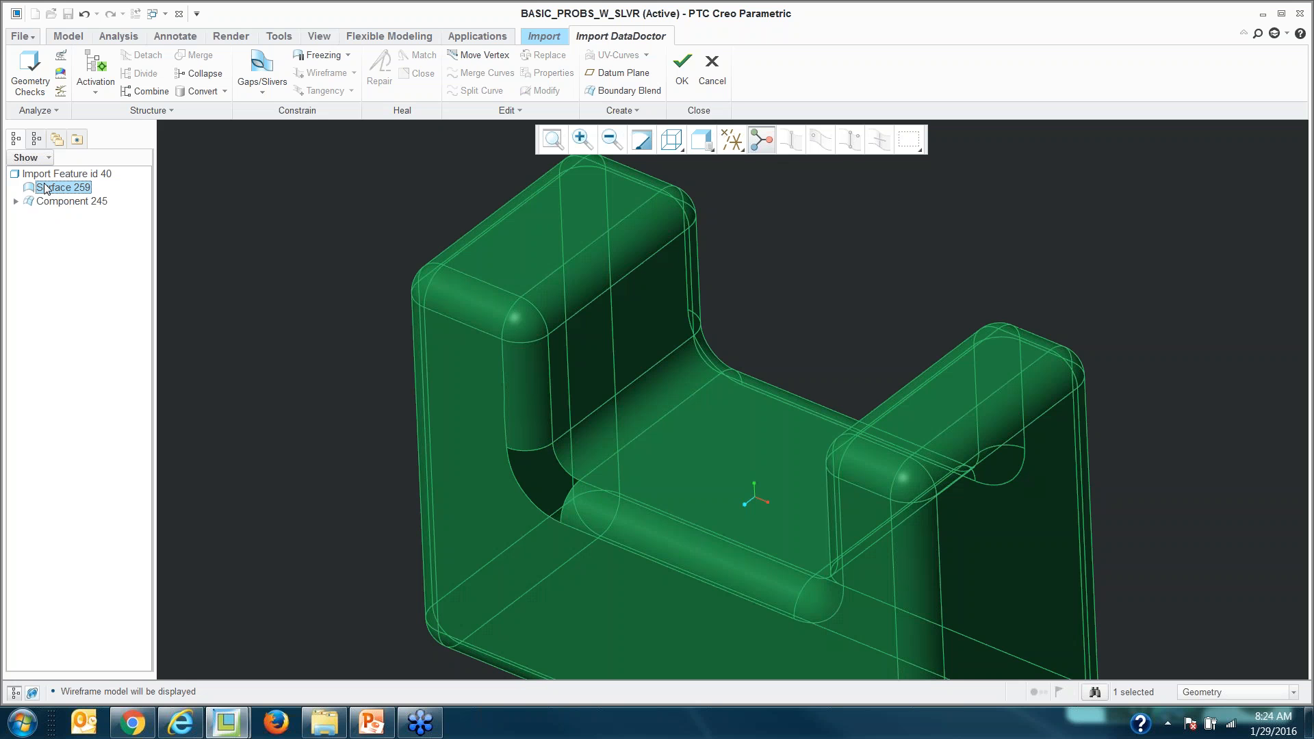
left_click_drag(62, 194, 31, 198)
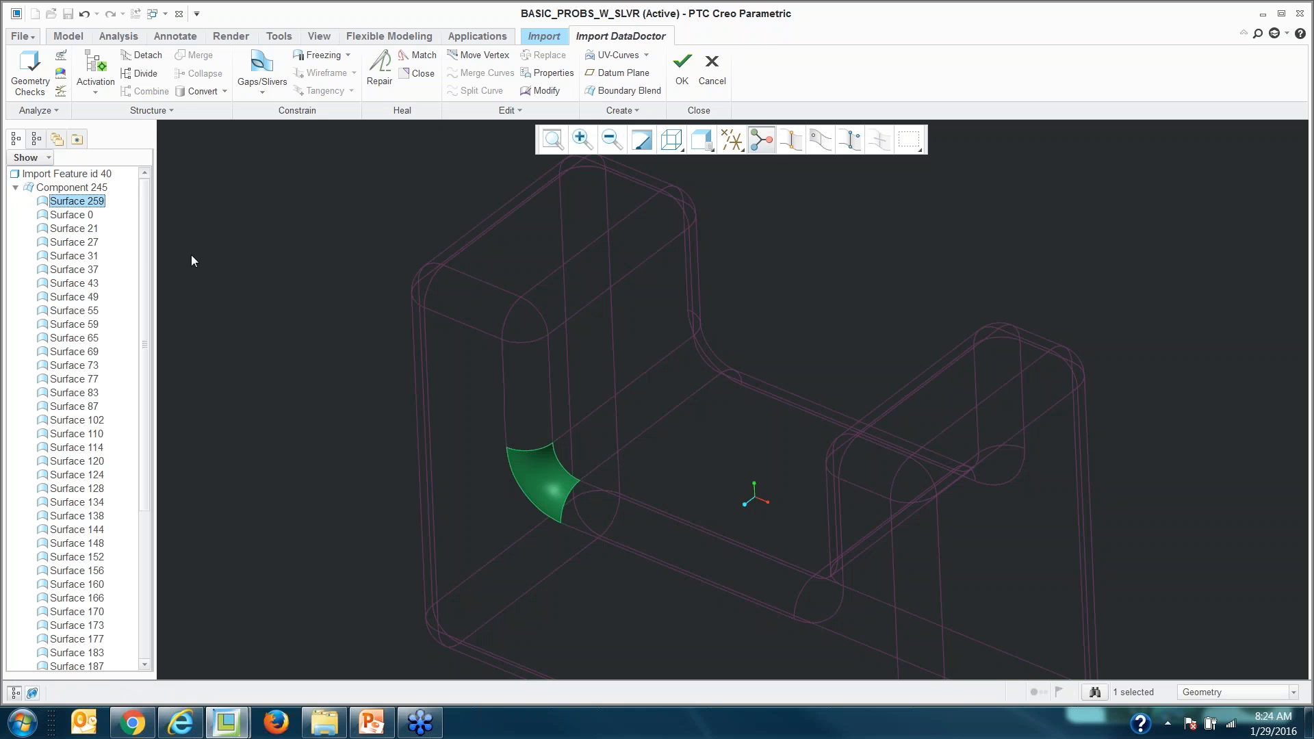
left_click(253, 239)
scroll(315, 376, "down", 3)
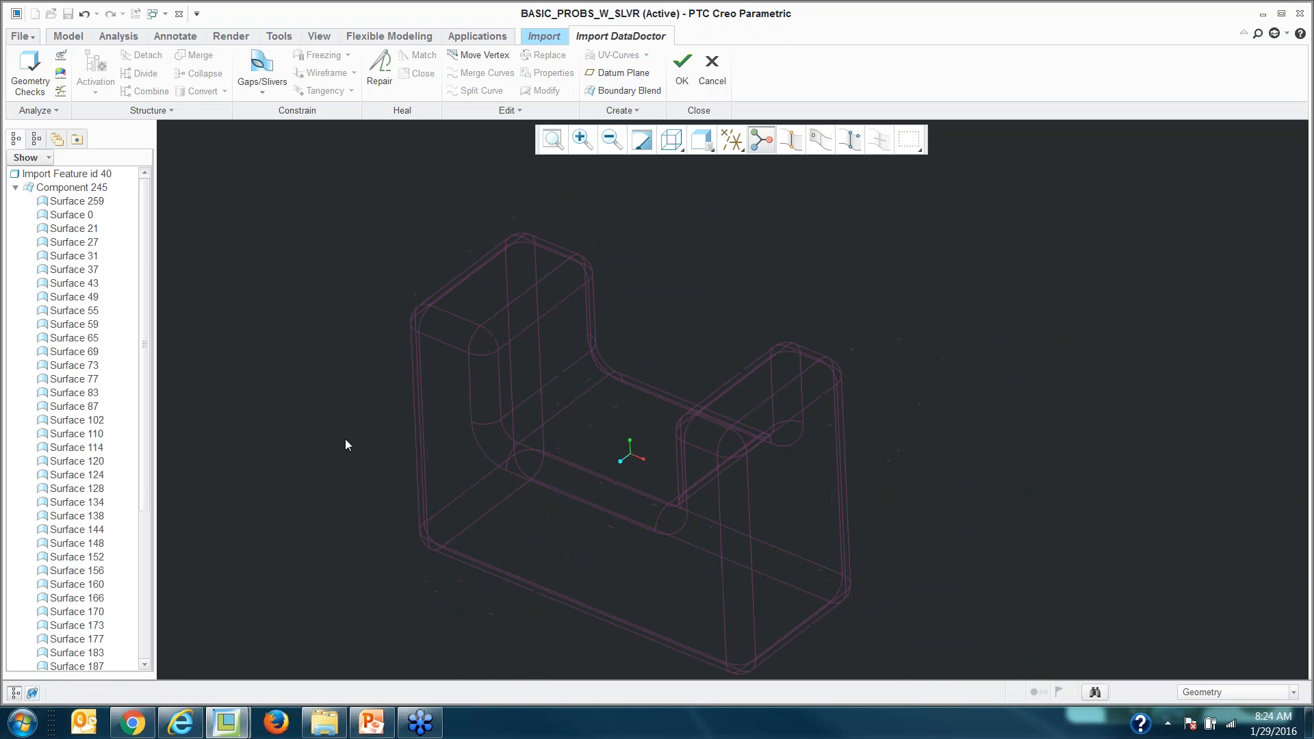
Step: Finish the Import DataDoctor session and complete the import feature as a solid
left_click(682, 69)
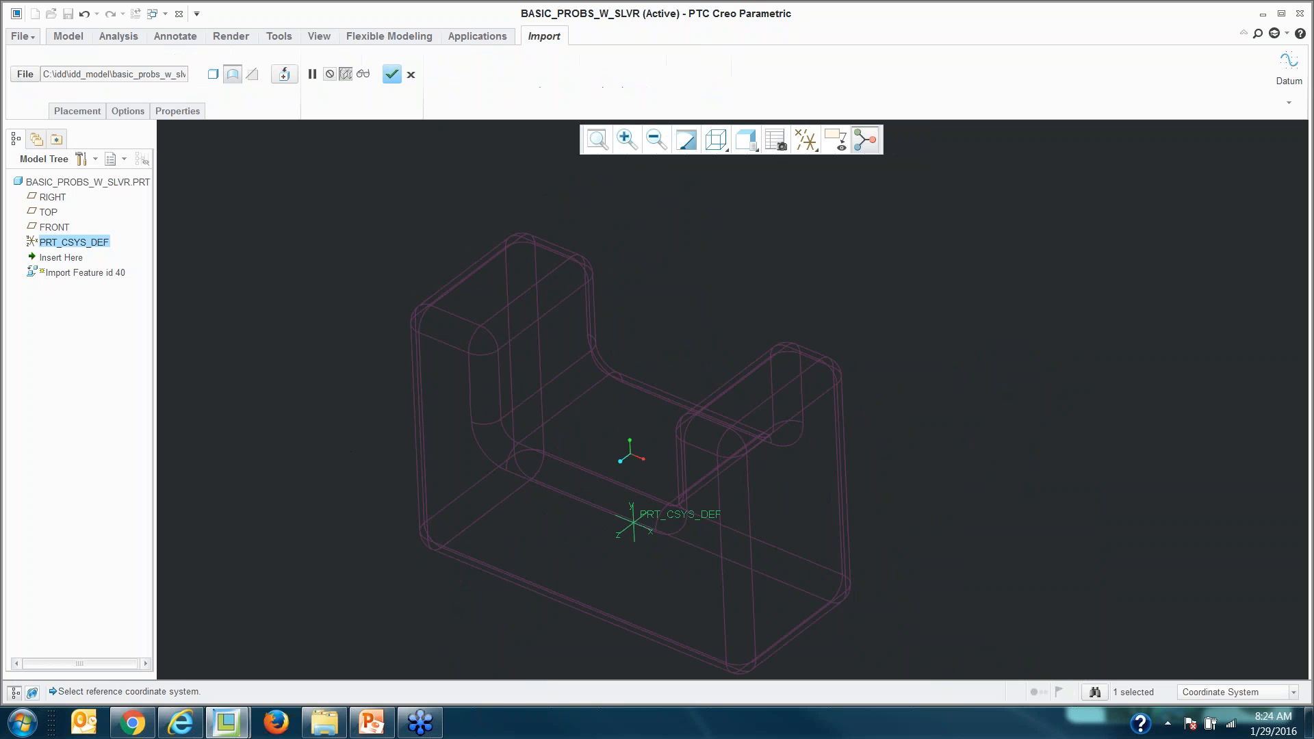
left_click(212, 74)
left_click(393, 76)
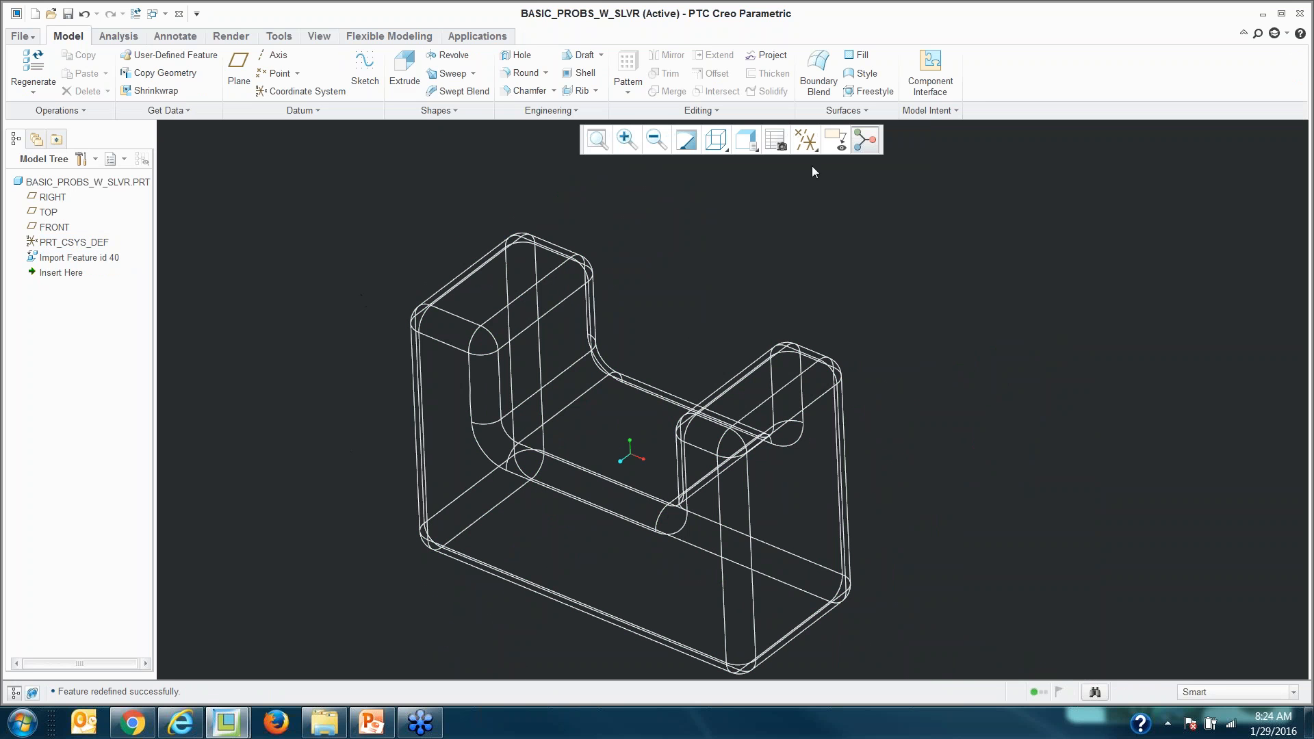
Step: Display the solid part in Shading, switch it to Shading With Edges, and inspect the repaired body
left_click(716, 140)
left_click(753, 219)
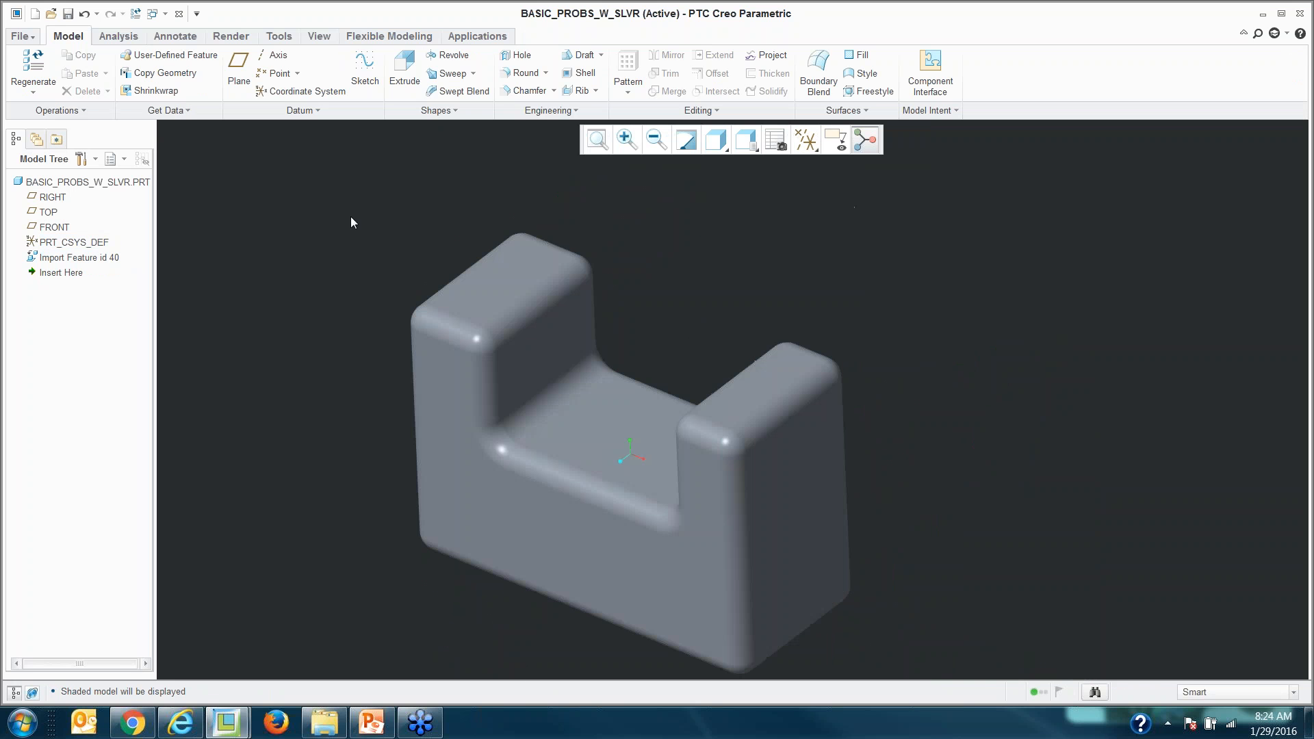
left_click(716, 140)
left_click(753, 194)
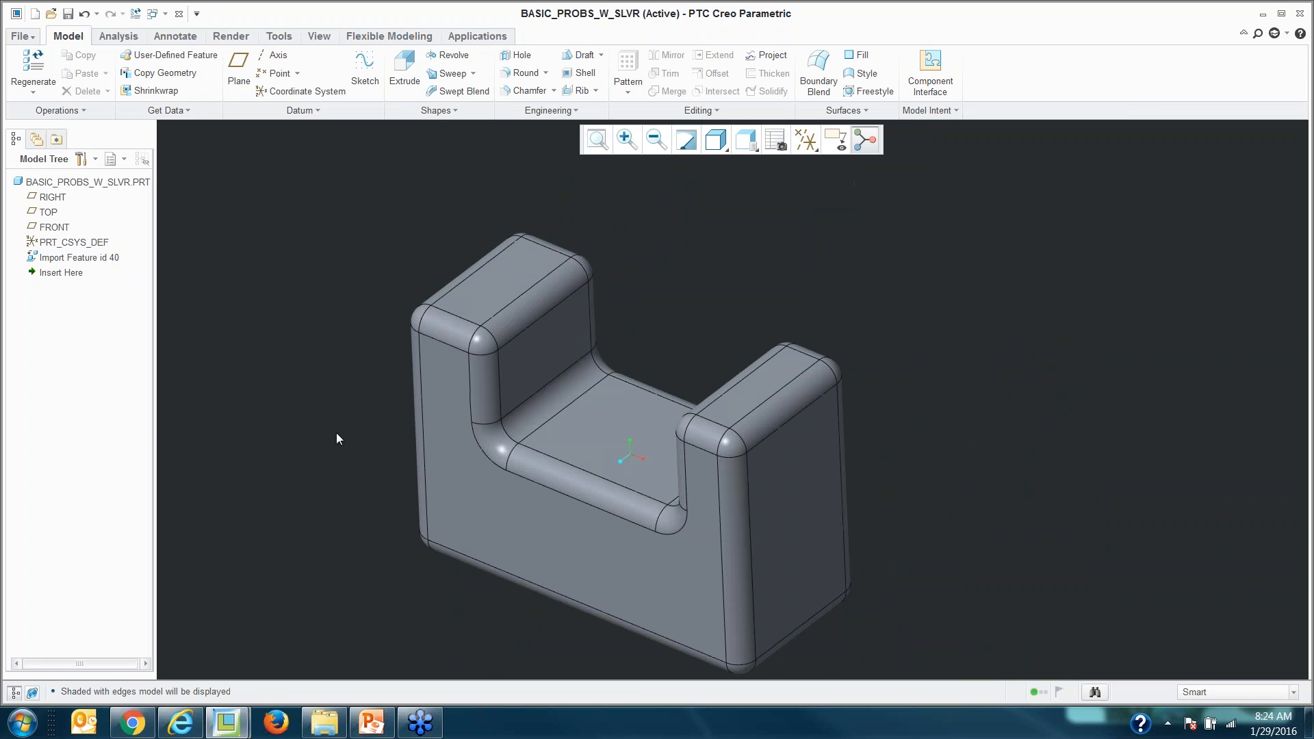
scroll(335, 432, "down", 2)
scroll(373, 411, "up", 3)
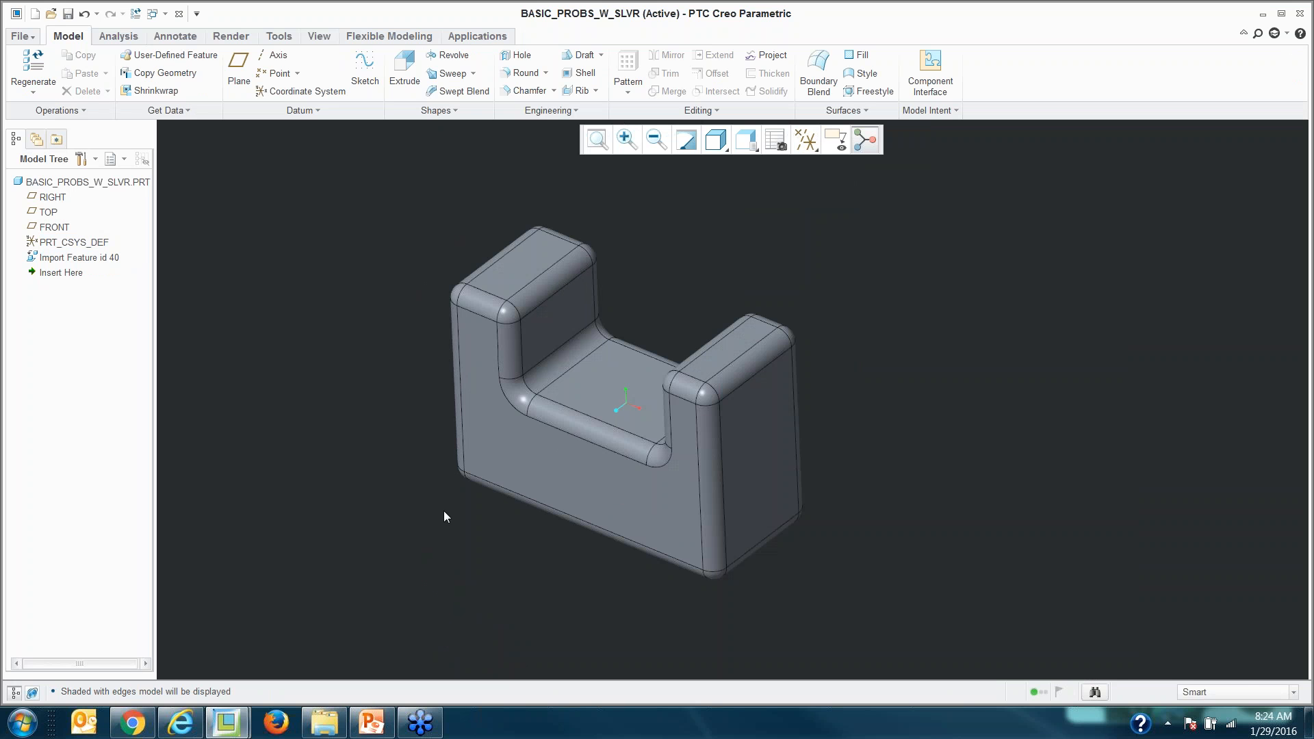
Step: Switch to the PowerPoint presentation 2016webinar1.pptx and run the slide show from the IDD Mode slide to the Unite Technology in Creo 3.0 slide
left_click(373, 725)
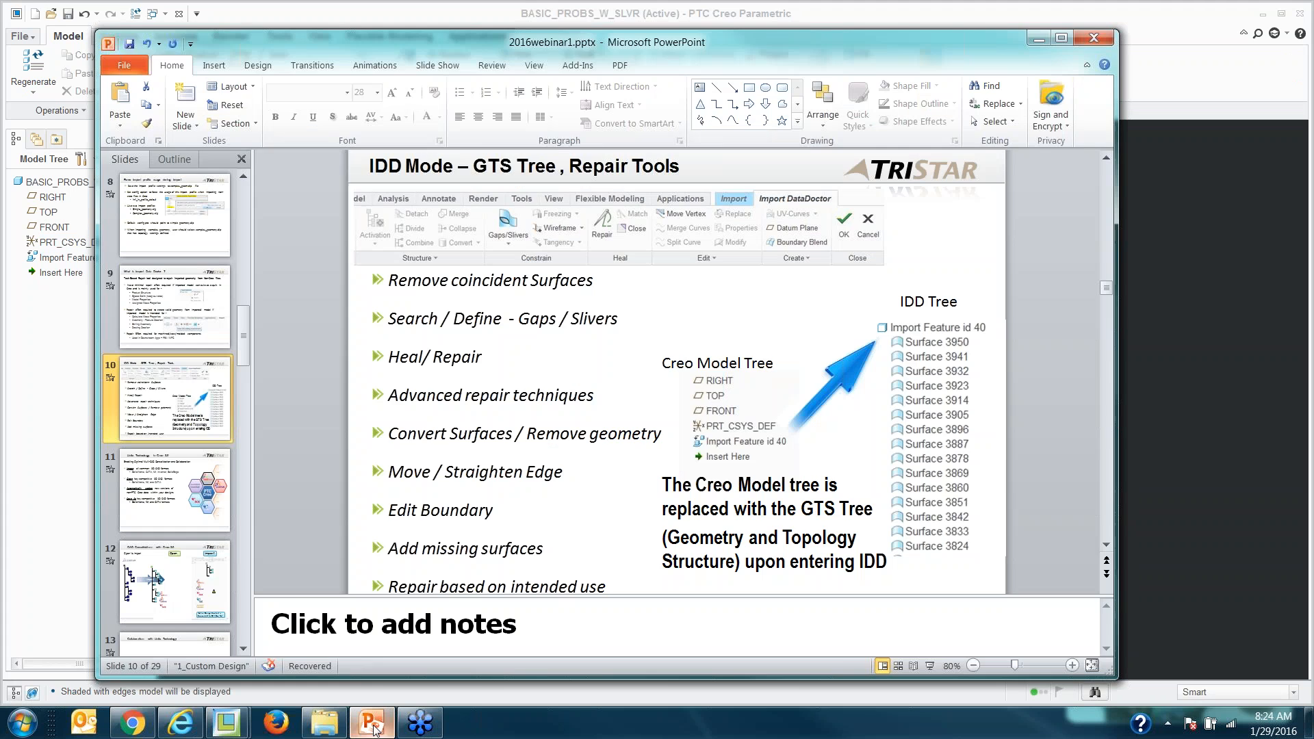
left_click(930, 666)
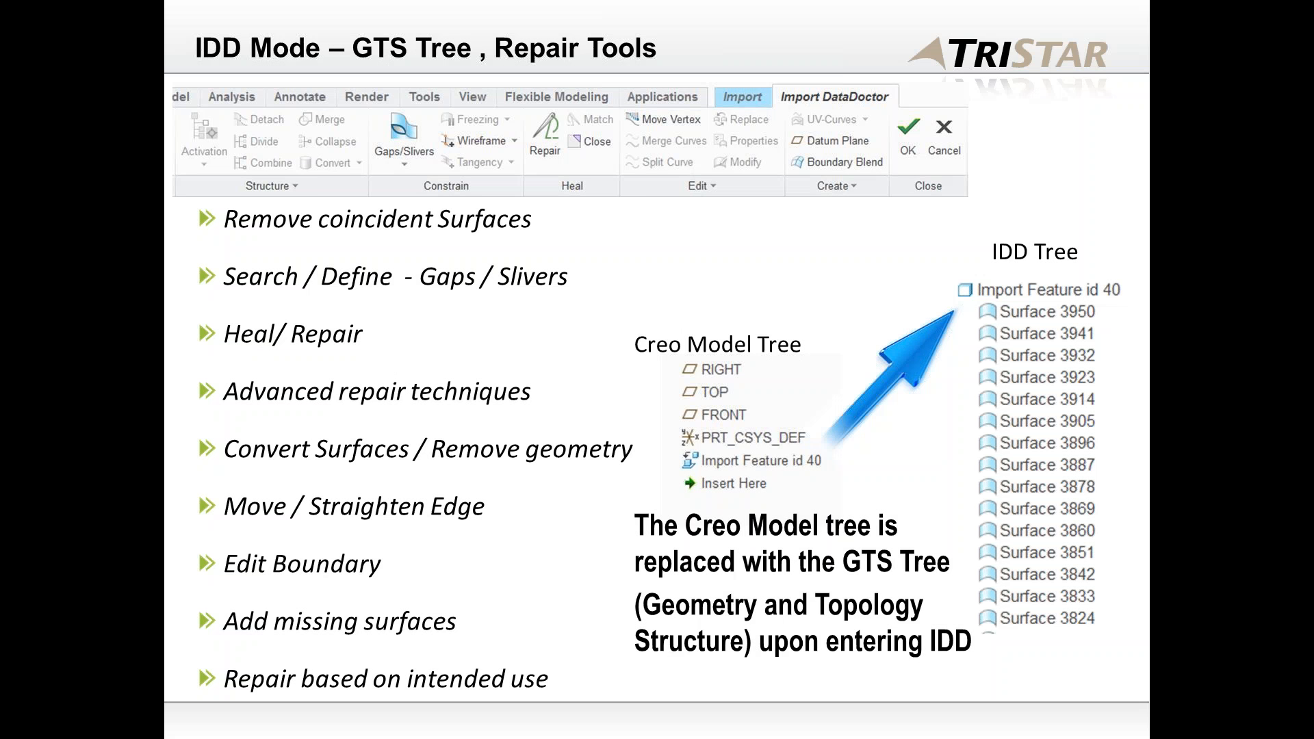
left_click(711, 436)
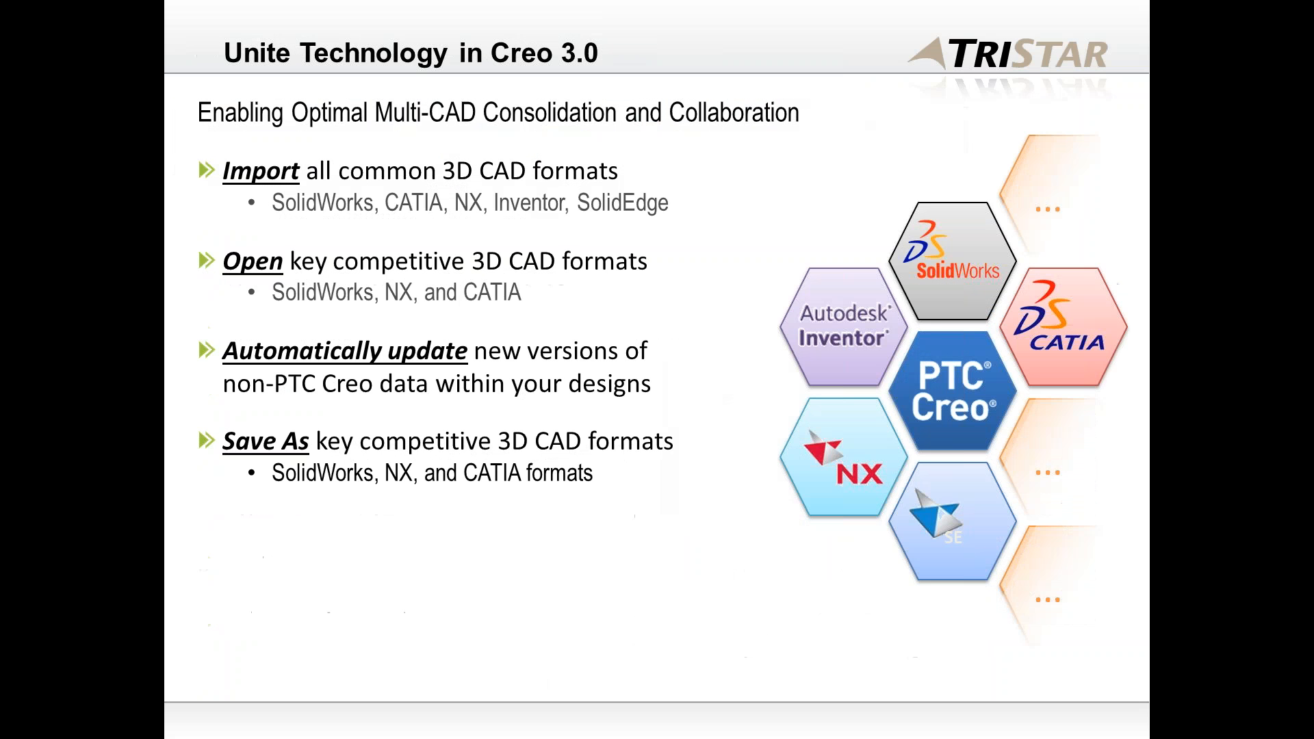
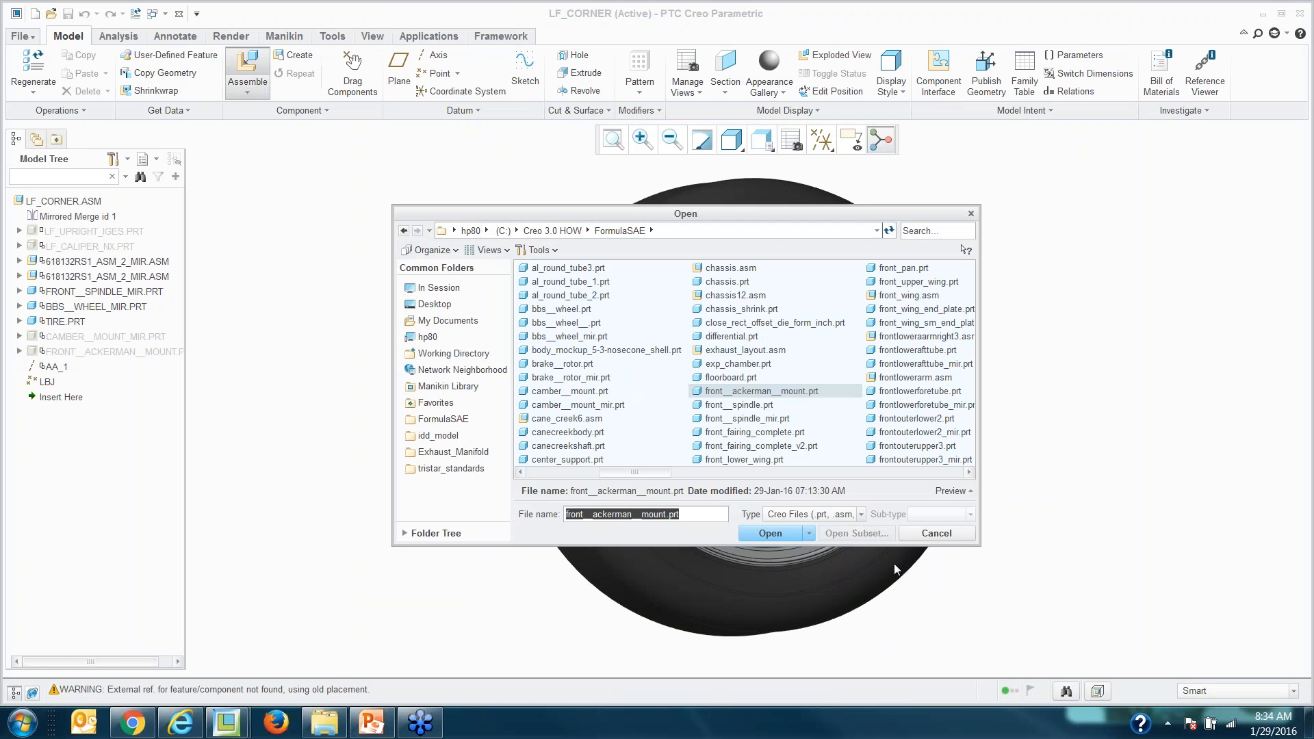
Step: Filter the files to SolidWorks parts and open brake__rotor_SW.SLDPRT directly as a component of the LF_CORNER assembly
left_click(808, 519)
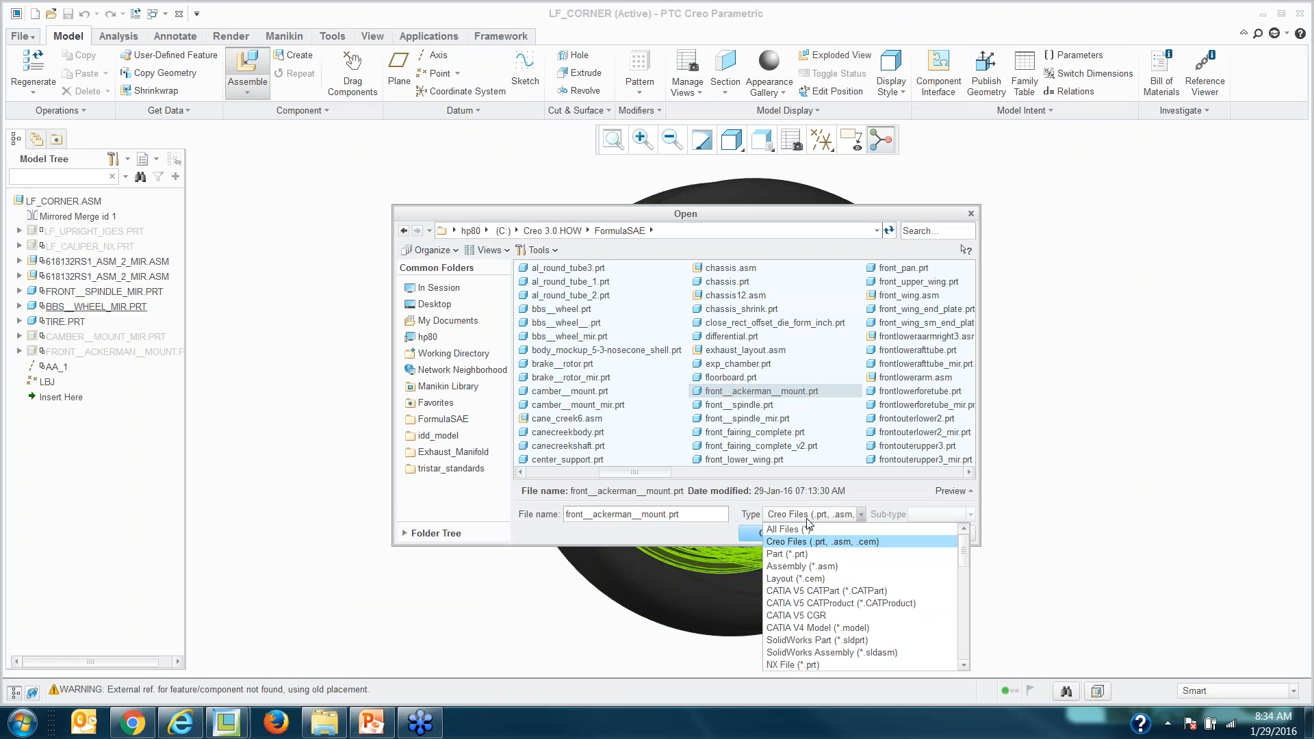
left_click(818, 642)
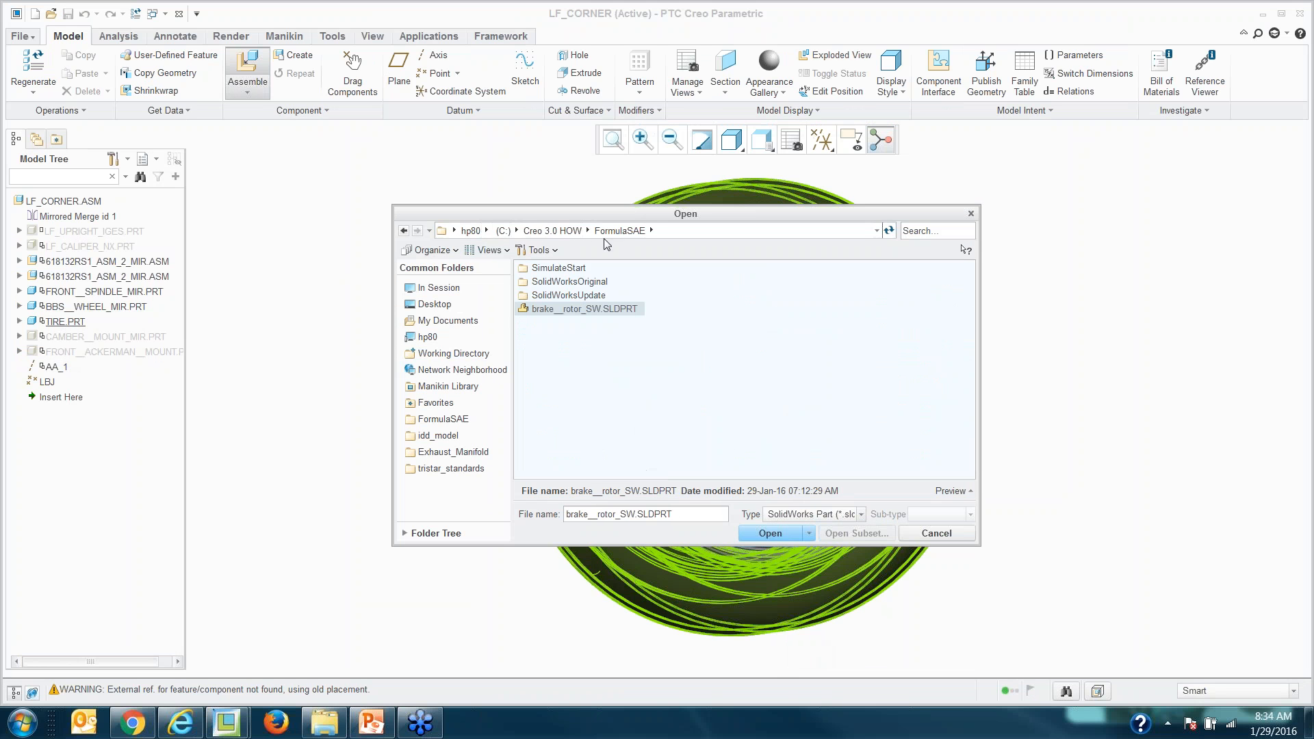
left_click(561, 314)
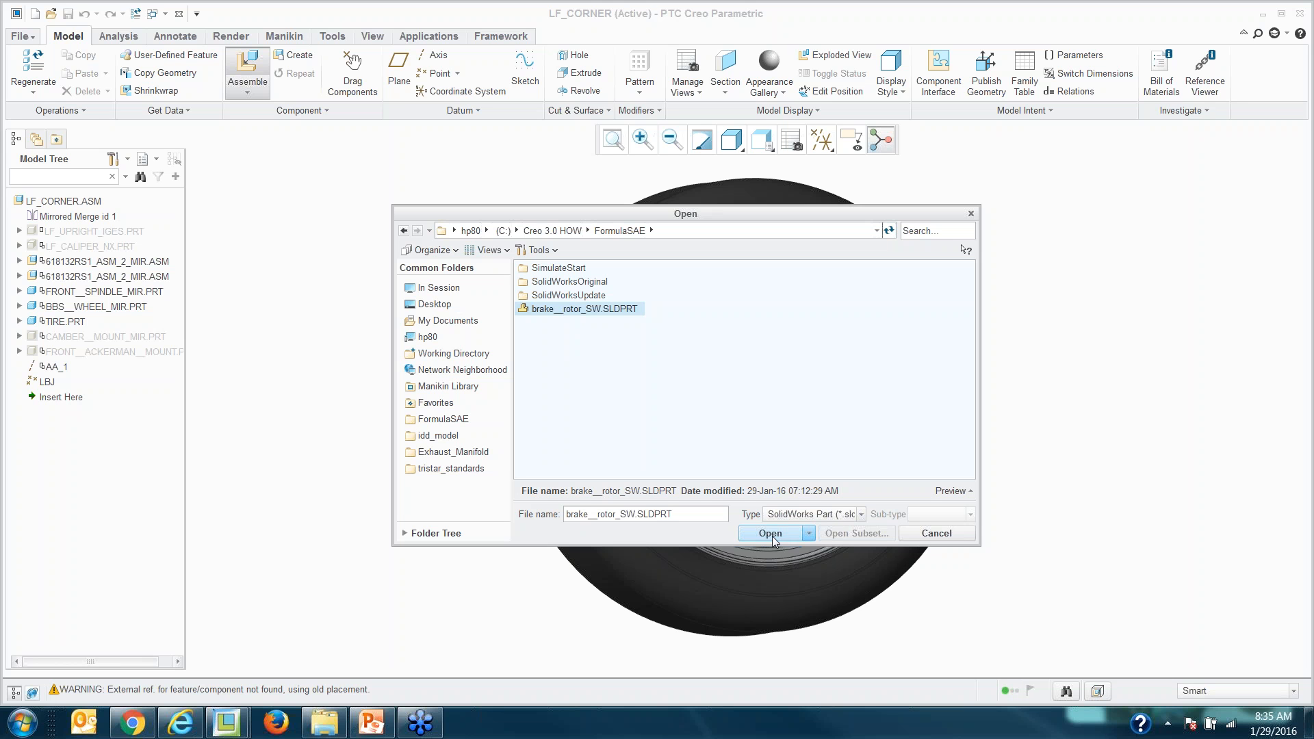
left_click(809, 534)
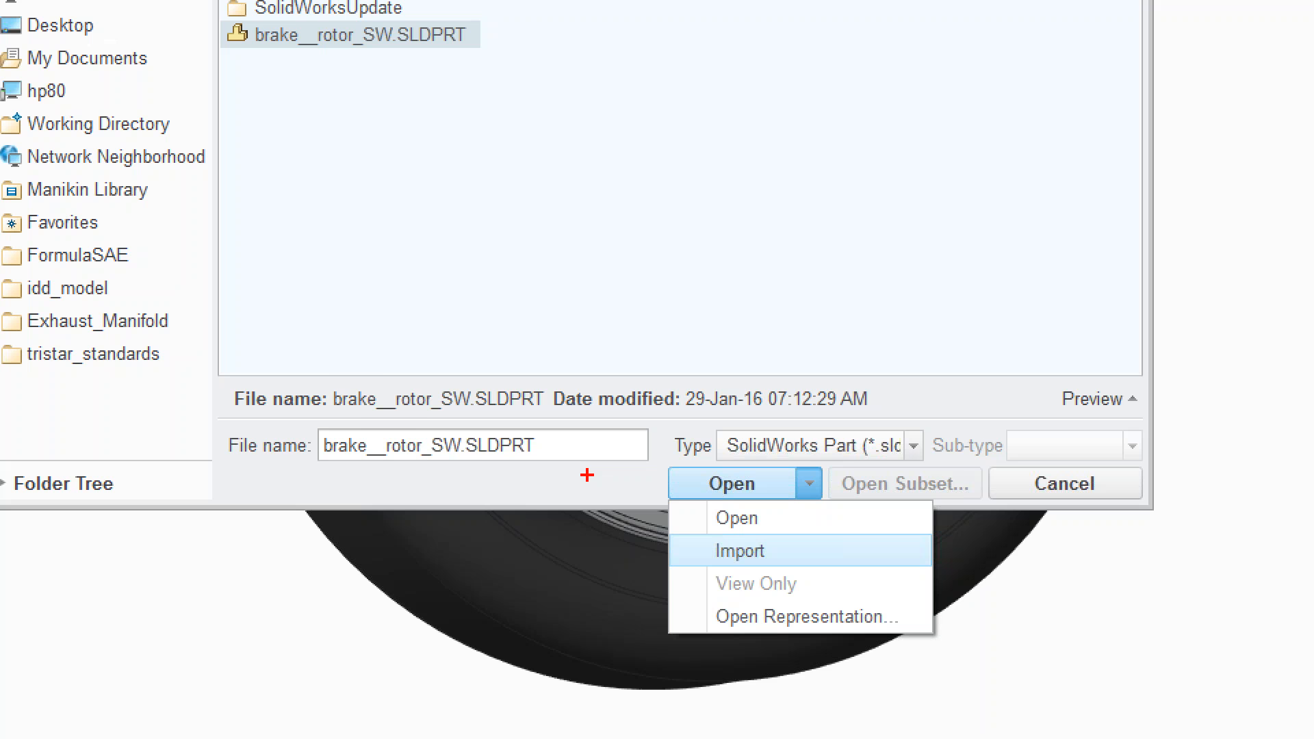
key("Escape")
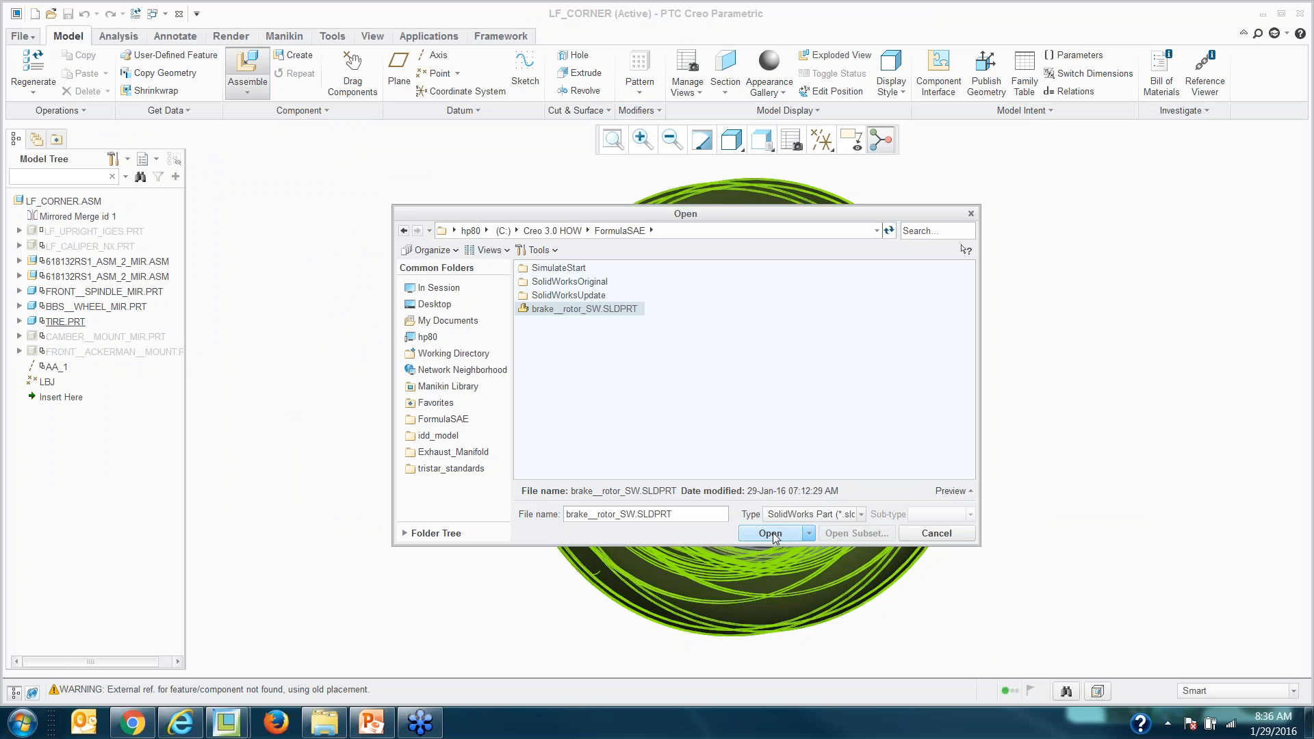
left_click(770, 534)
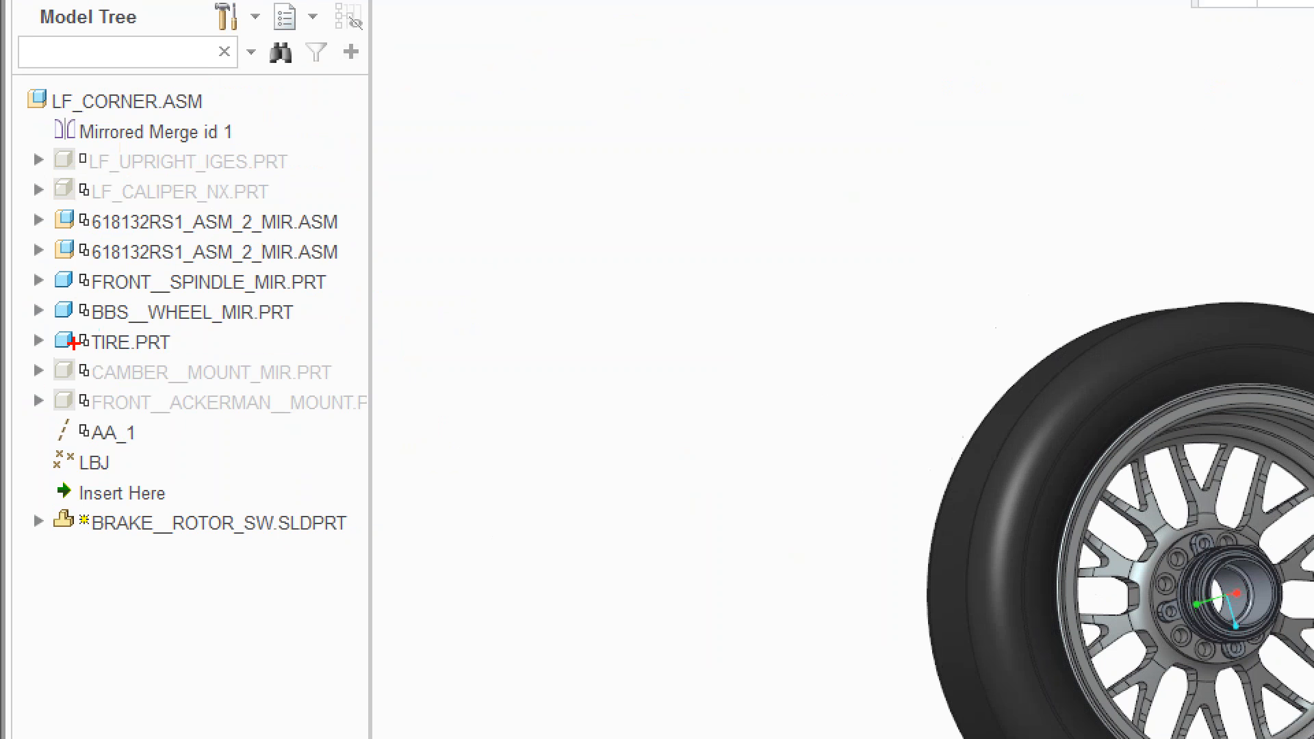
left_click_drag(24, 124, 20, 410, "ctrl")
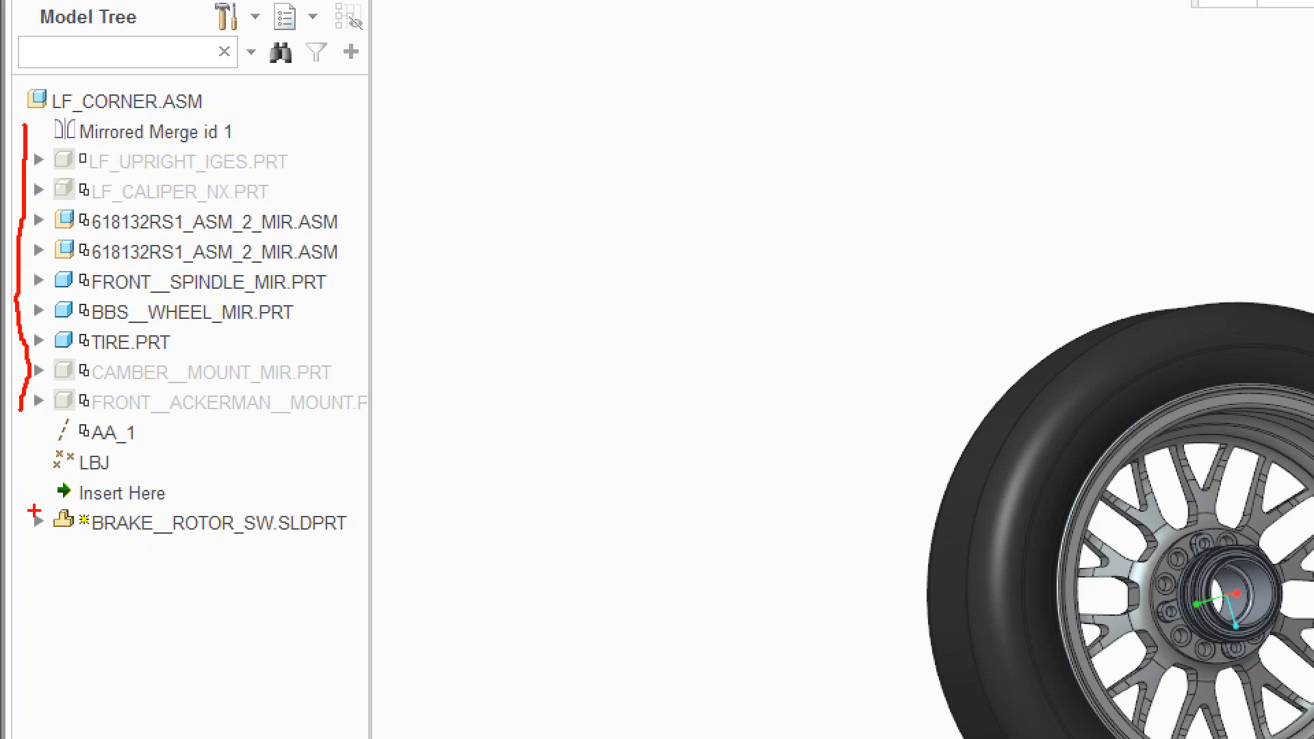
mouse_move(33, 510)
left_mouse_down()
mouse_move(47, 559)
mouse_move(84, 535)
mouse_move(61, 497)
mouse_move(43, 512)
left_mouse_up()
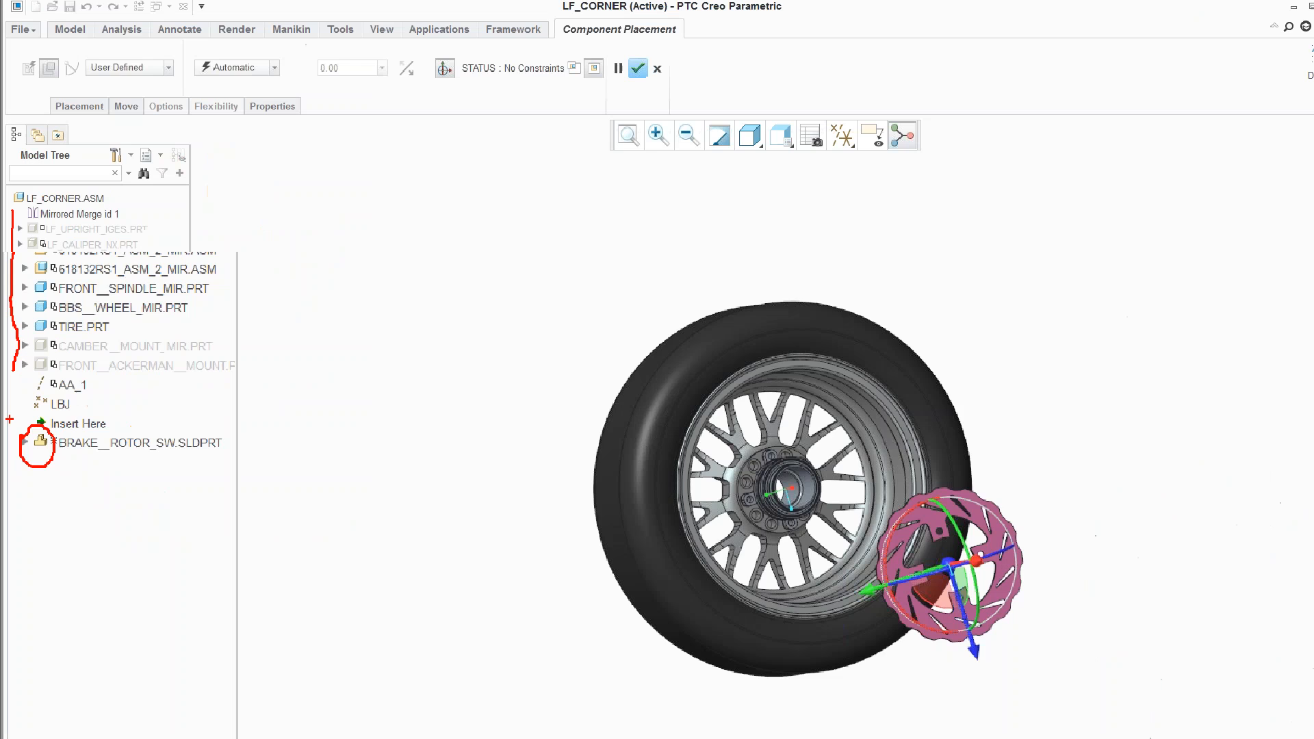
Step: Move the unplaced brake rotor from beside the tire to in front of the spindle at the wheel's centre
scroll(615, 492, "down", 3)
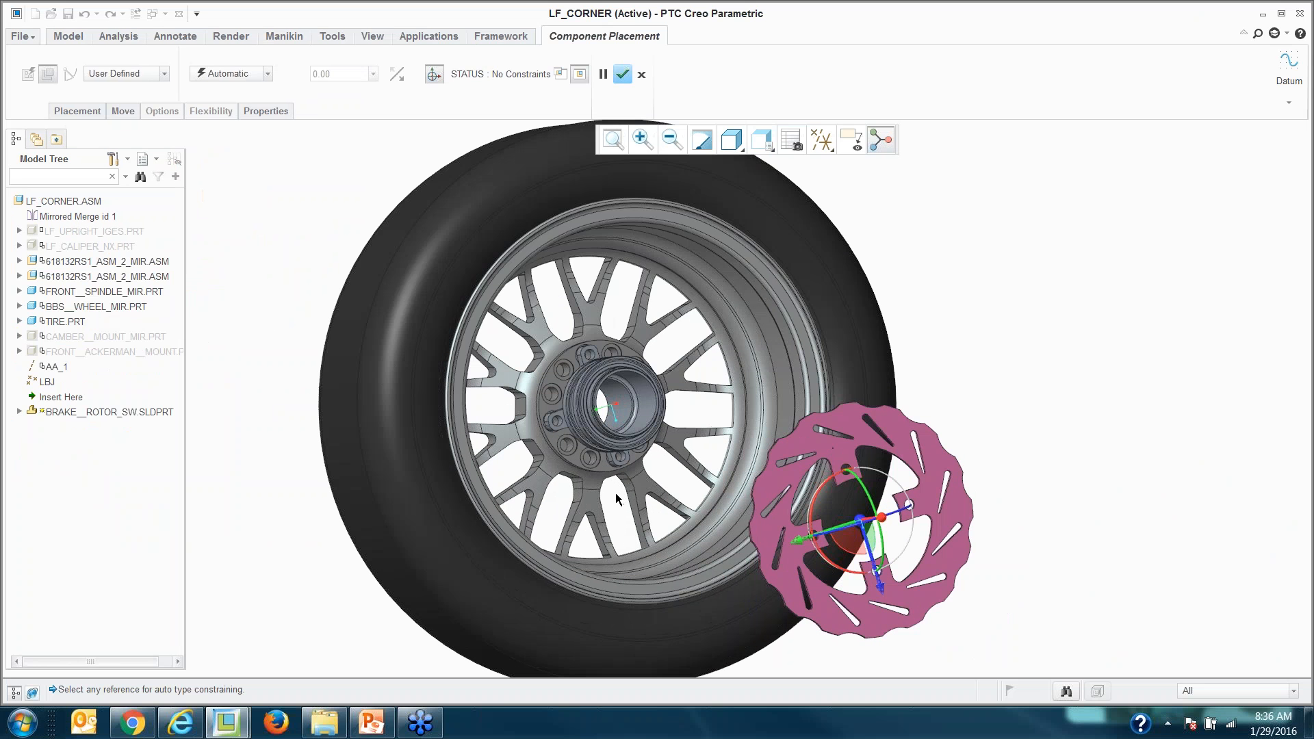
left_click_drag(861, 521, 621, 395)
scroll(591, 349, "down", 5)
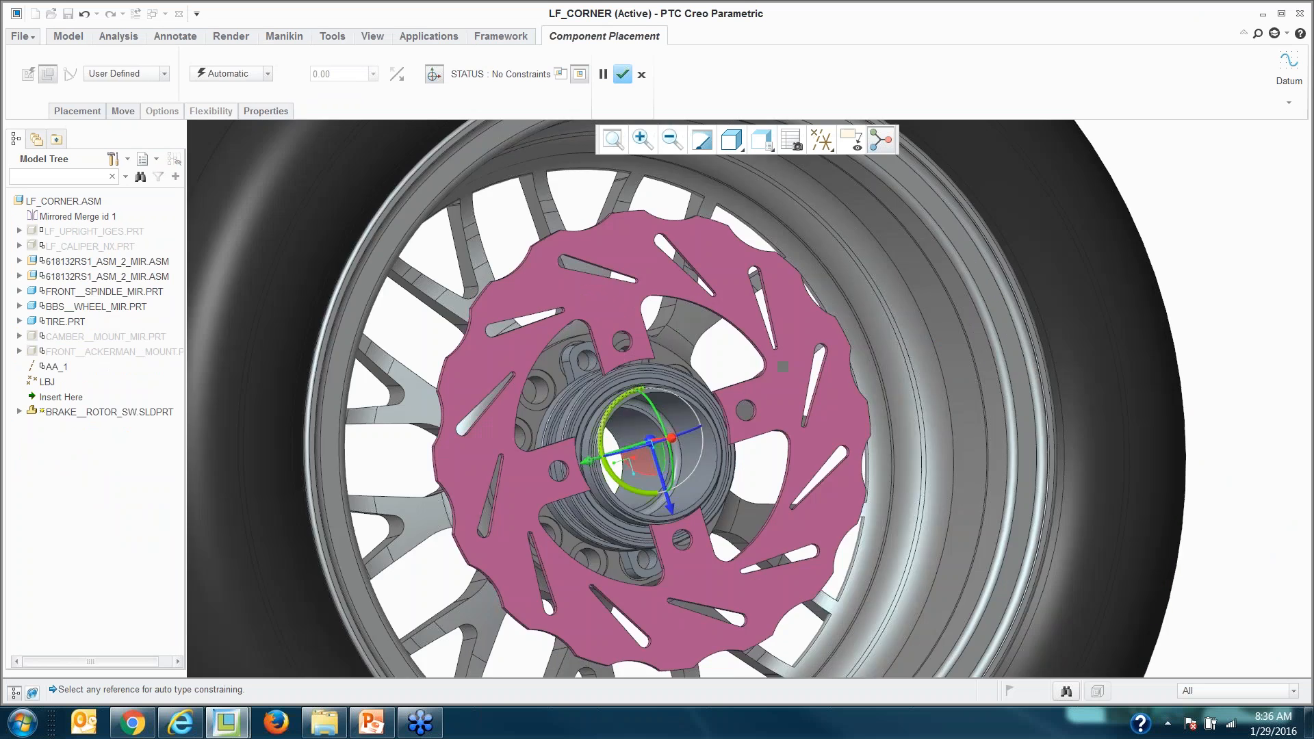
Step: Align two rotor mounting holes with the spindle's lug holes, using a Coincident constraint for the first and an Oriented constraint for the second
scroll(589, 347, "down", 3)
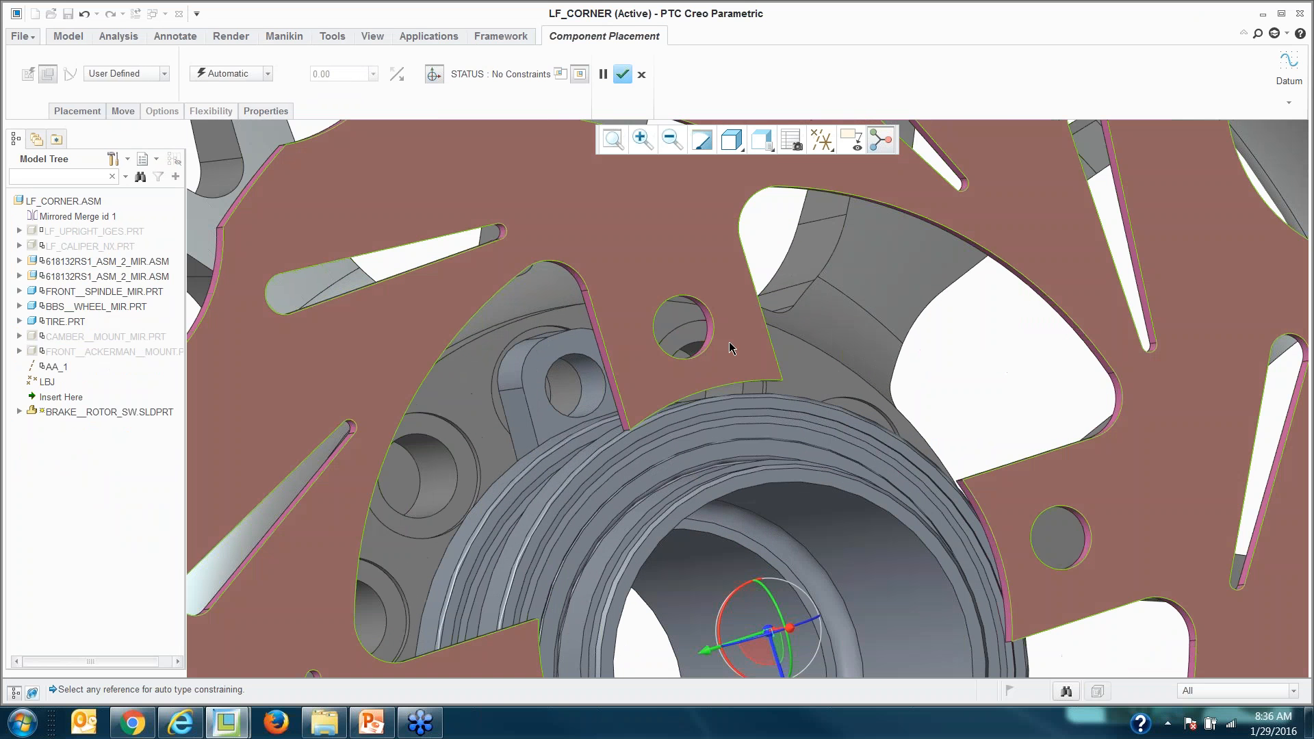
left_click(709, 339)
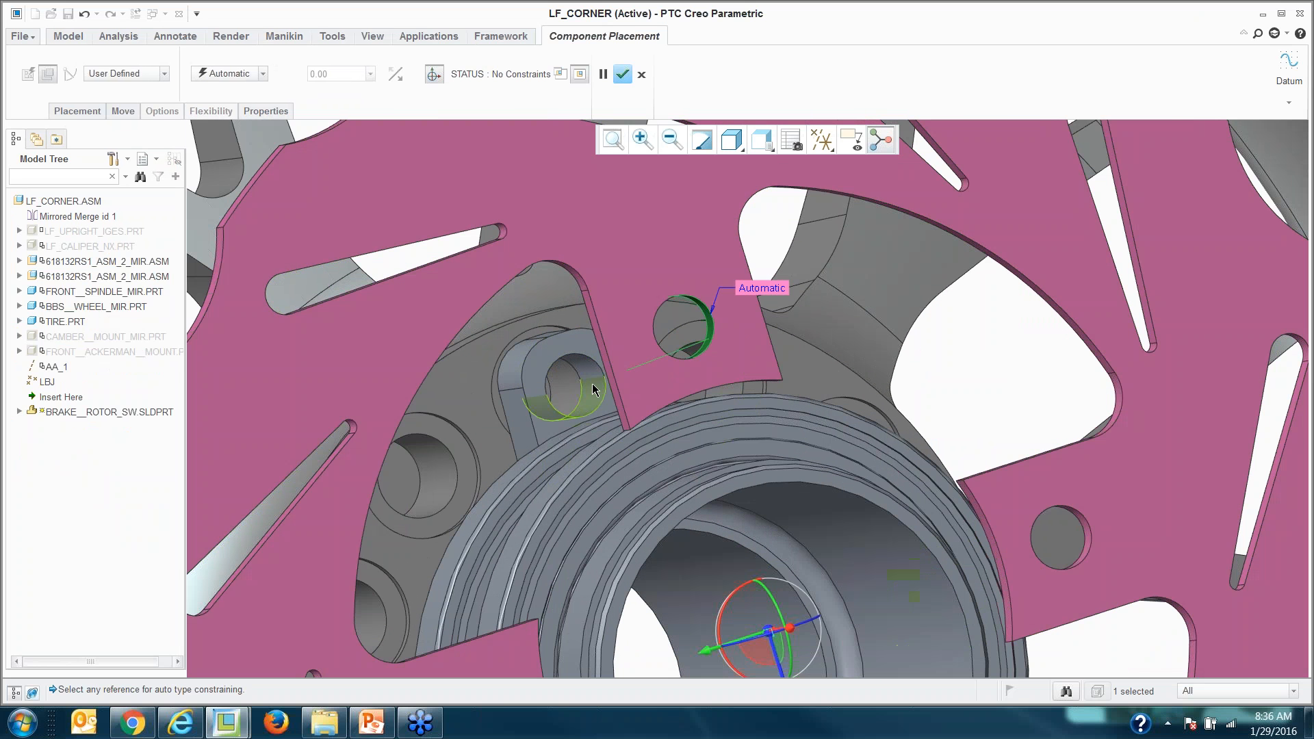
left_click(594, 381)
scroll(608, 315, "up", 4)
scroll(756, 638, "down", 5)
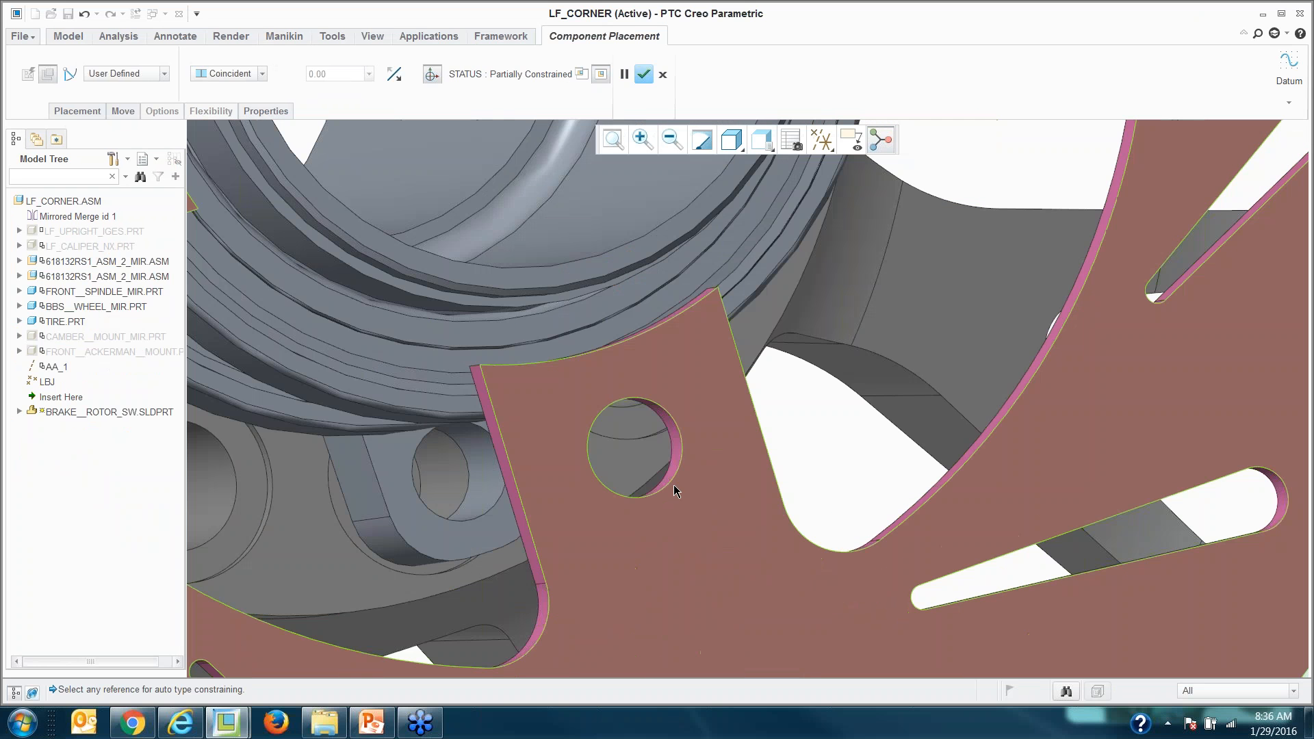
left_click(672, 466)
left_click(476, 492)
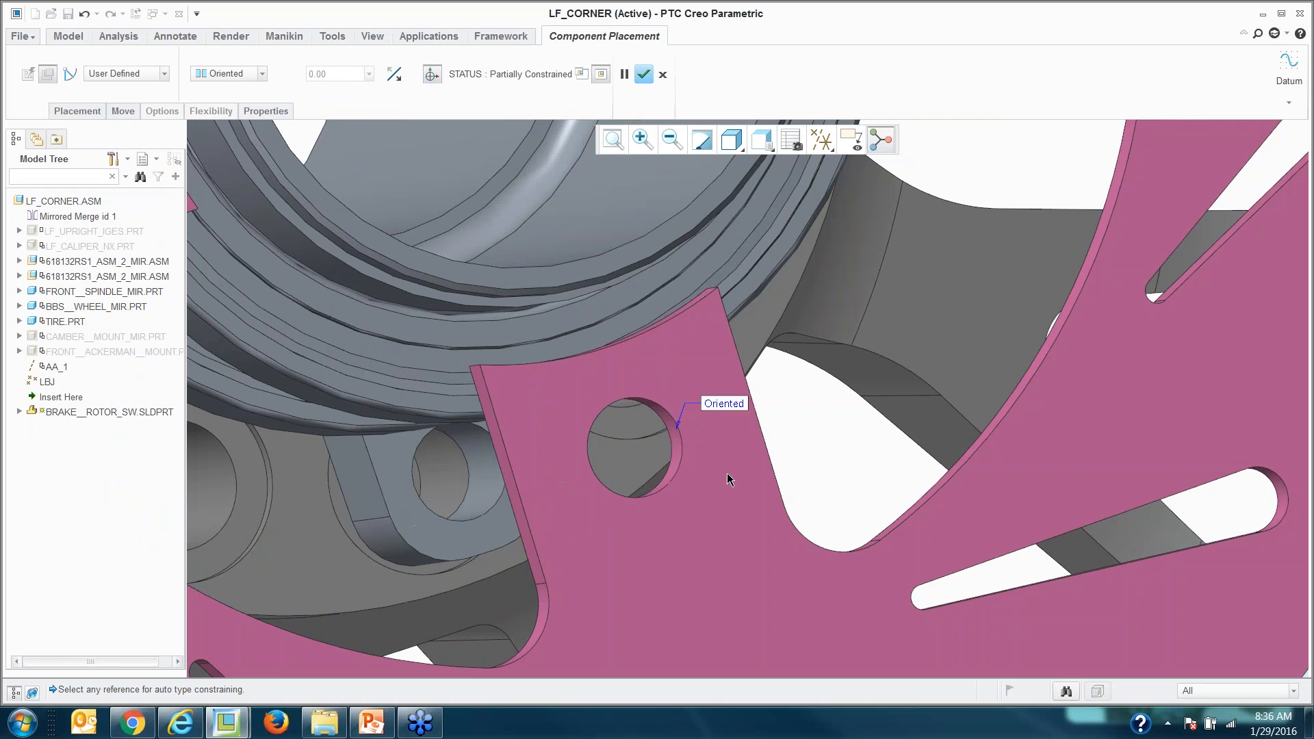
Step: Make the rotor's mounting tab face coincident with the spindle's lug face and complete the component placement
left_click(627, 514)
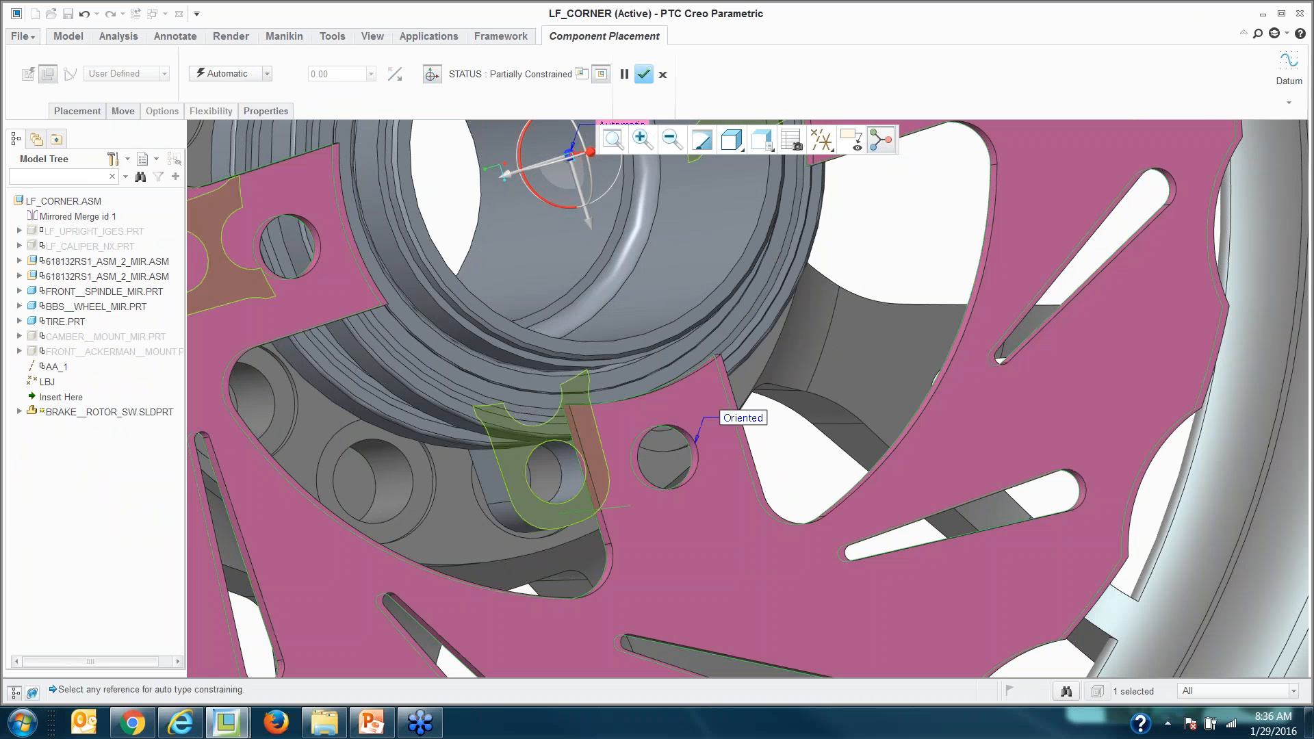
left_click(574, 512)
scroll(637, 518, "up", 5)
scroll(637, 518, "up", 4)
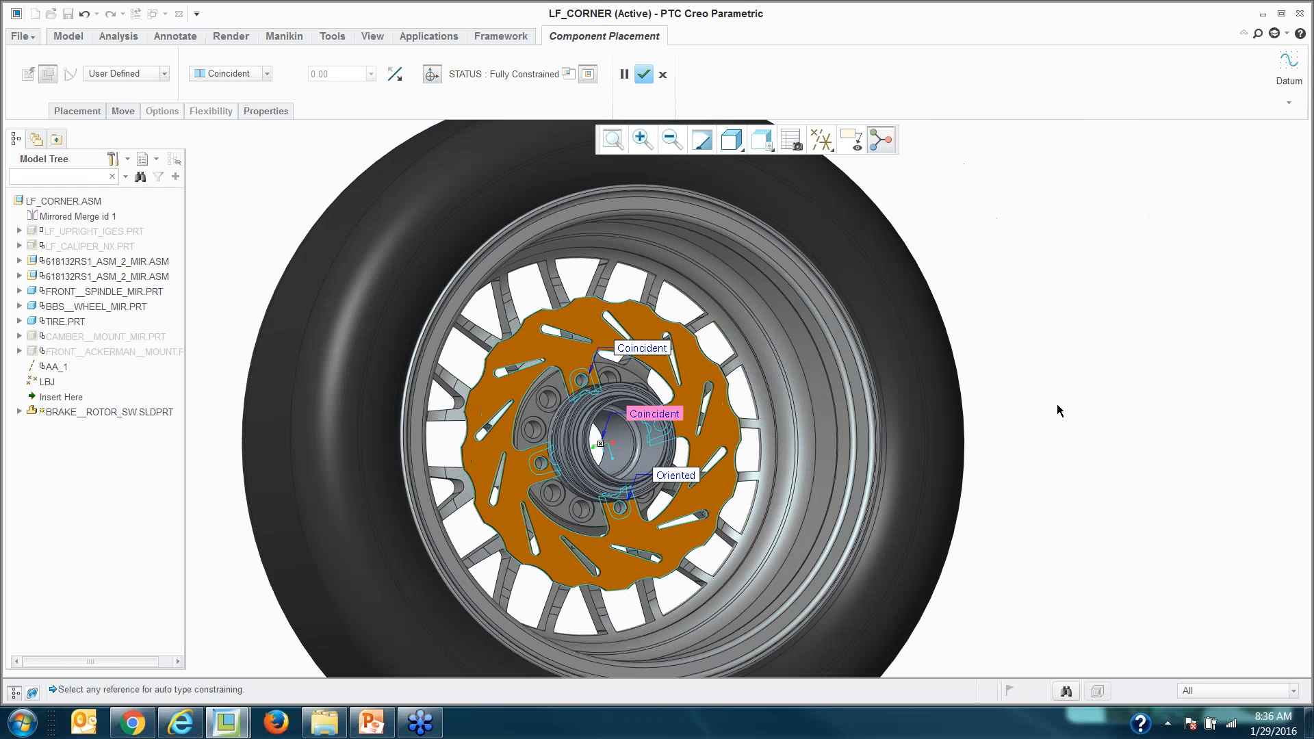
middle_click(1057, 410)
scroll(1056, 403, "up", 2)
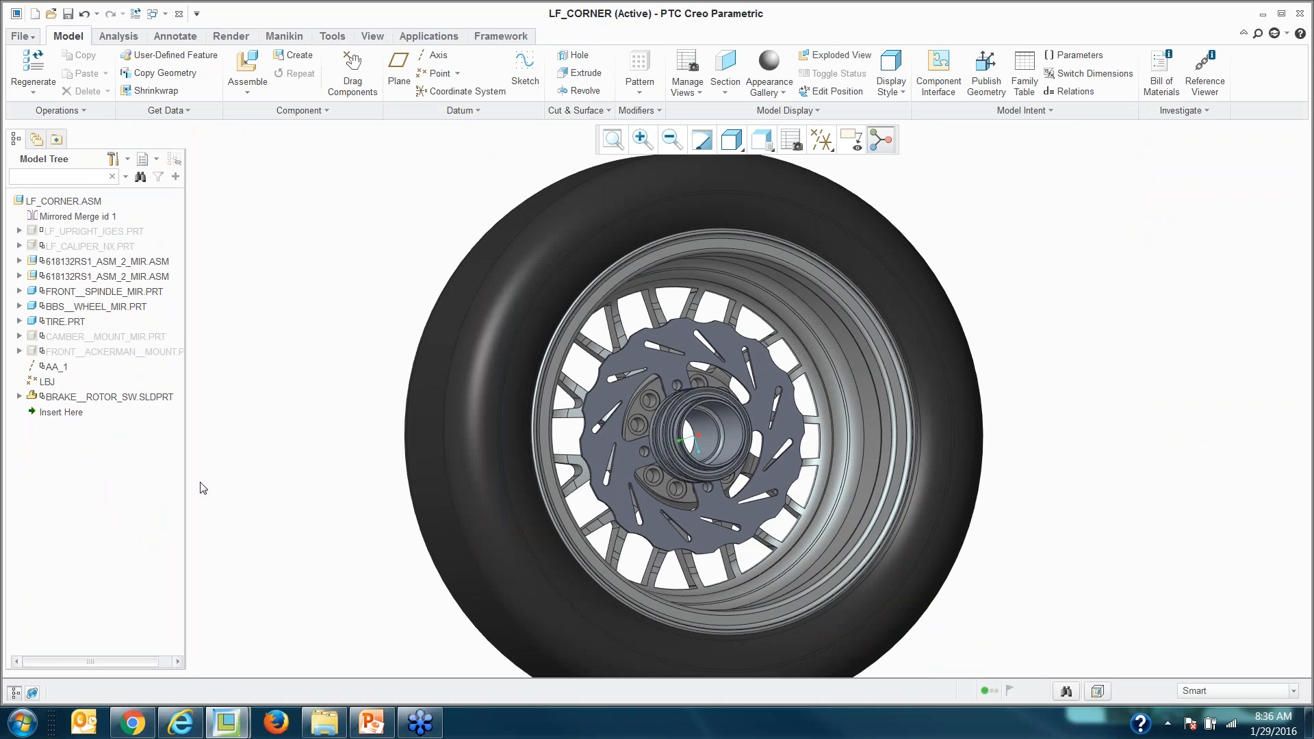
Step: Activate the SolidWorks brake rotor within the LF_CORNER assembly
left_click(615, 380)
right_click(614, 380)
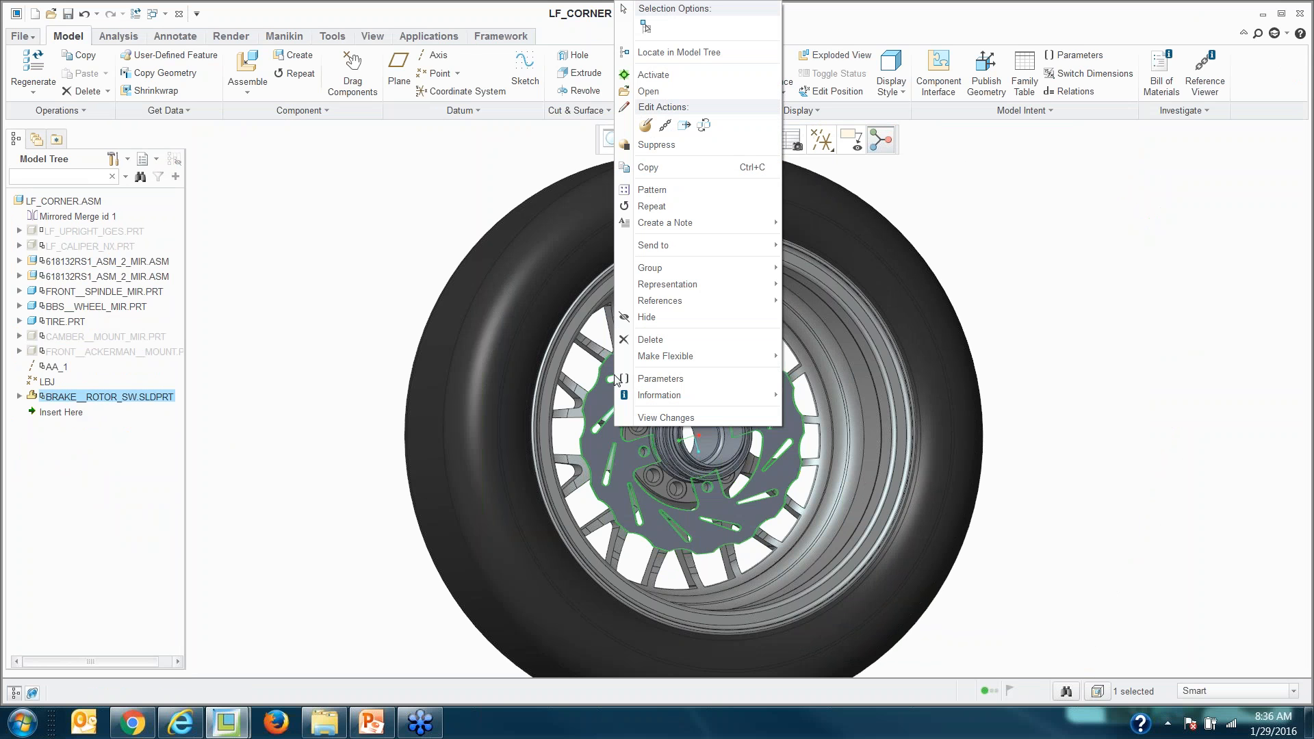
left_click(653, 74)
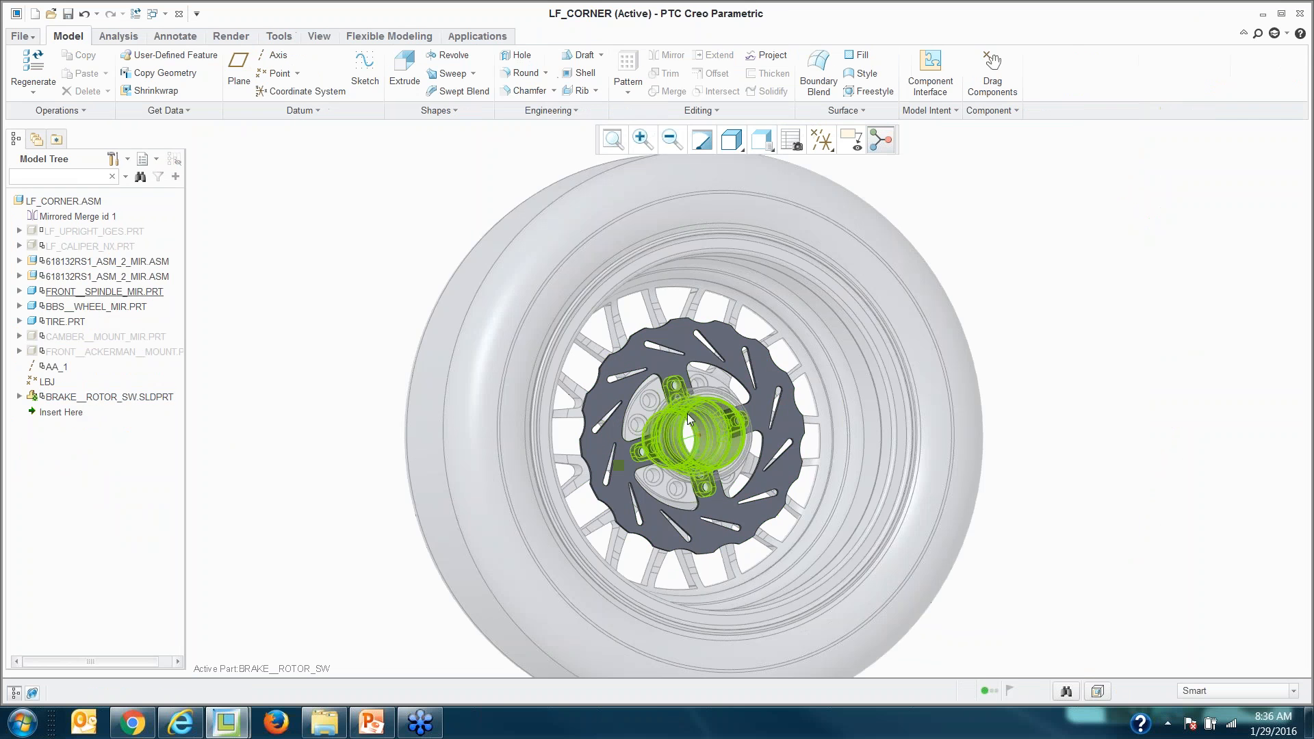
scroll(688, 413, "up", 3)
scroll(640, 309, "up", 3)
scroll(740, 395, "down", 2)
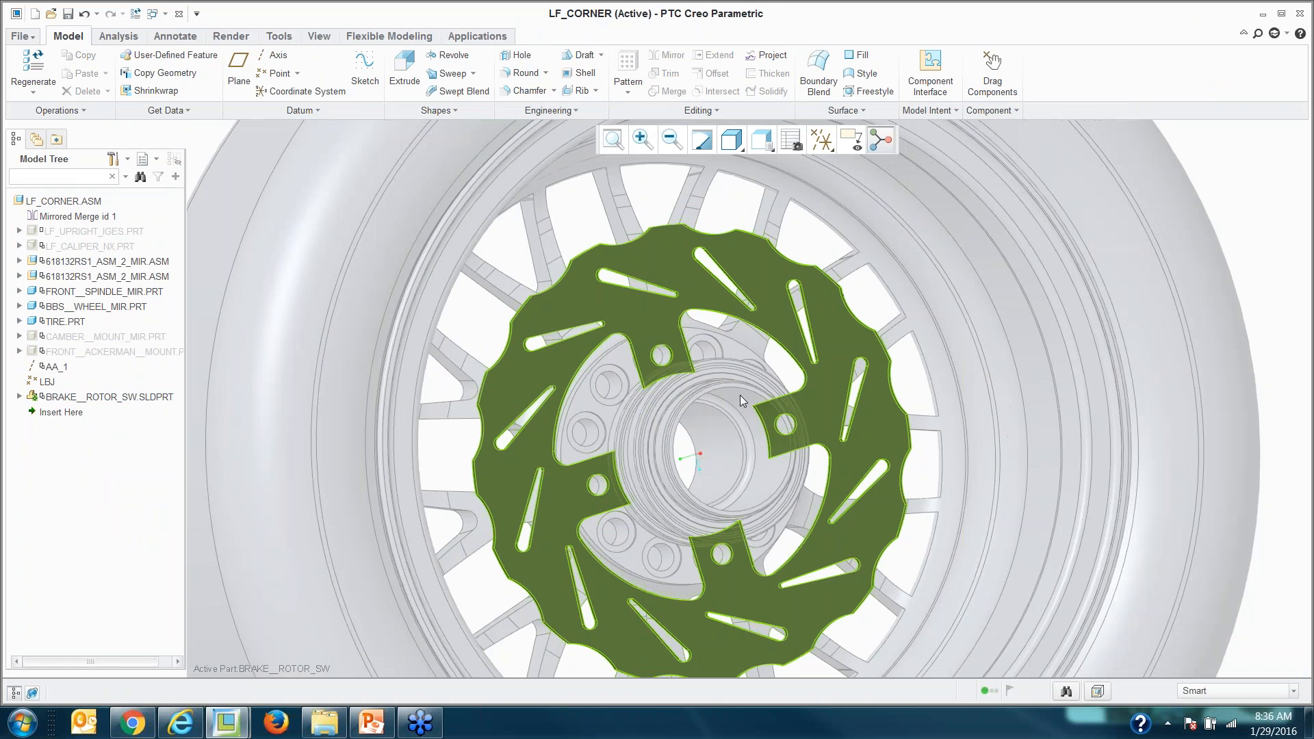
scroll(547, 440, "up", 1)
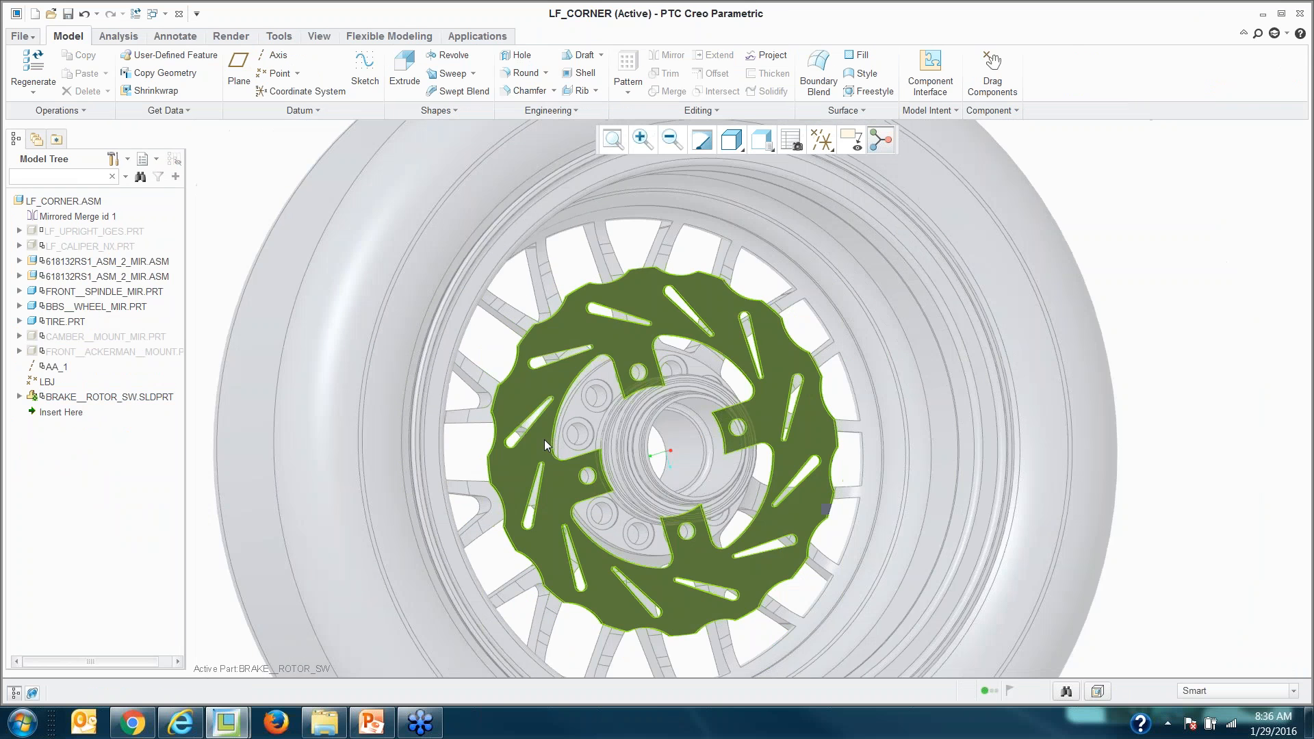
Step: Switch the active rotor to the Flexible Modeling tools and decline the introductory help
scroll(590, 421, "up", 3)
scroll(653, 319, "up", 3)
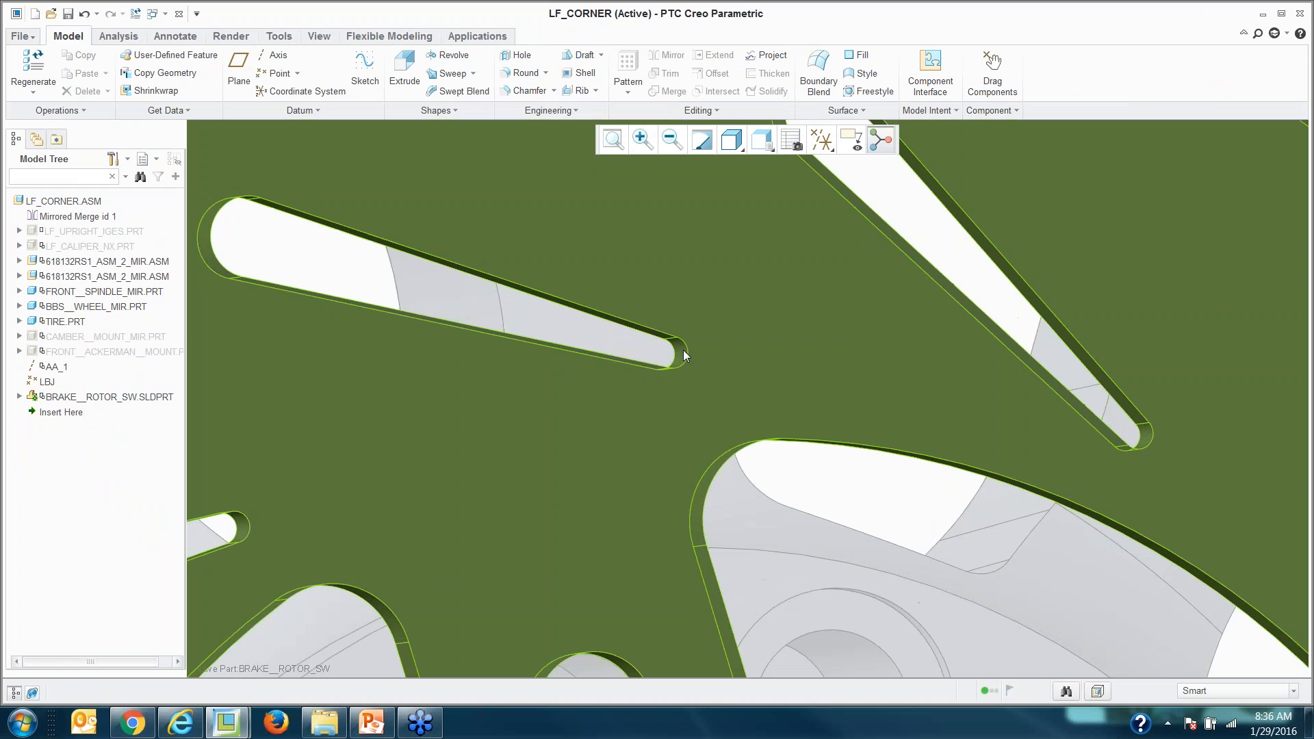
left_click(373, 38)
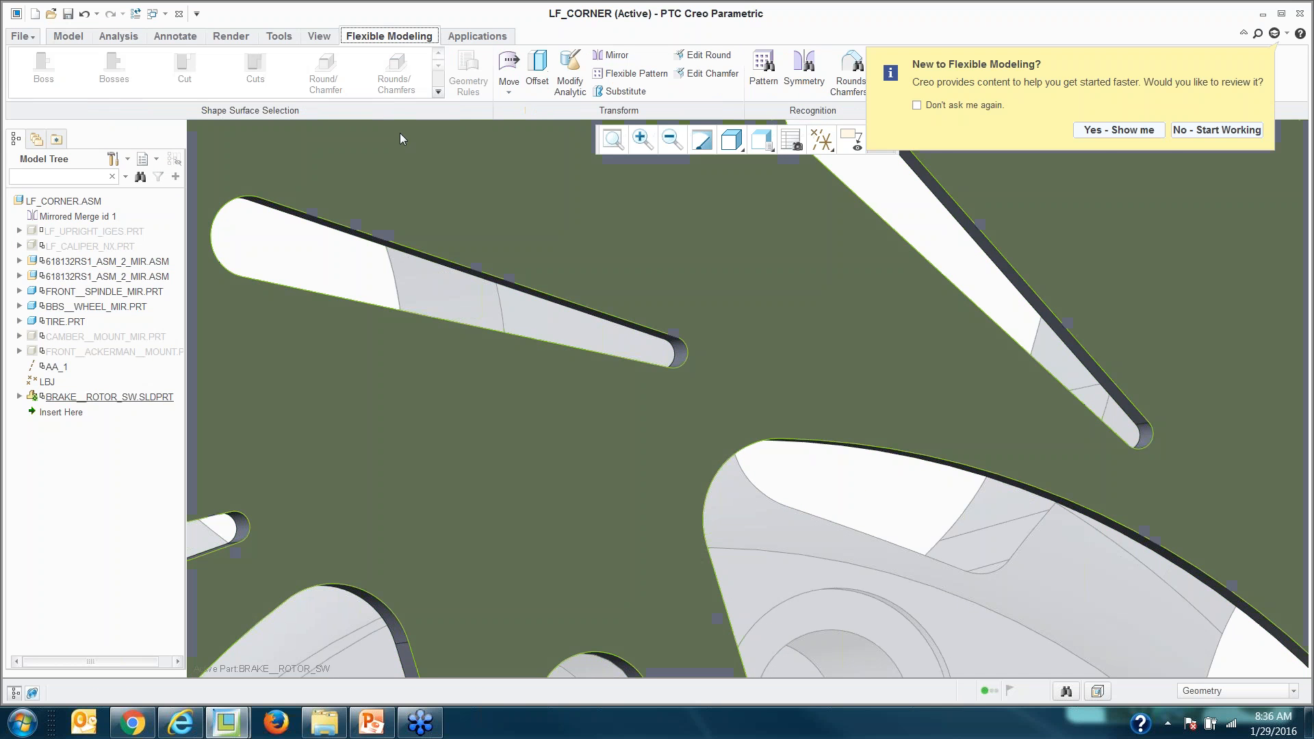
left_click(1172, 132)
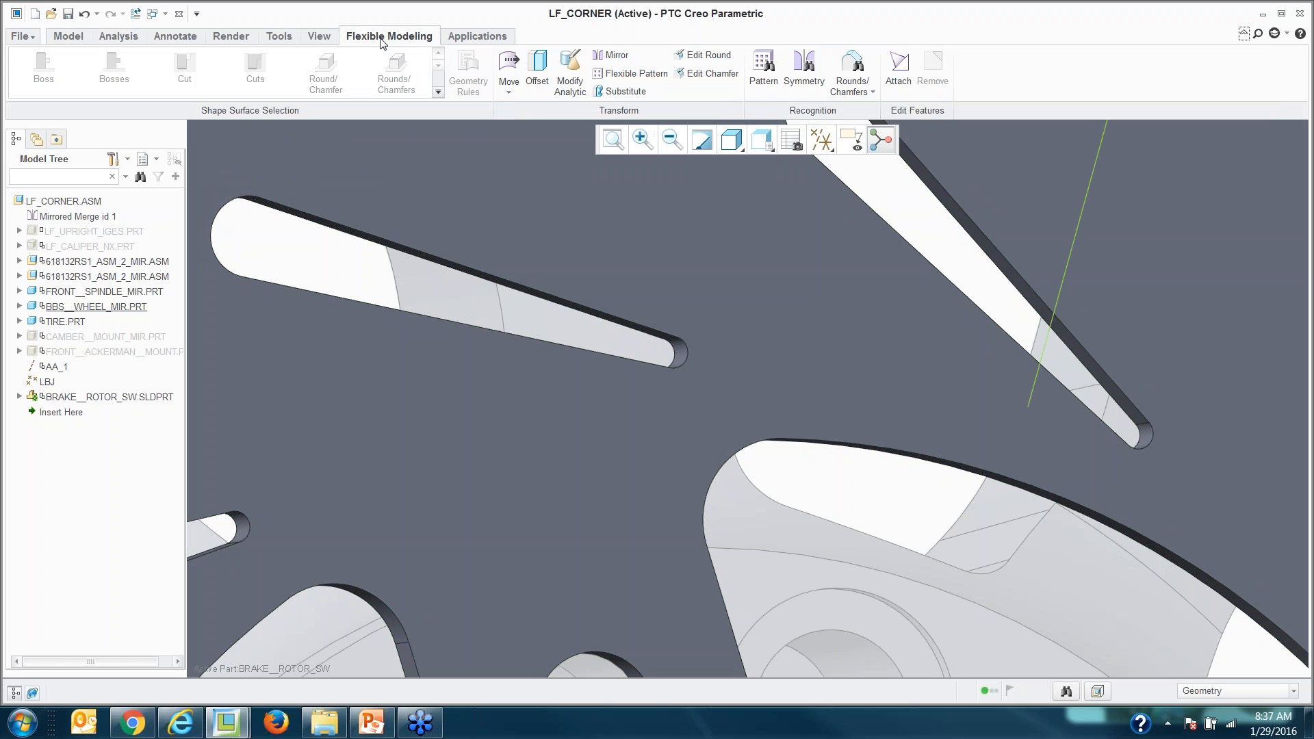
left_click(68, 37)
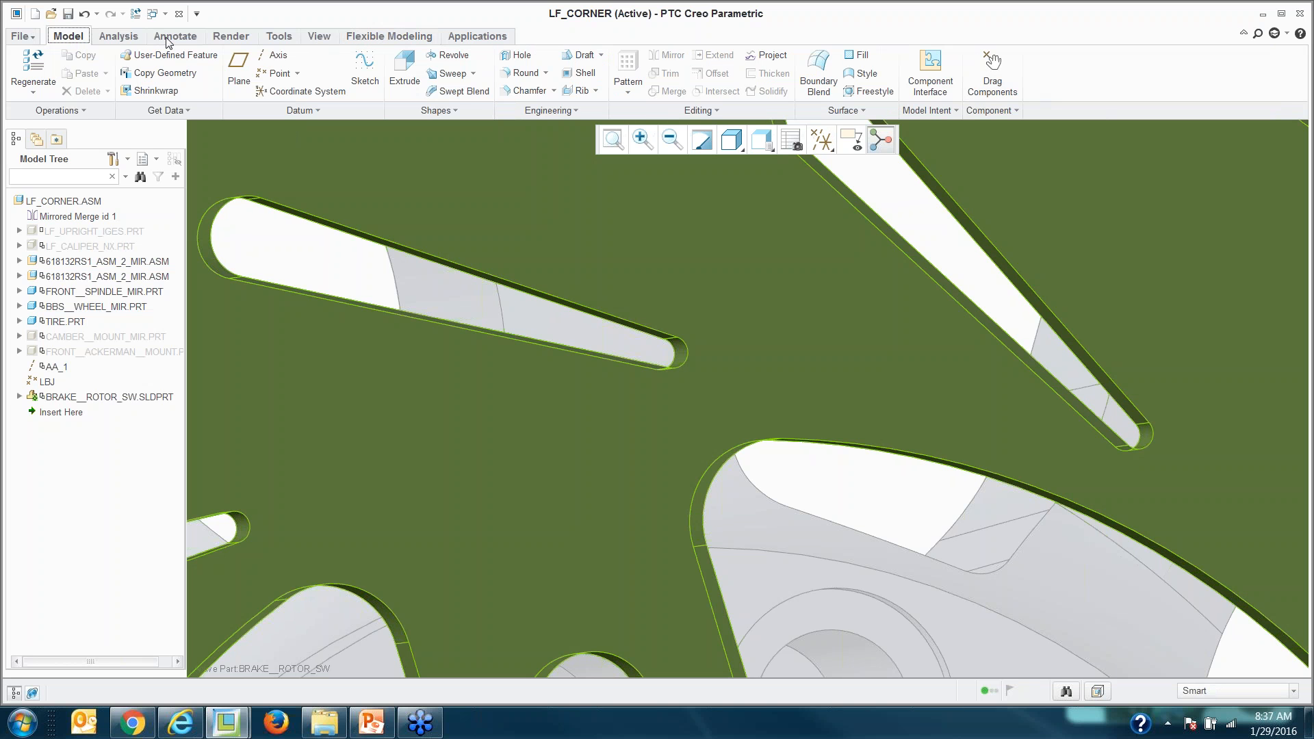
left_click(372, 38)
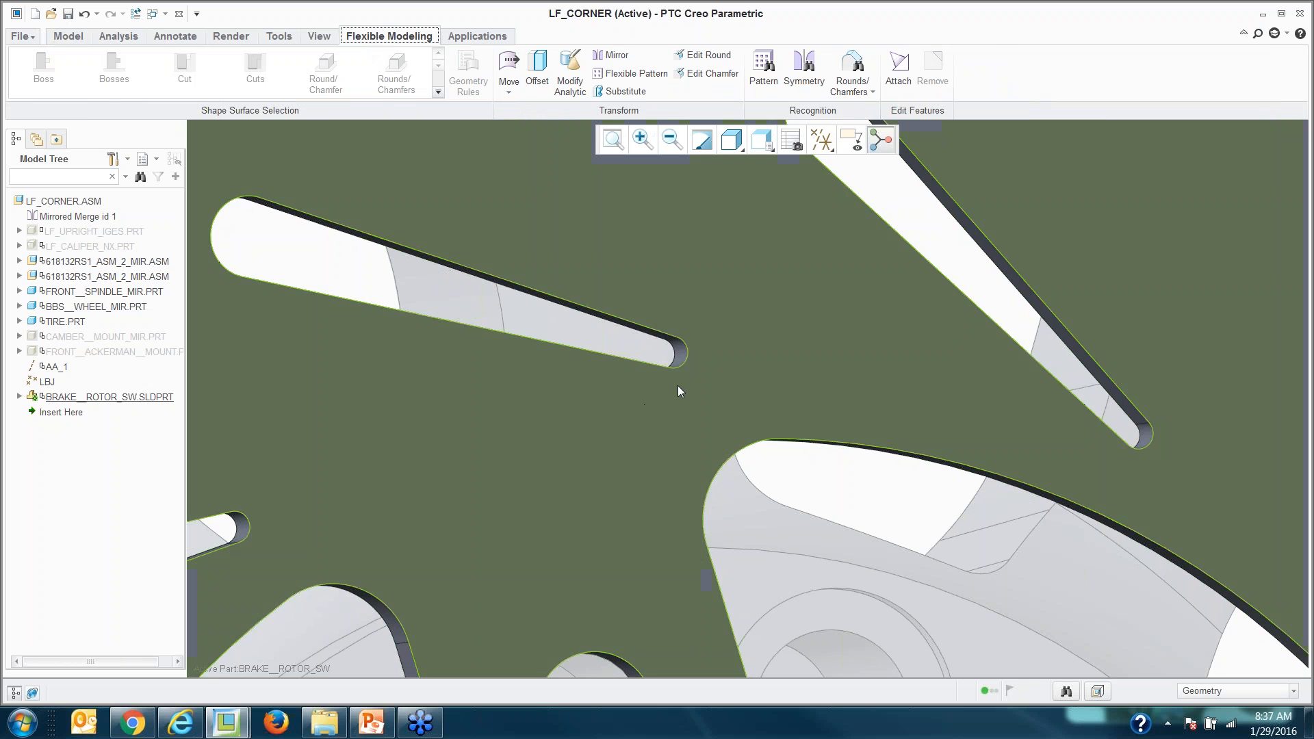
Step: Select the rounded inner end of a tapered rotor slot and expand the selection to all surfaces of that cut
scroll(688, 364, "down", 3)
left_click(666, 336)
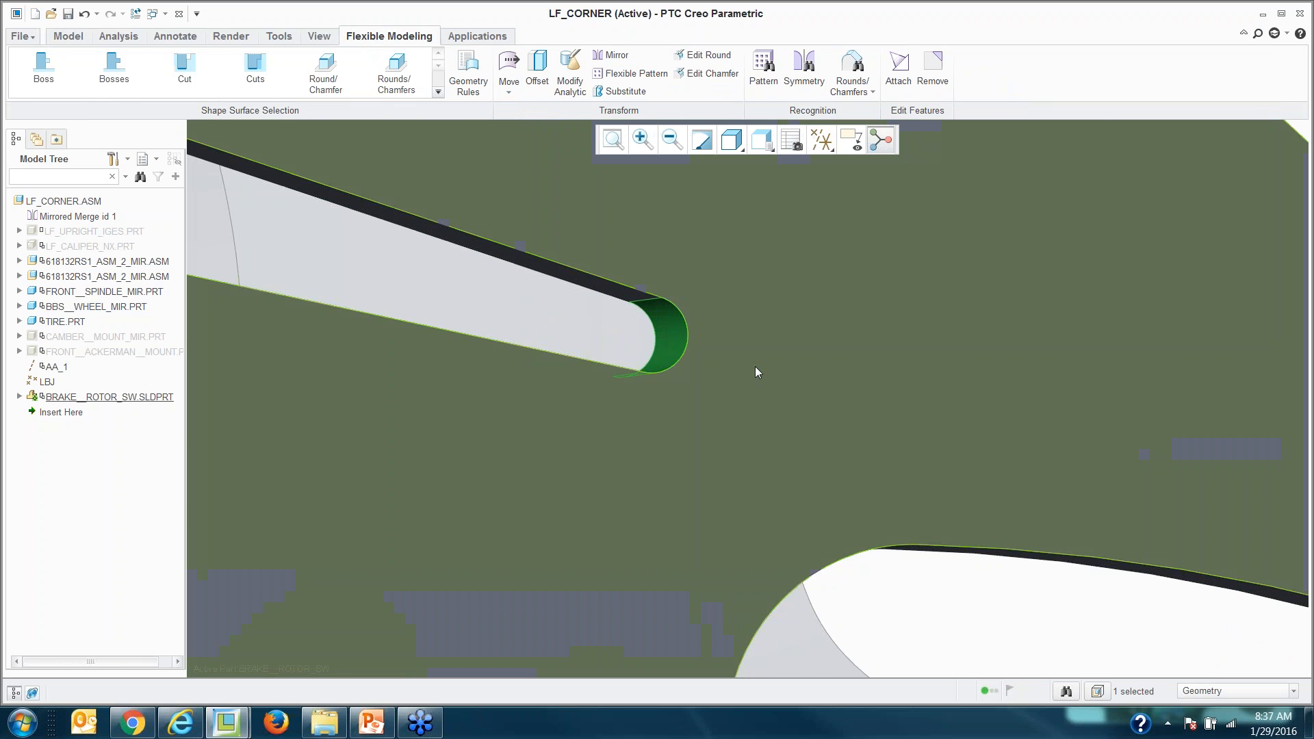
scroll(756, 372, "up", 5)
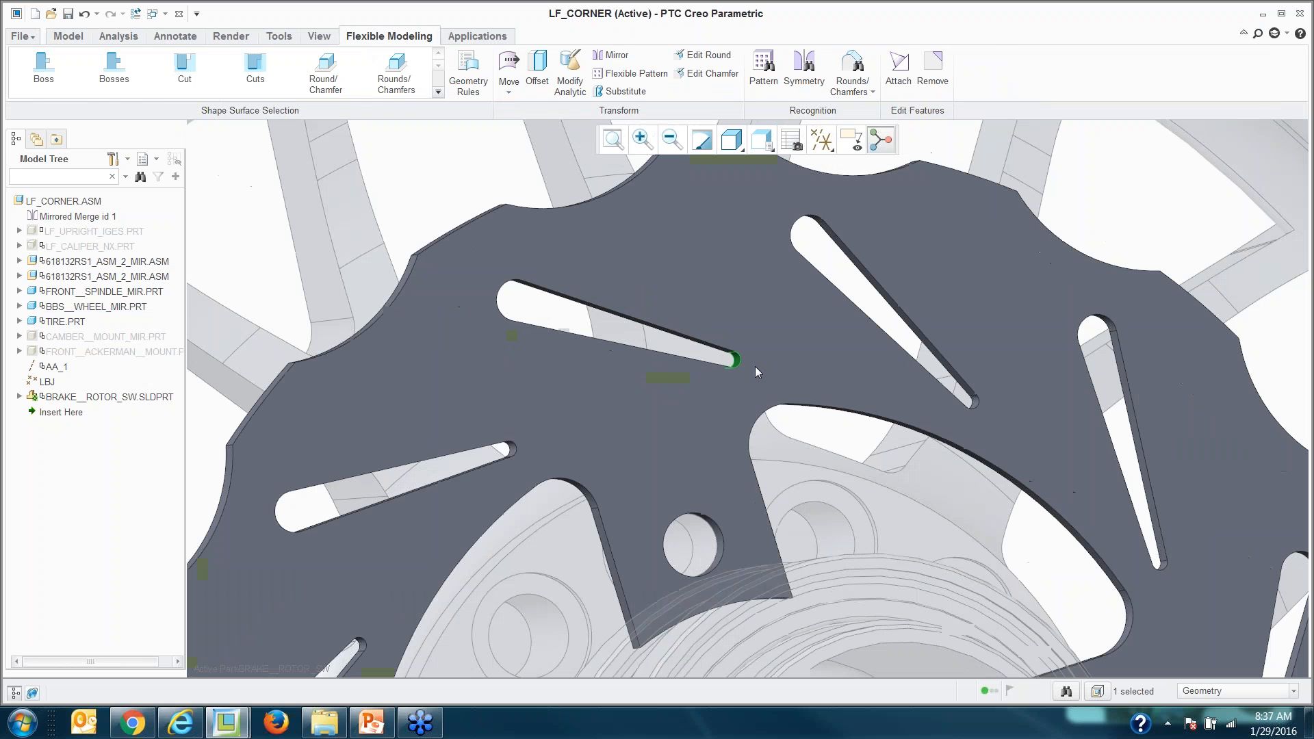
left_click(174, 72)
scroll(462, 253, "up", 3)
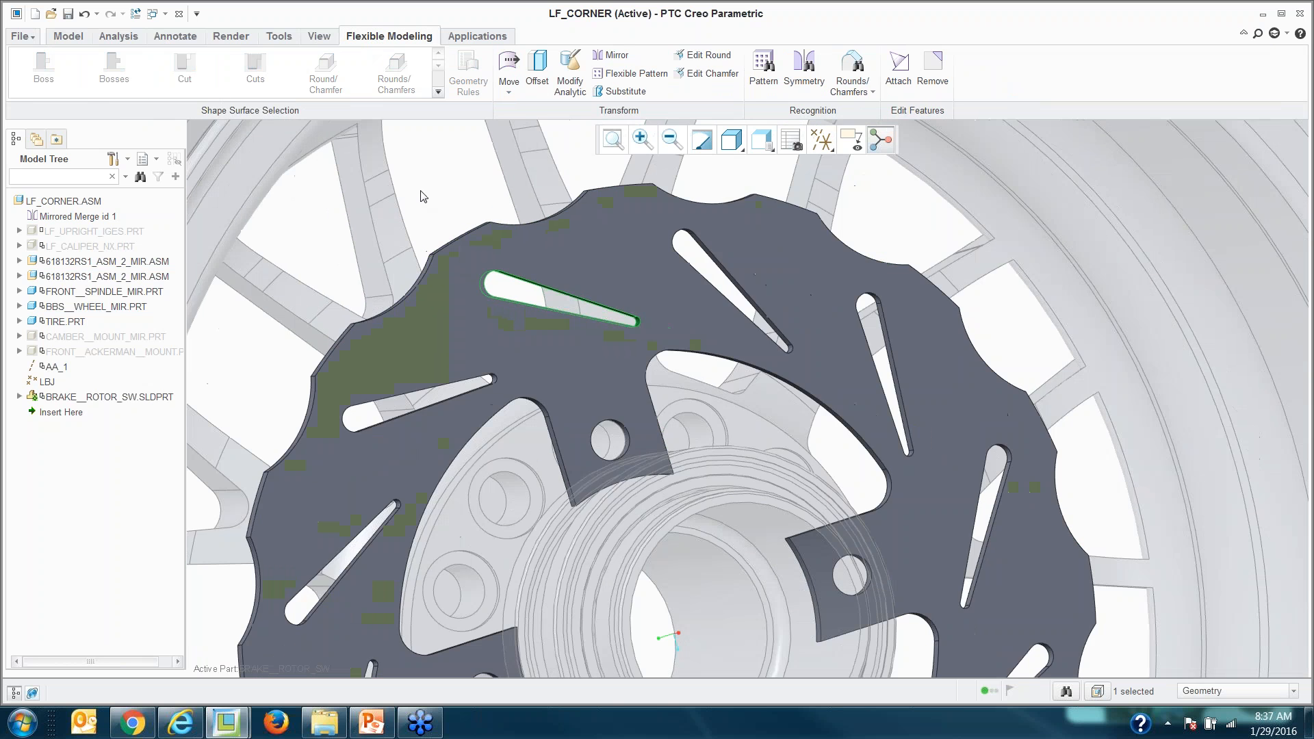
Step: Start Pattern Recognition on the selected slot with the Similar option and allow editing of the resulting pattern
scroll(420, 194, "down", 3)
scroll(452, 219, "up", 5)
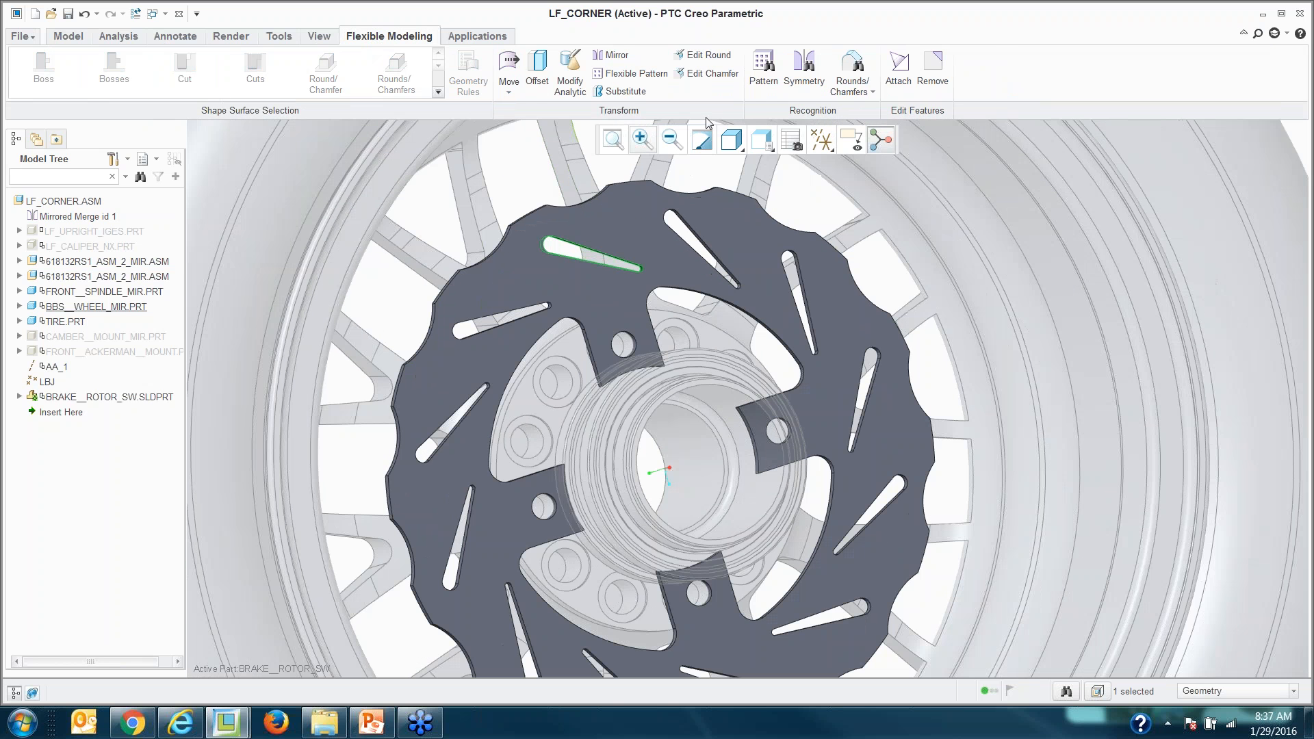
left_click(764, 69)
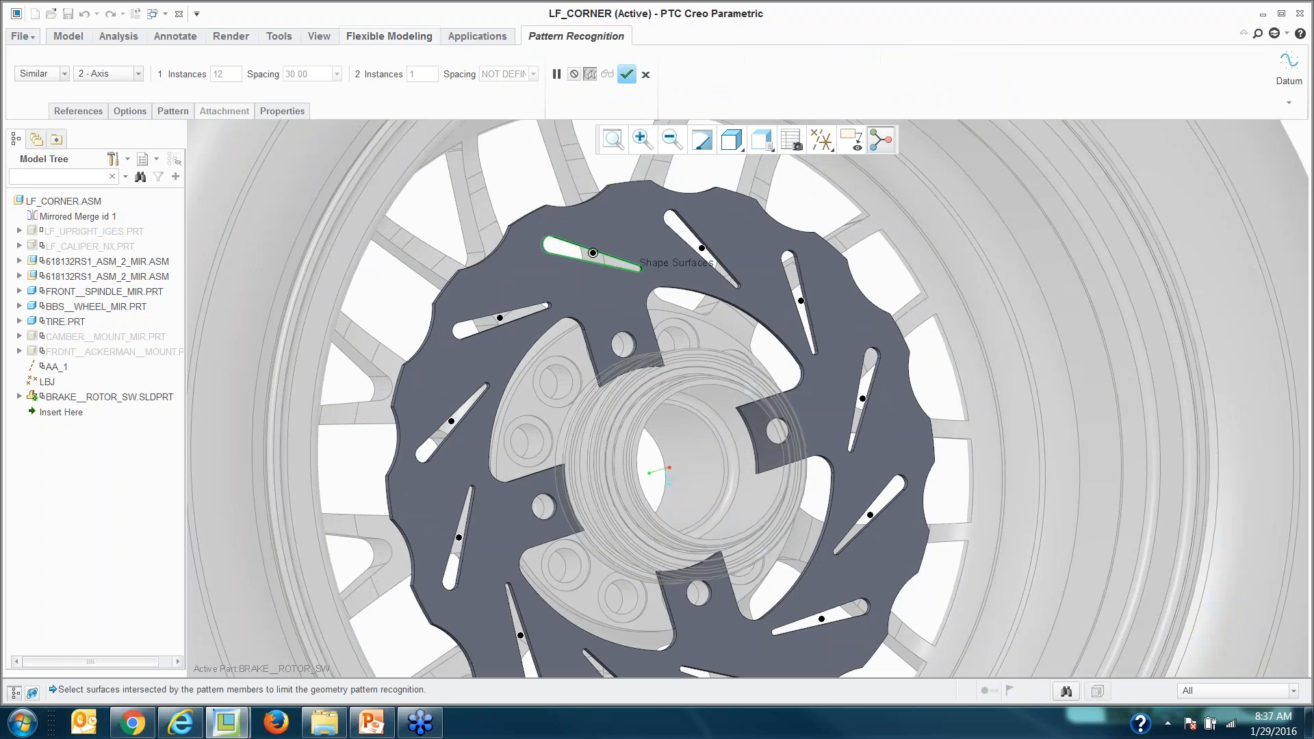
scroll(523, 241, "up", 2)
left_click(523, 241)
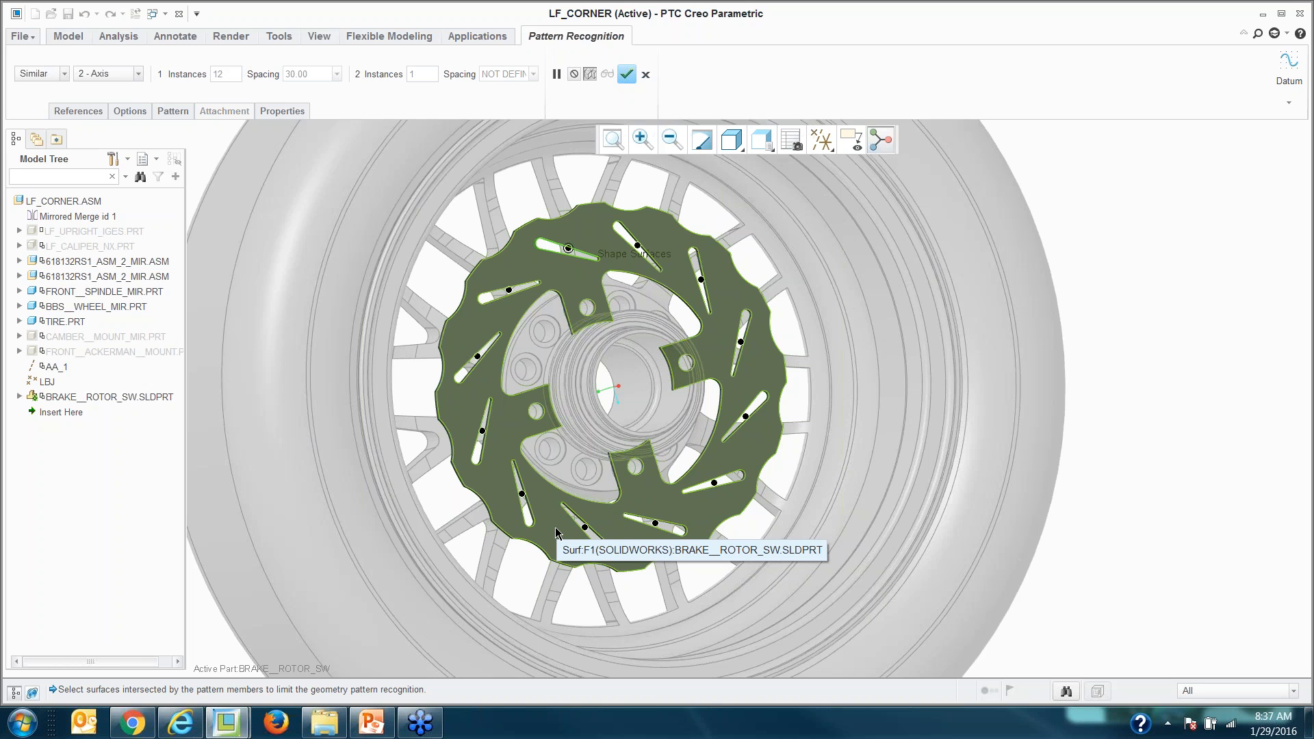
left_click(129, 111)
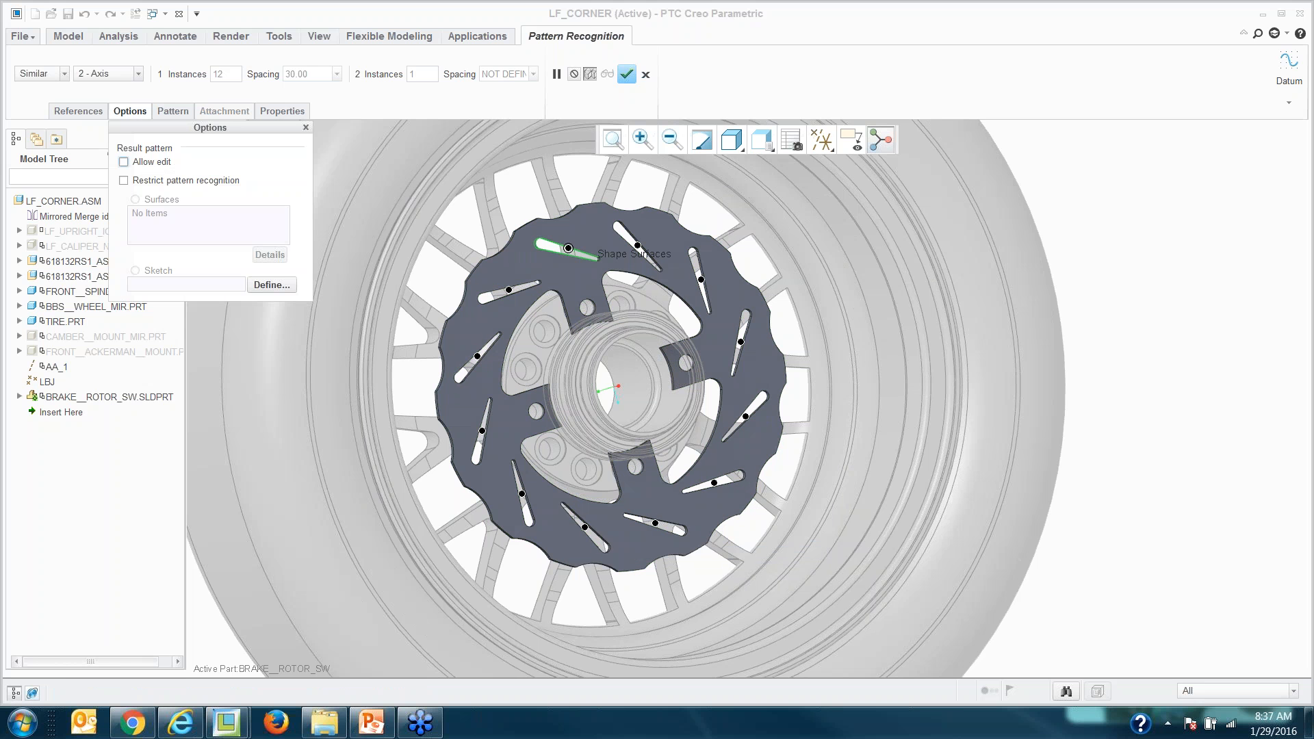
left_click(124, 161)
left_click(129, 111)
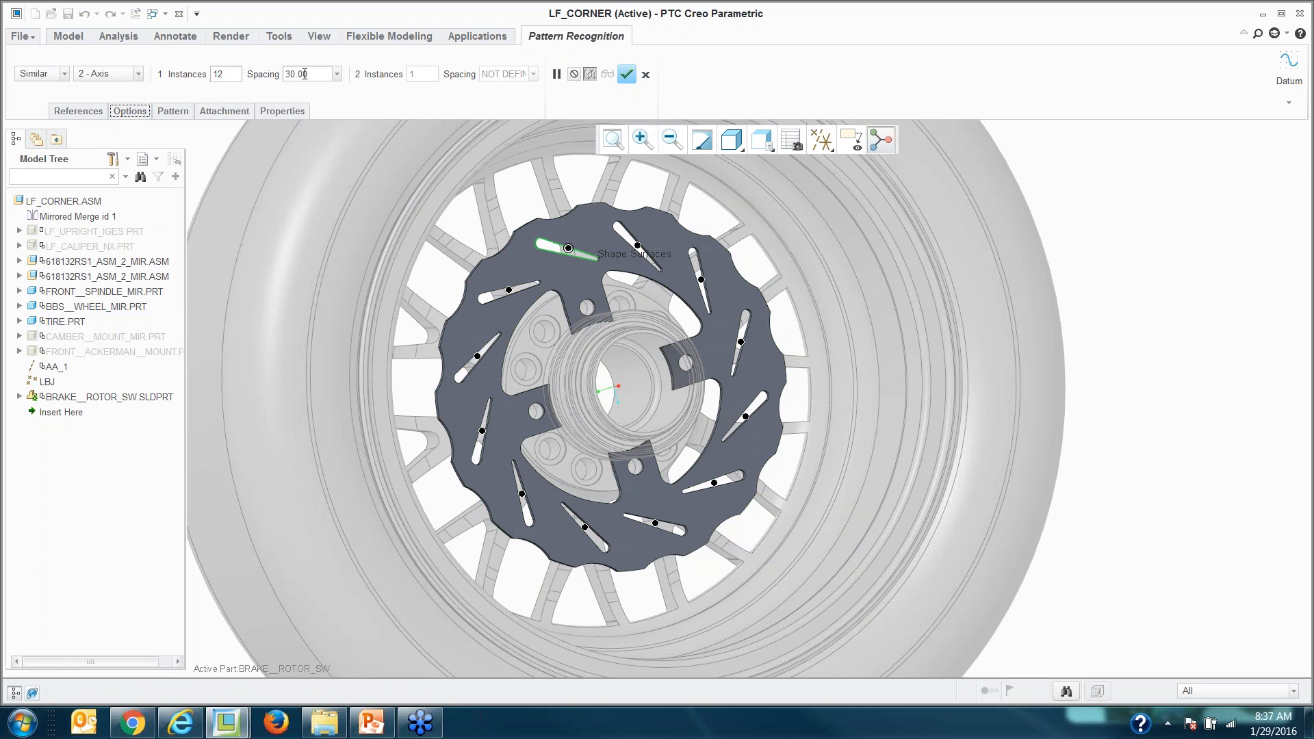
Step: Set the recognized slot pattern to 6 instances with 60-degree spacing and complete the feature
double_click(234, 74)
type("6")
key("Return")
double_click(317, 73)
type("60")
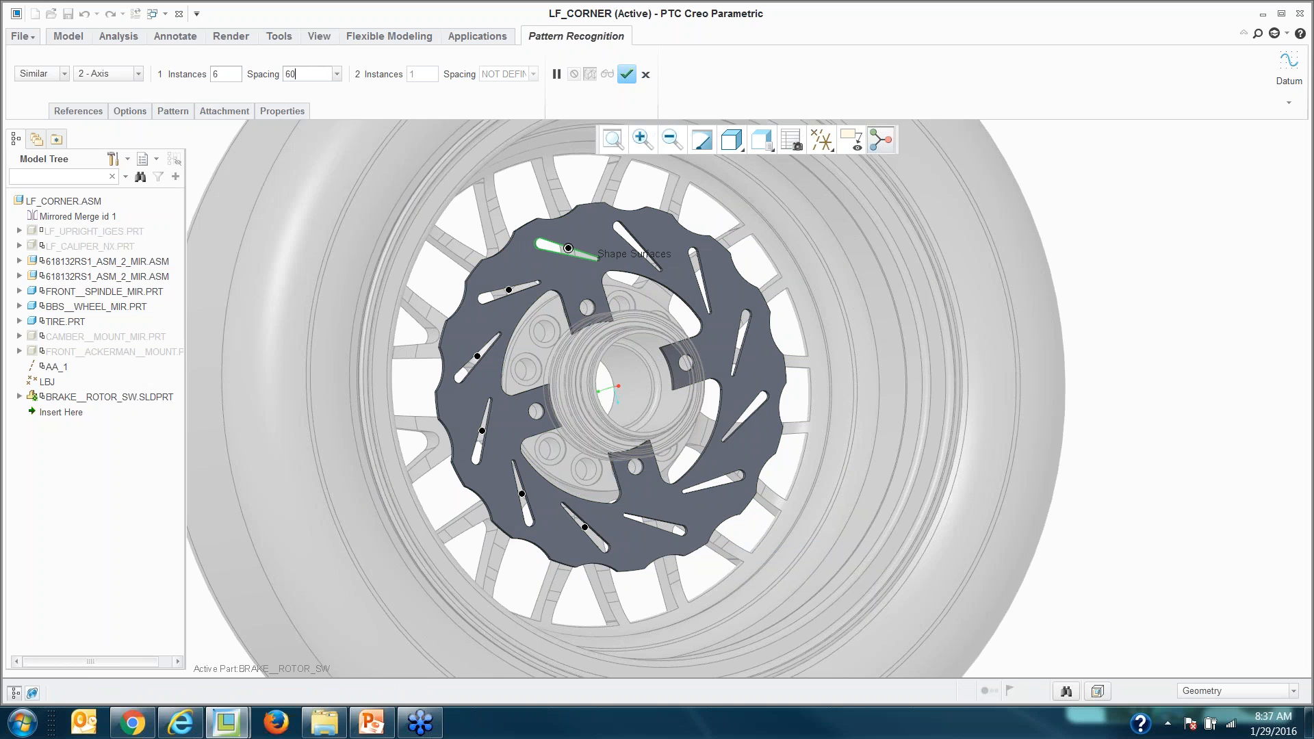
key("Return")
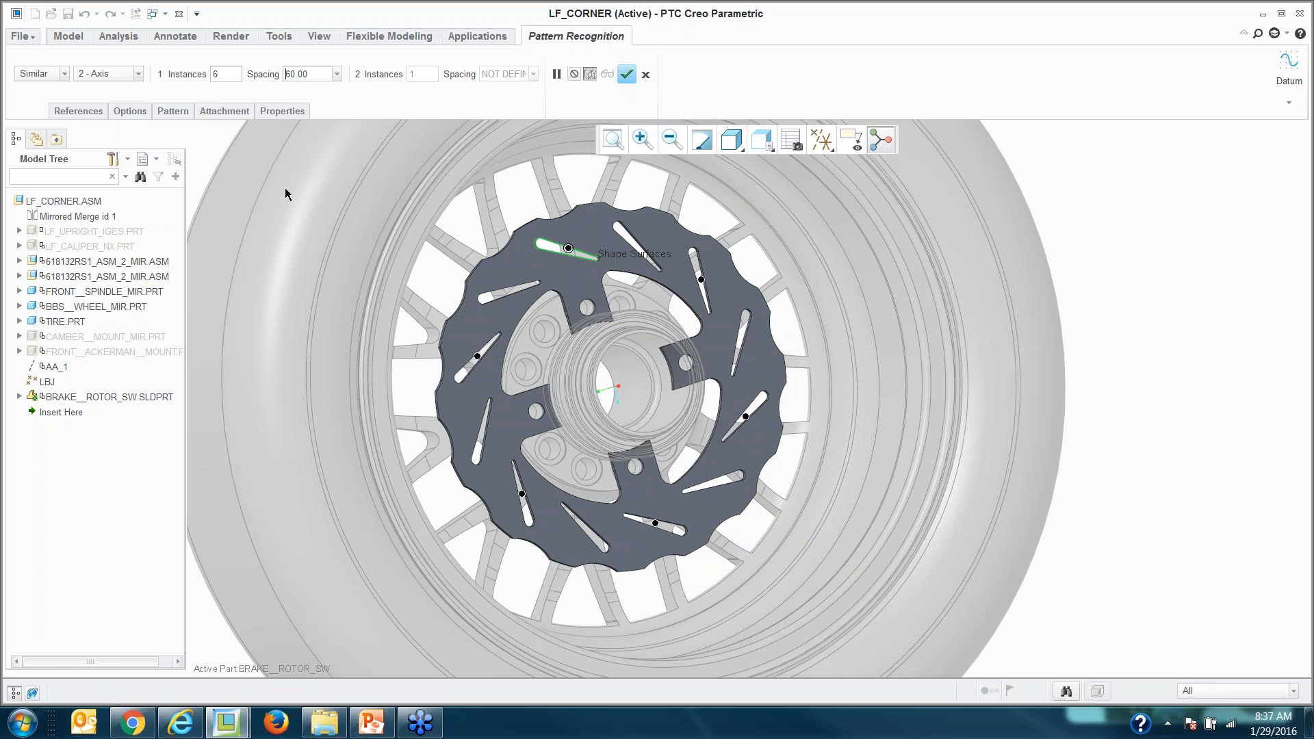
left_click(627, 74)
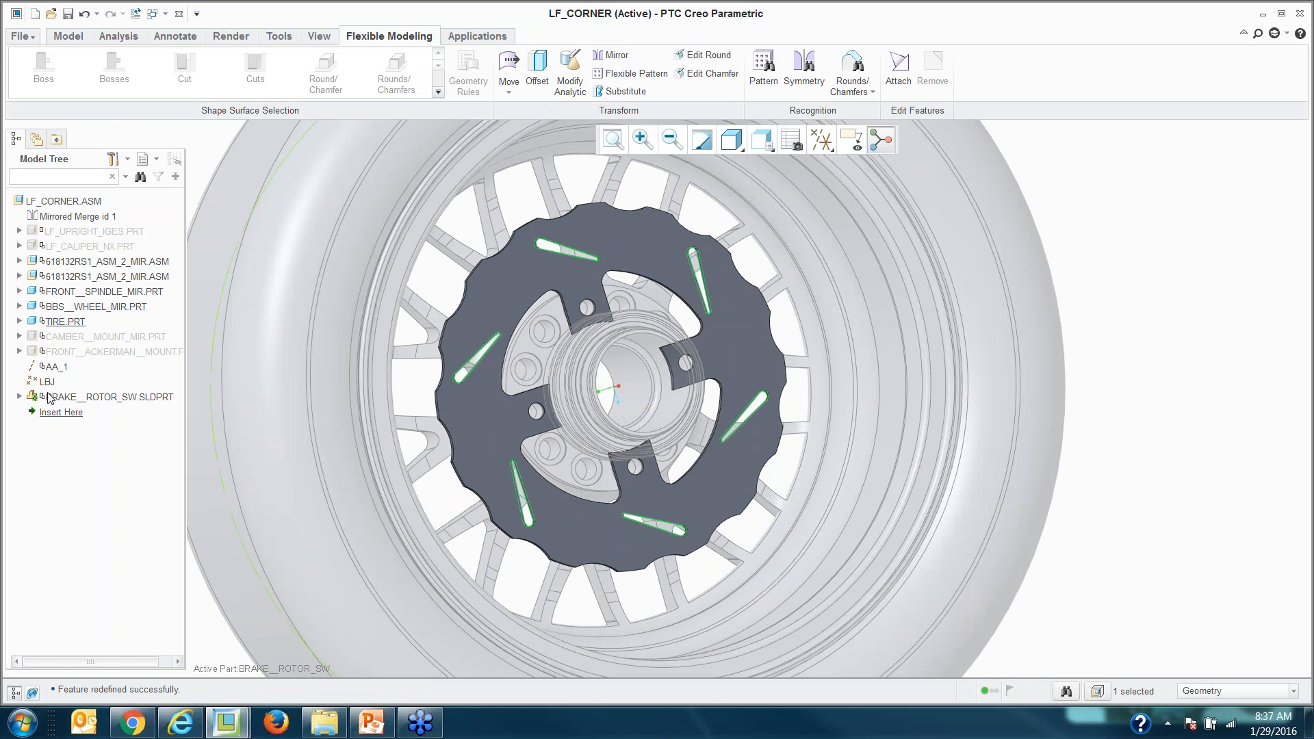
Step: Redefine the brake rotor's Pattern Recognition 1 feature with 12 instances at 30-degree spacing
left_click(19, 398)
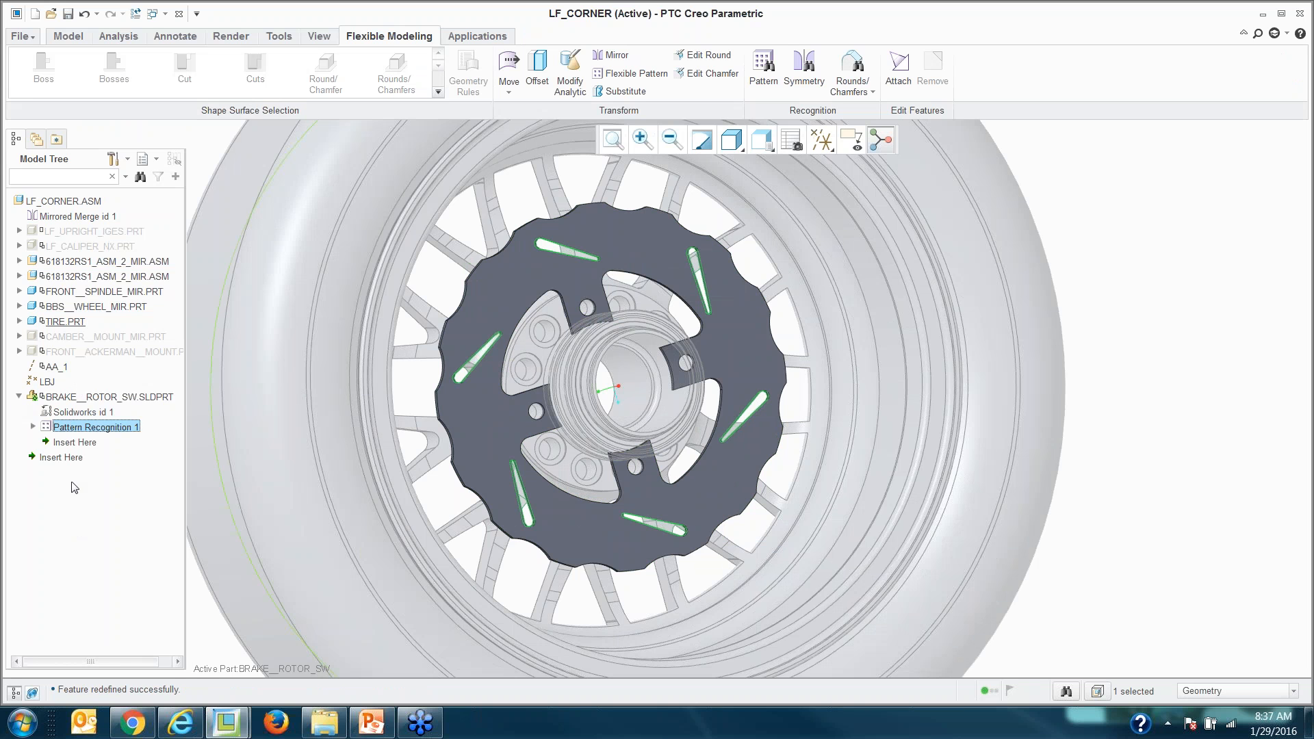
right_click(87, 430)
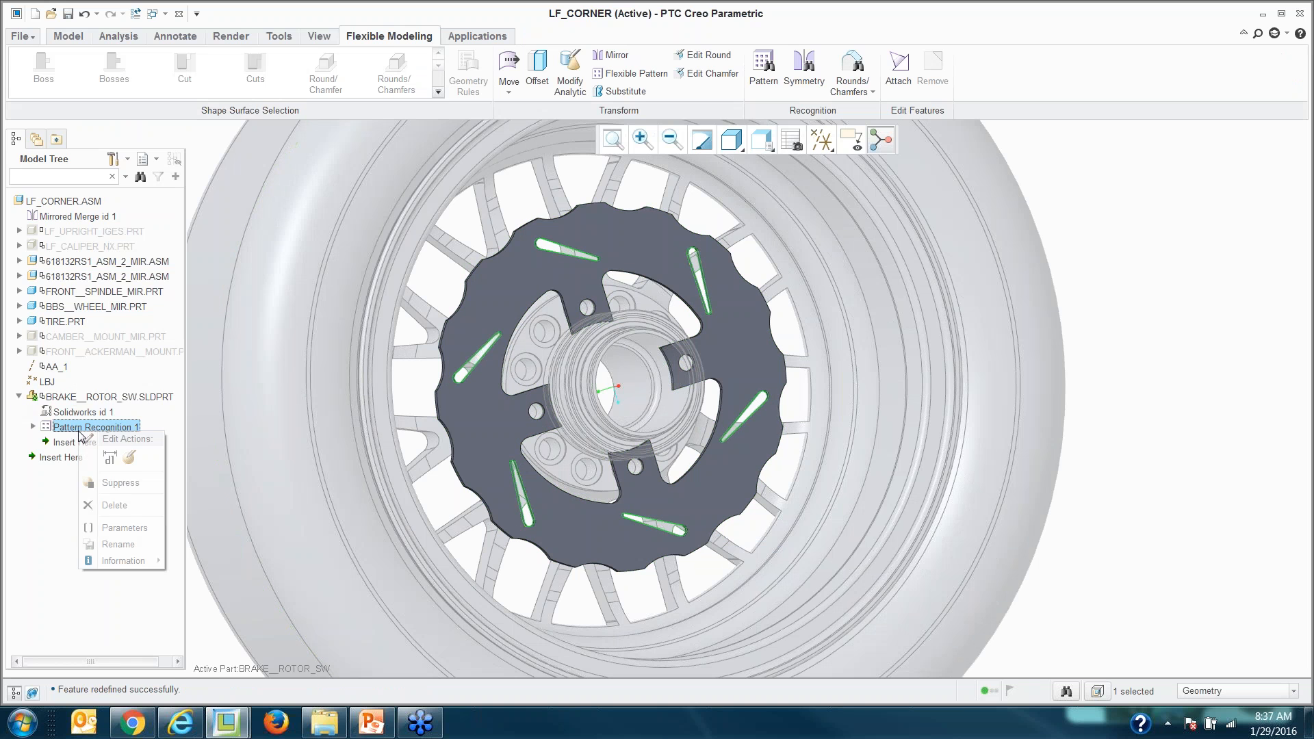
left_click(130, 457)
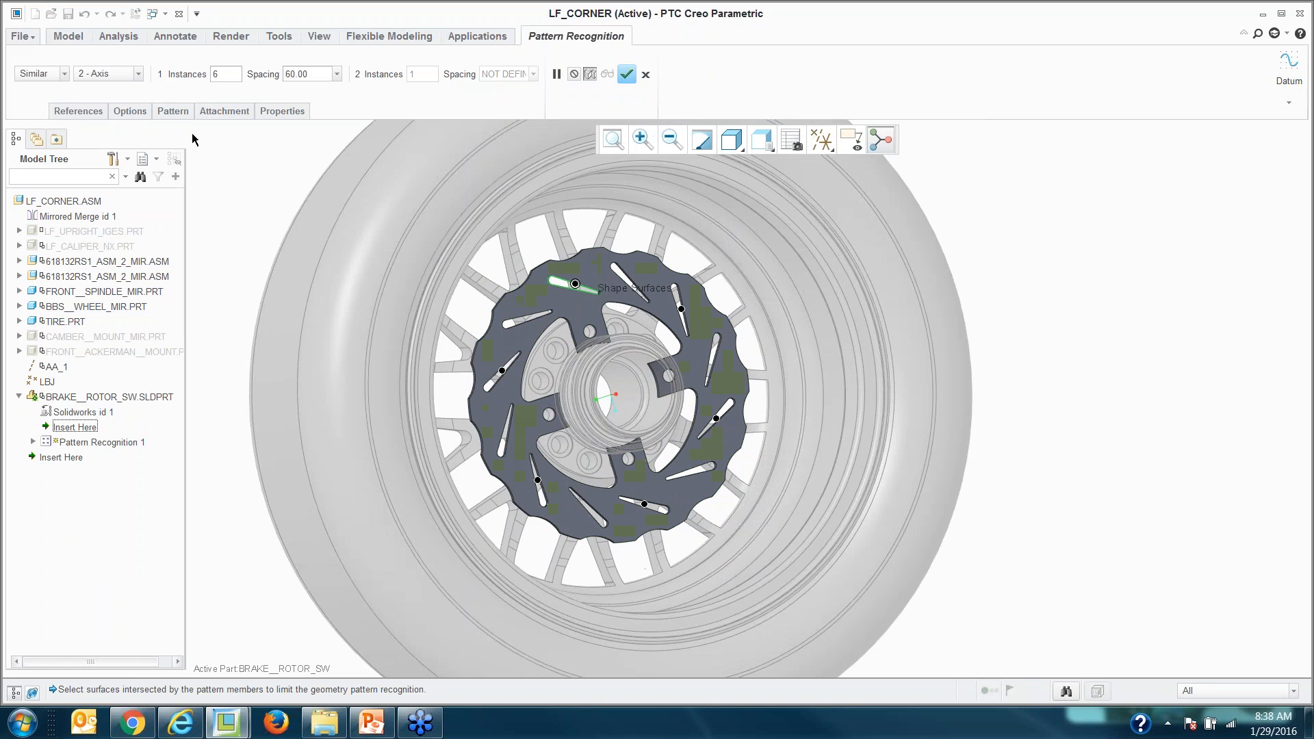
double_click(228, 74)
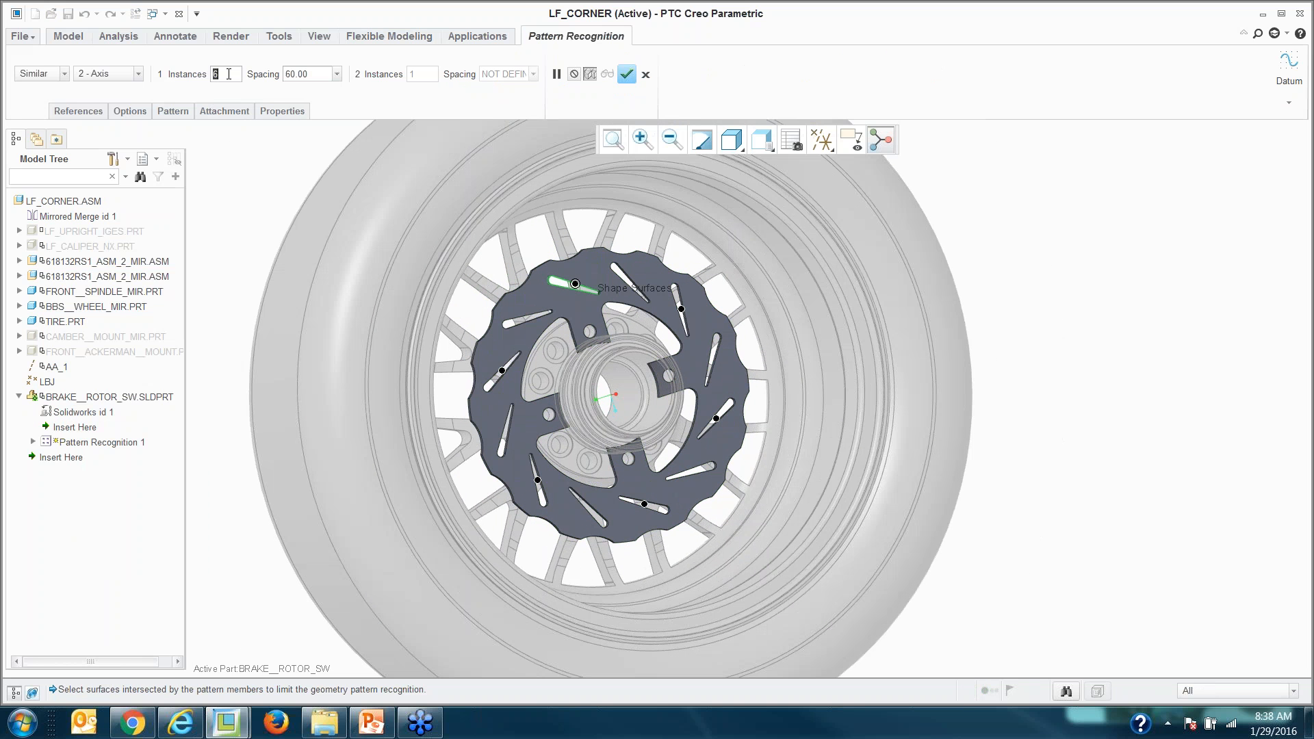
type("12")
key("Tab")
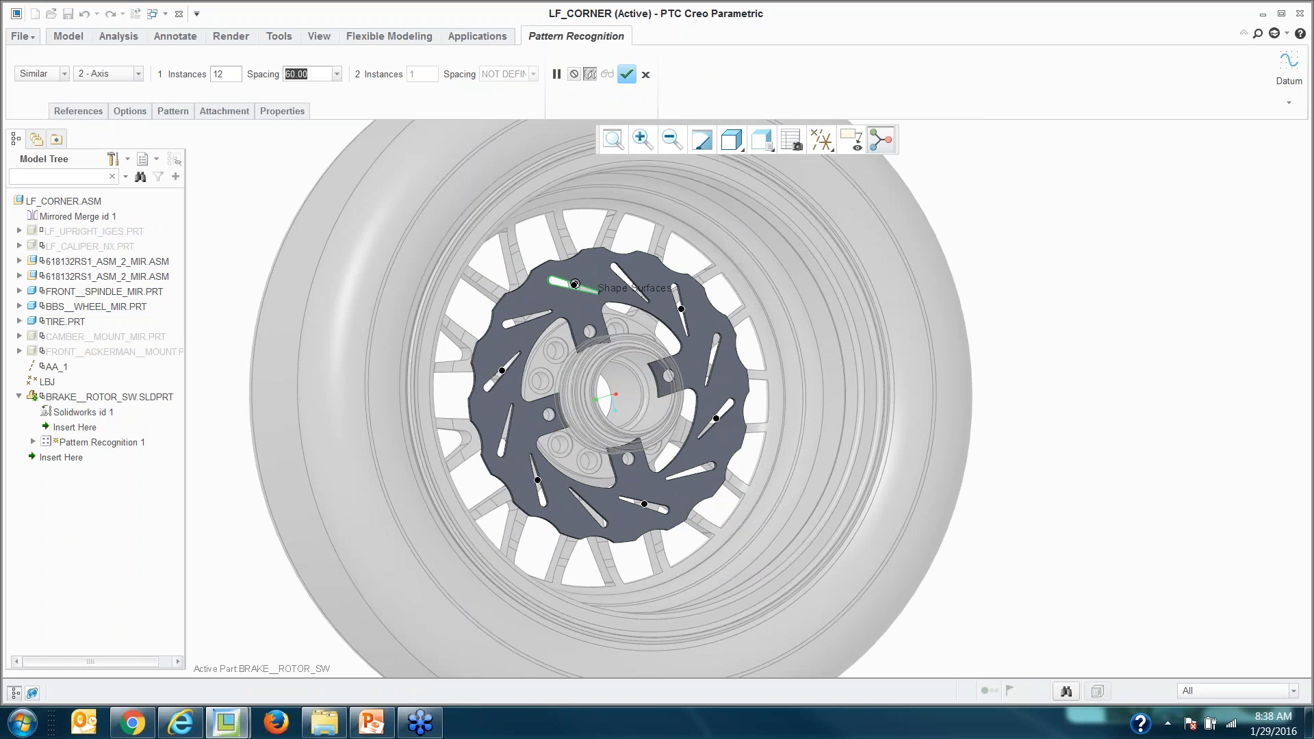
type("30")
key("Return")
left_click(627, 74)
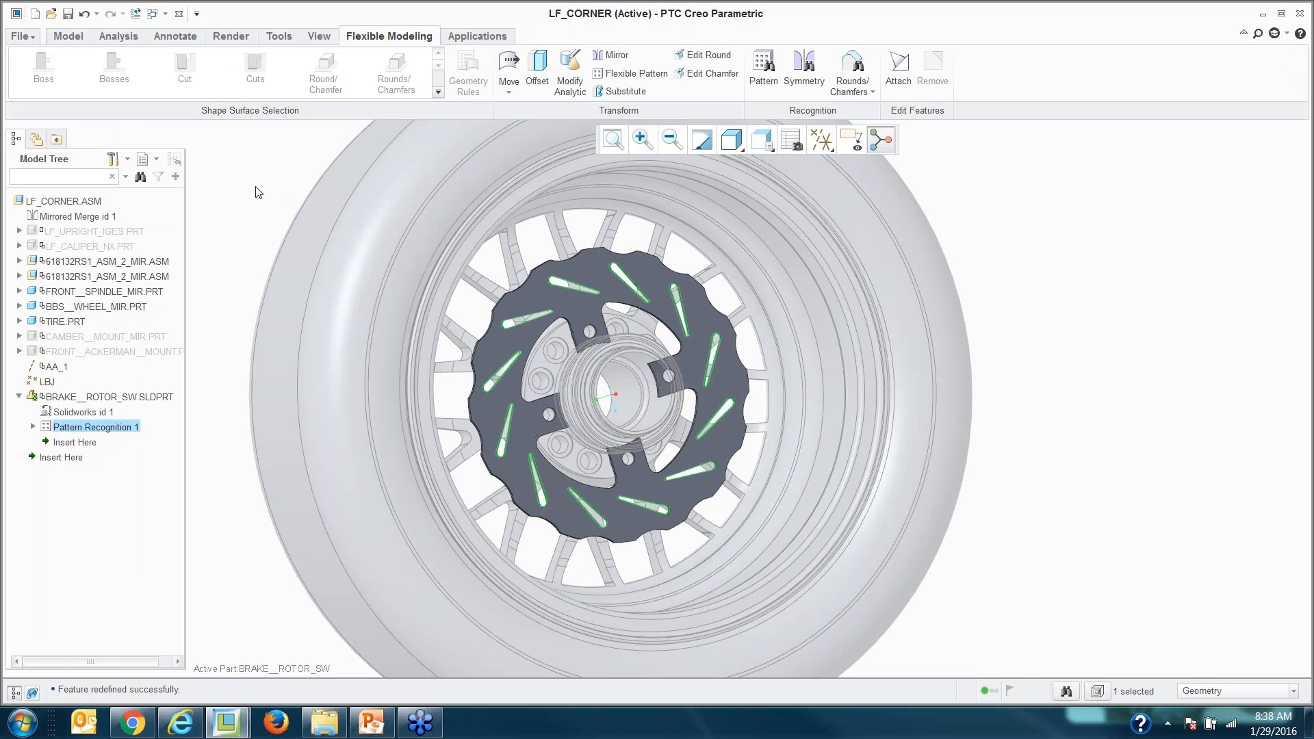
Step: Select the rounded narrow end of a rotor slot and expand the selection to the whole cut
scroll(659, 301, "up", 5)
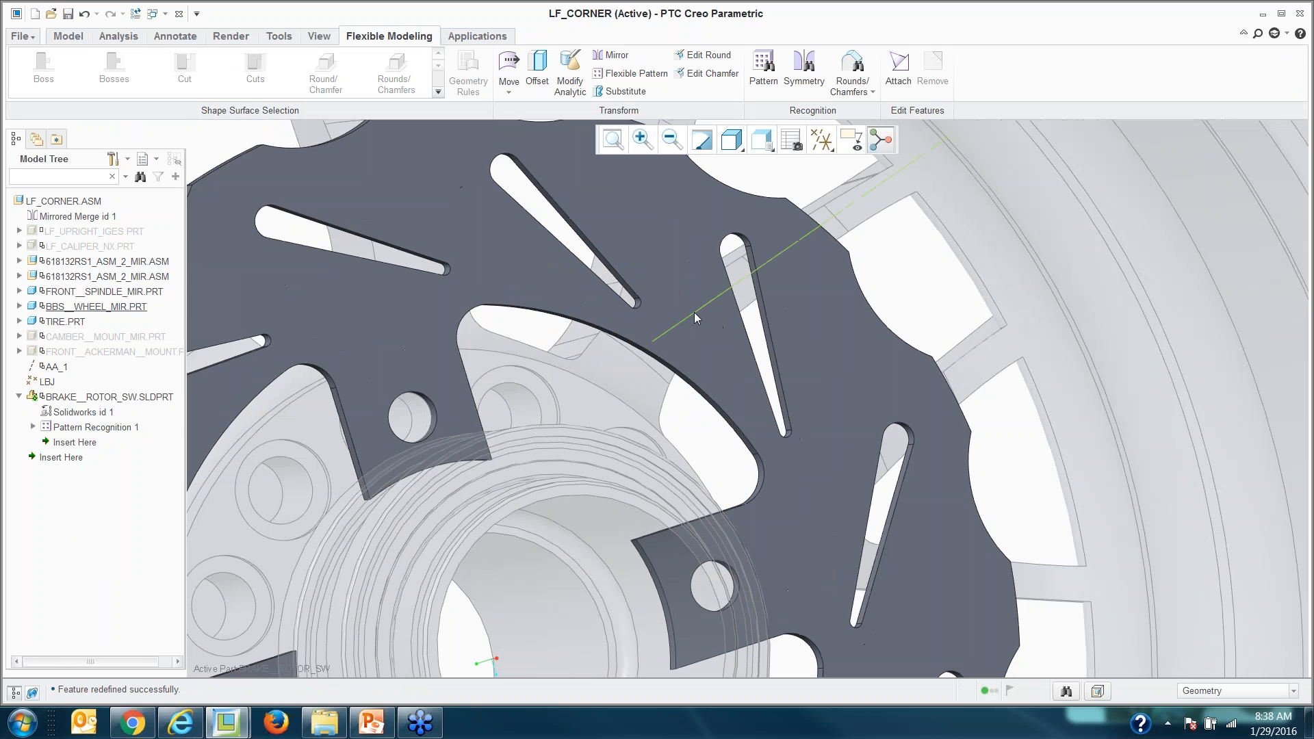
scroll(694, 312, "down", 2)
scroll(629, 318, "up", 6)
left_click(633, 288)
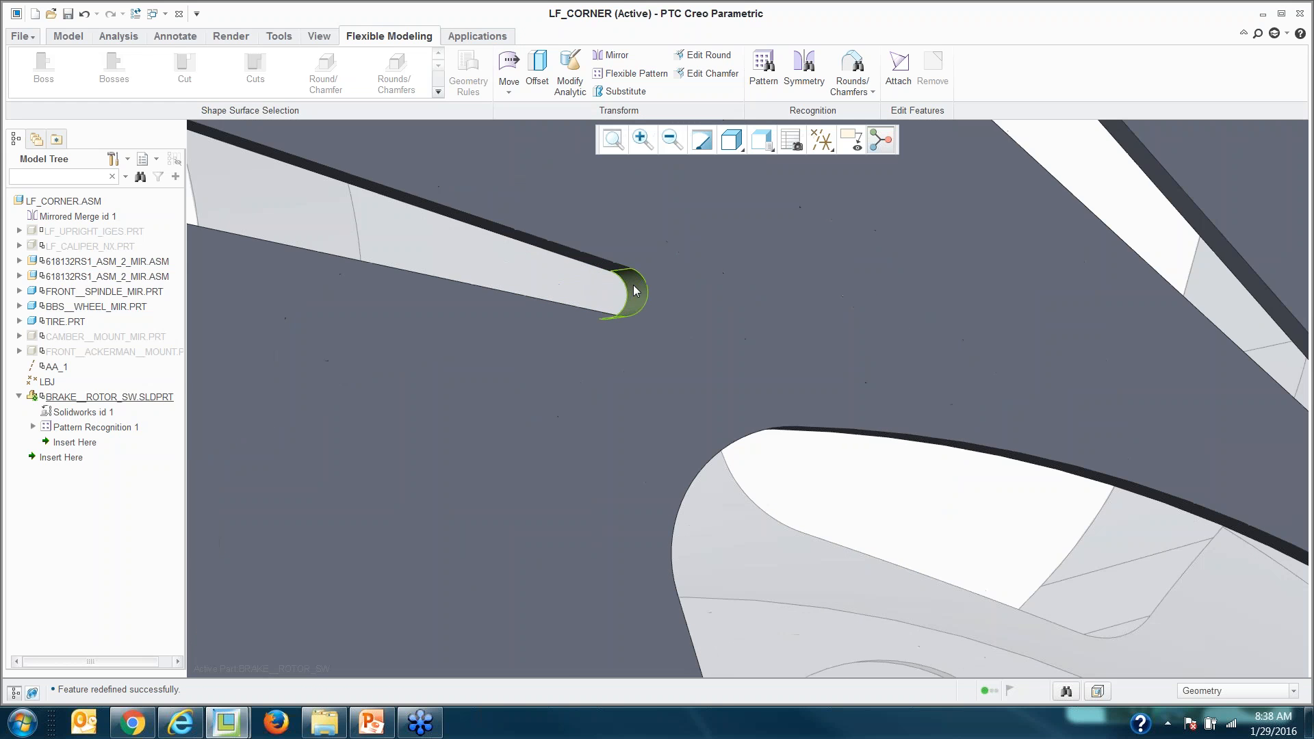
scroll(722, 322, "down", 8)
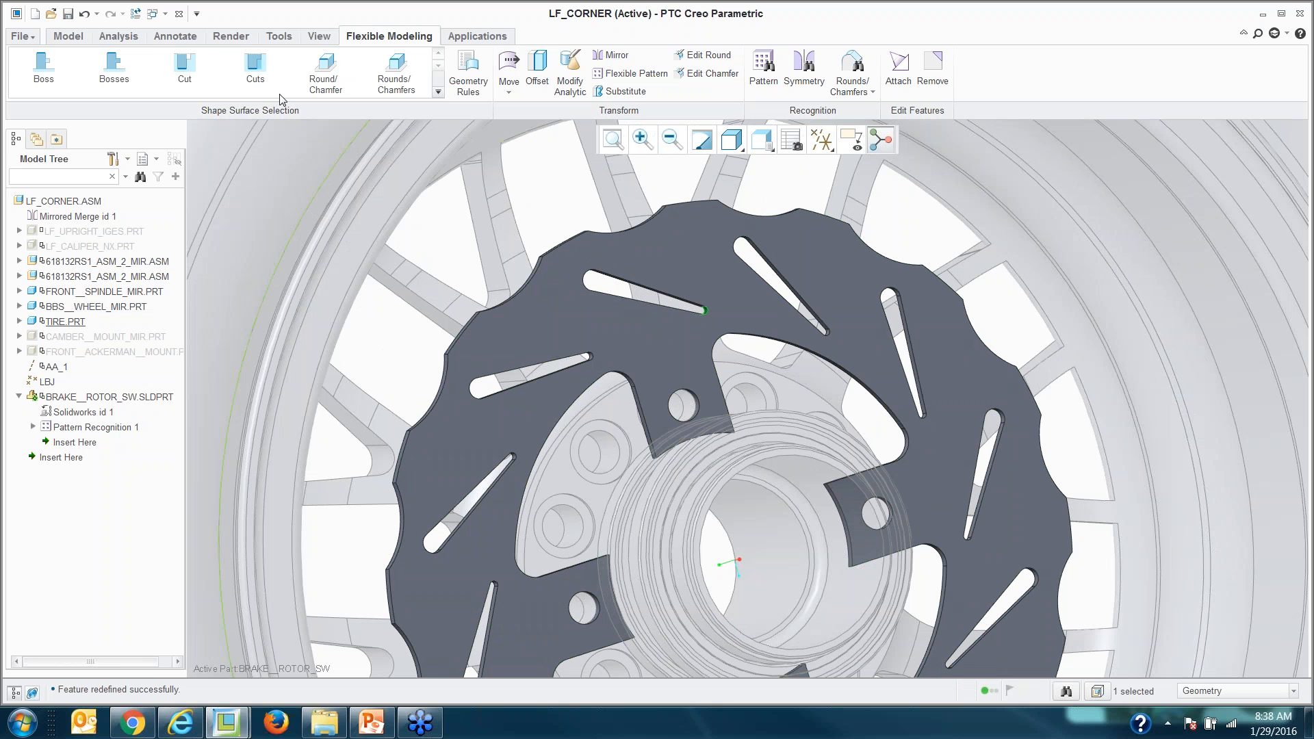
left_click(190, 77)
scroll(479, 302, "down", 5)
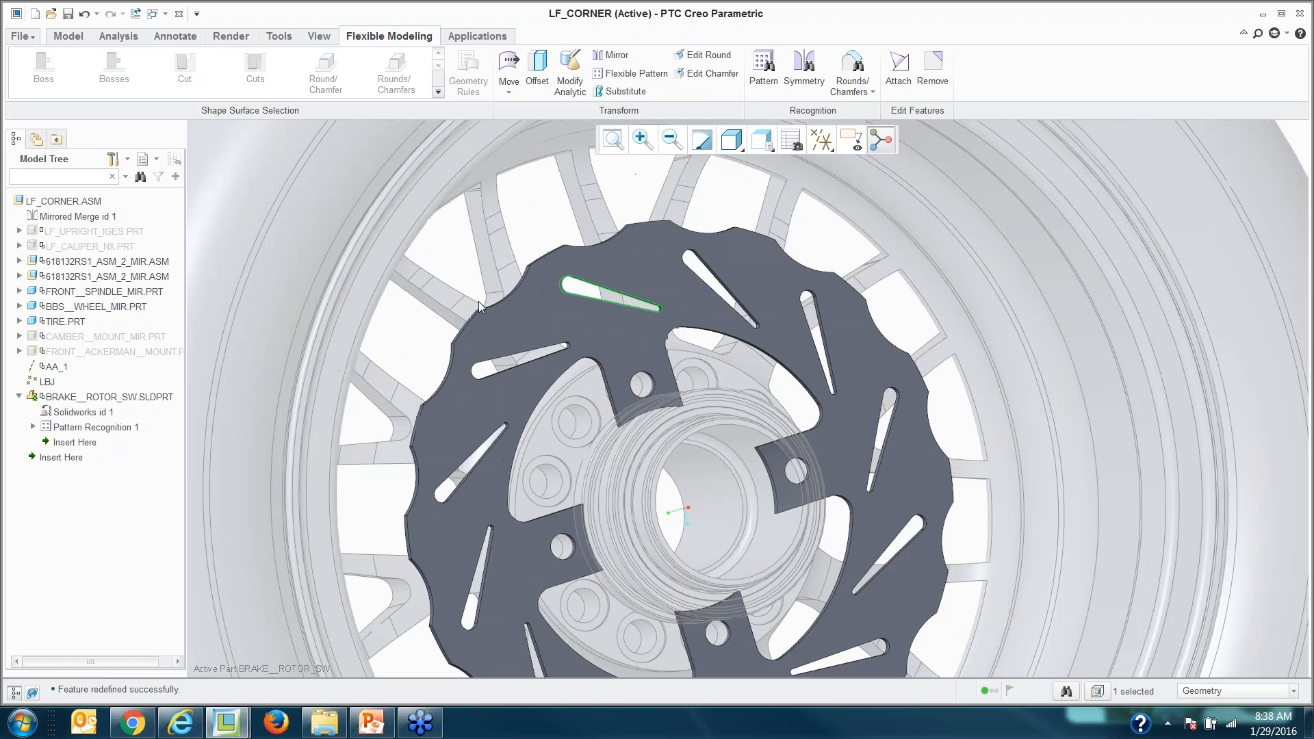
Step: Start Move using Dragger on the slot and convert the SolidWorks rotor automatically to a new Creo model, including all its occurrences
left_click(516, 91)
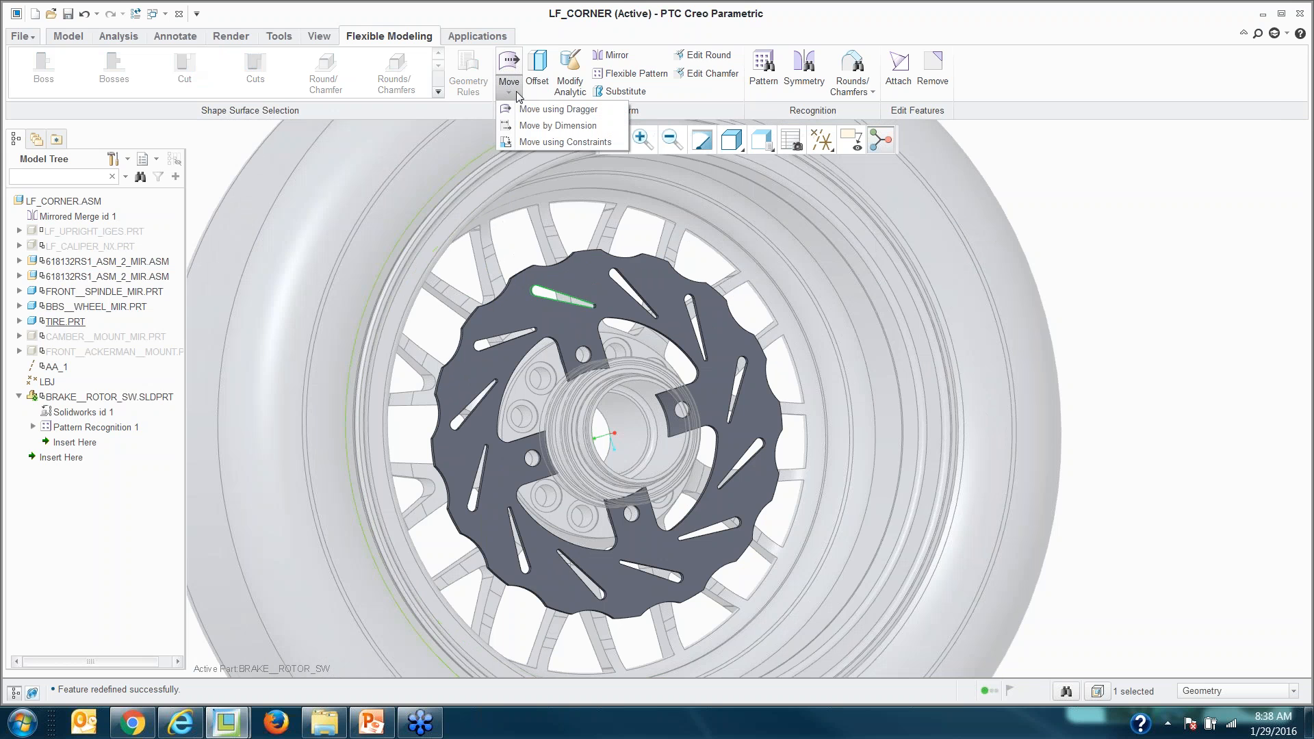
left_click(526, 110)
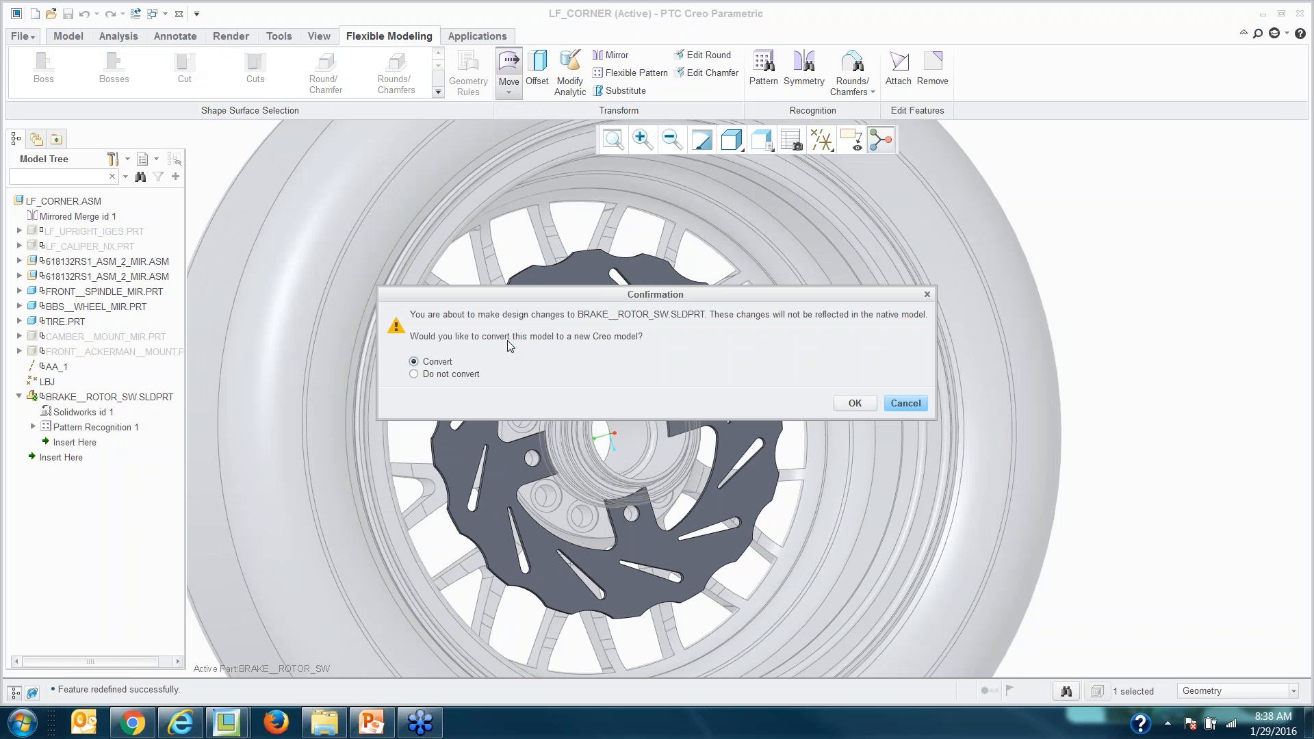
left_click_drag(561, 294, 515, 433)
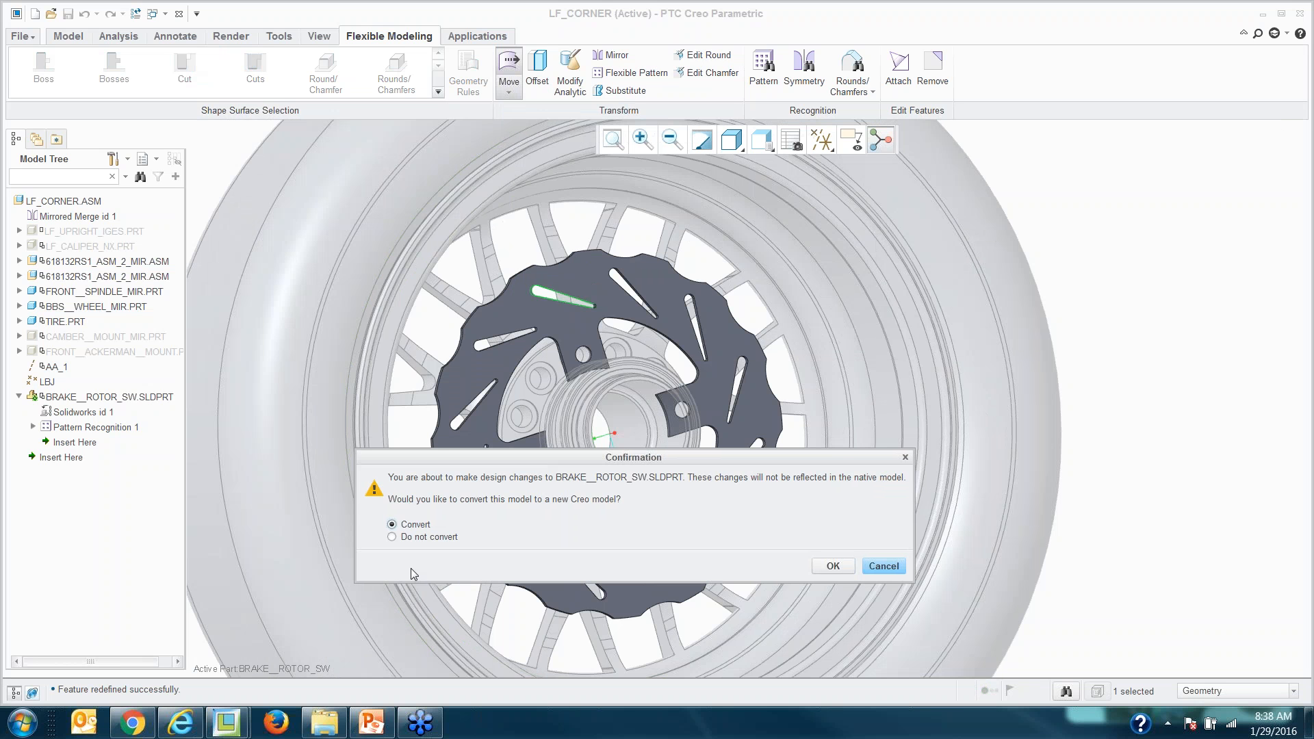
left_click(834, 566)
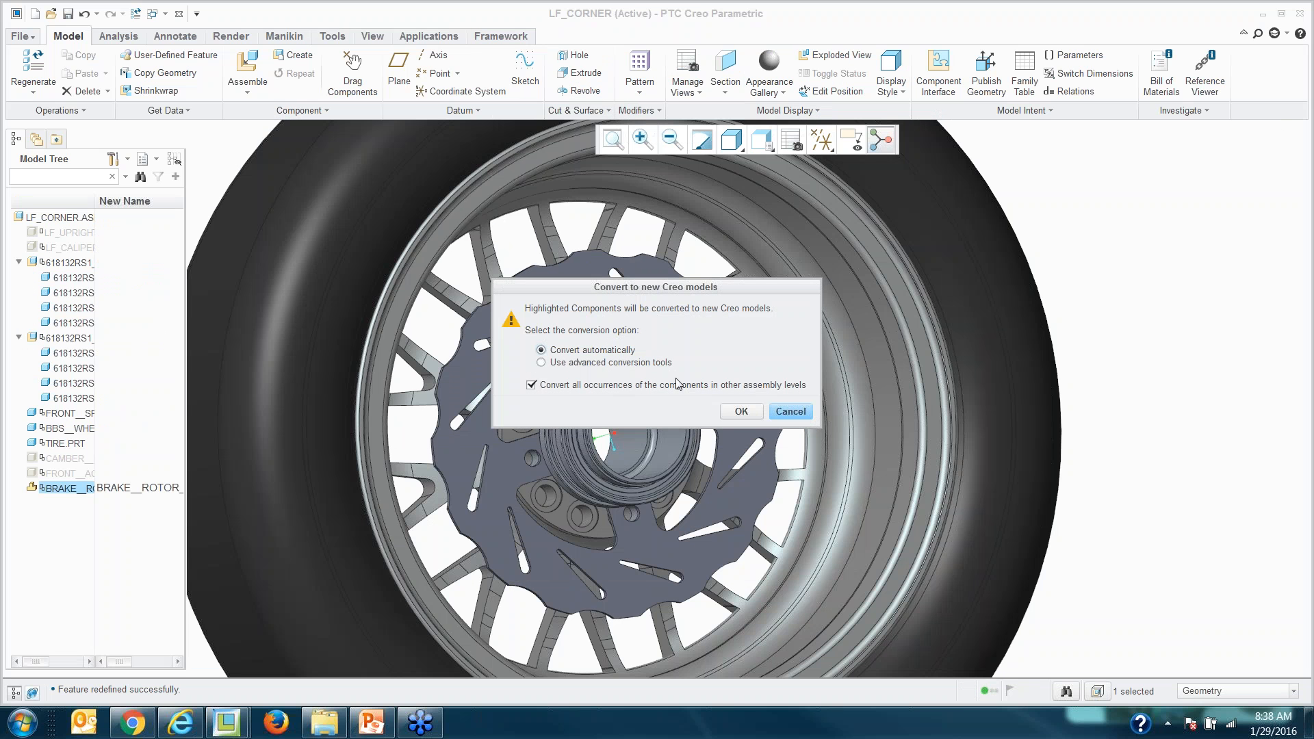
left_click(742, 411)
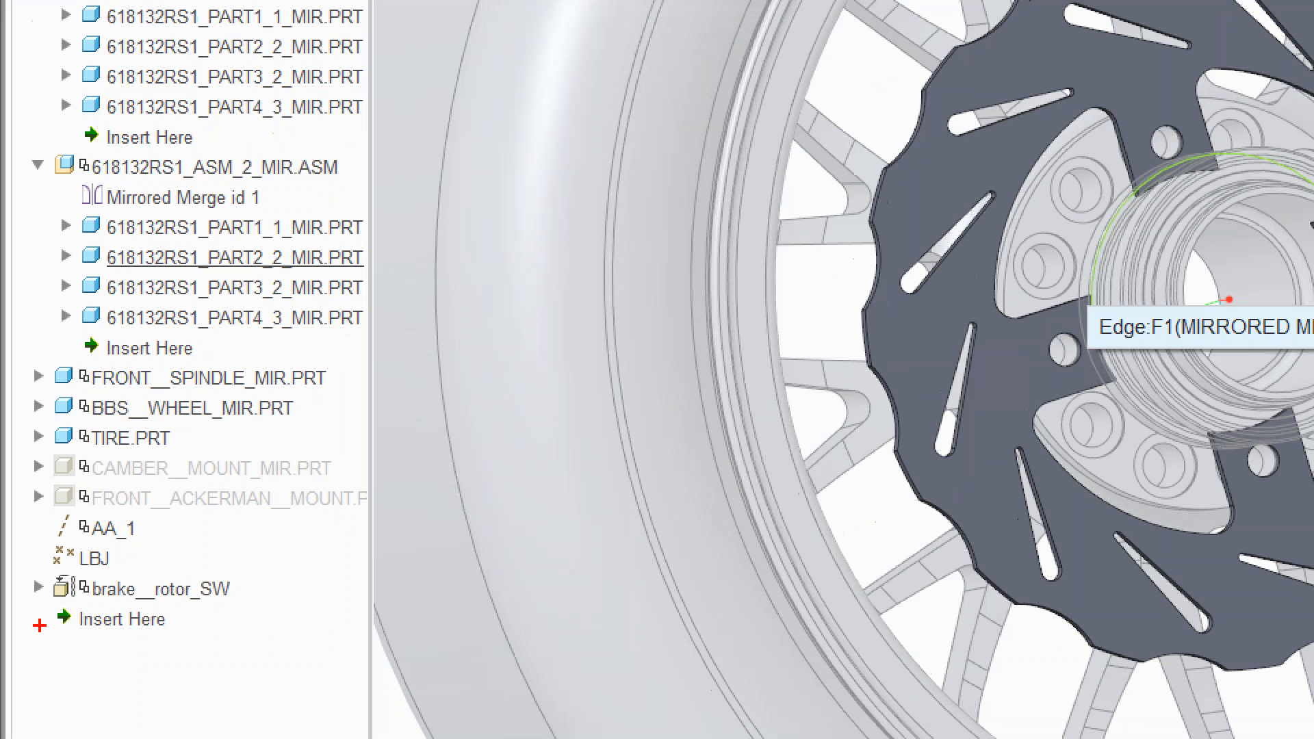
mouse_move(21, 606)
left_mouse_down()
mouse_move(130, 619)
mouse_move(276, 599)
mouse_move(142, 547)
mouse_move(55, 566)
mouse_move(32, 620)
left_mouse_up()
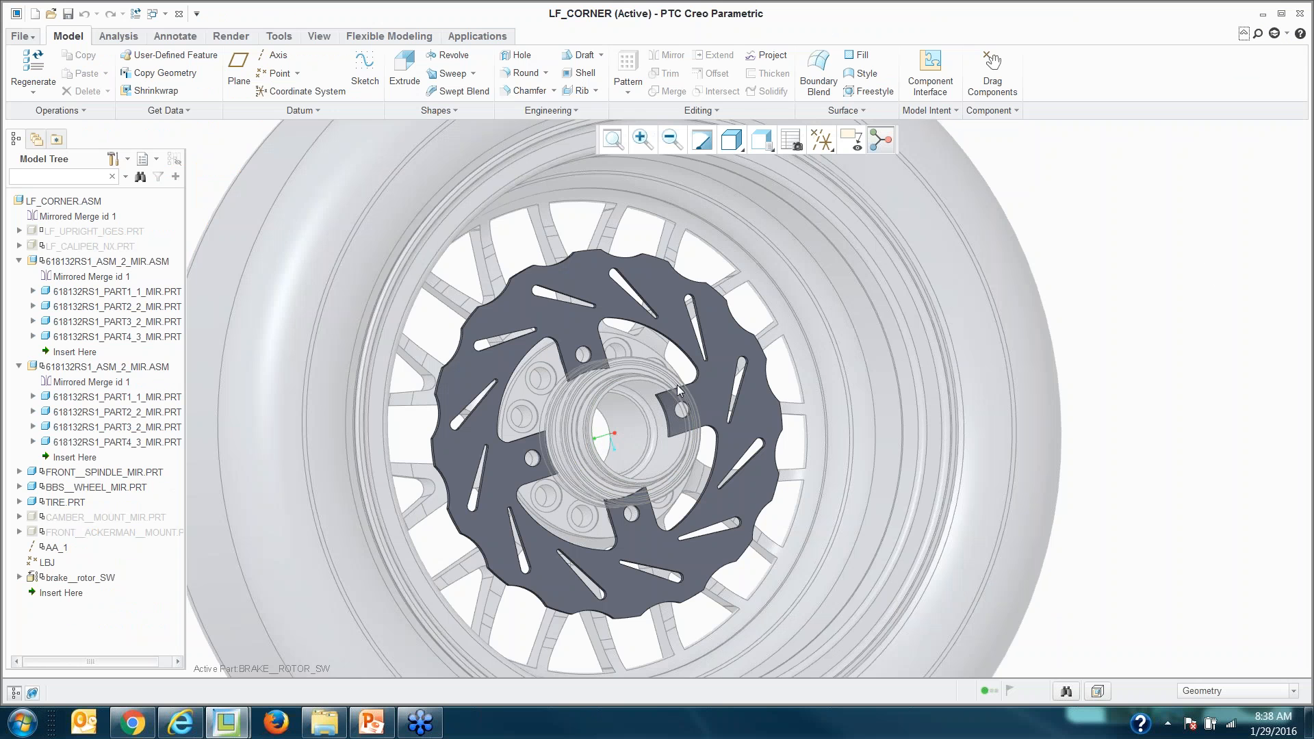
Step: Reselect the slot's cut surfaces on the converted rotor and start the flexible Move operation on them
scroll(678, 390, "down", 2)
scroll(651, 362, "up", 10)
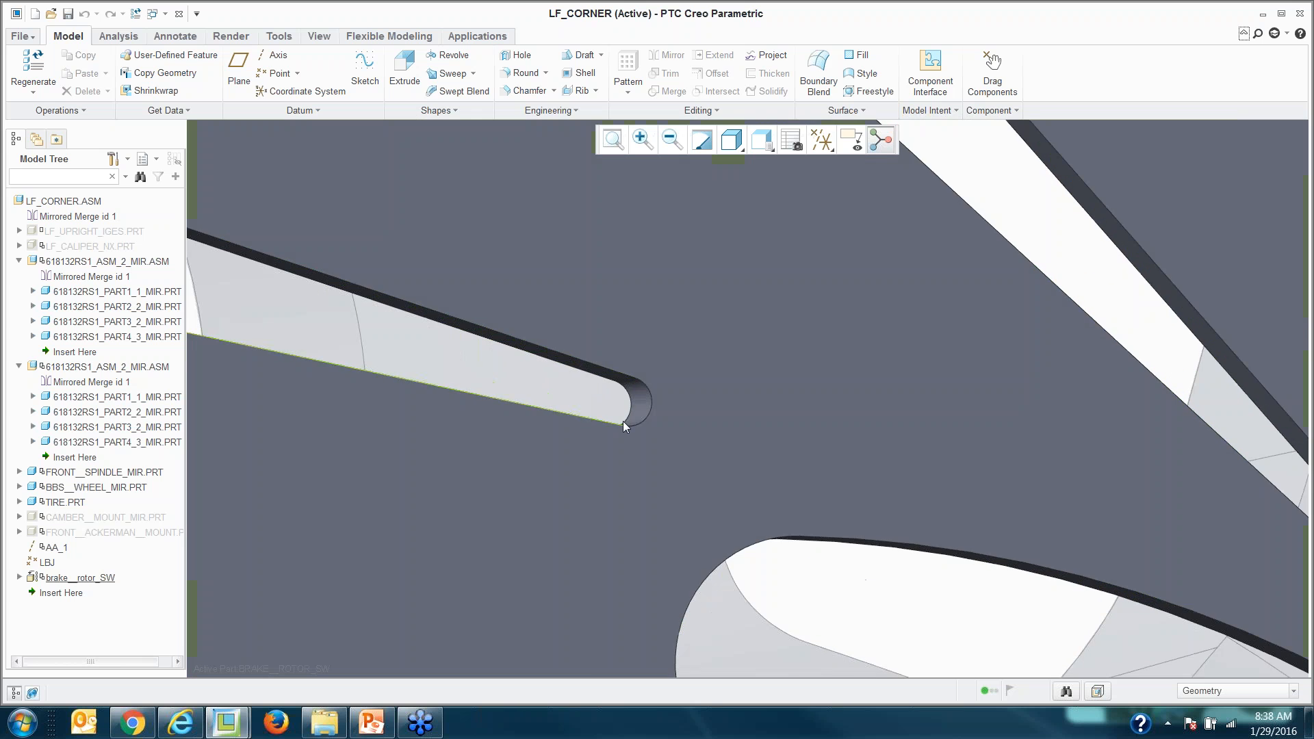
left_click(624, 425)
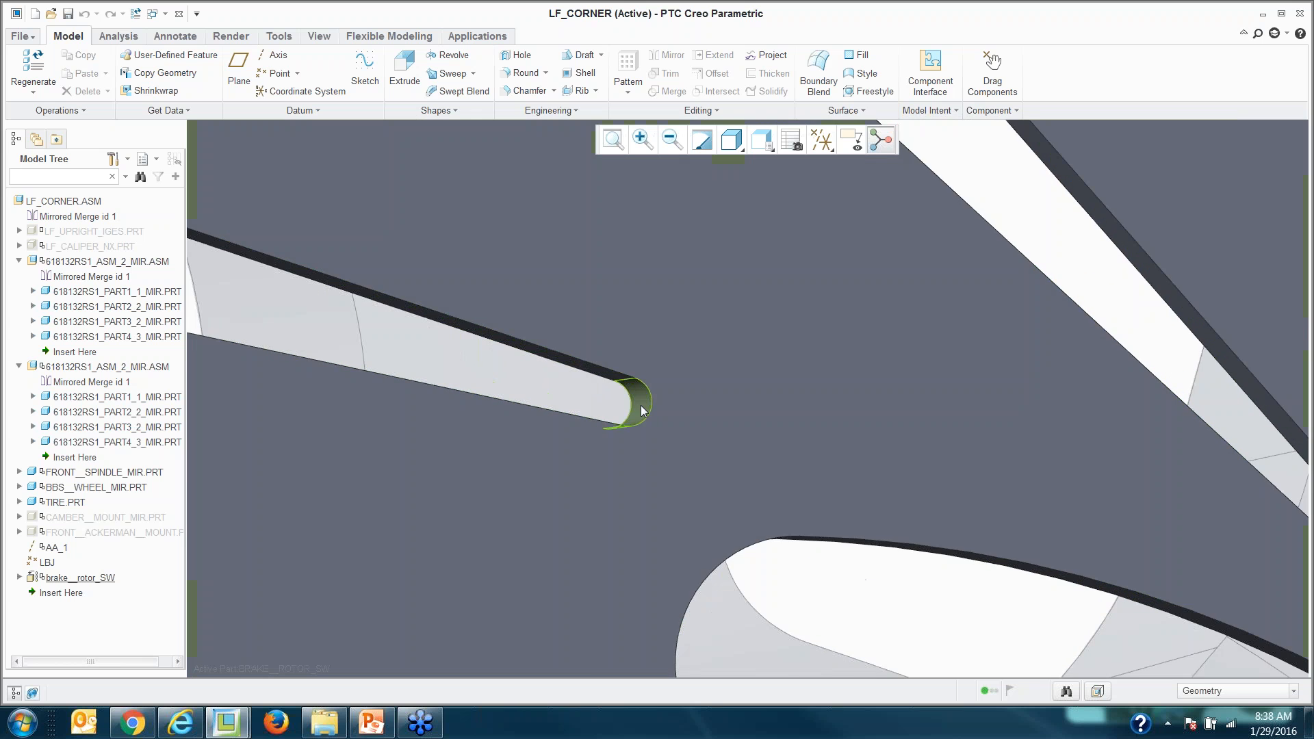
scroll(624, 426, "down", 8)
left_click(388, 36)
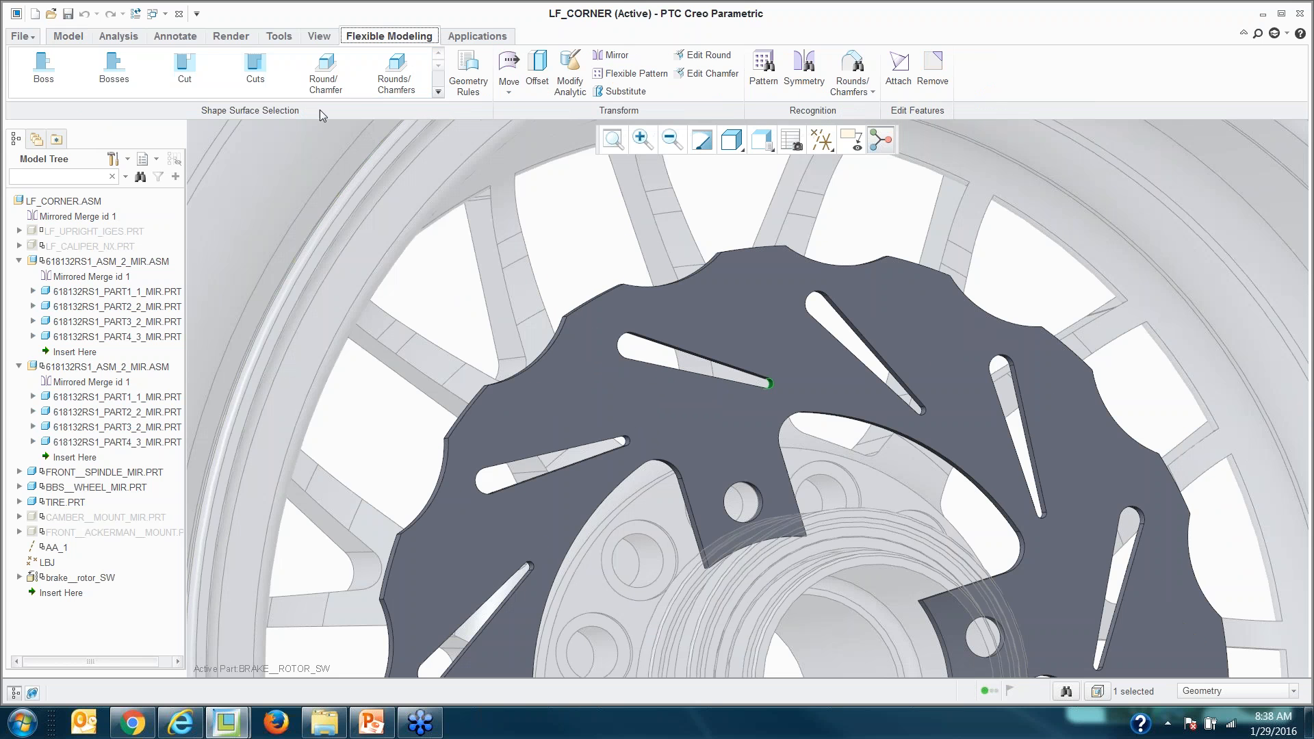
left_click(508, 68)
scroll(523, 288, "down", 5)
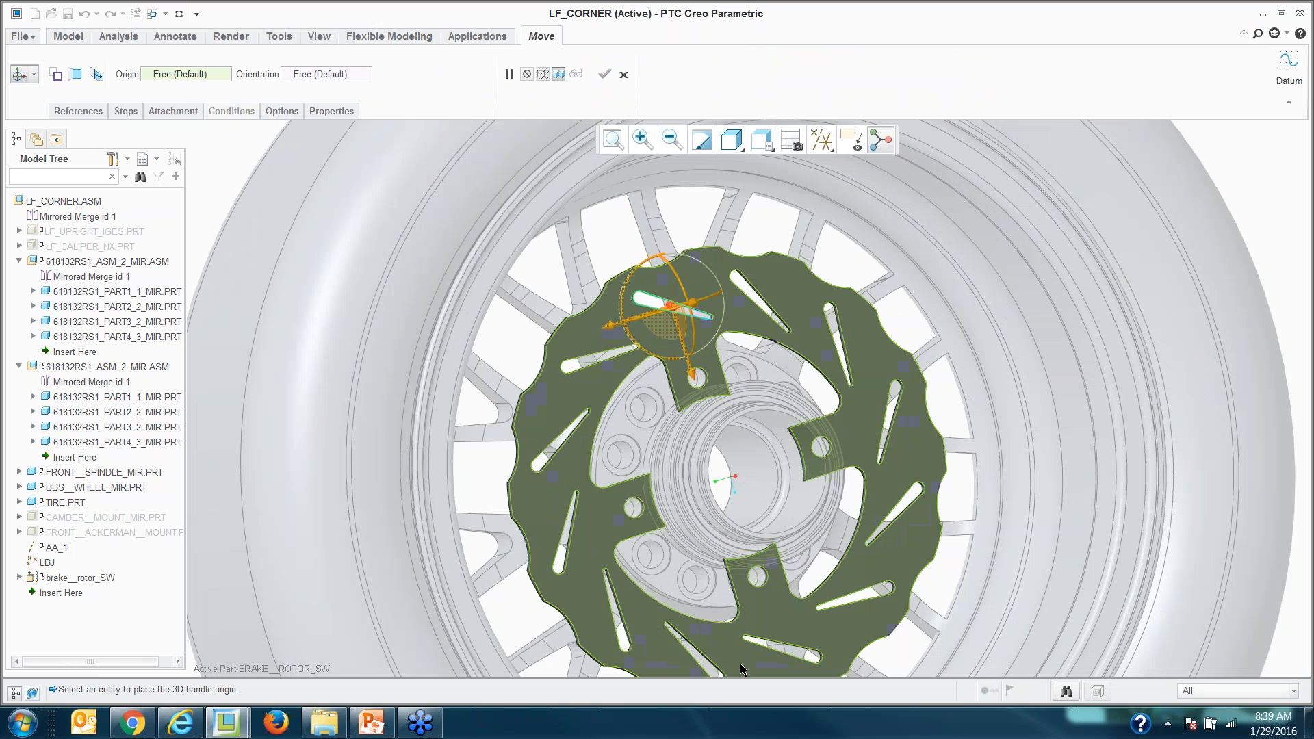
Step: Set the slot move to propagate to the rotor's Pattern Recognition 1 feature
scroll(788, 315, "down", 3)
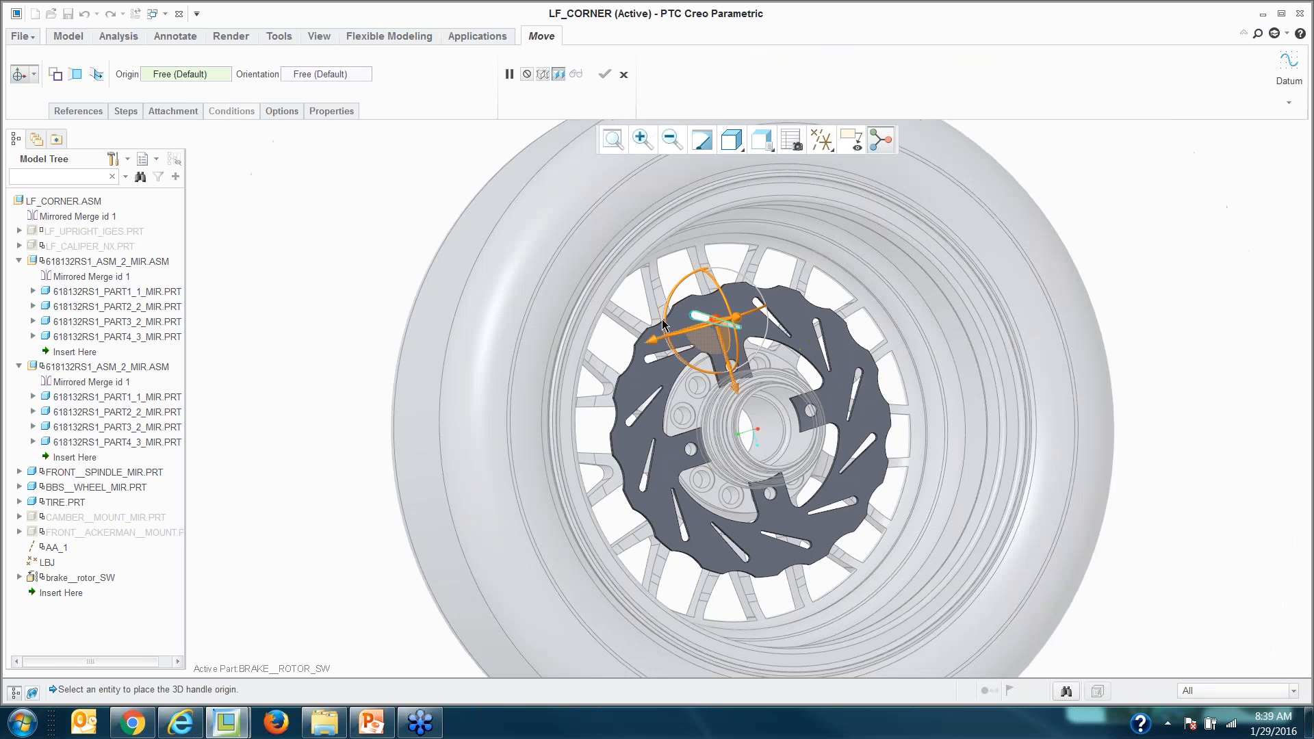
left_click(788, 312)
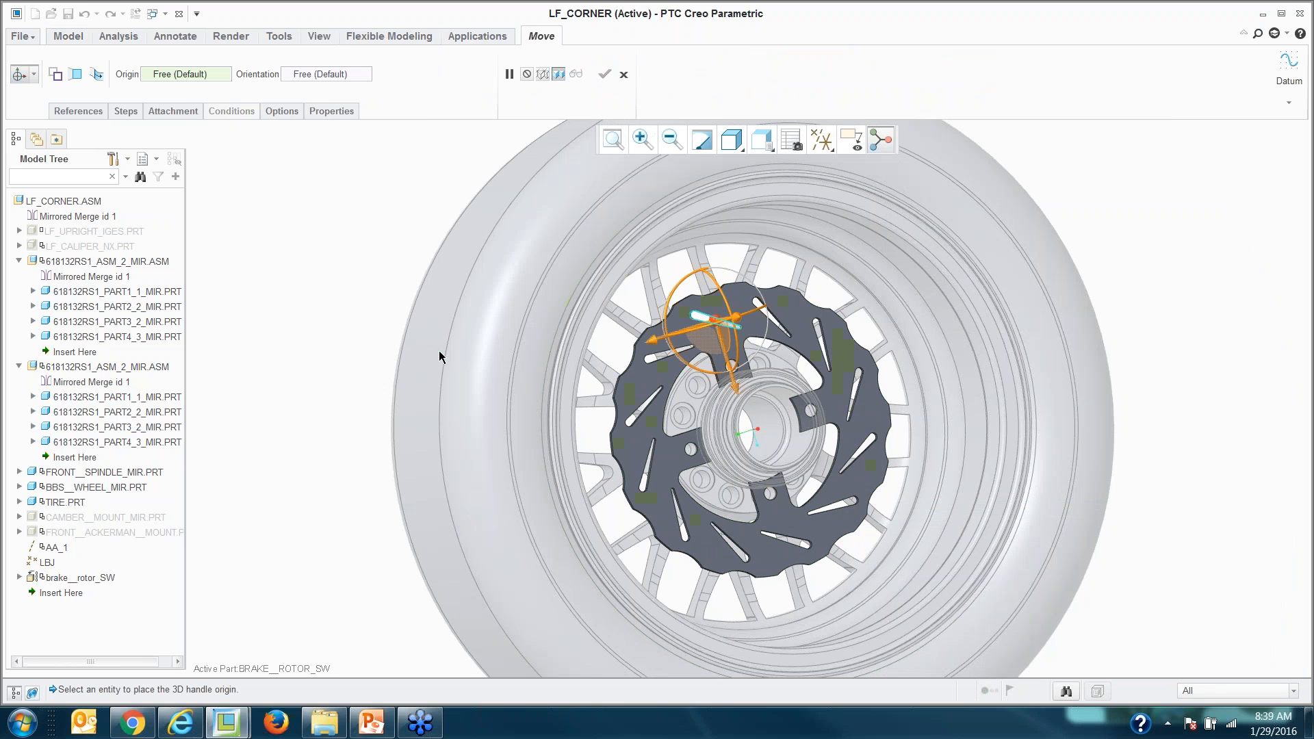
left_click(282, 111)
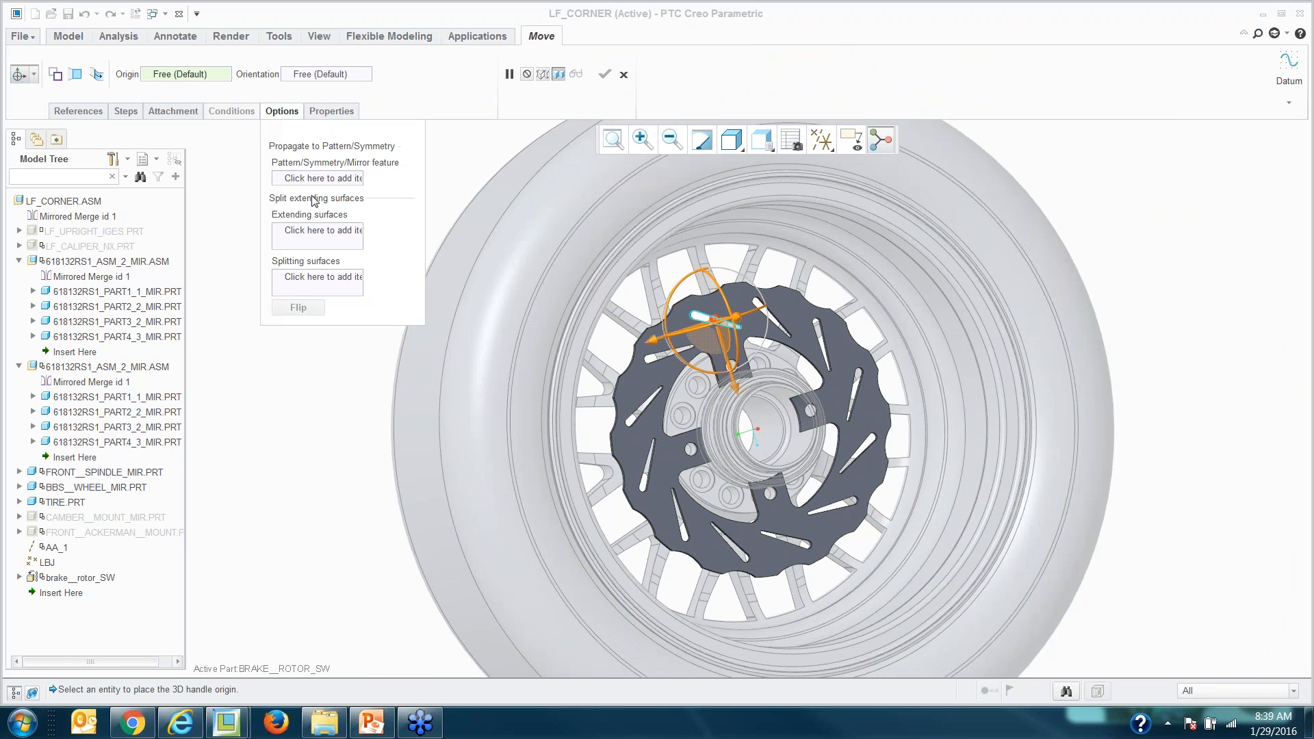
left_click(18, 579)
left_click(74, 608)
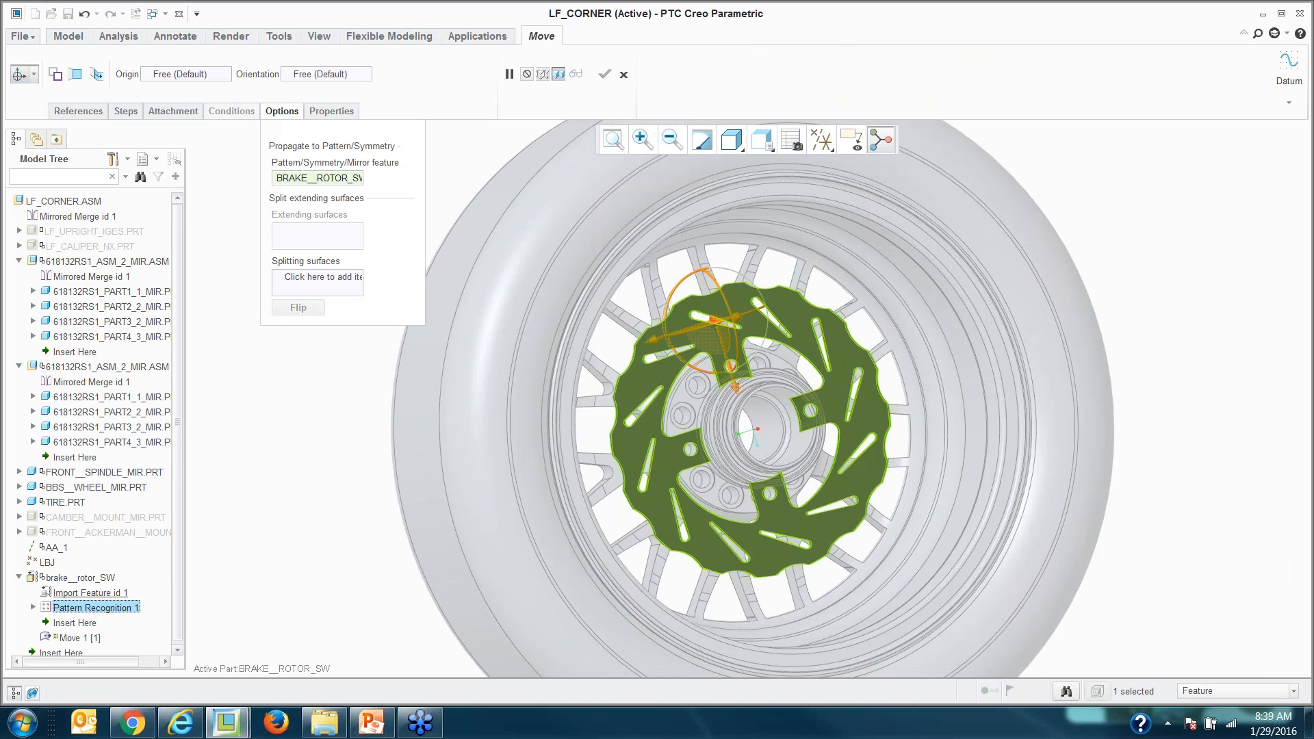
Step: Rotate the slot within the rotor's plane so its narrow end points toward the outer rim, and complete the move
scroll(643, 322, "up", 5)
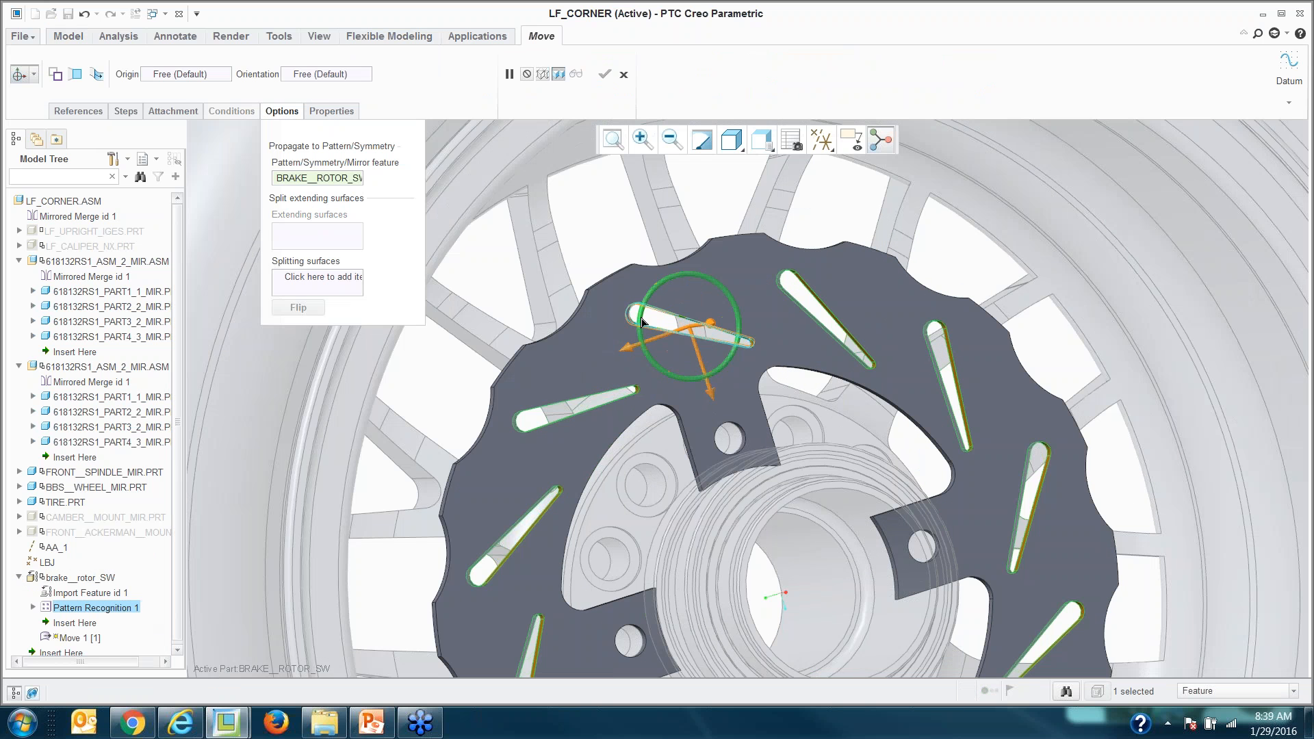
left_click_drag(642, 333, 652, 350)
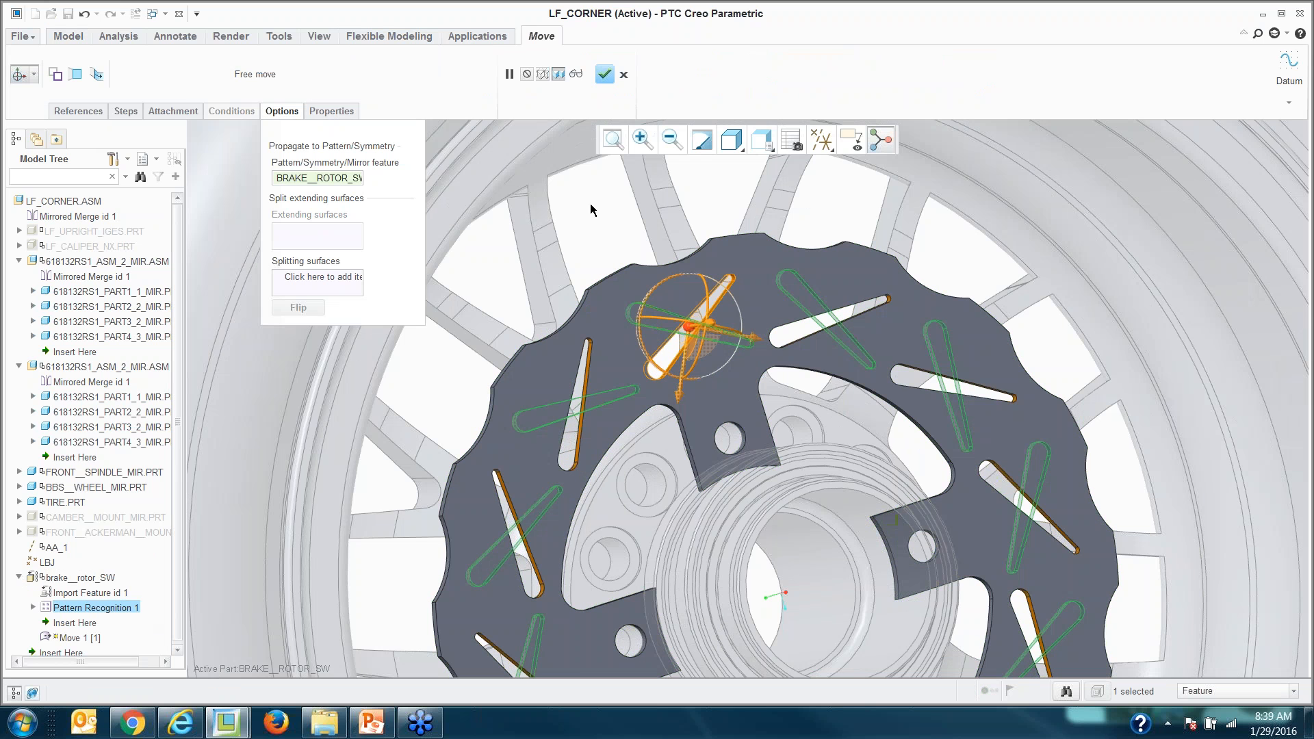
left_click(604, 75)
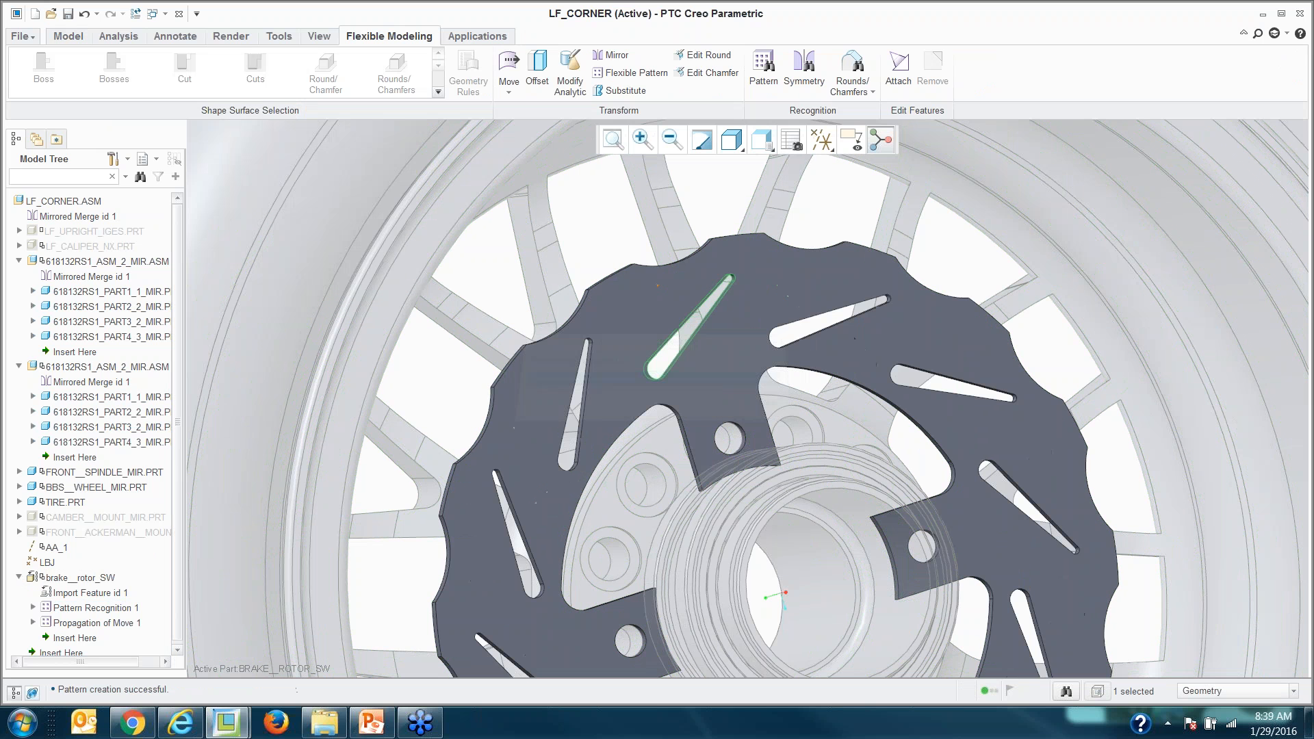
scroll(603, 226, "up", 4)
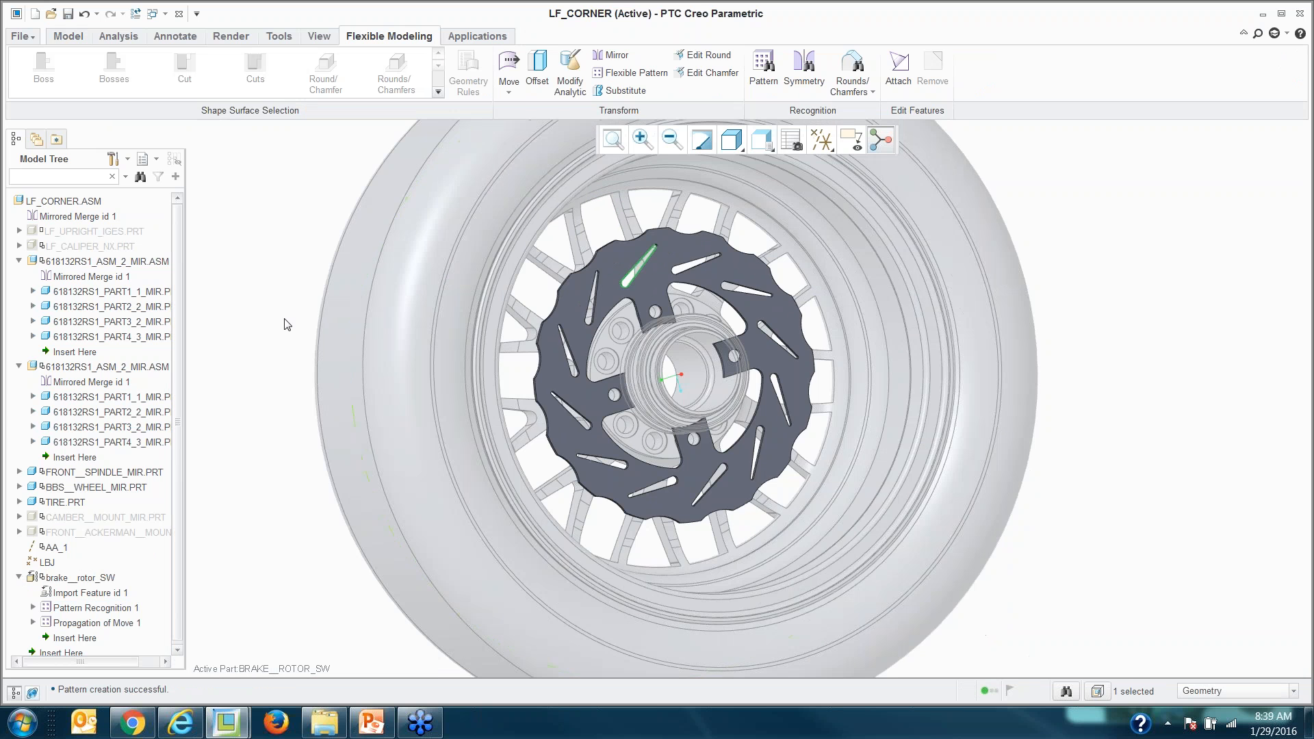
left_click(285, 320)
Step: Recognize the rotor's round mounting holes as an identical geometry pattern, starting from the surface of one hole
scroll(680, 302, "down", 6)
scroll(682, 336, "down", 5)
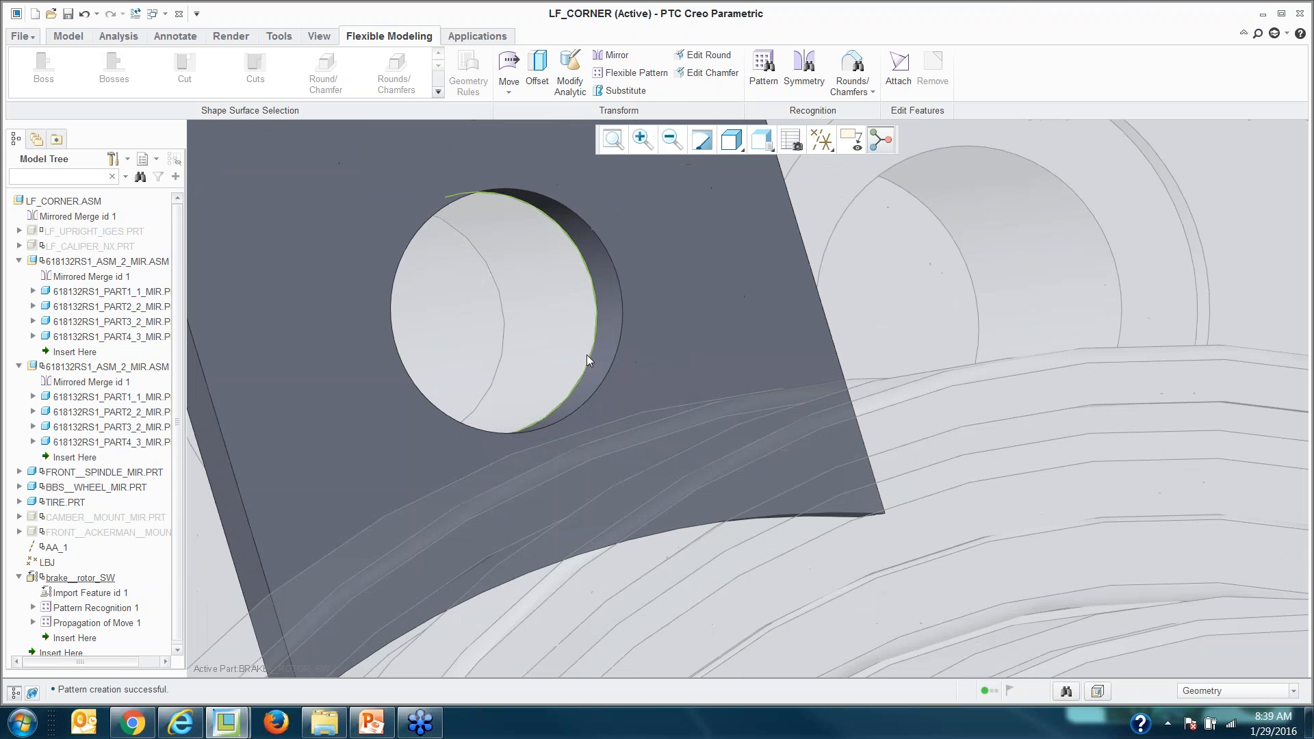
left_click(609, 329)
scroll(705, 358, "up", 8)
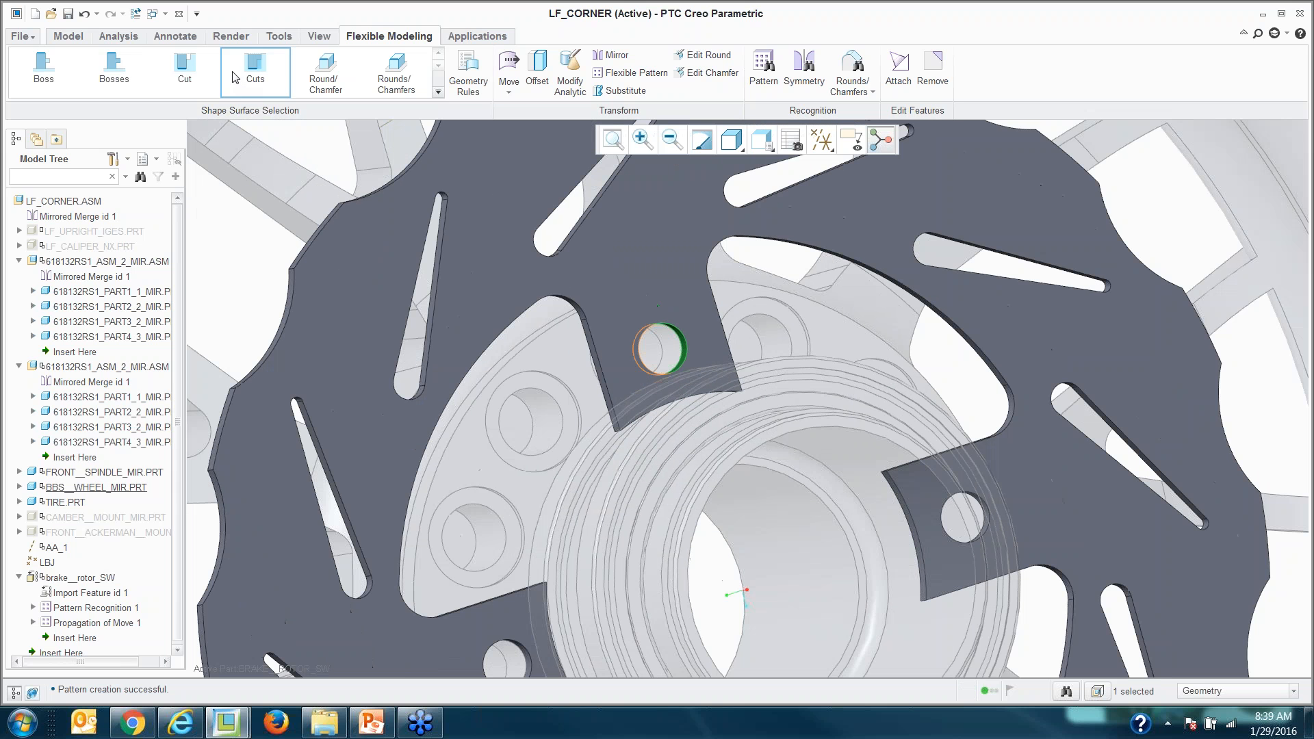
scroll(754, 318, "up", 5)
scroll(750, 310, "up", 2)
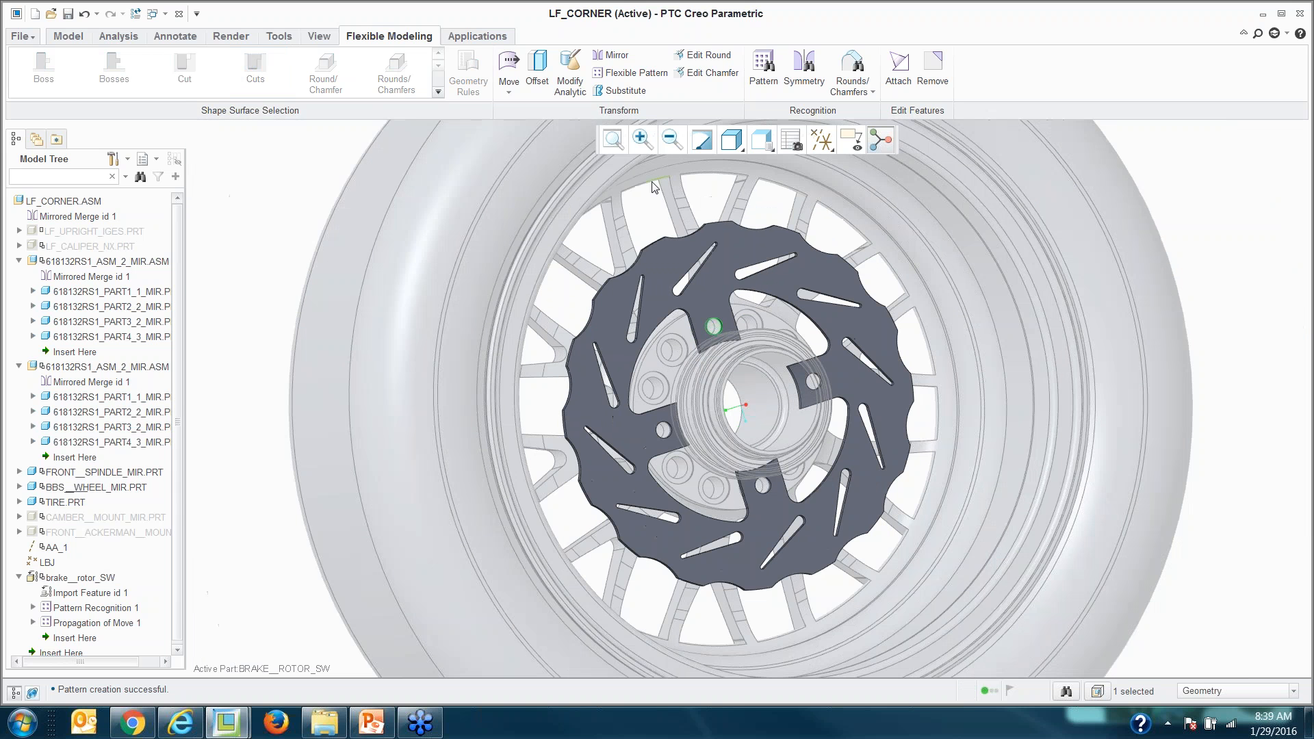
left_click(763, 69)
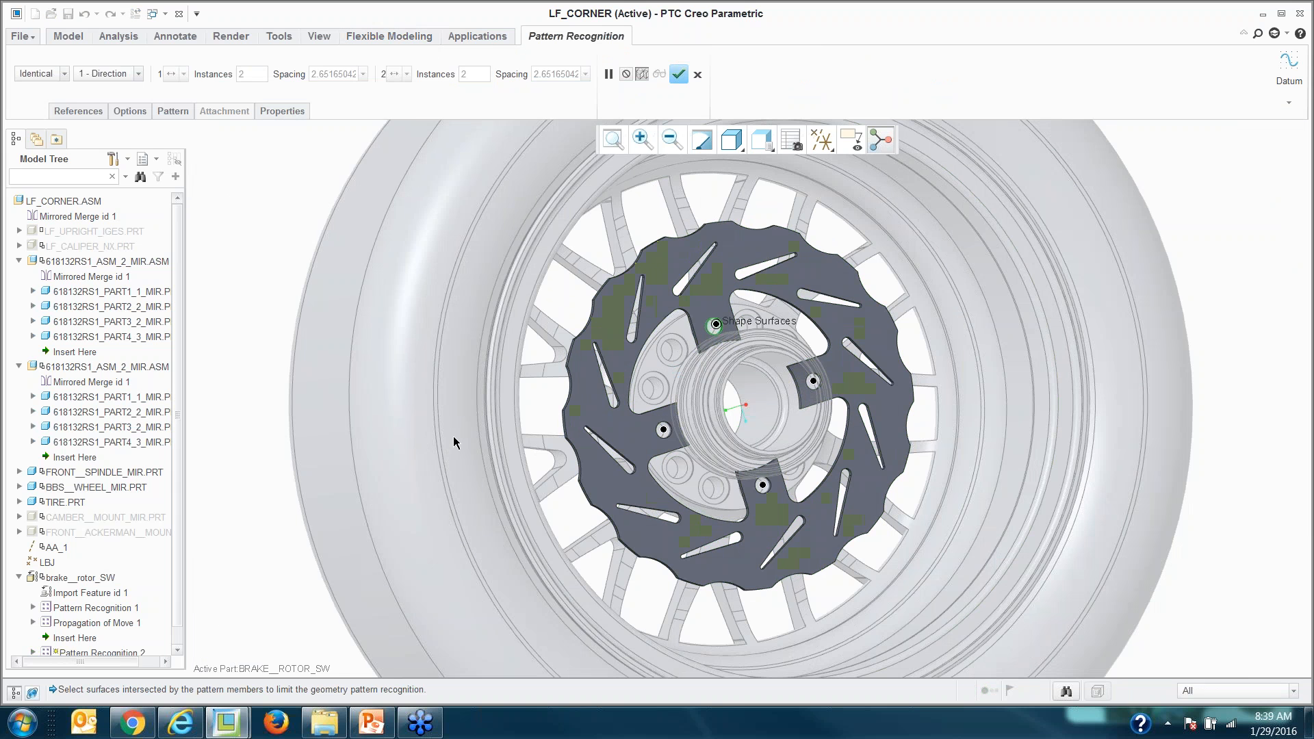
scroll(445, 437, "up", 1)
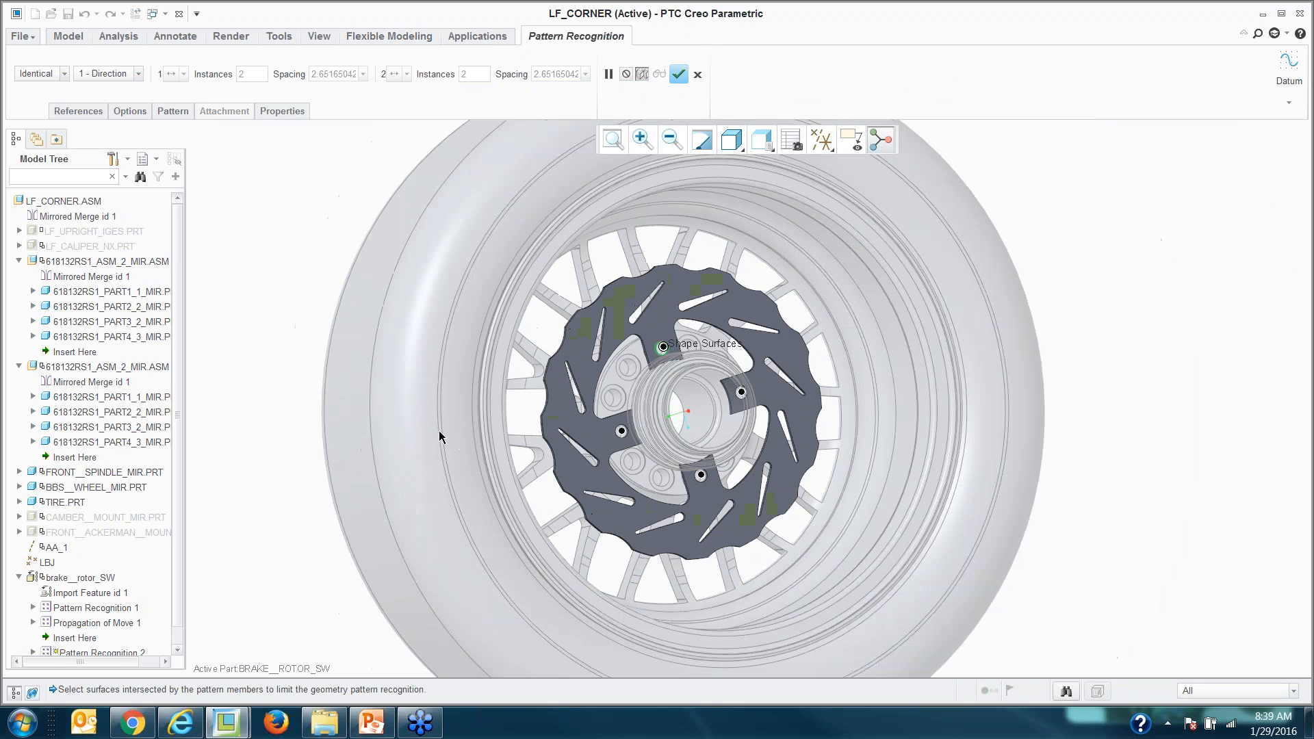
left_click(678, 75)
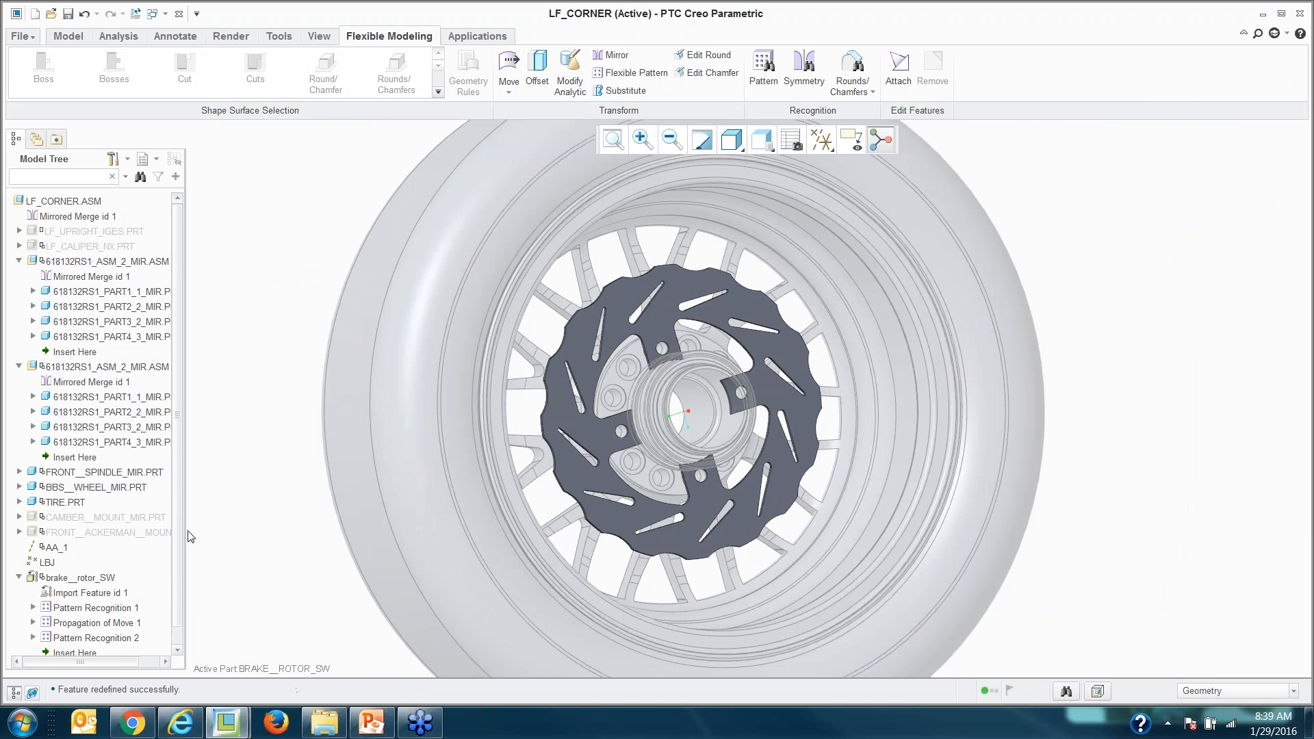
Step: Activate the top-level LF_CORNER assembly and bring in hexbolt_3_8.prt as a component to assemble
key("ctrl+a")
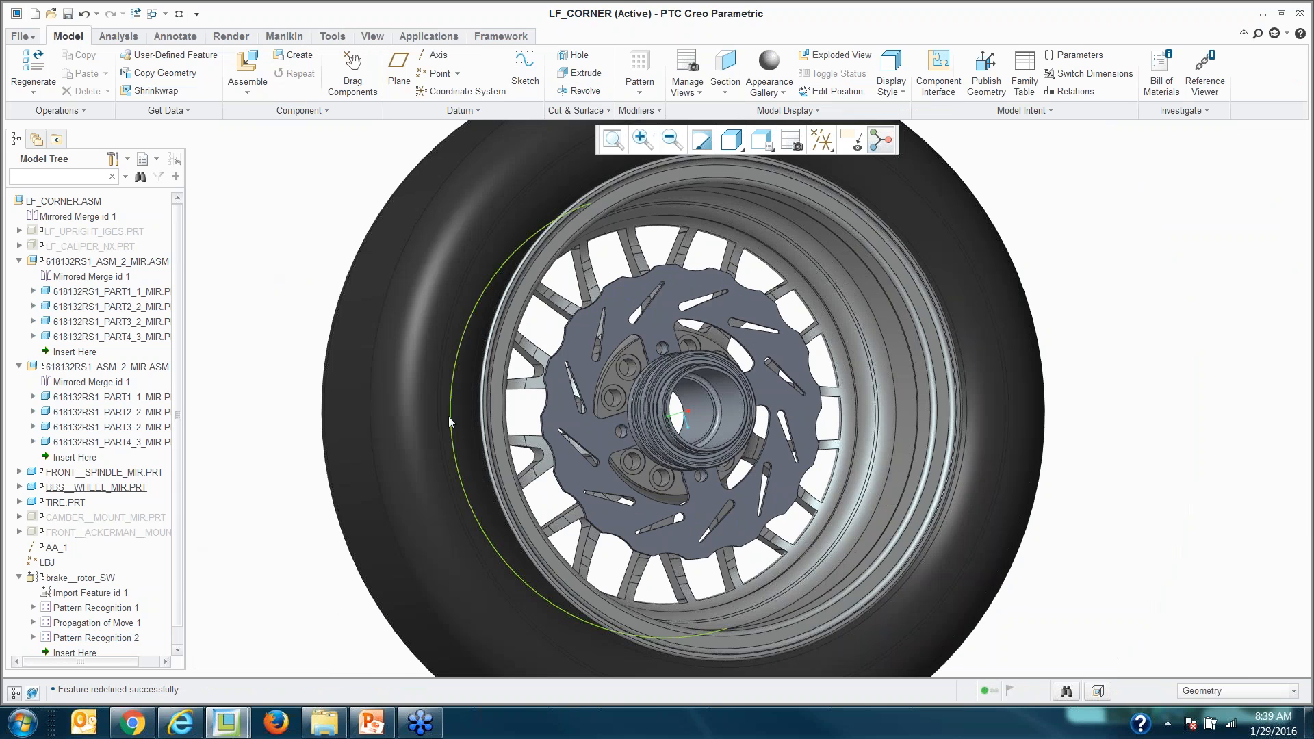
scroll(448, 418, "up", 1)
left_click(248, 66)
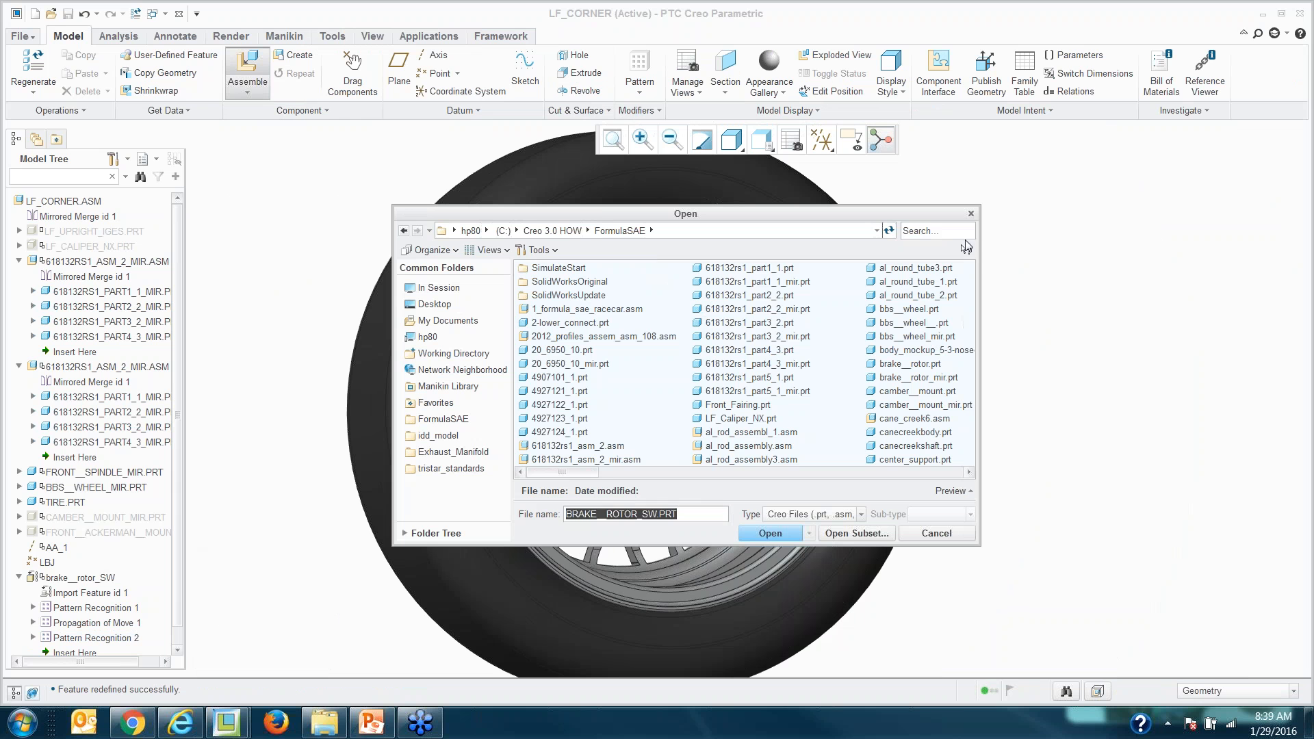
left_click(947, 232)
type("bolt")
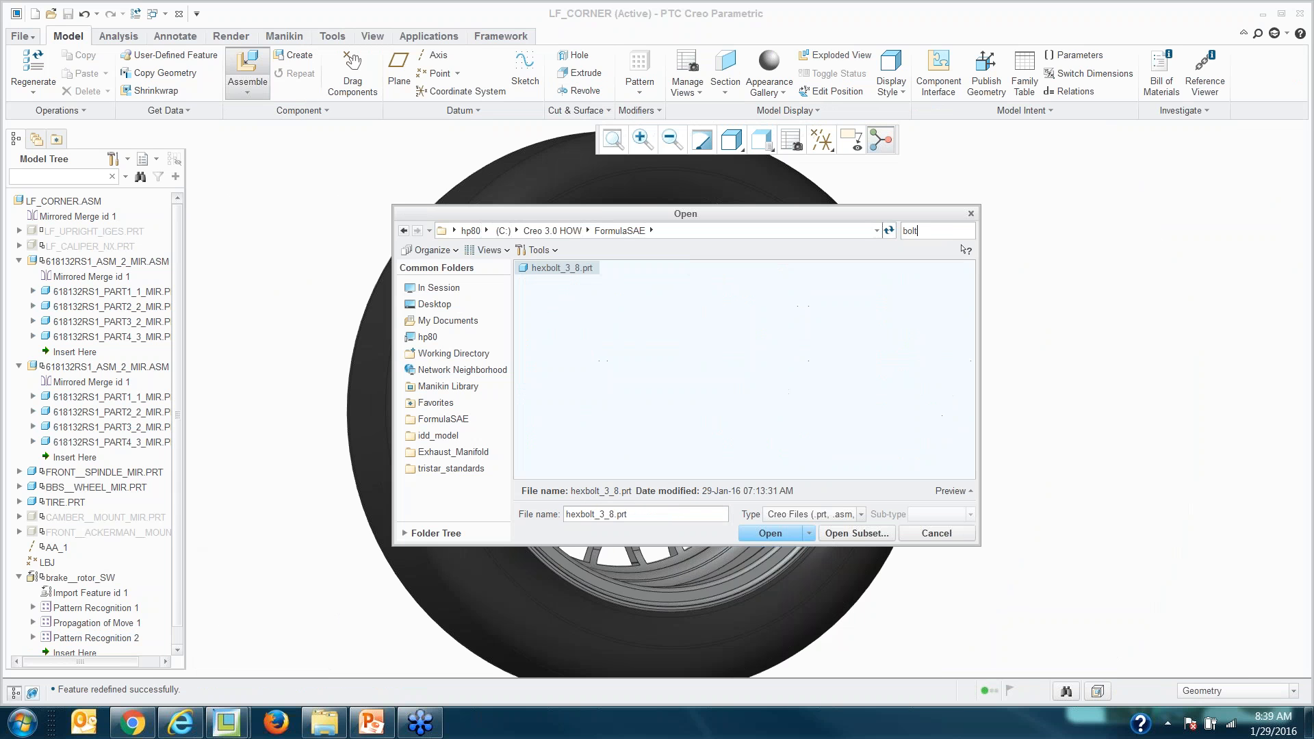
left_click(772, 533)
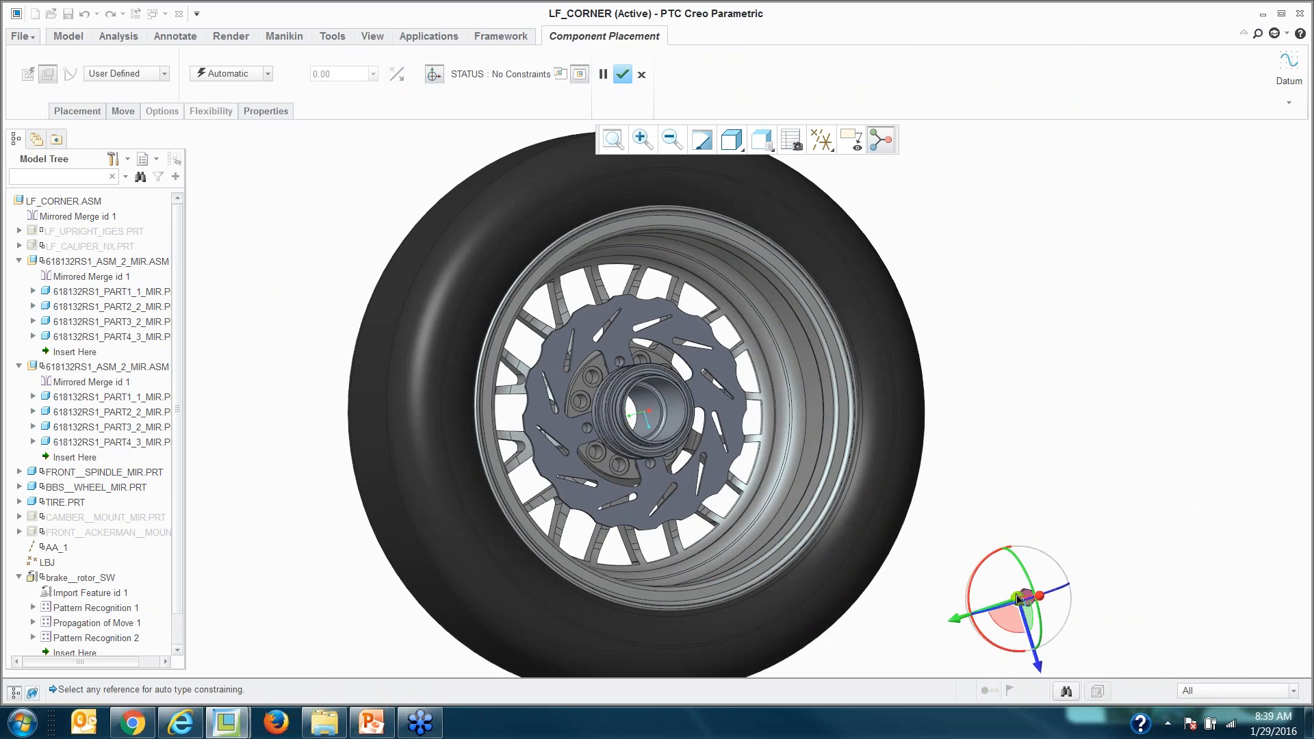
Step: Position the hex bolt near the rotor's upper mounting hole and make its shank coincident with the hole
left_click_drag(1023, 598, 640, 347)
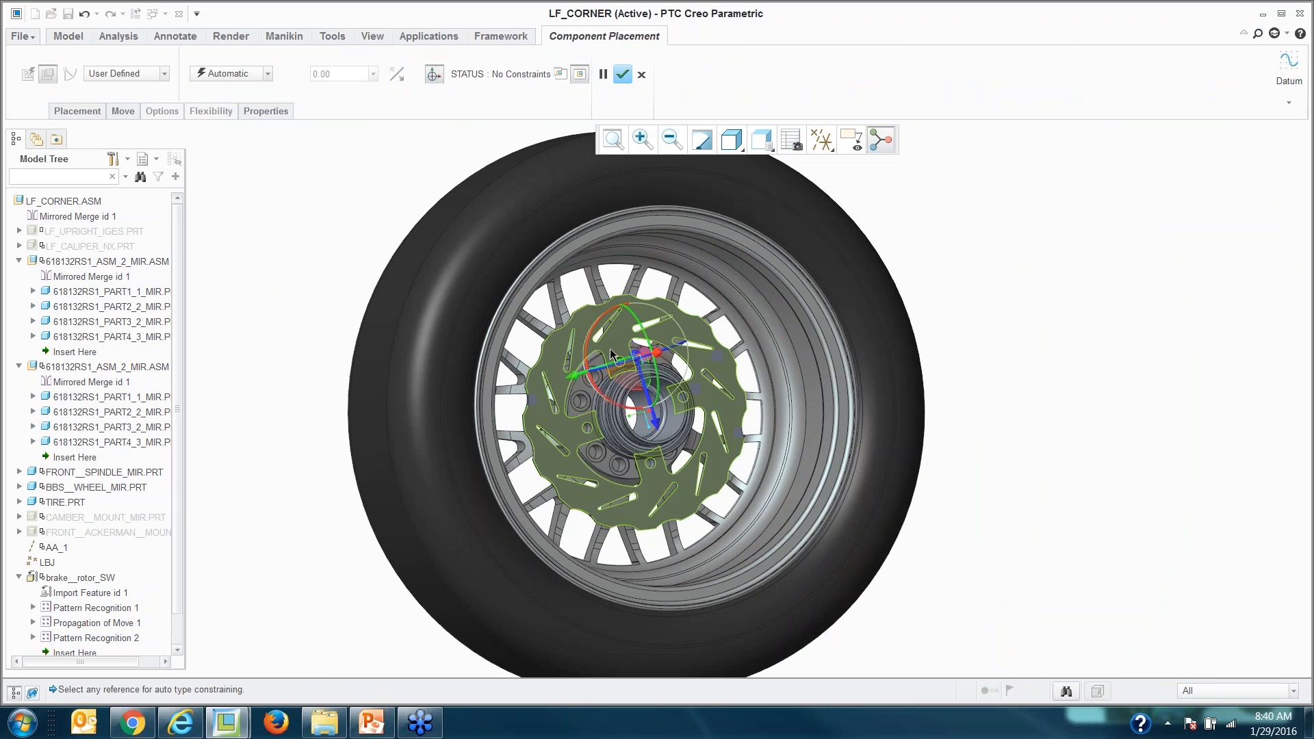
scroll(609, 348, "up", 8)
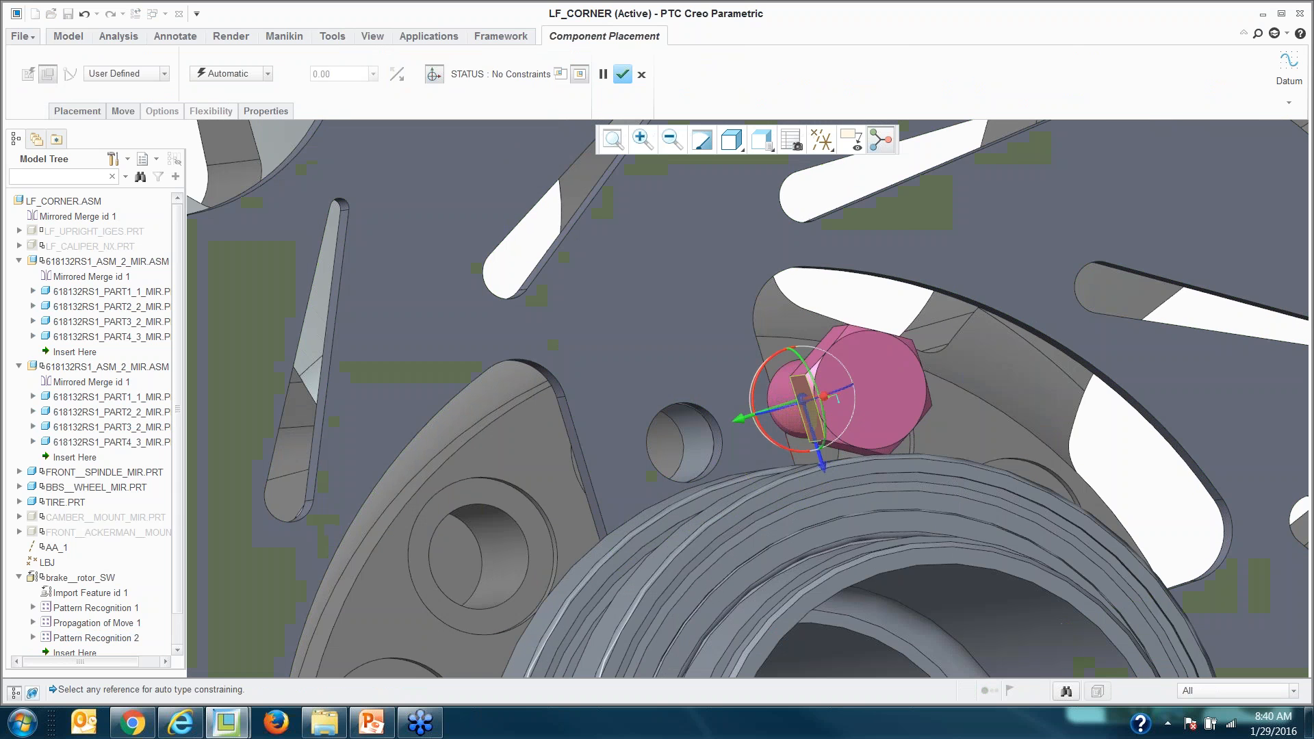
left_click(783, 390)
left_click(684, 438)
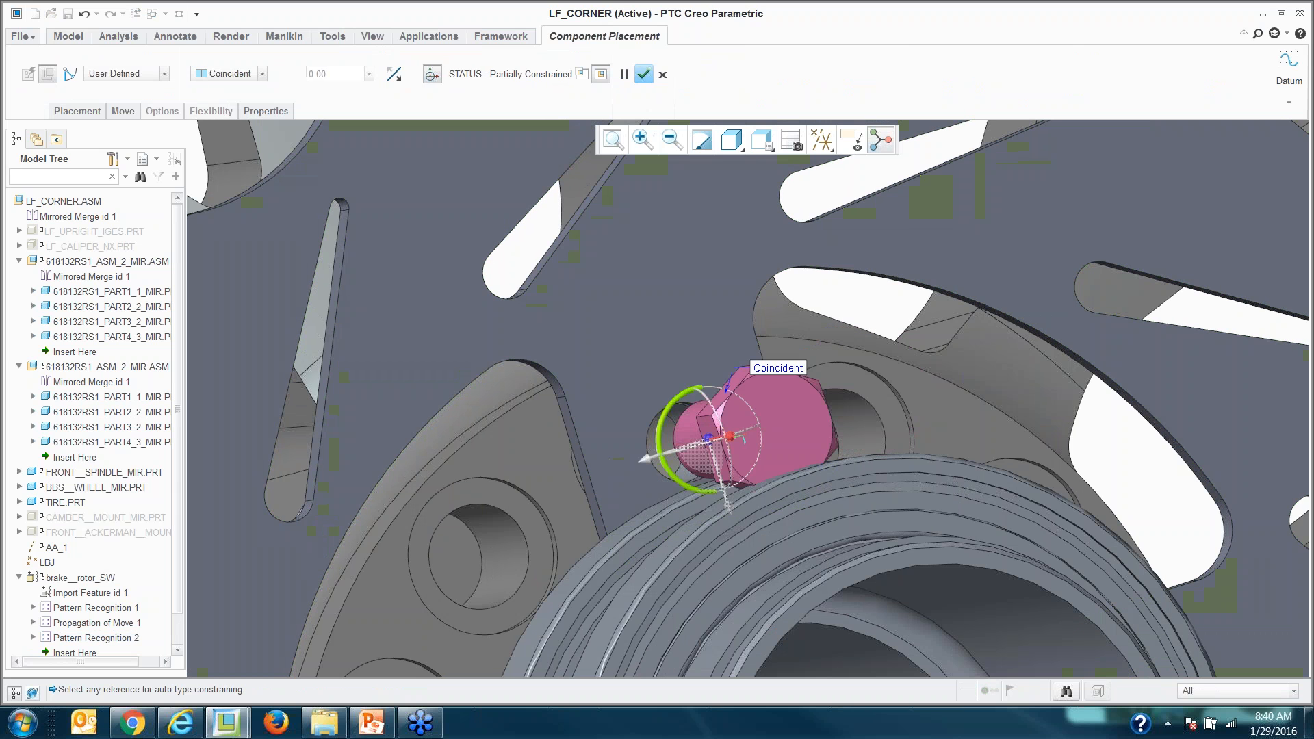
Step: Constrain the bolt head's underside to the rotor face as Coincident instead of Distance, and complete the placement
right_click(732, 382)
left_click(732, 382)
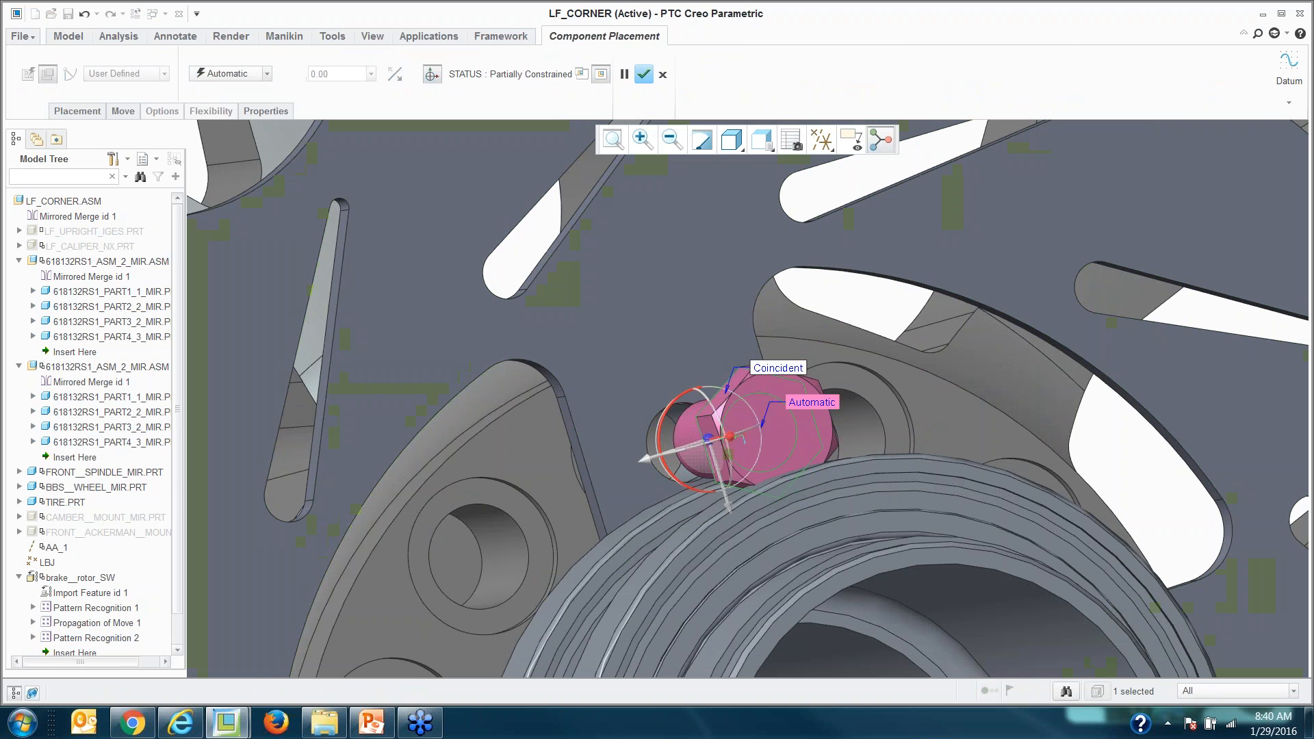
left_click(640, 439)
left_click(809, 402)
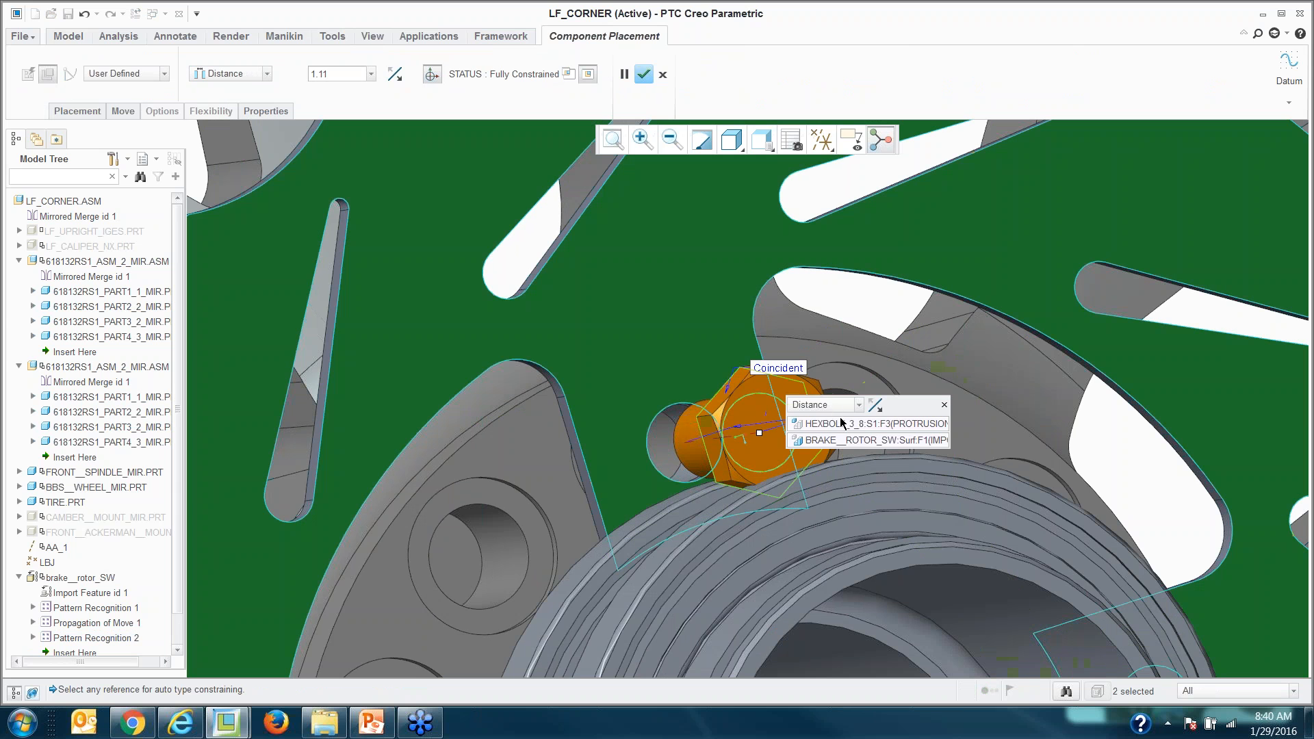
left_click(839, 404)
left_click(811, 457)
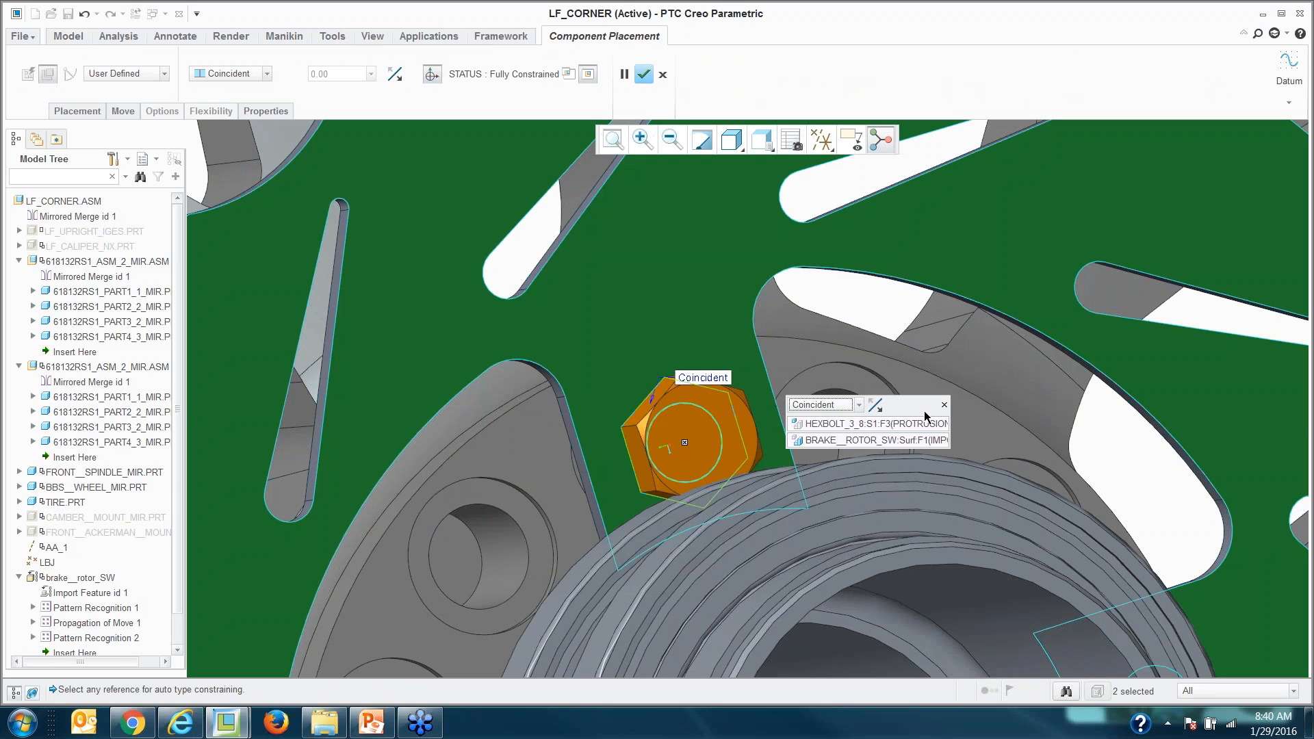
left_click(943, 406)
scroll(812, 356, "up", 6)
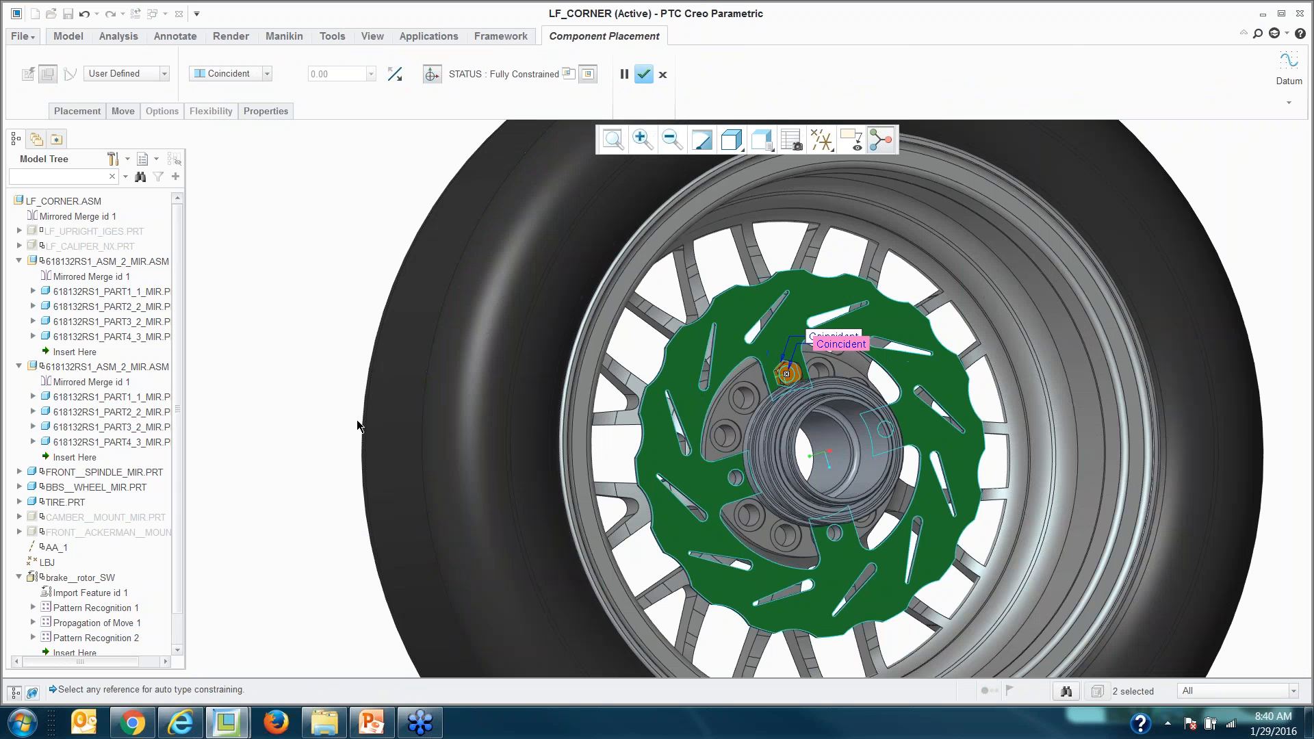
left_click(647, 79)
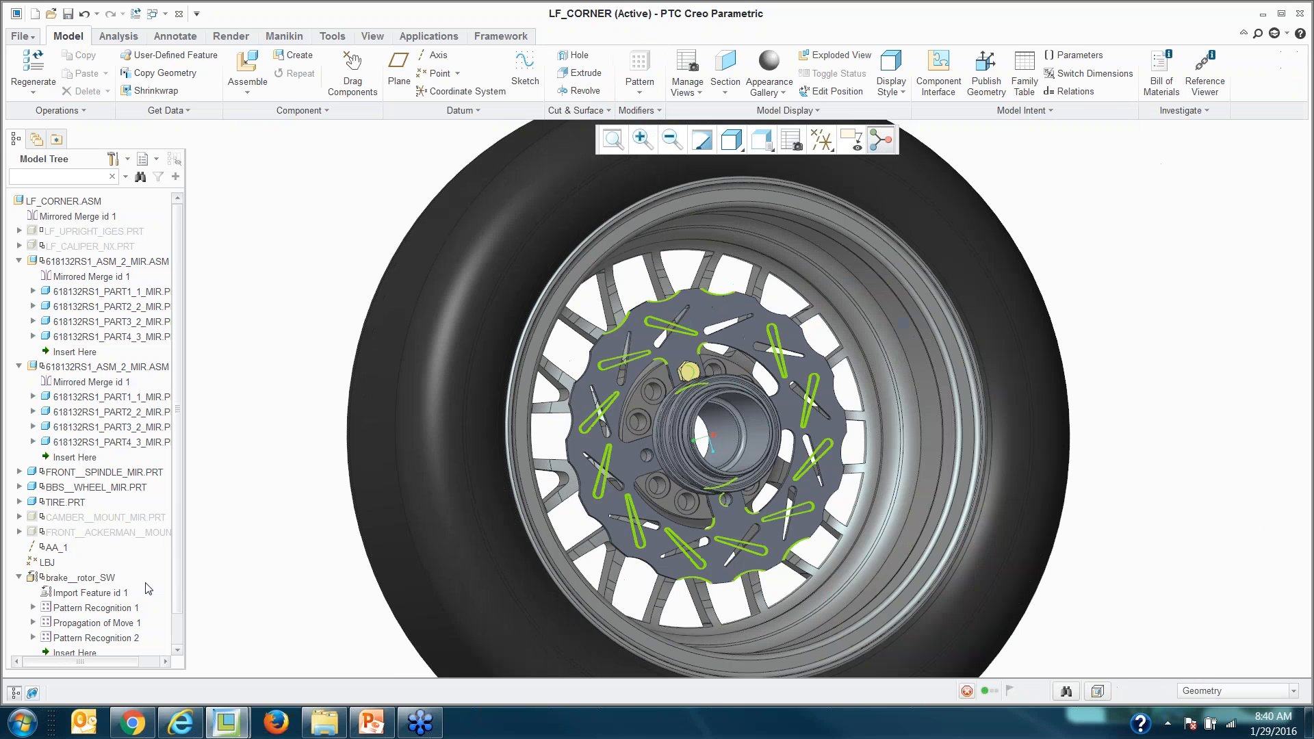
Step: Create a Reference pattern of HEXBOLT_3_8.PRT that follows the recognized mounting-hole pattern on the rotor
scroll(137, 525, "down", 1)
left_click(82, 635)
right_click(71, 635)
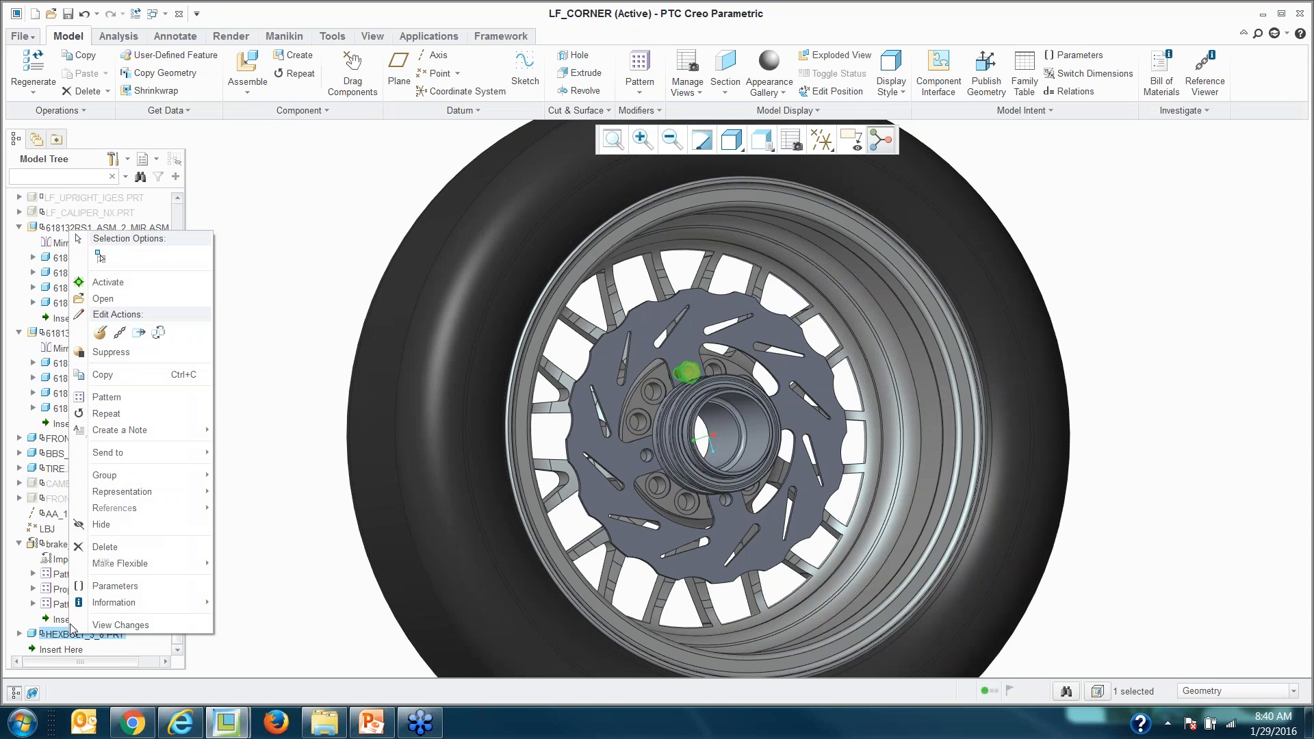
left_click(109, 397)
left_click(491, 74)
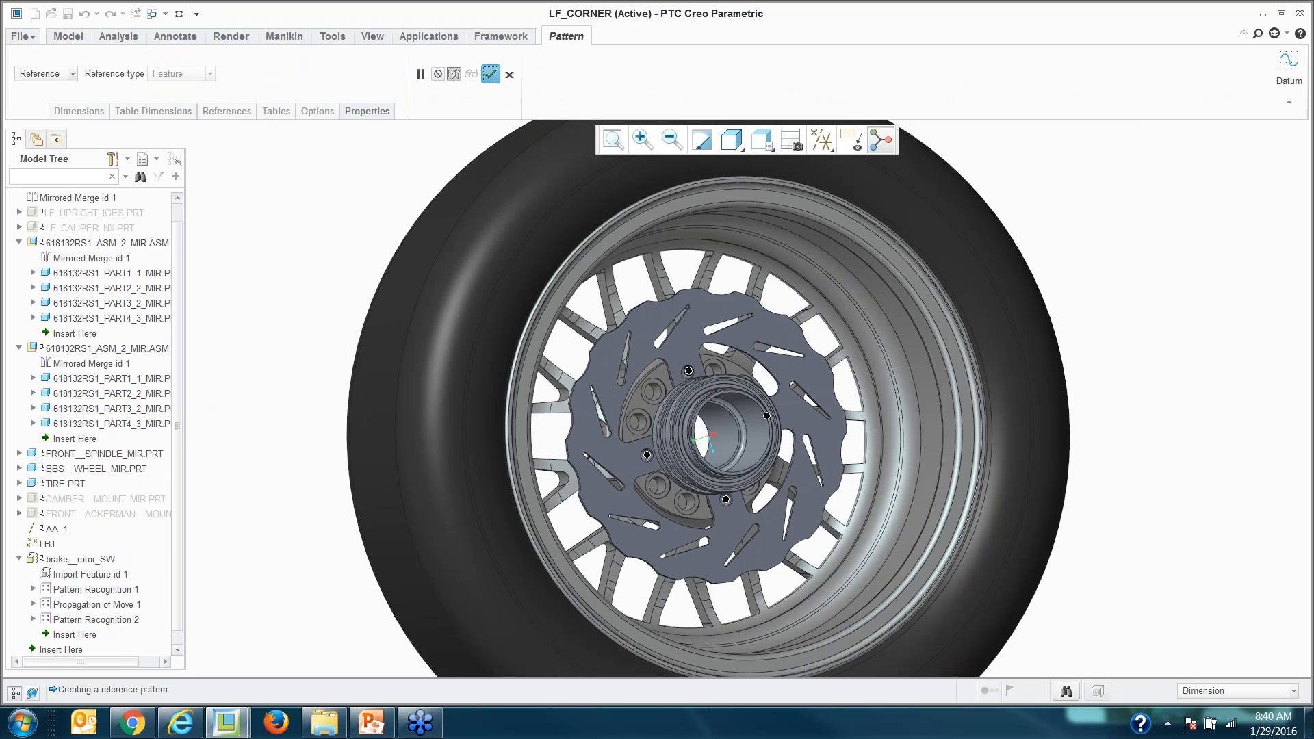
left_click(273, 316)
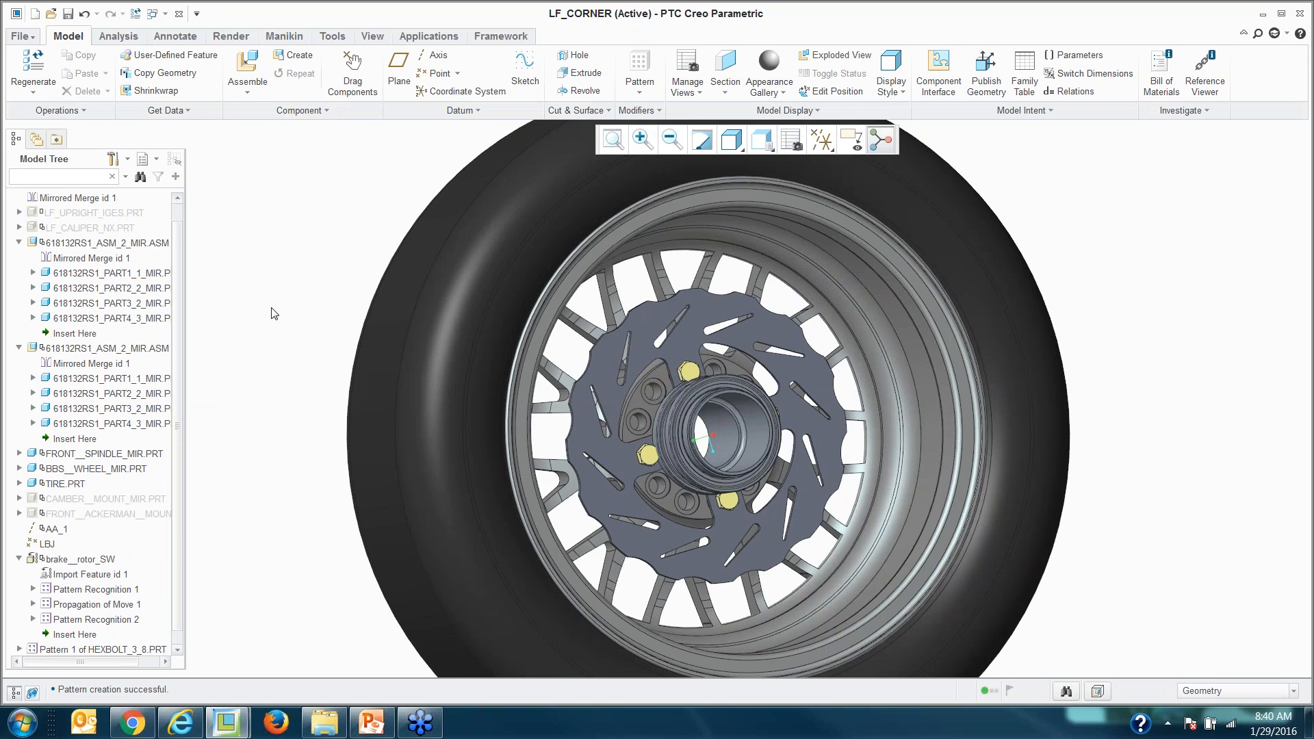
scroll(182, 639, "down", 1)
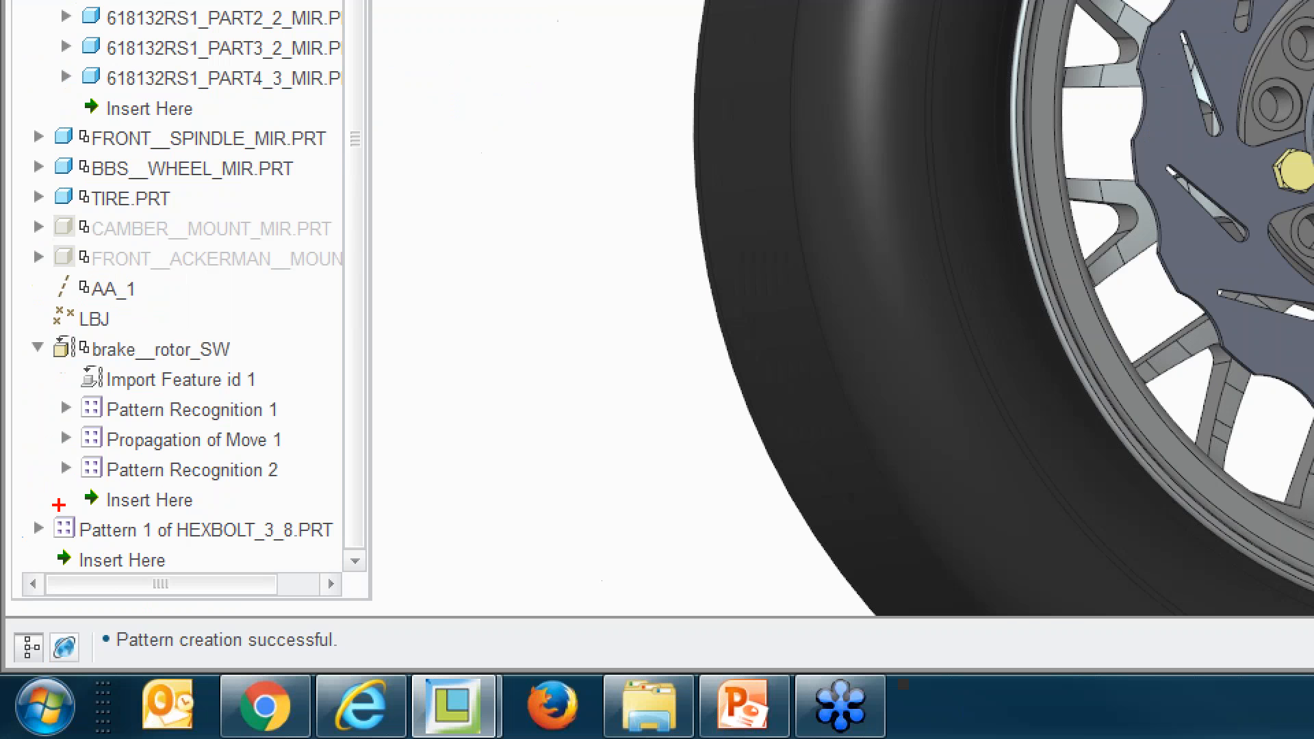
left_click_drag(36, 384, 47, 422)
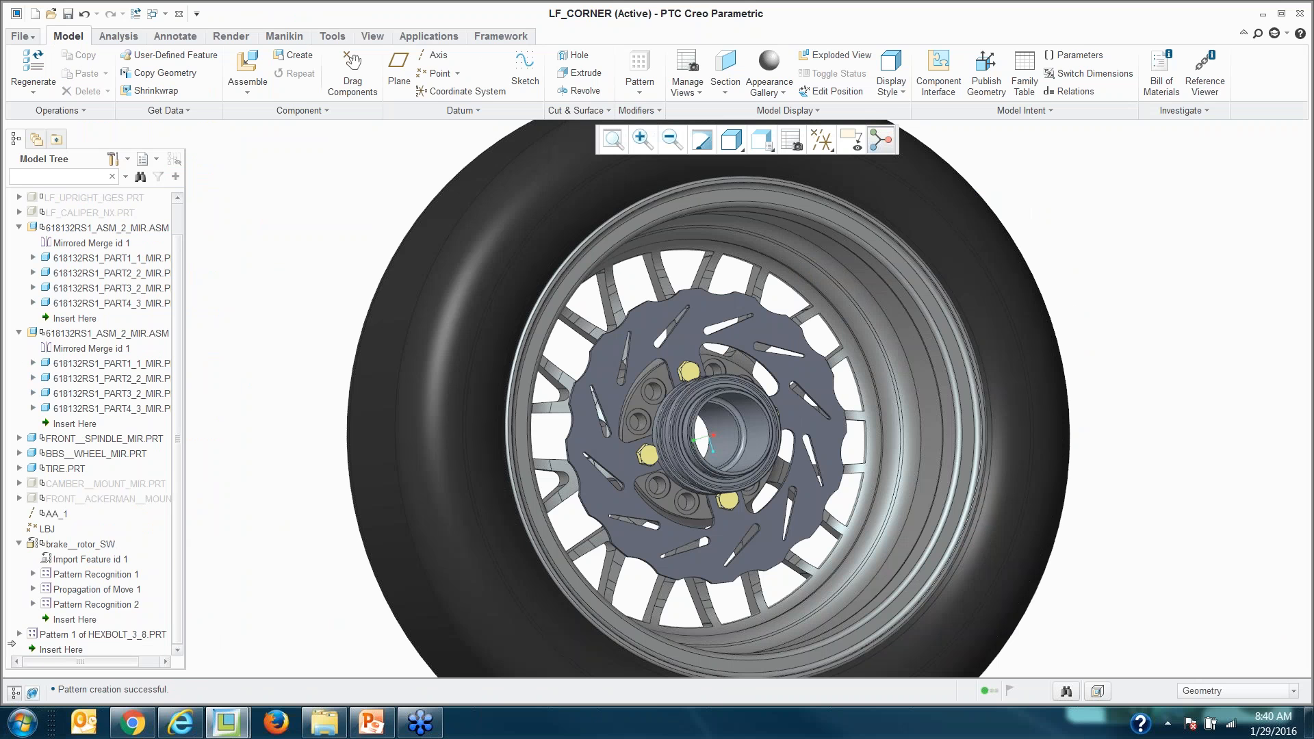
scroll(12, 532, "up", 1)
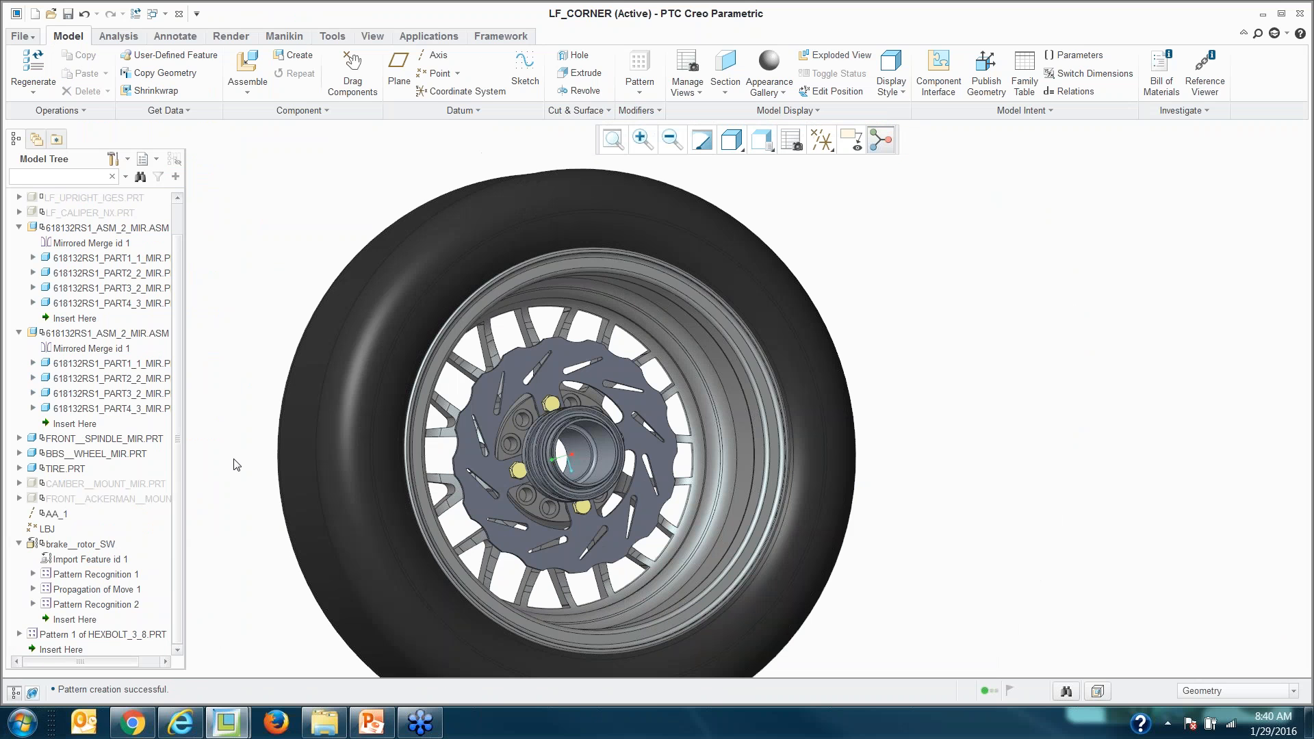
scroll(496, 294, "up", 1)
scroll(310, 465, "down", 1)
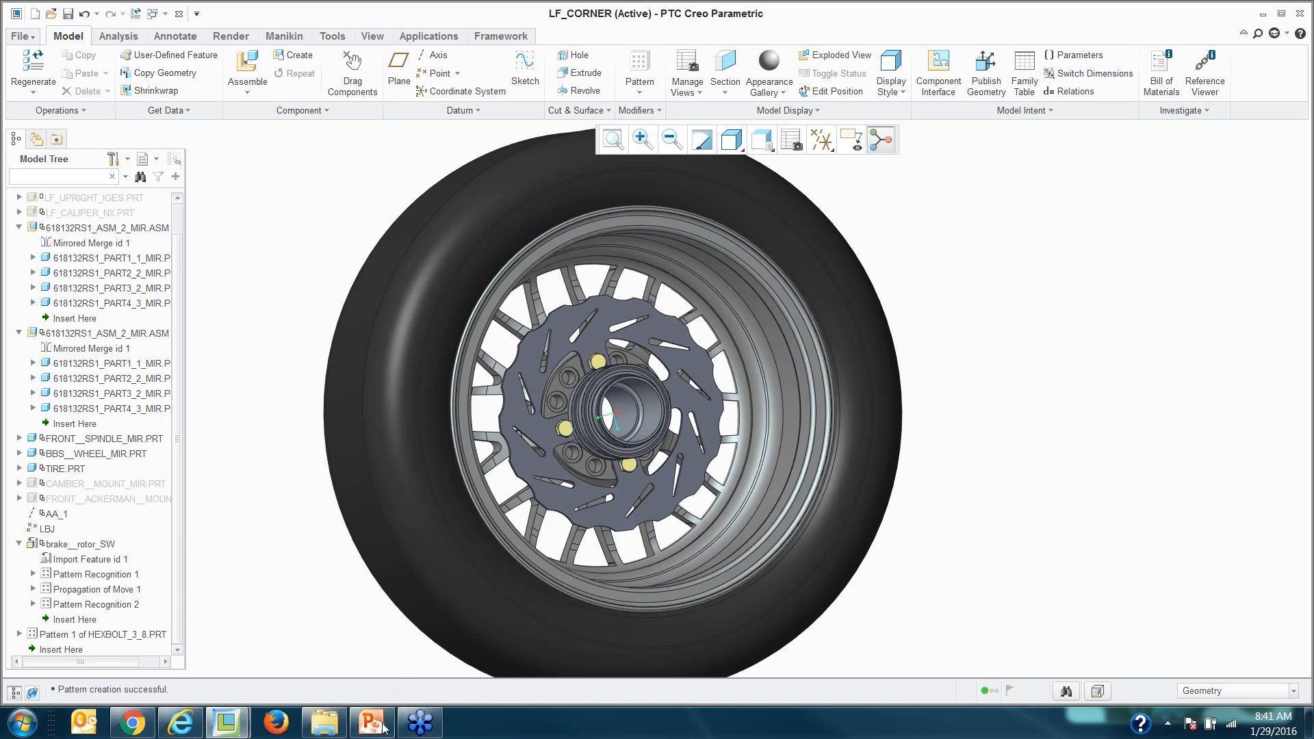
Step: In Windows Explorer, copy Brake__Rotor_SW.SLDPRT from the SolidWorksUpdate folder into FormulaSAE over the existing file, and return to Creo
left_click(324, 722)
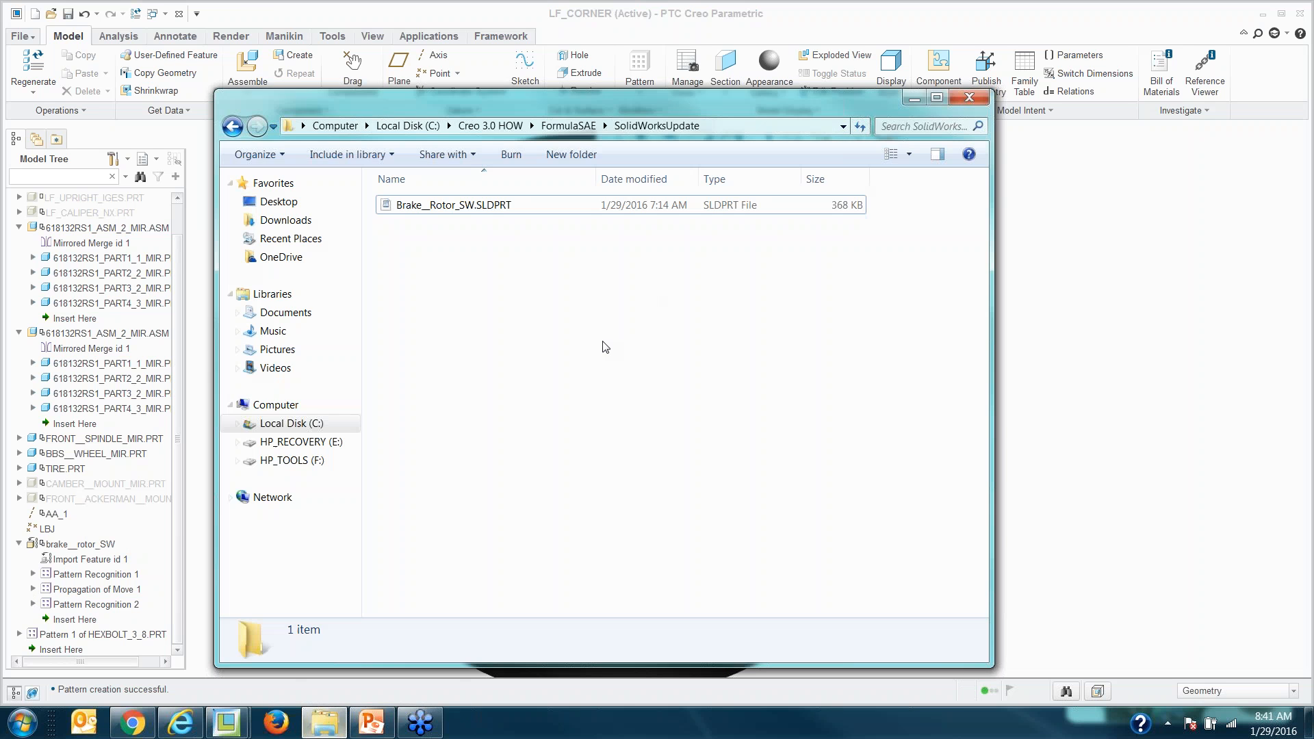
left_click(452, 212)
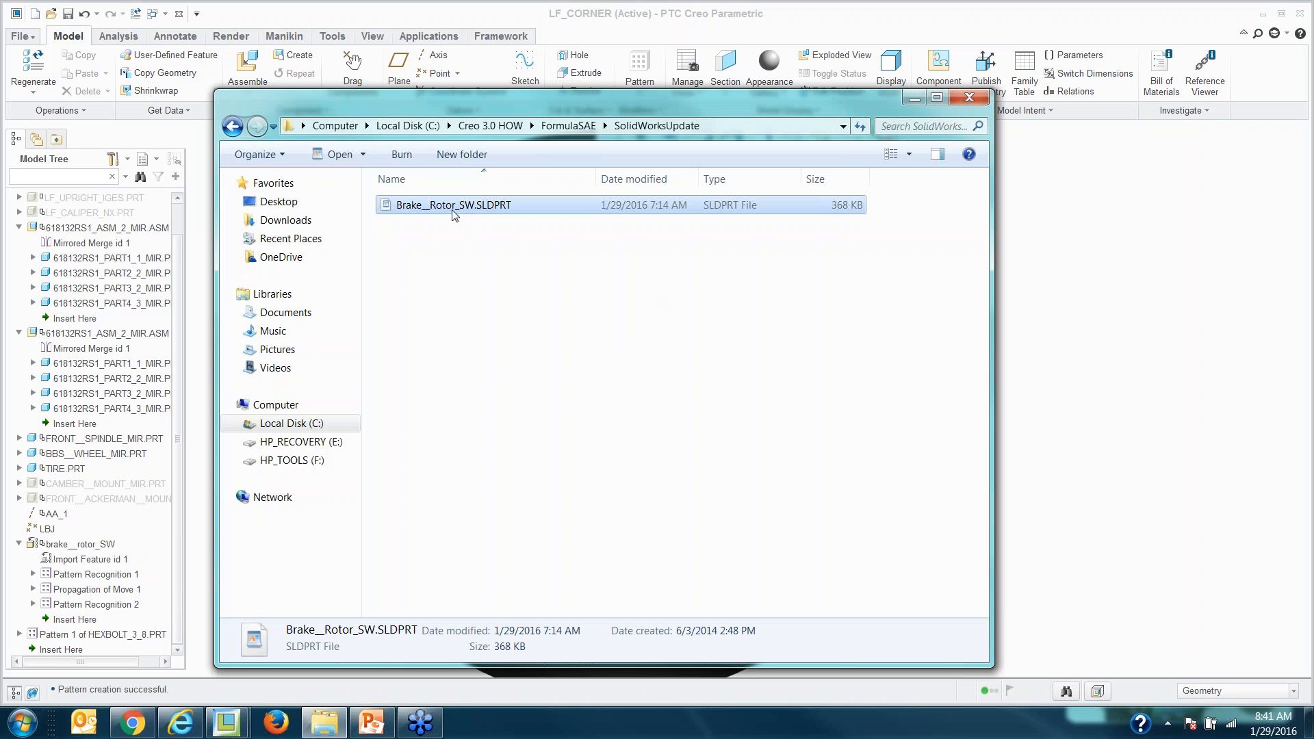
right_click(453, 213)
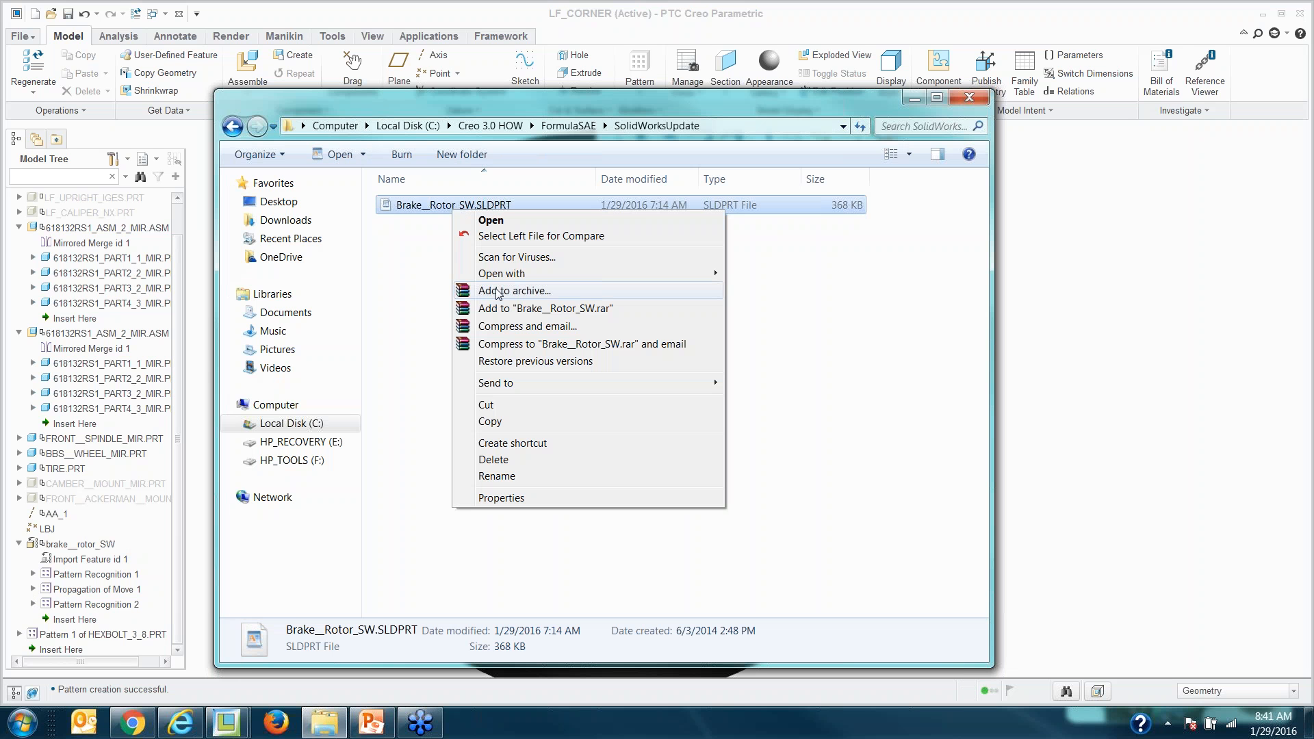
left_click(503, 421)
key("alt+Up")
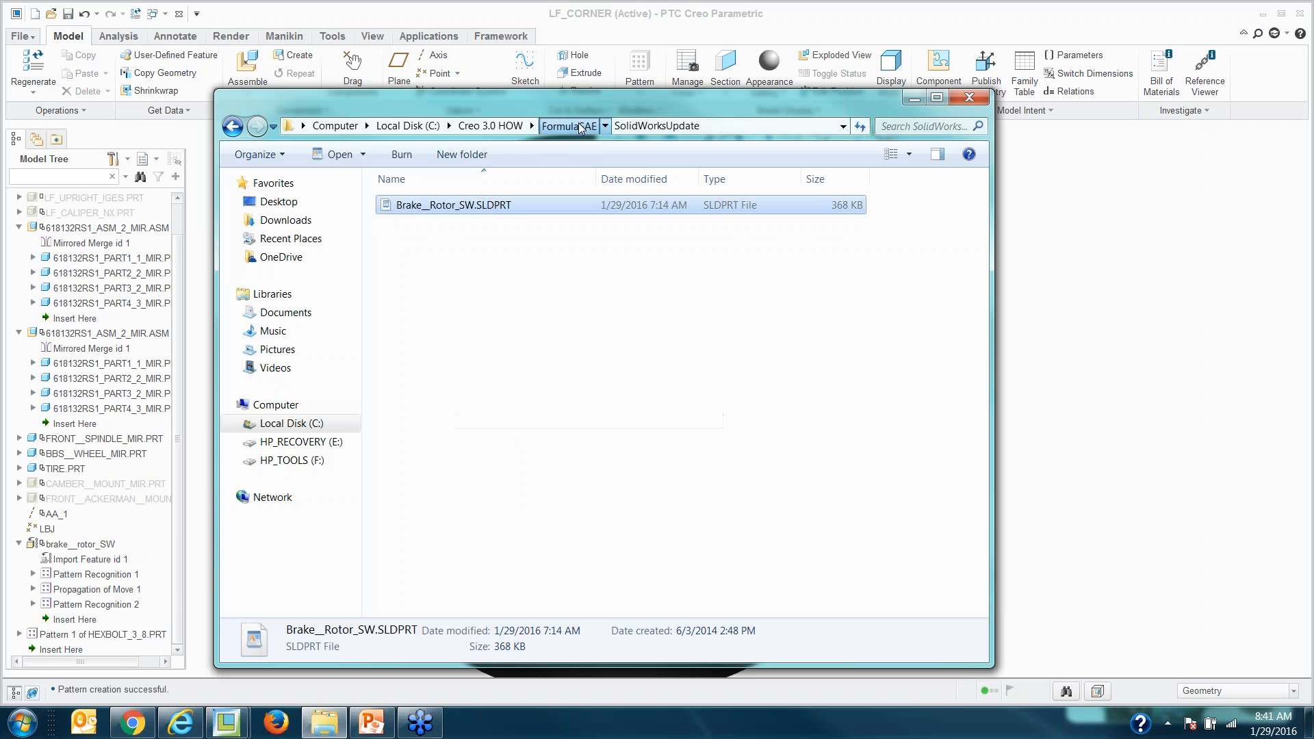
right_click(556, 282)
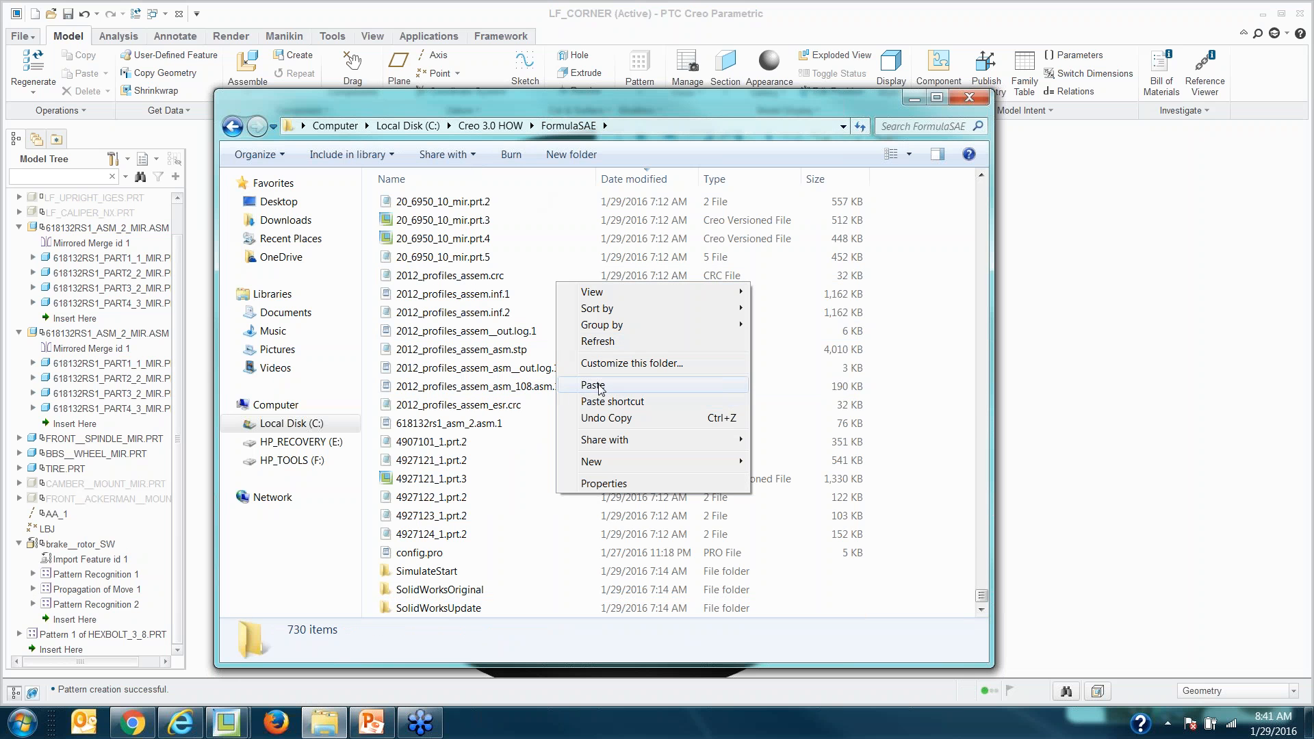
left_click(582, 385)
left_click(590, 284)
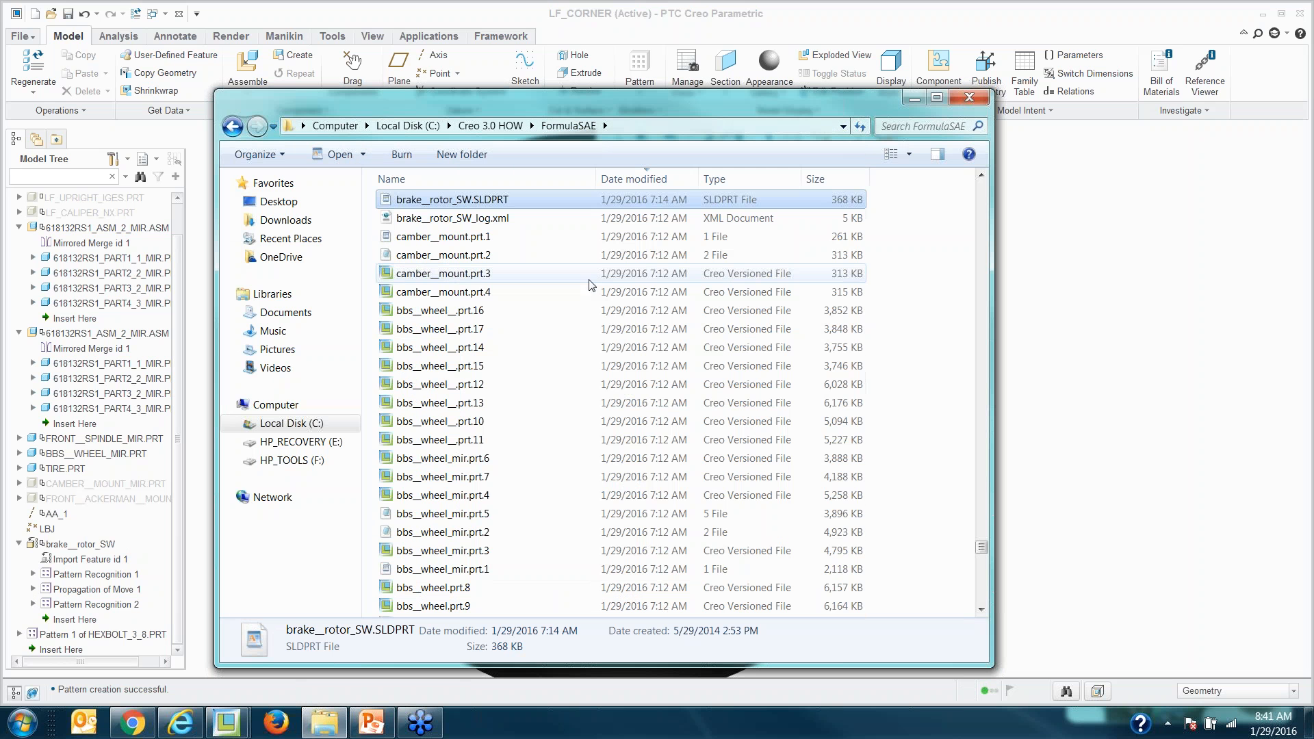
left_click(915, 98)
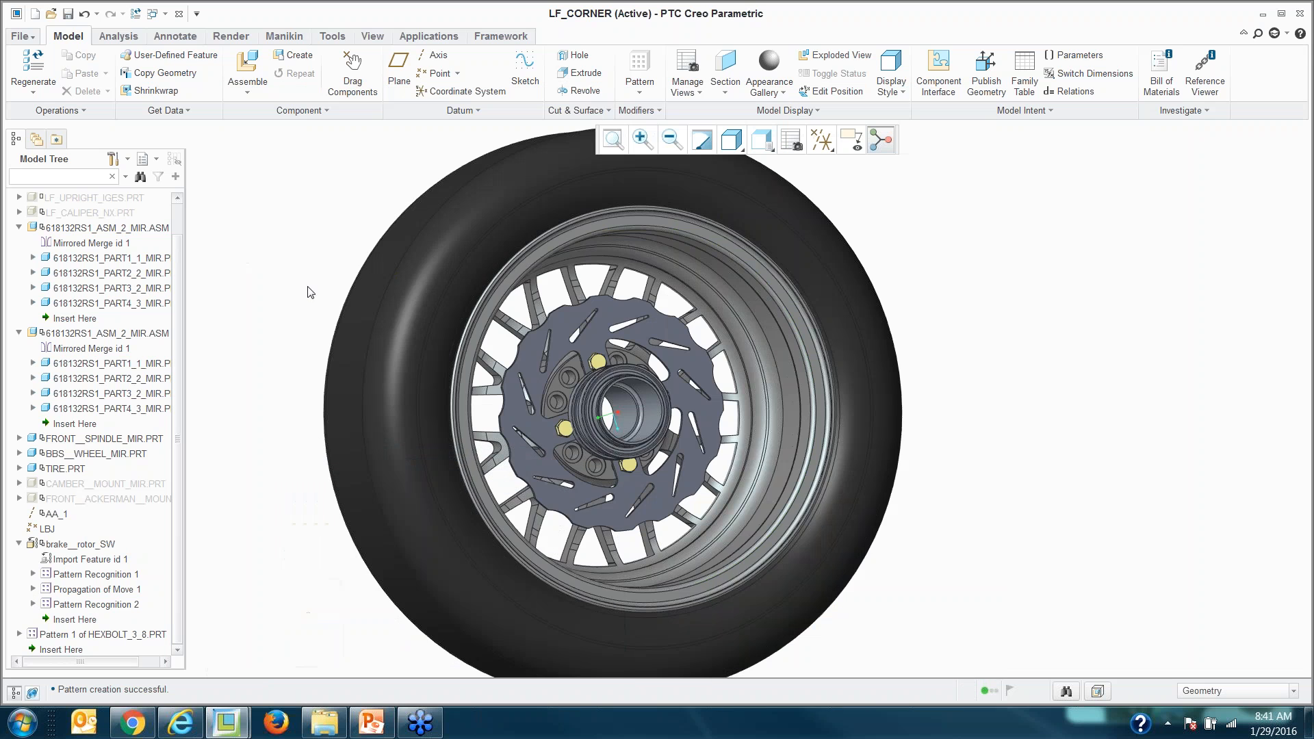
Step: Run an ATB status check on all ATB-enabled imported geometry, review the log for BRAKE__ROTOR_SW, and close it
scroll(586, 419, "down", 2)
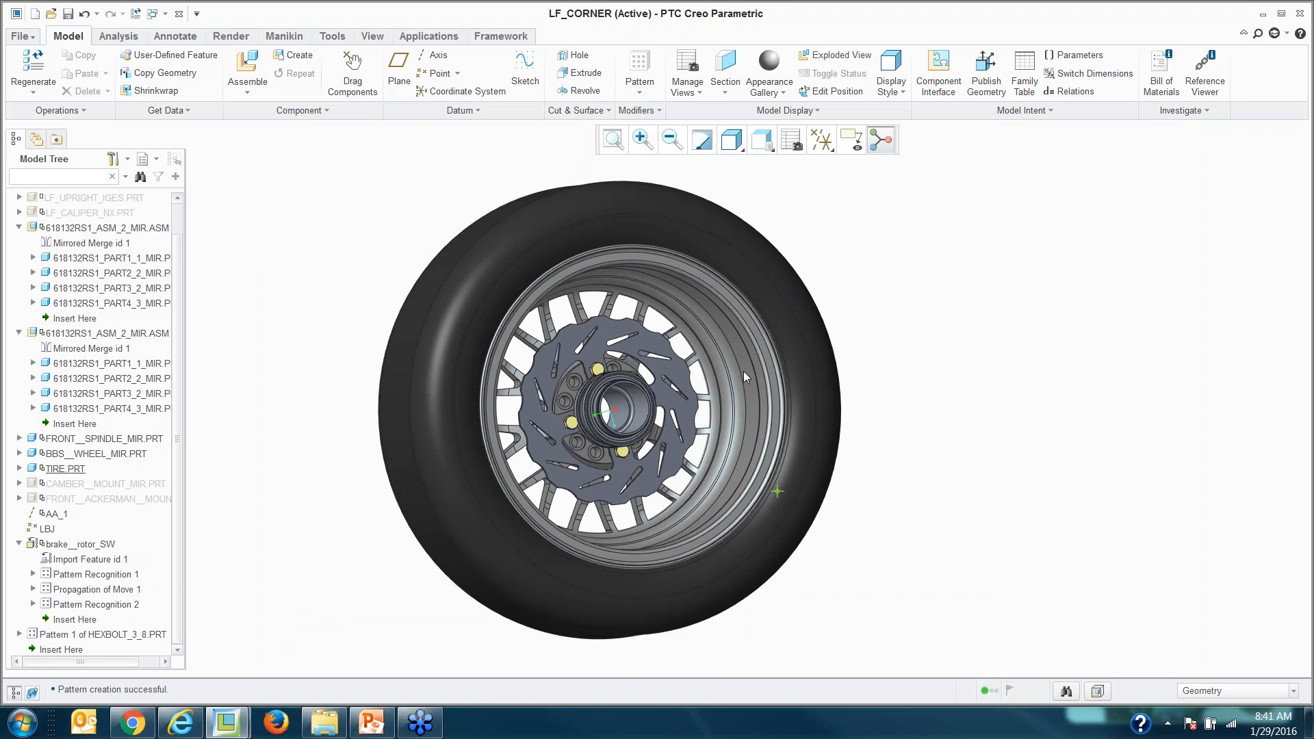
left_click(100, 112)
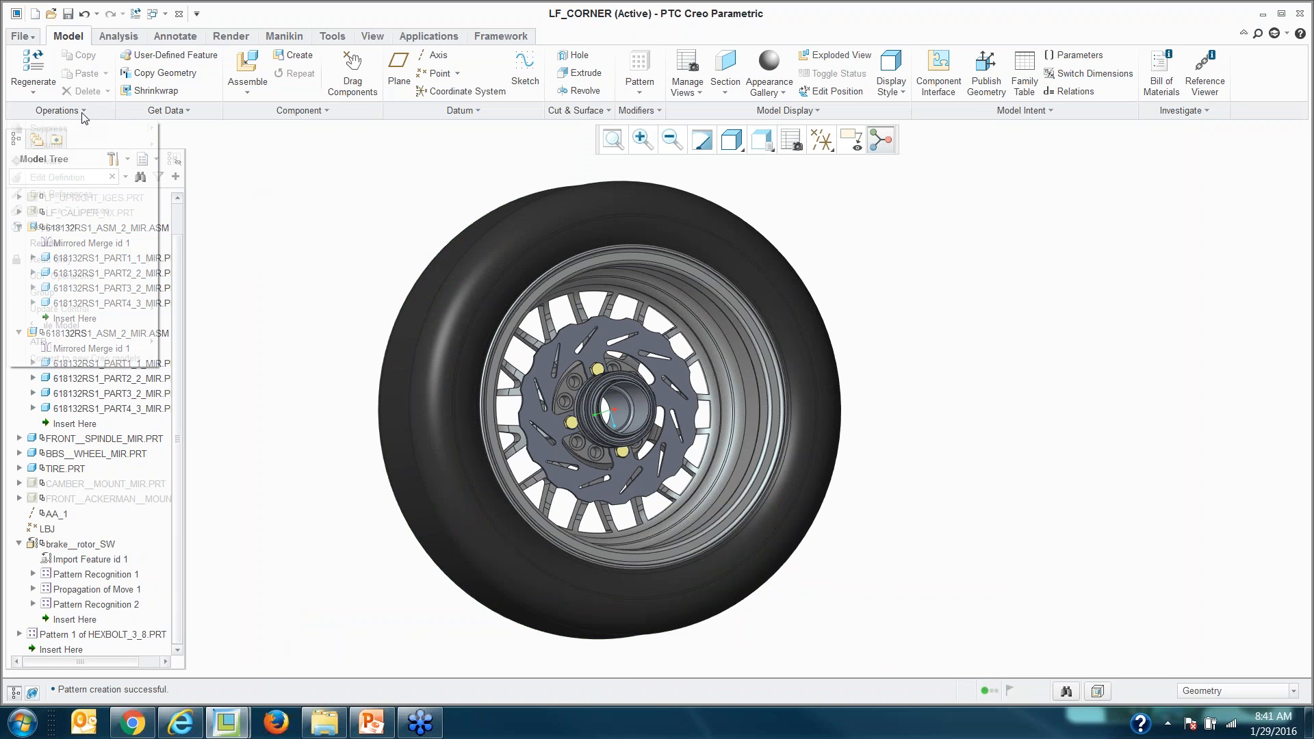
mouse_move(108, 345)
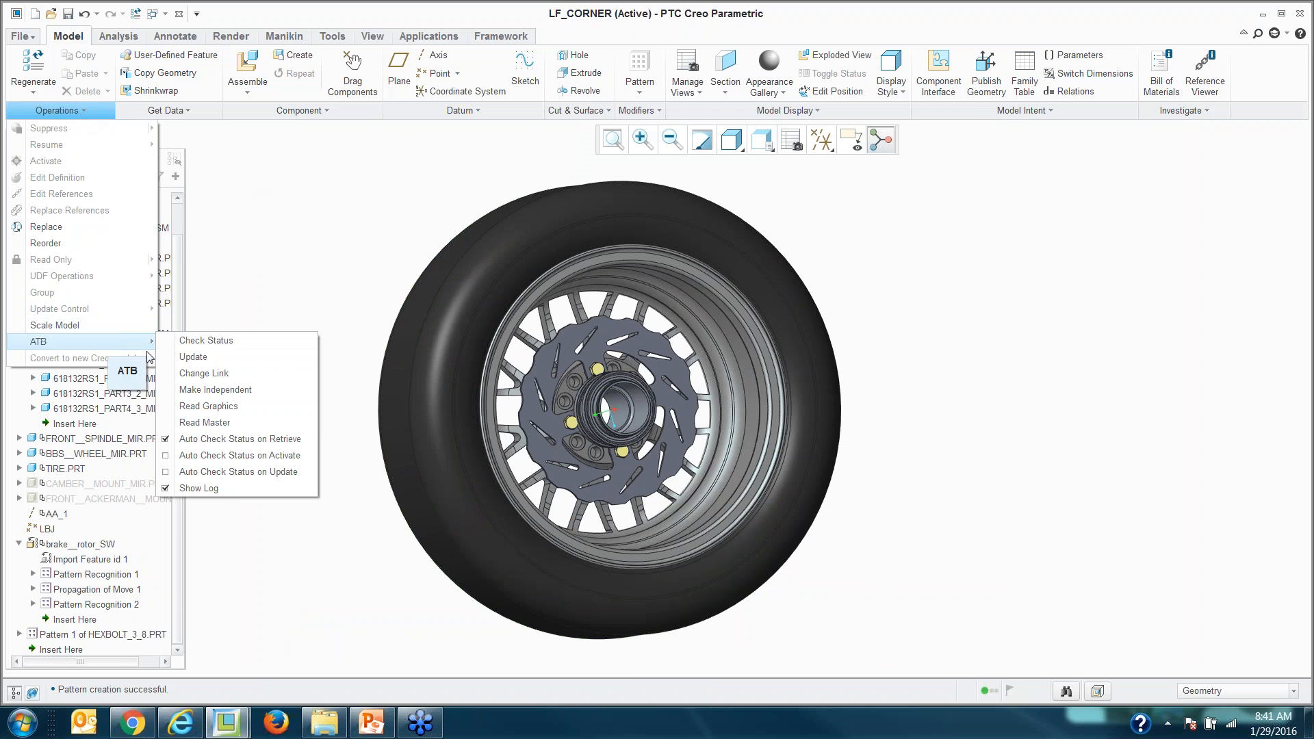
left_click(206, 341)
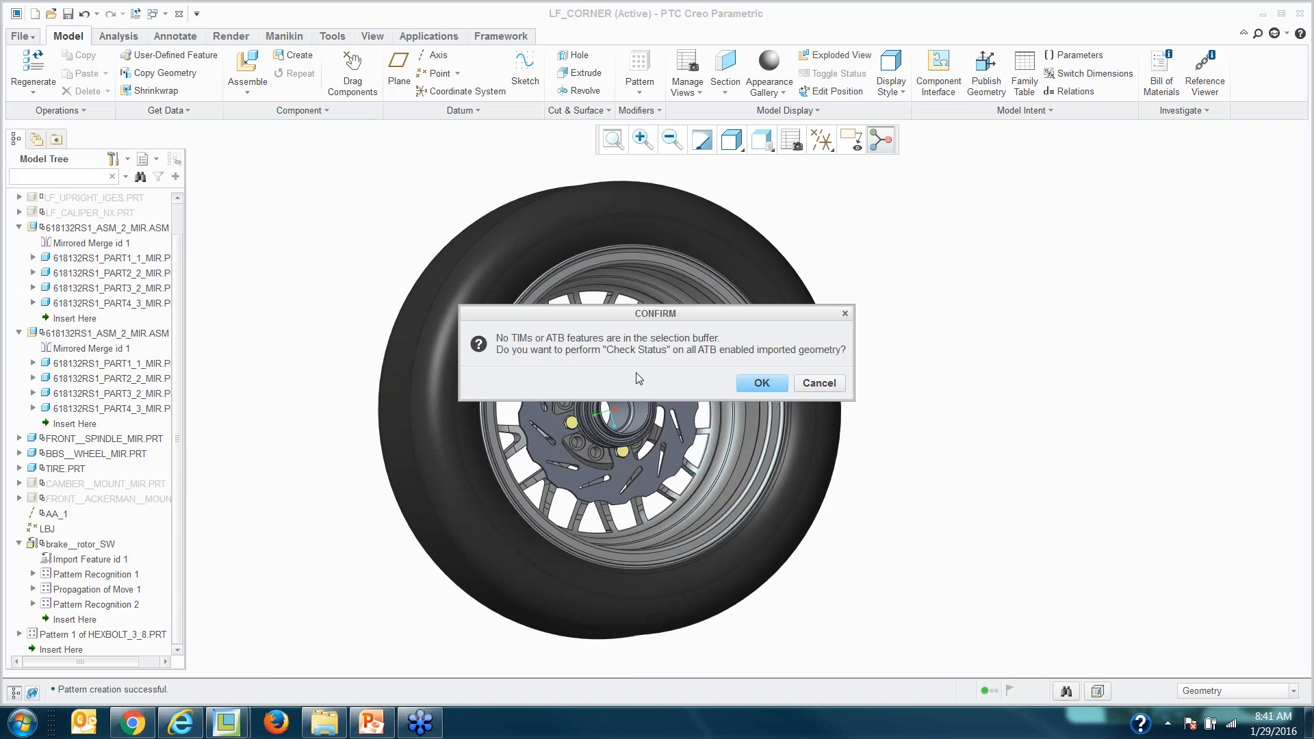
left_click_drag(707, 319, 571, 278)
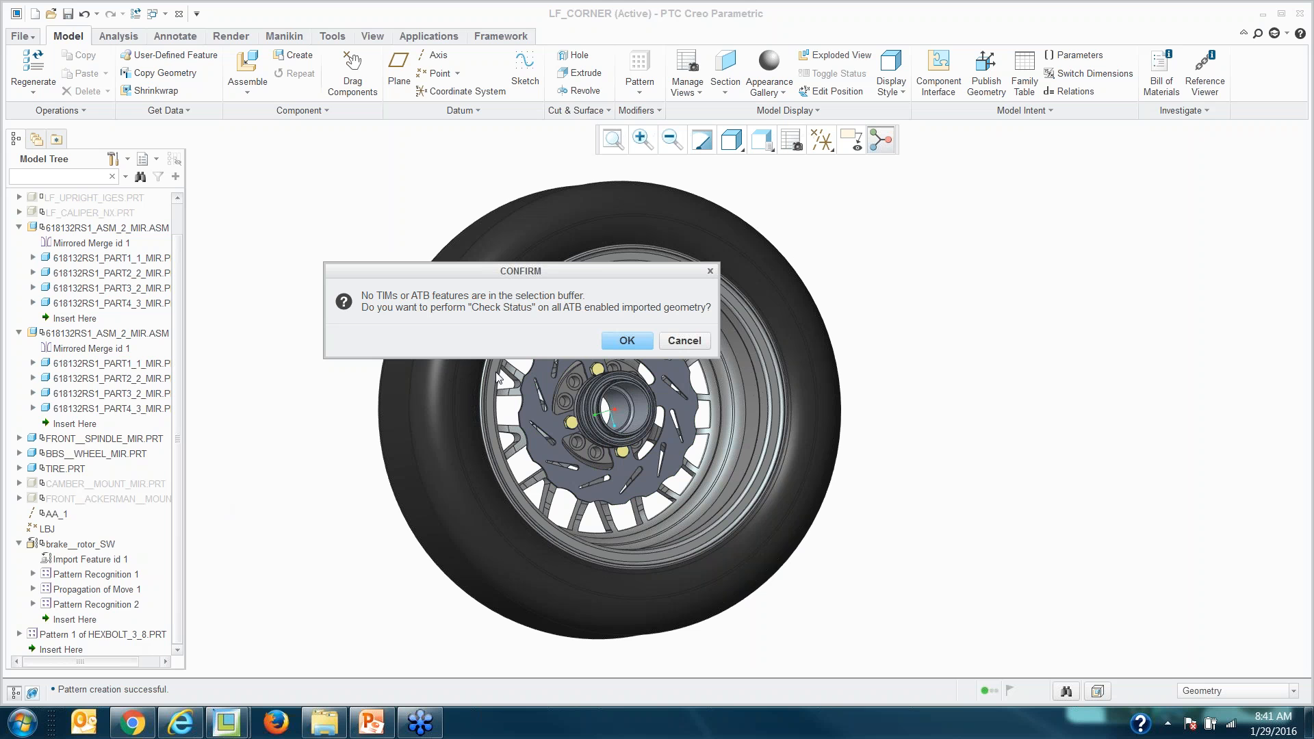
left_click(623, 341)
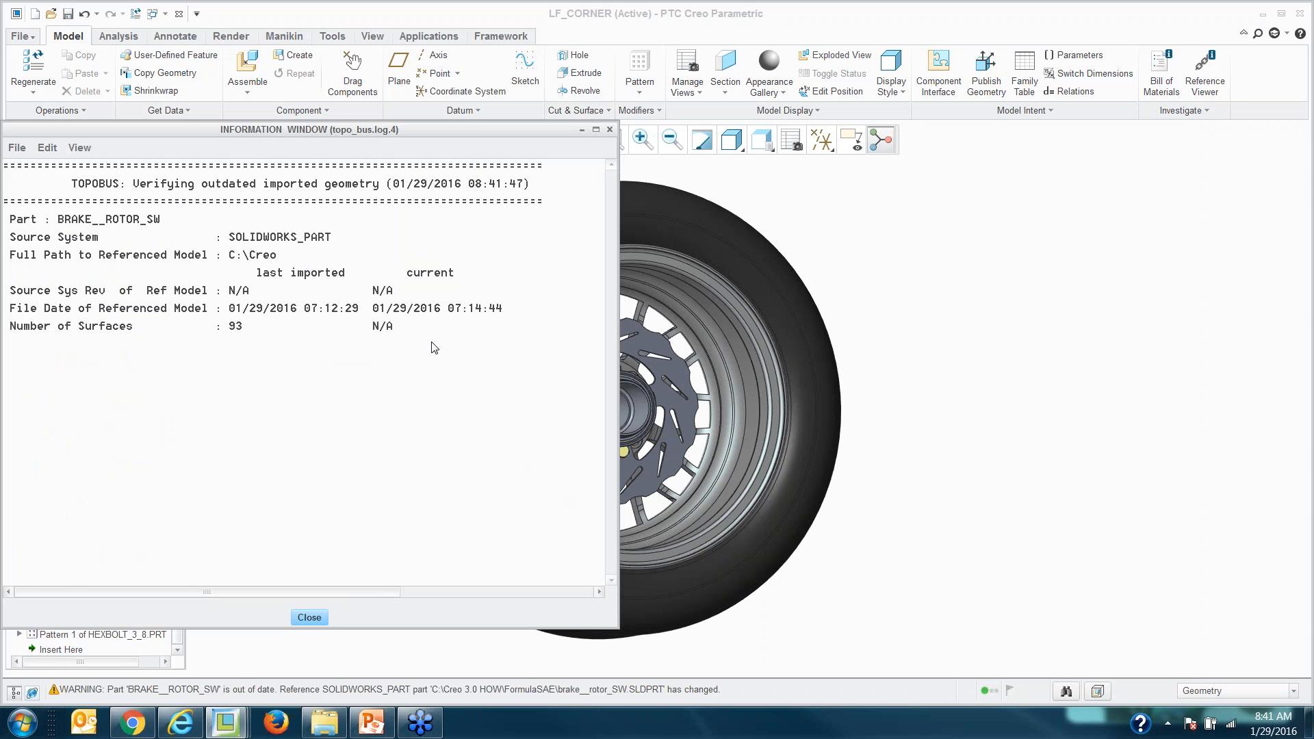
left_click(308, 618)
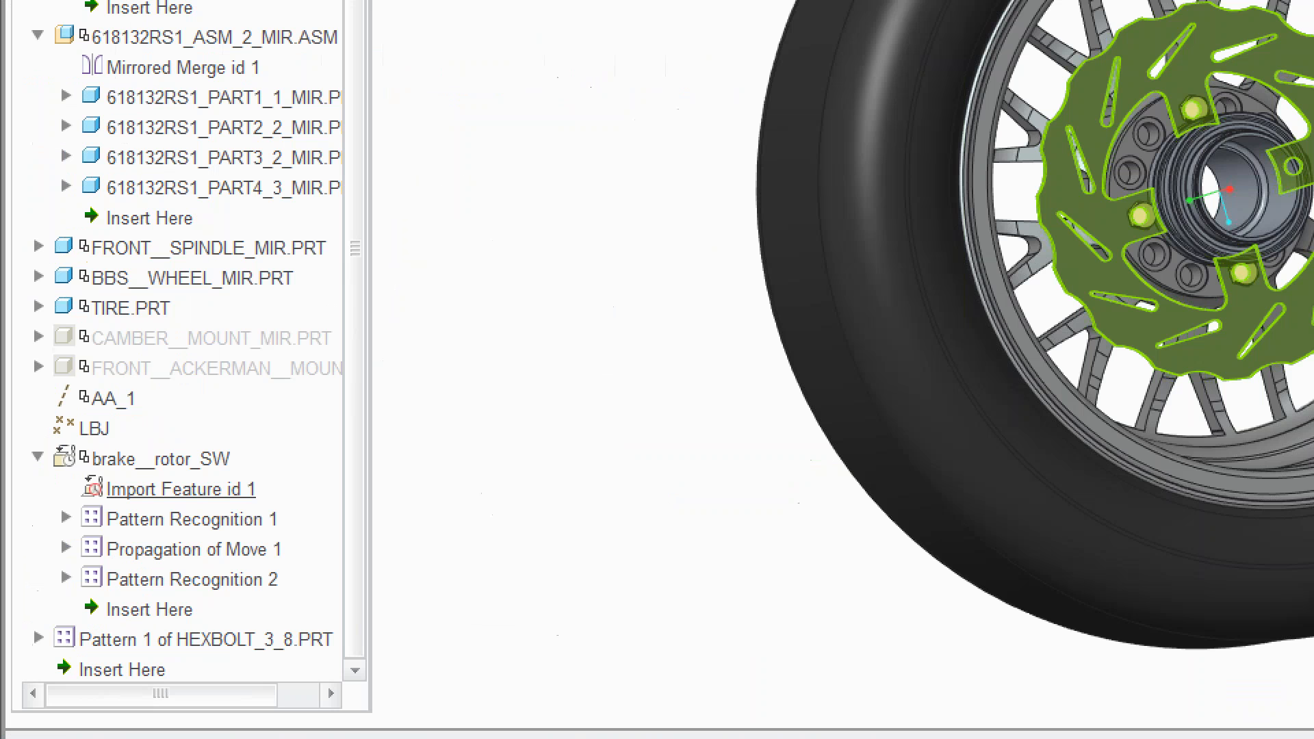
mouse_move(61, 466)
left_mouse_down()
mouse_move(105, 473)
mouse_move(100, 436)
mouse_move(71, 434)
mouse_move(66, 478)
left_mouse_up()
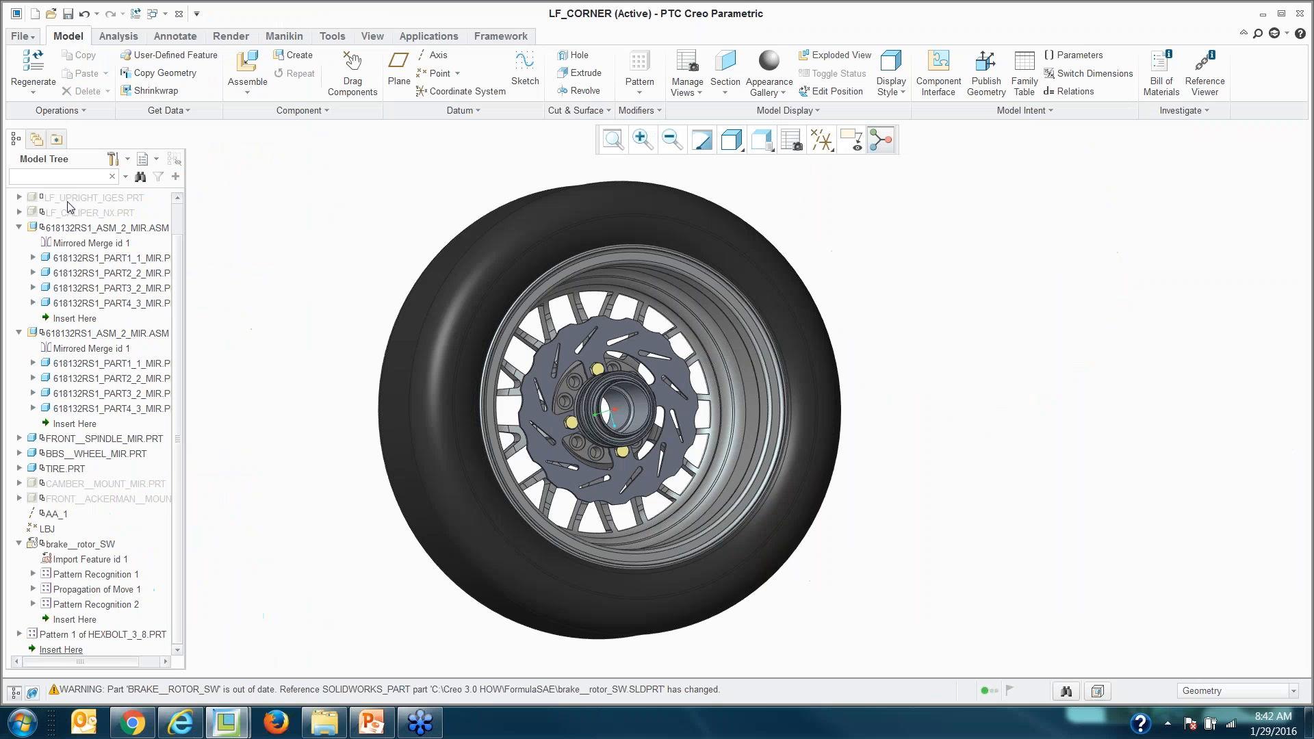
Step: Update all ATB-enabled imported geometry from the revised SolidWorks rotor file, accepting the removal of undisplayed objects from session
scroll(541, 274, "up", 3)
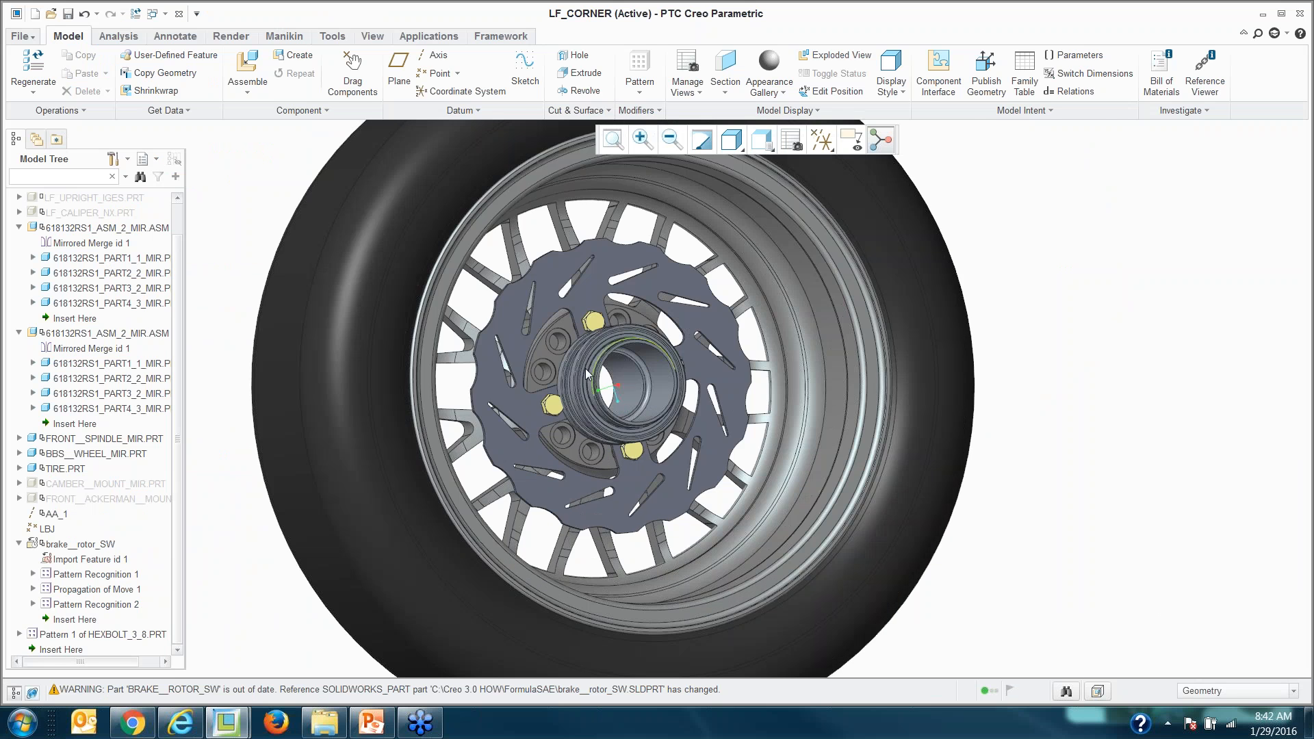
scroll(540, 274, "up", 2)
scroll(537, 206, "up", 2)
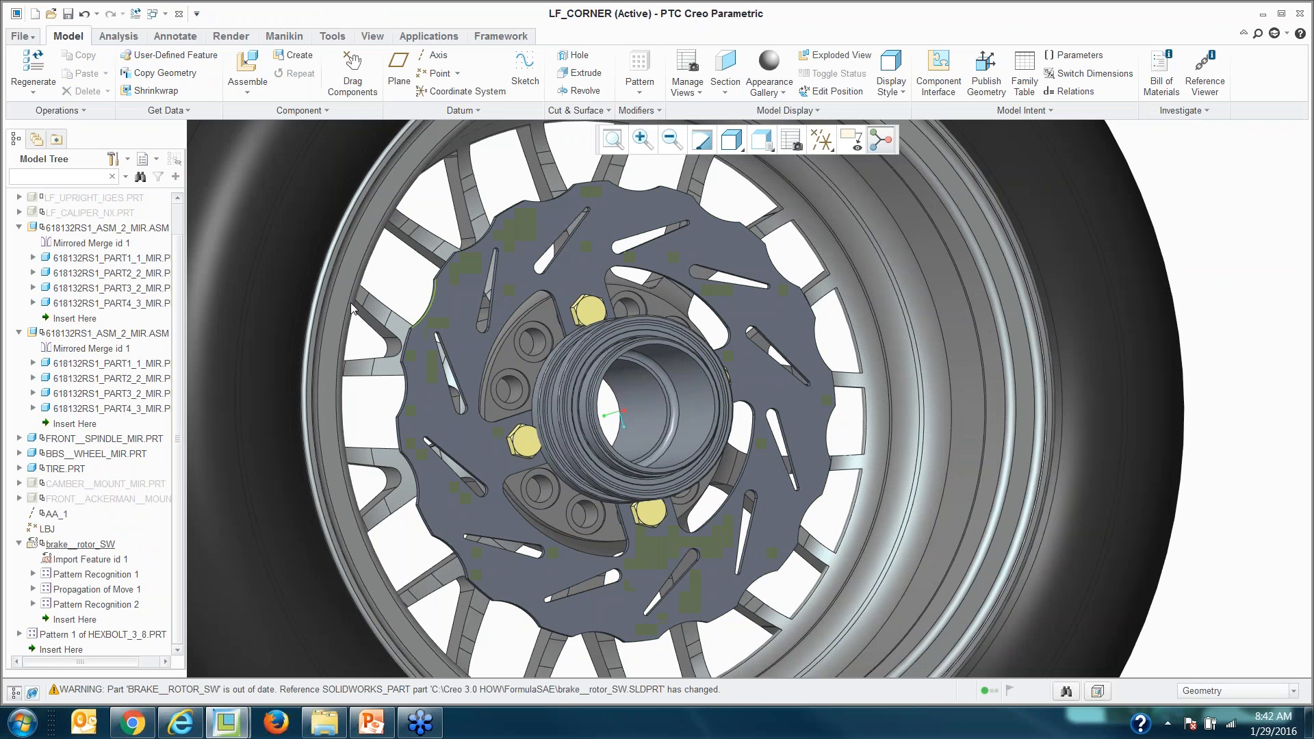
left_click(85, 111)
mouse_move(85, 342)
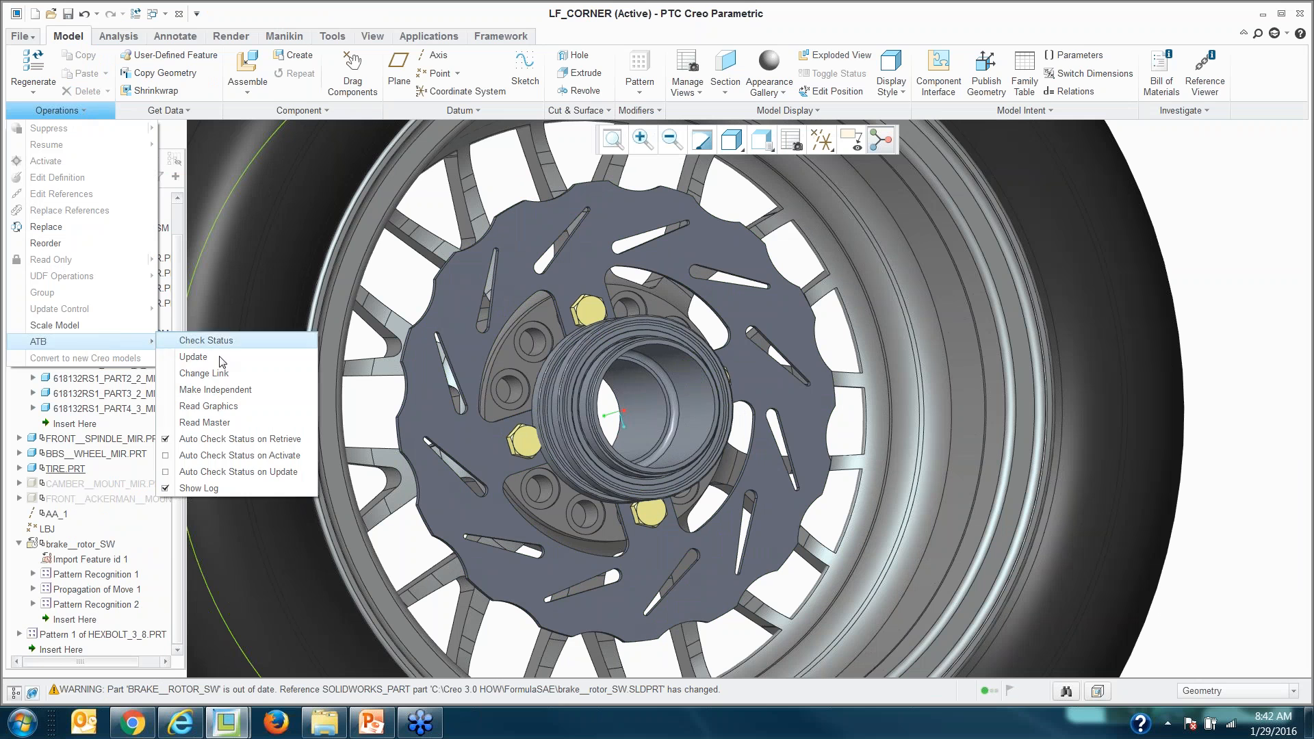
left_click(195, 357)
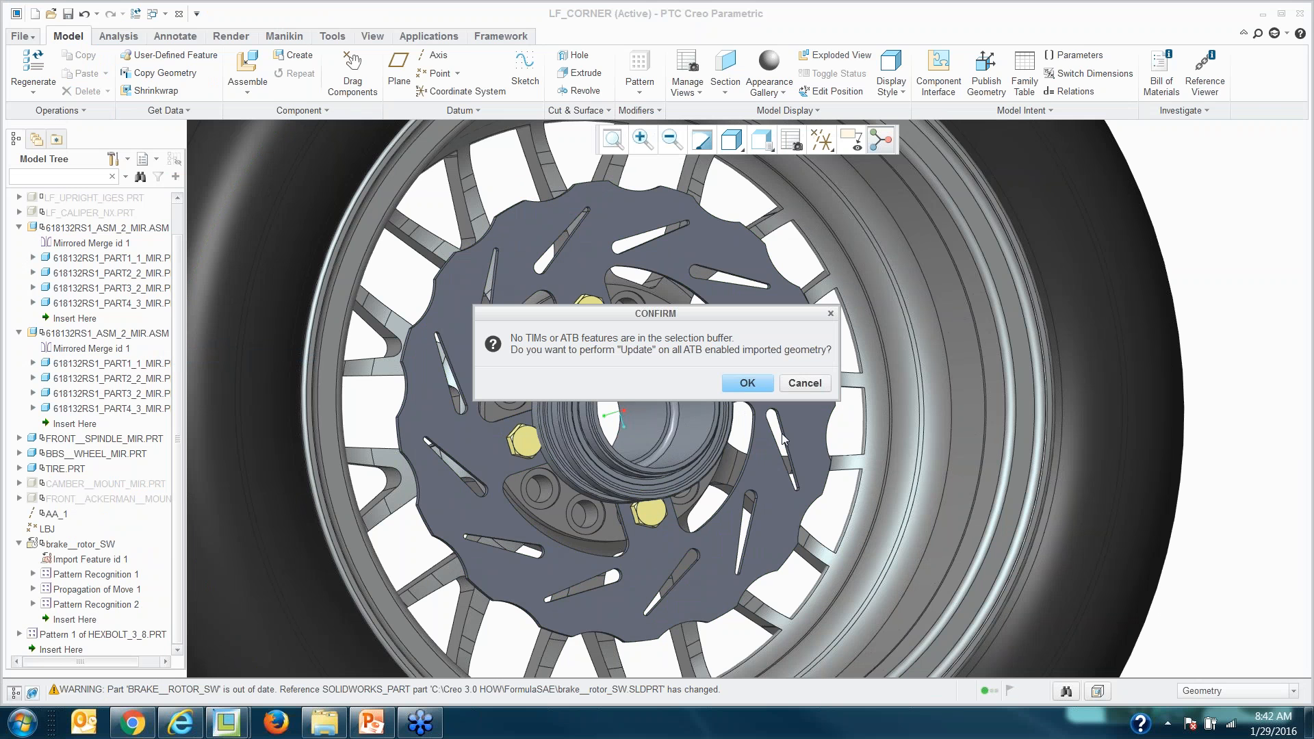
left_click(748, 384)
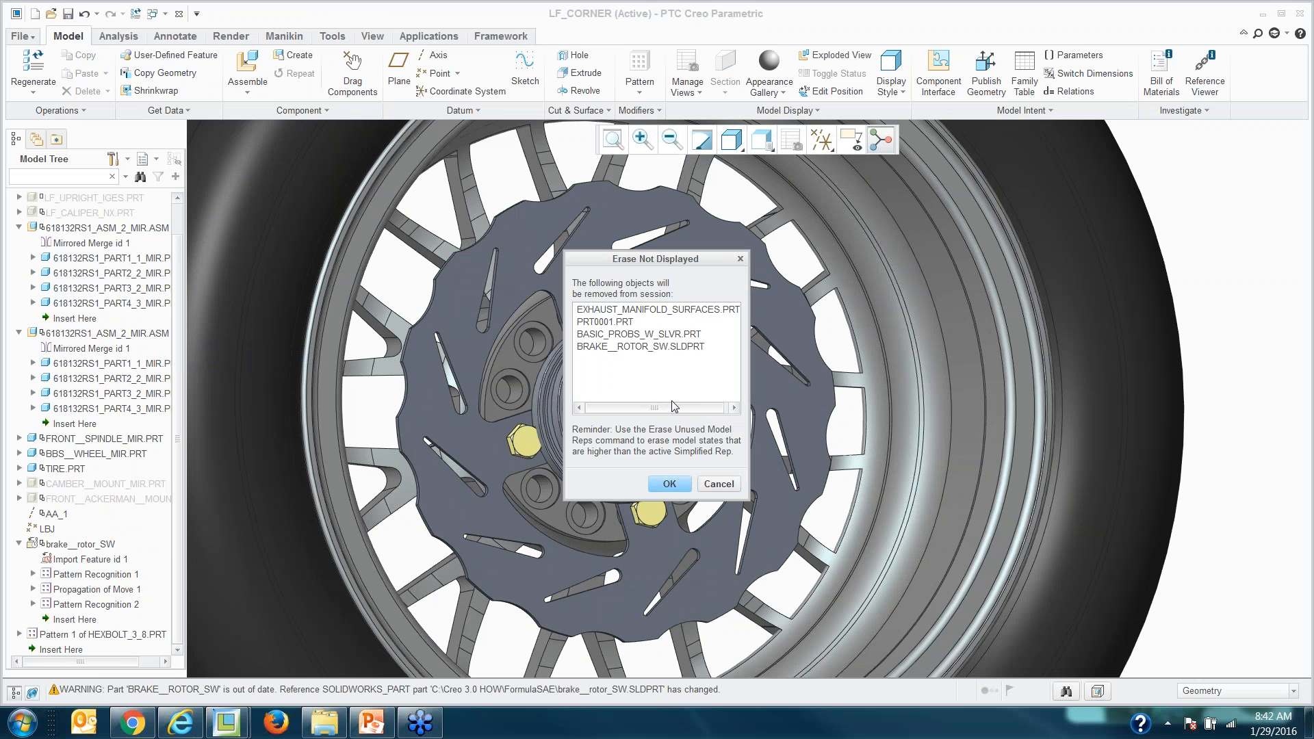
left_click(670, 485)
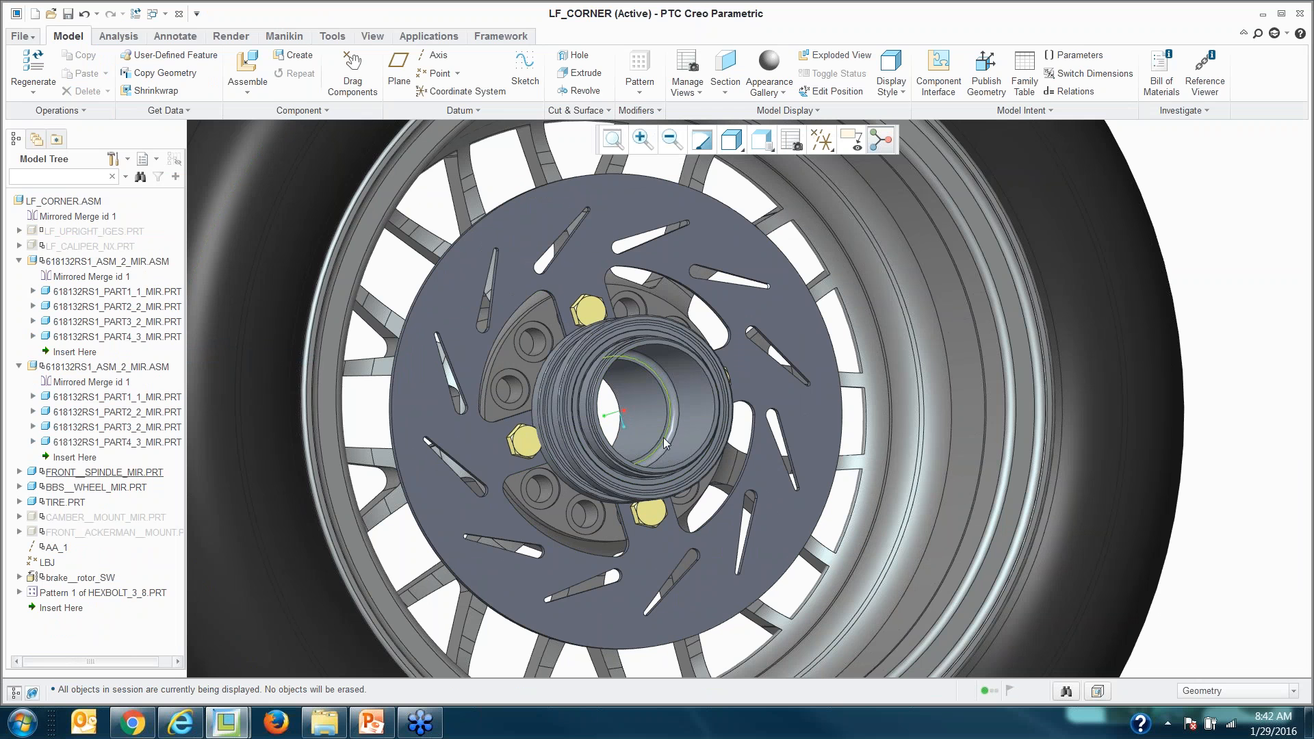
Step: Examine the system information report for the licensed Creo options, including the Collaboration Extensions and PTC_Creo_Unite, and close it
left_click(21, 39)
mouse_move(61, 314)
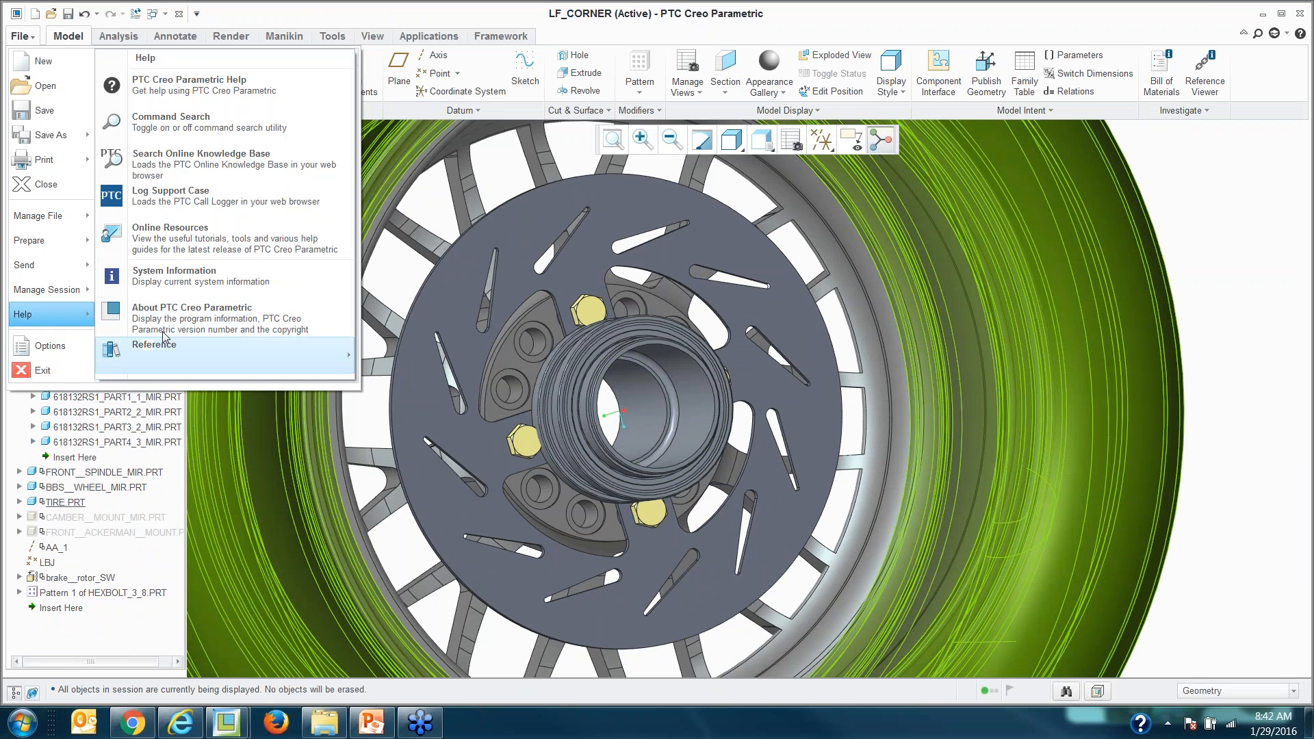
left_click(165, 277)
scroll(382, 398, "down", 10)
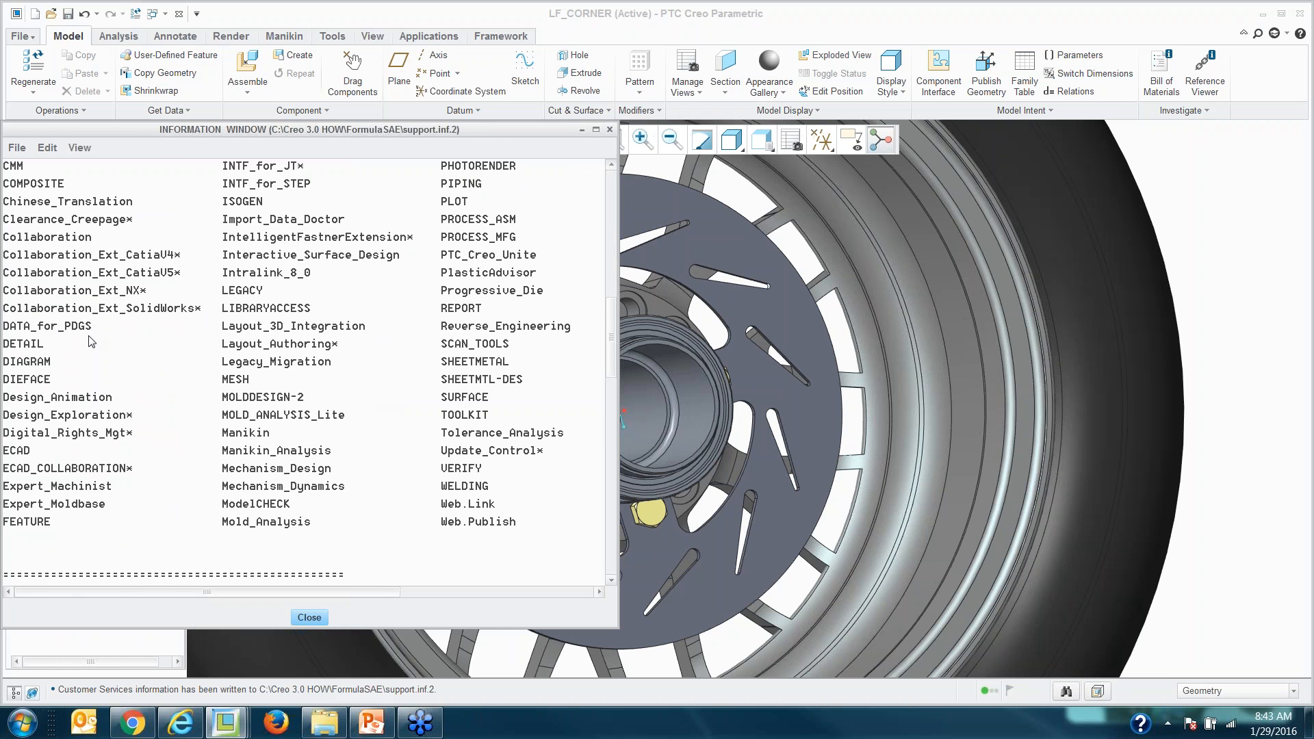
left_click(310, 618)
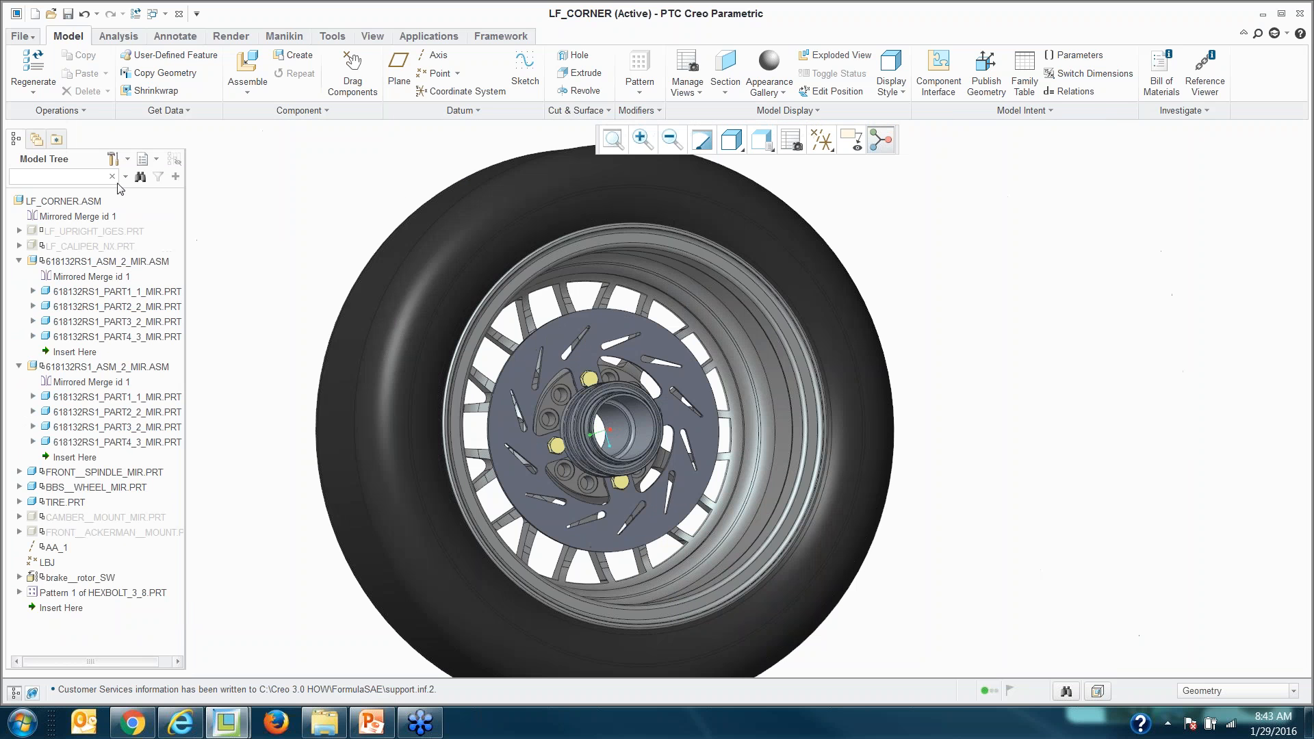
Step: Inspect the export formats available for saving a copy of LF_CORNER.ASM, including SolidWorks Assembly (*.sldasm), without saving anything
left_click(22, 36)
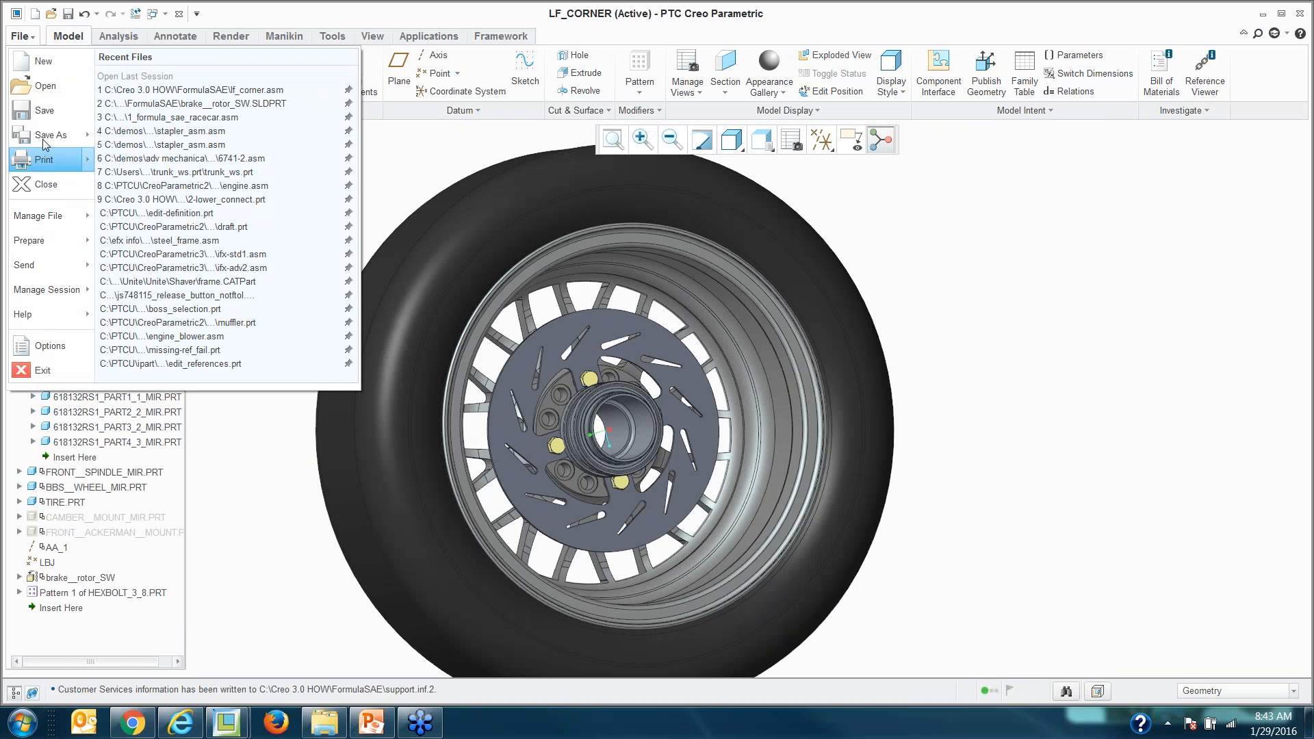
left_click(44, 137)
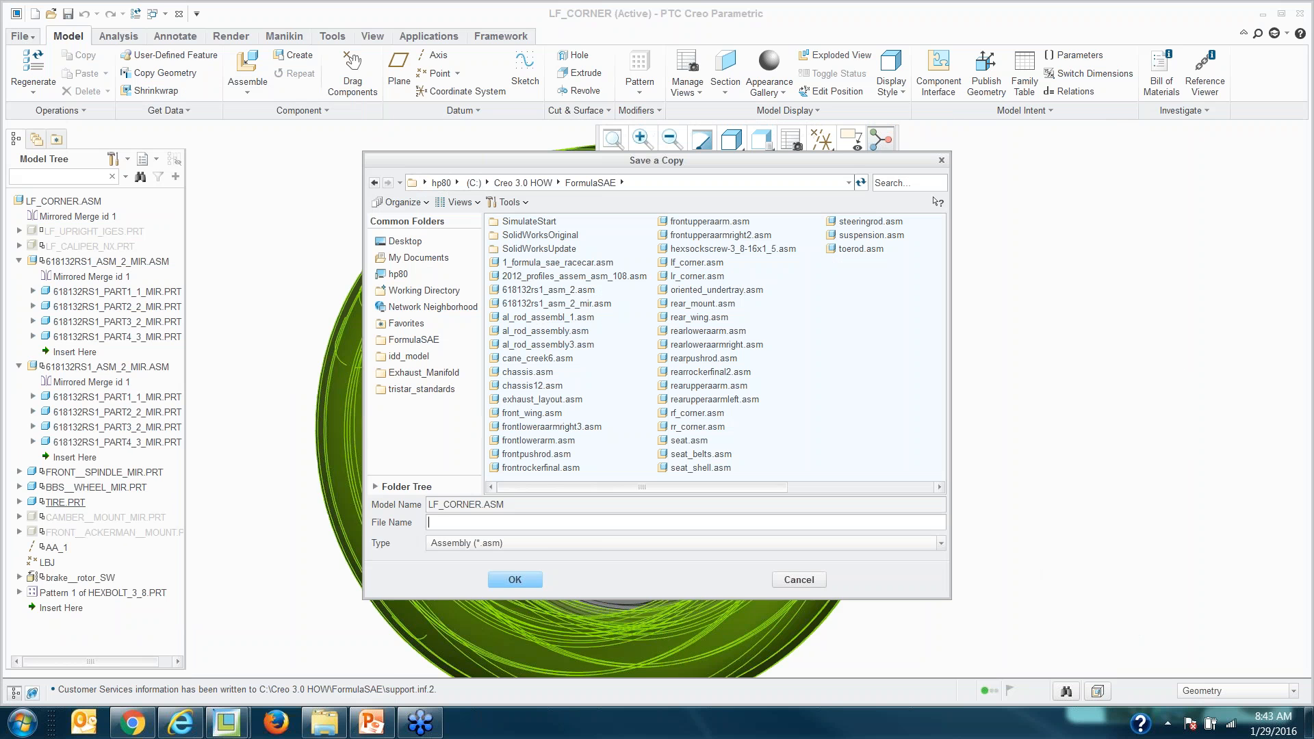
left_click(539, 542)
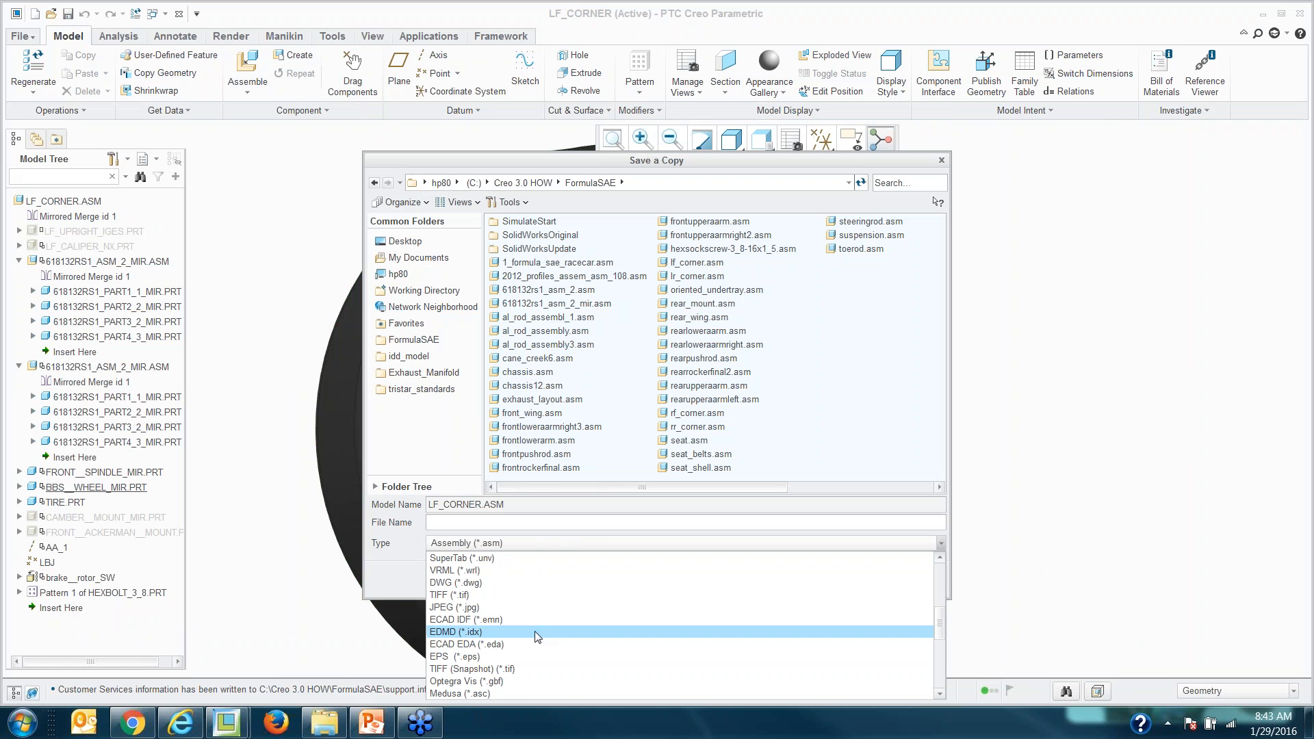
scroll(538, 640, "down", 3)
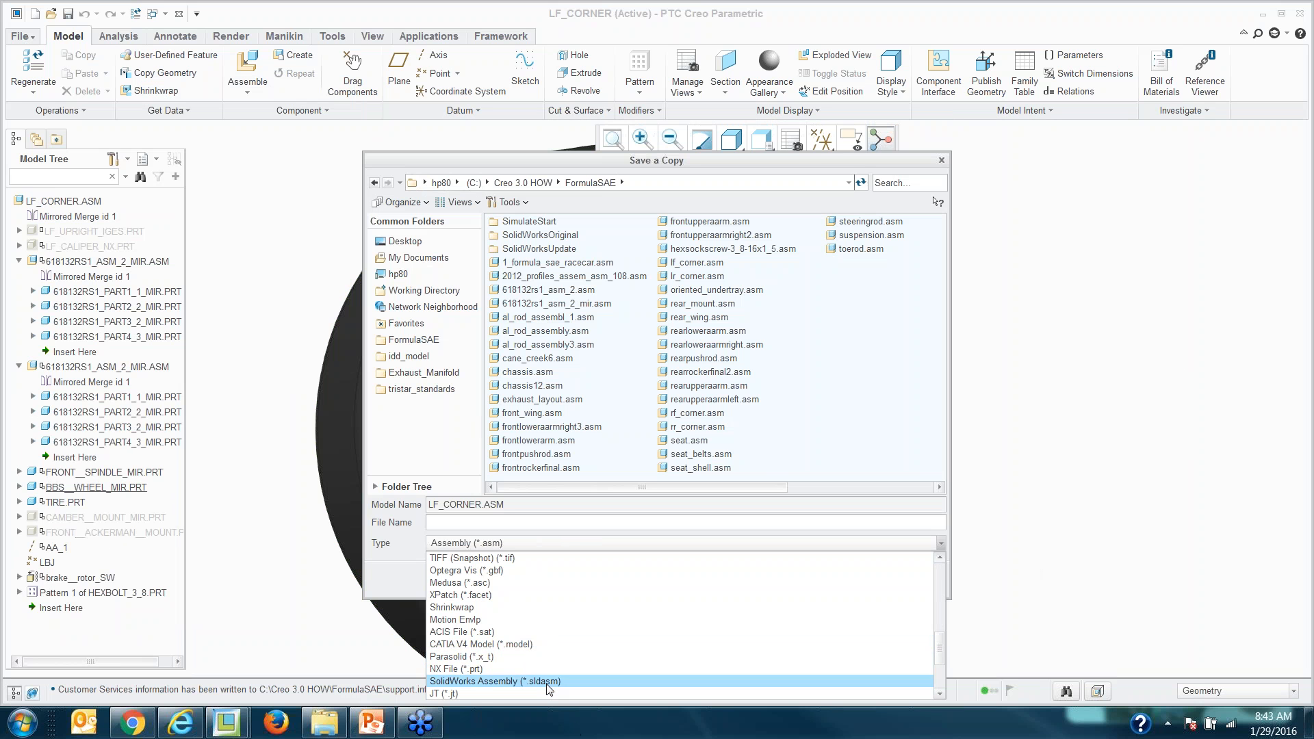
left_click(384, 564)
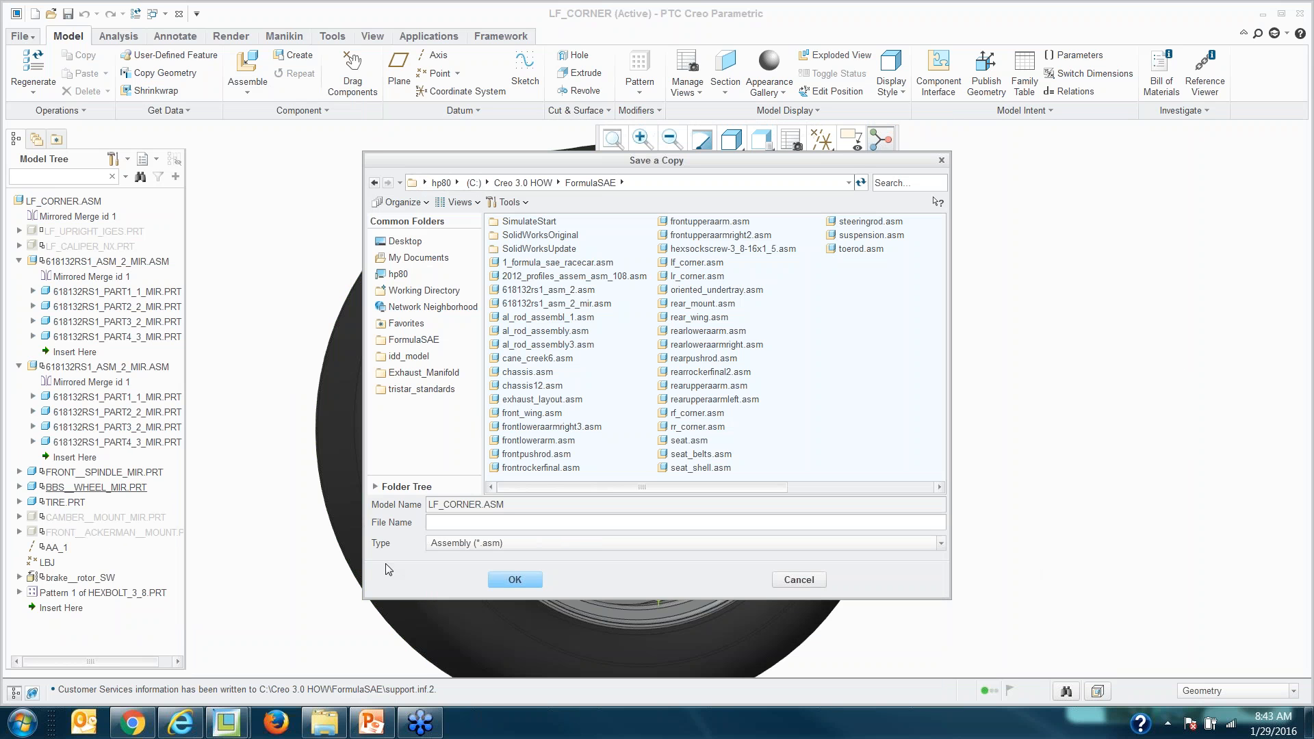
left_click(799, 579)
Step: Switch to 2016webinar1.pptx in PowerPoint, present from the Geometry Edits slide to the Helpful Links slide, and end the show
mouse_move(372, 722)
left_click(406, 653)
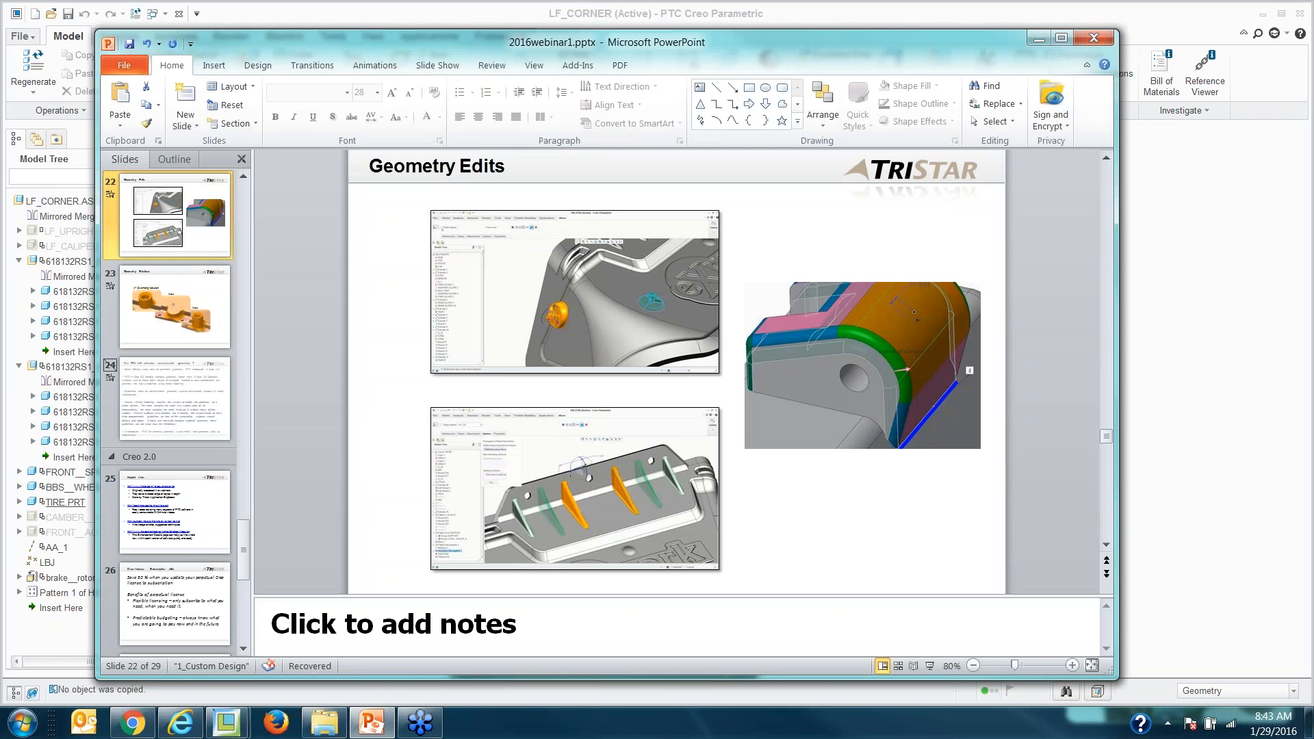
left_click(930, 666)
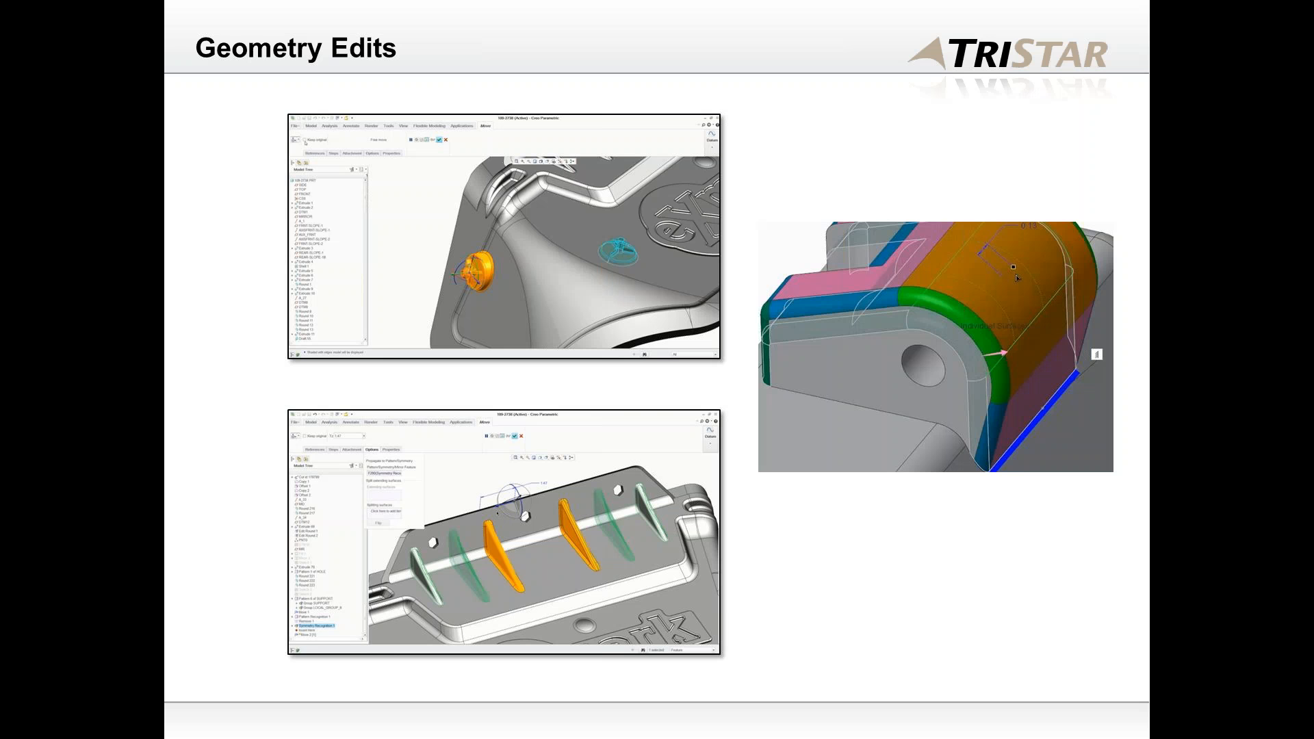
key("Right")
key("Right")
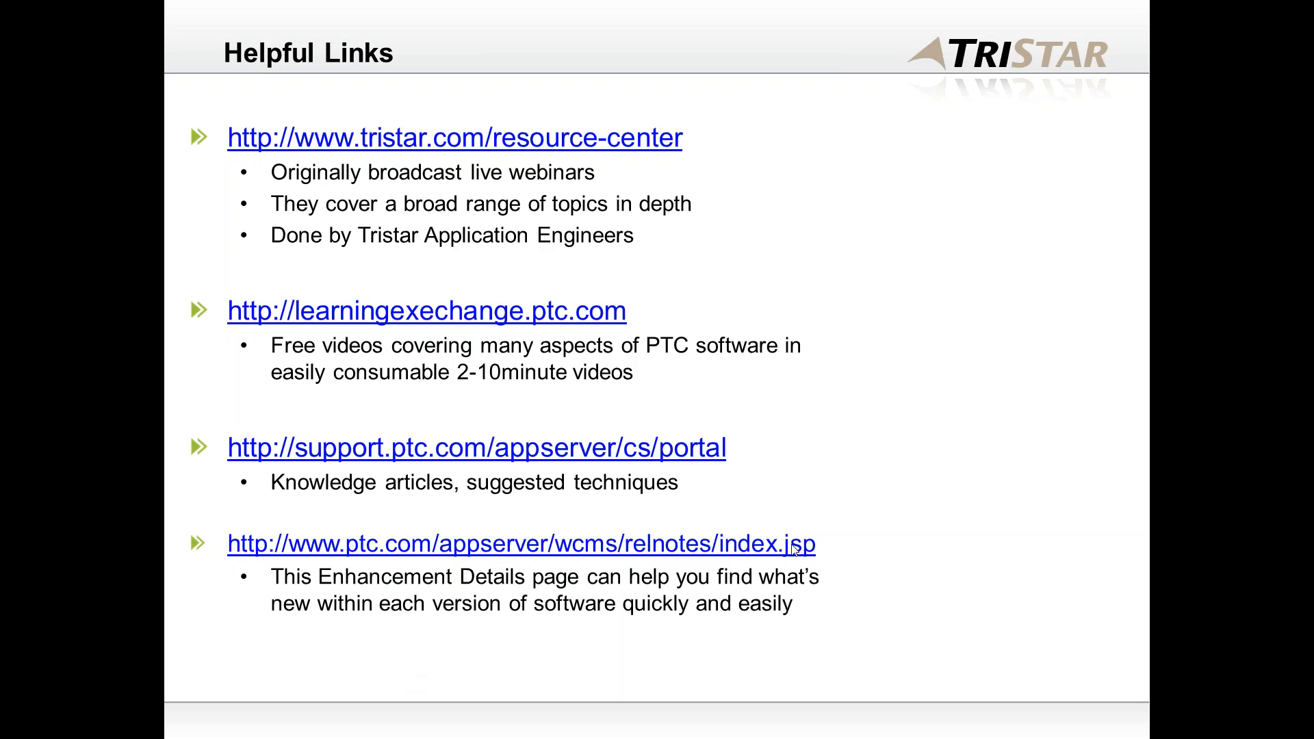
key("Escape")
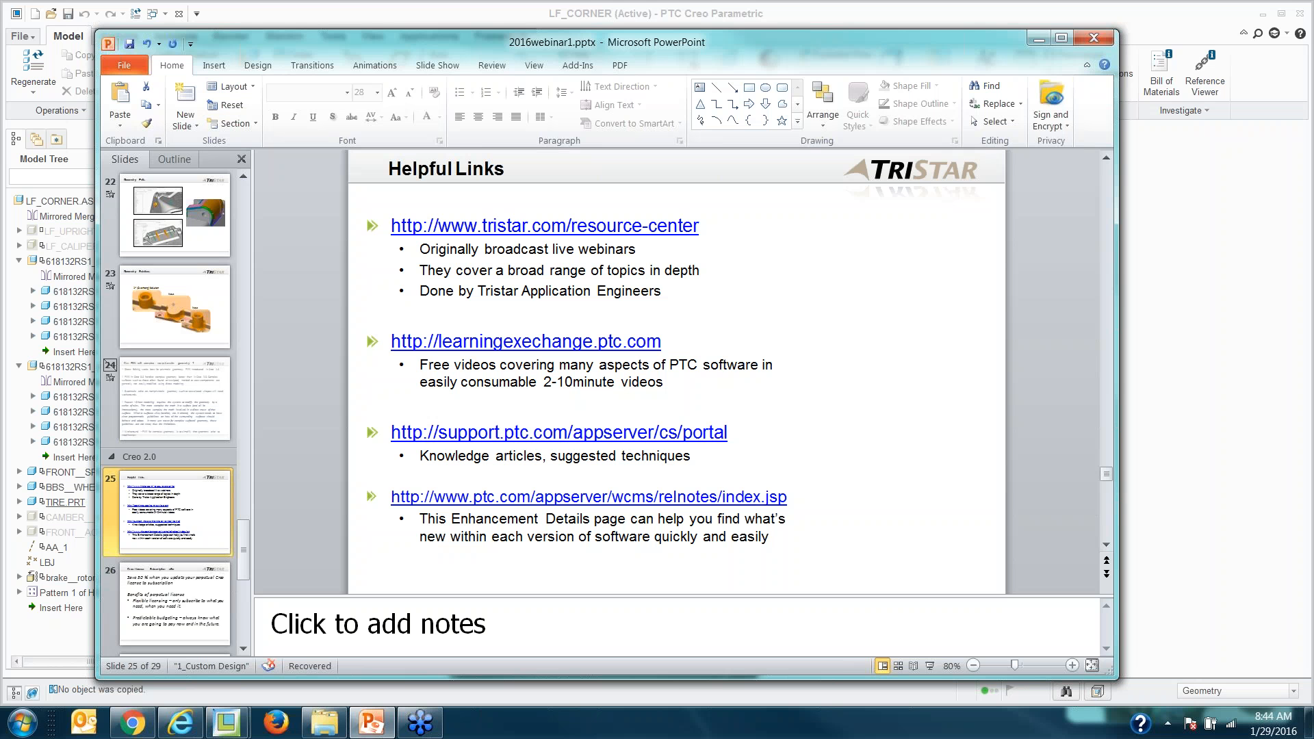
Step: Switch to Chrome in a maximized window, browse the webcast replays on TriStar's CAD resource page, and show the PTC University Learning Exchange
left_click(133, 723)
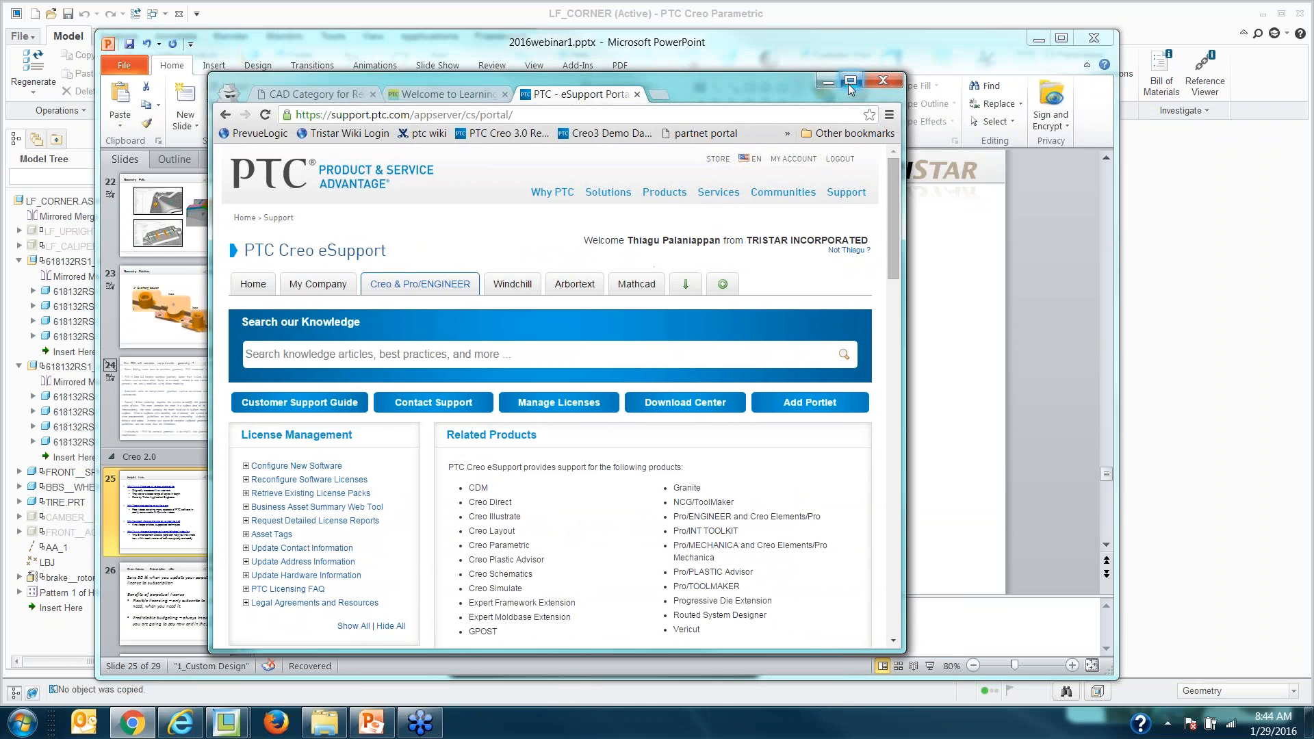
left_click(849, 82)
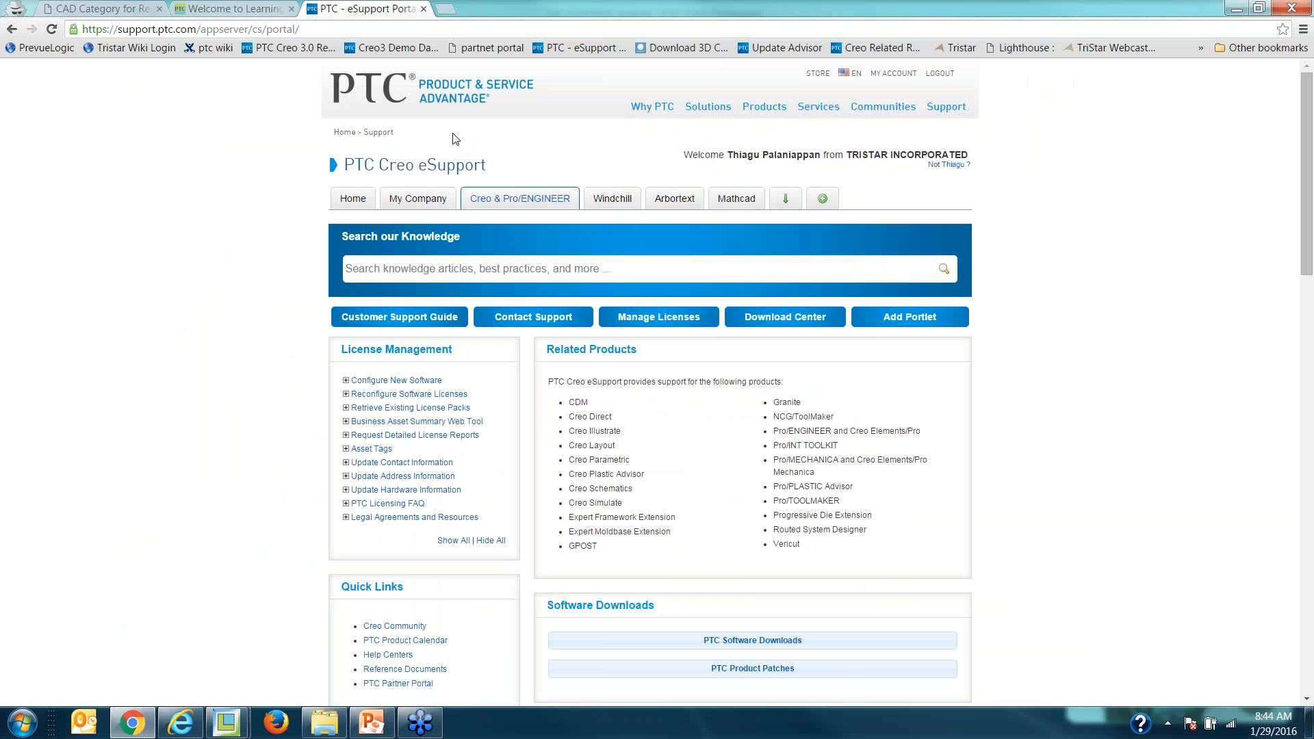
left_click(103, 8)
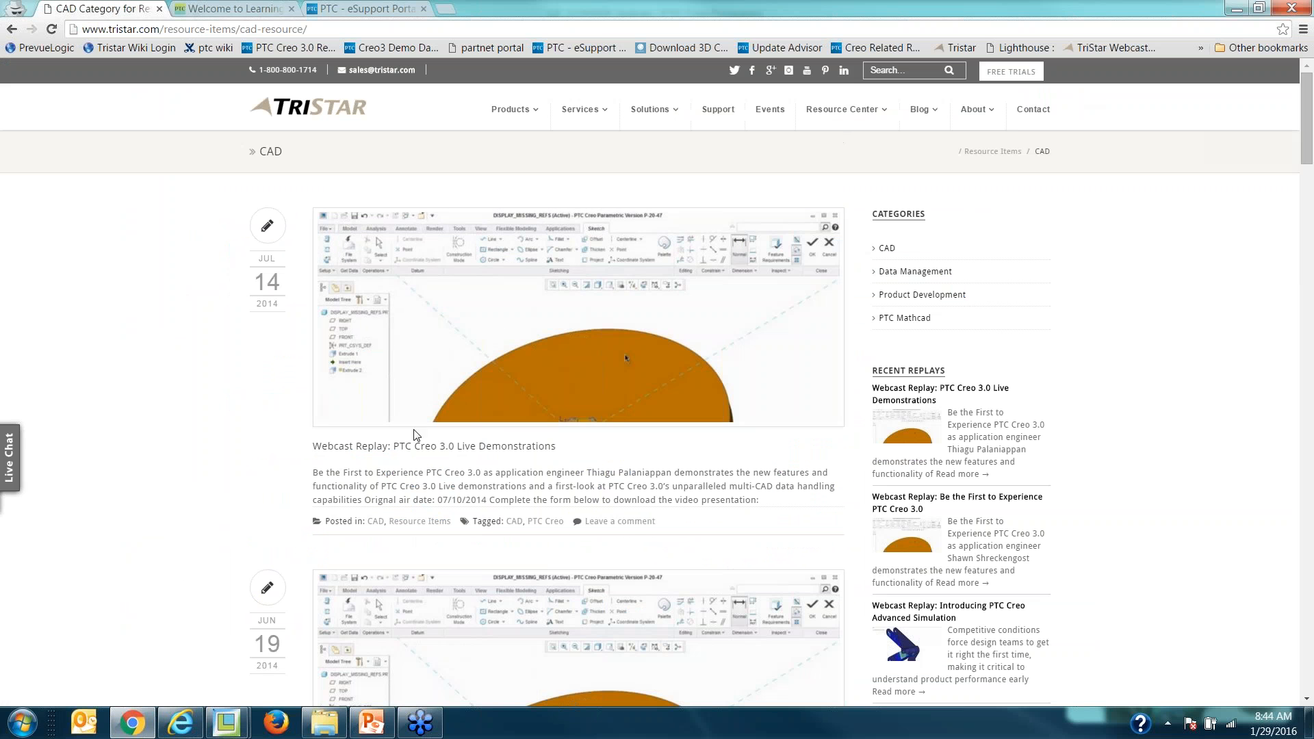
scroll(214, 396, "down", 2)
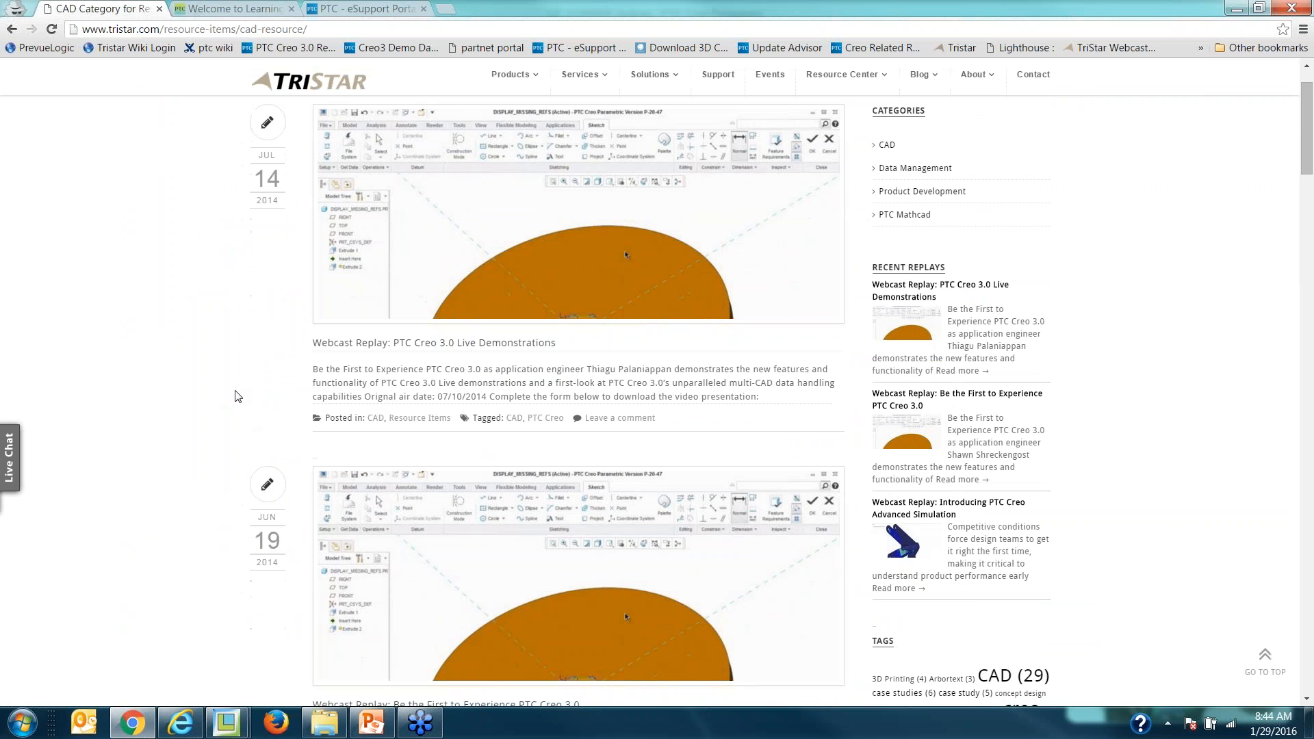
scroll(238, 396, "down", 1)
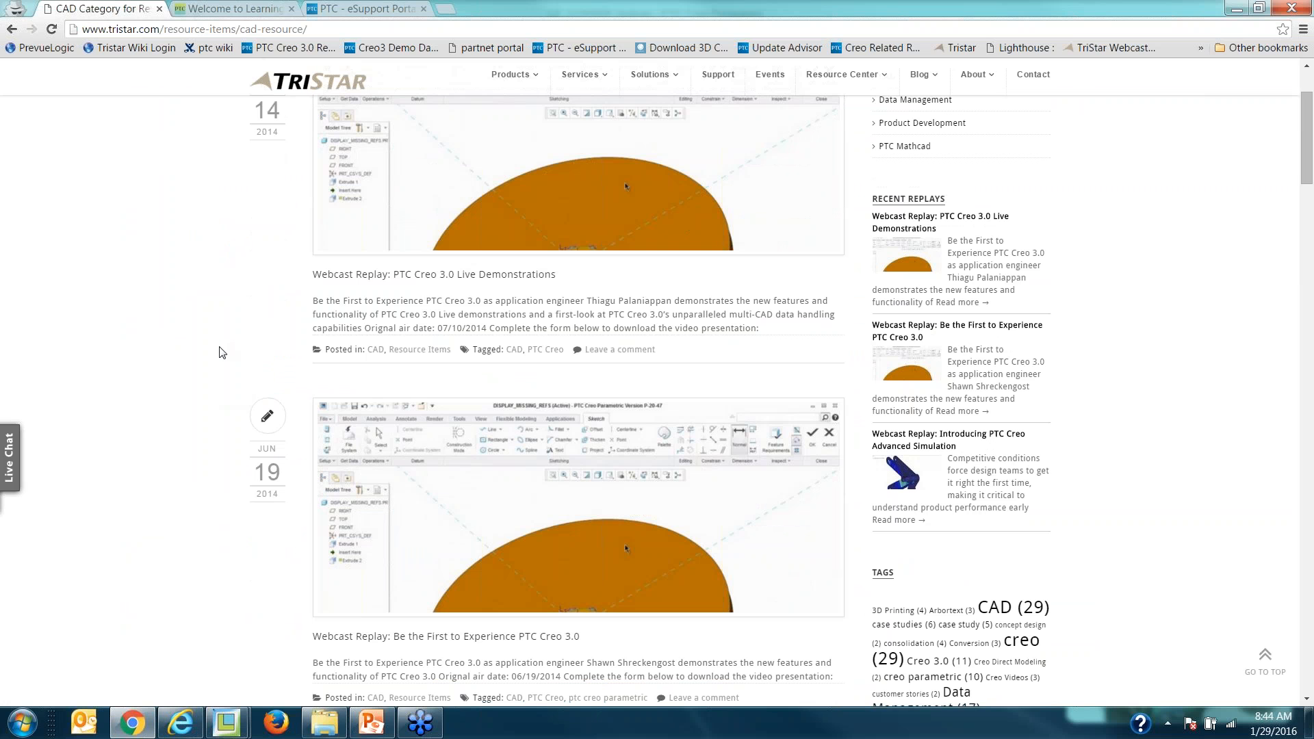
scroll(219, 353, "down", 3)
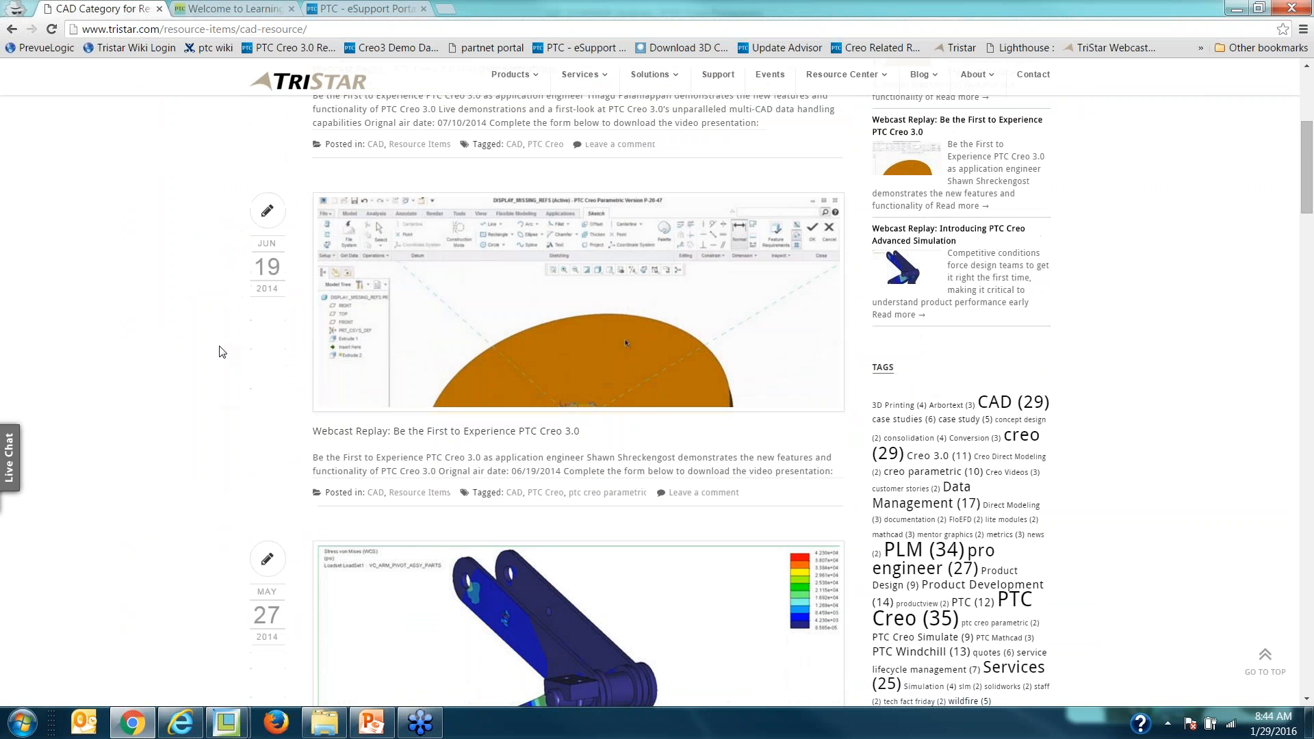
scroll(219, 352, "up", 6)
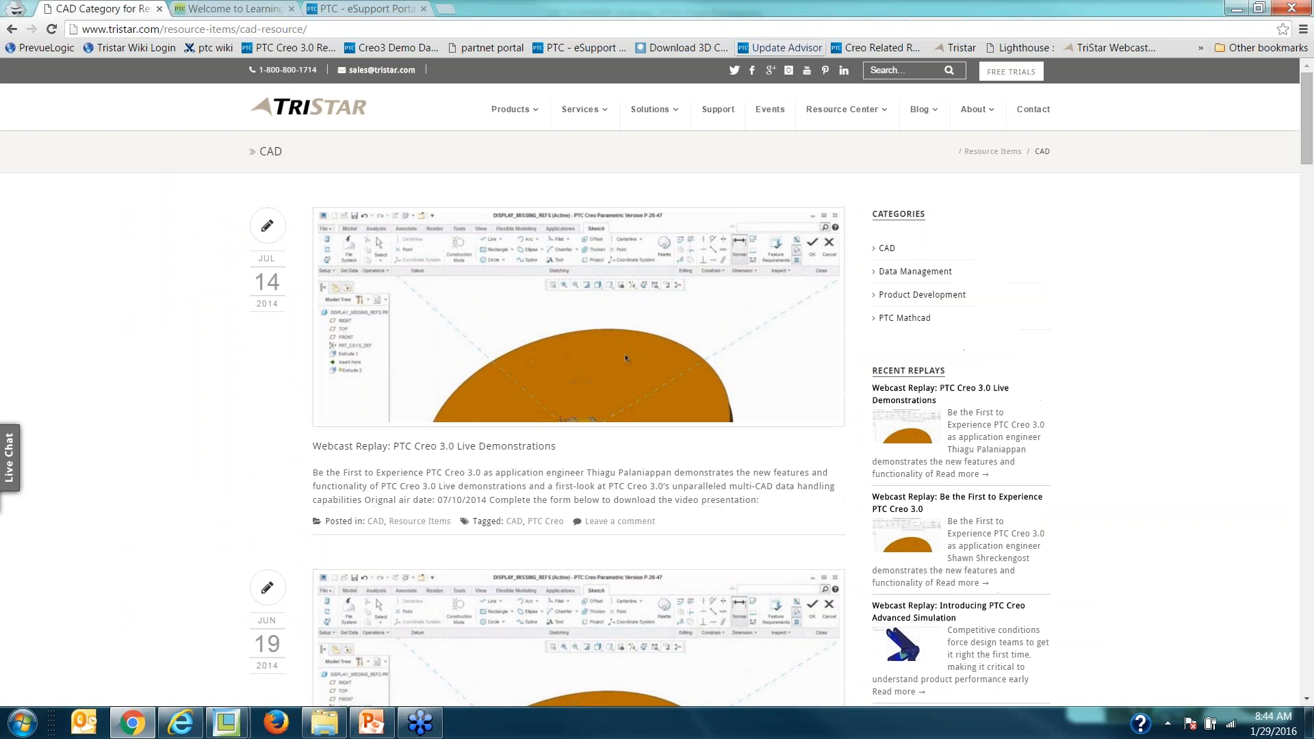
mouse_move(837, 117)
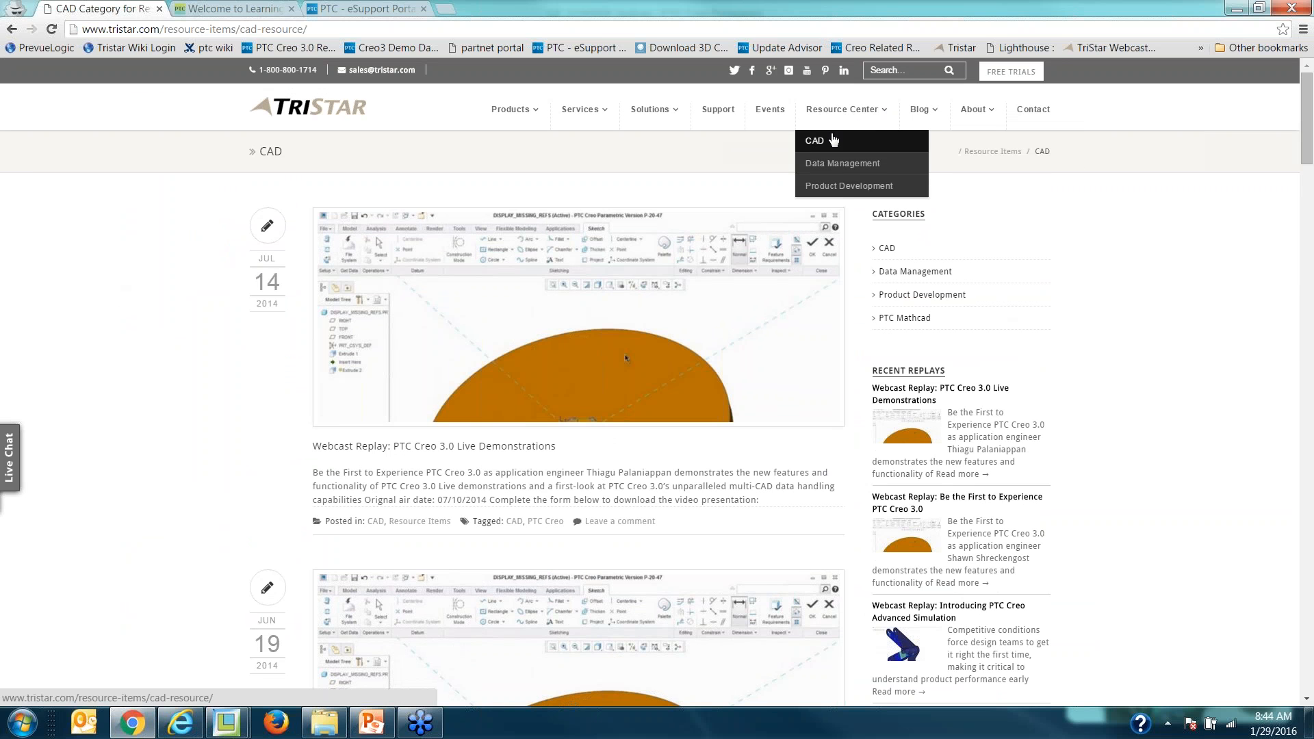
left_click(228, 9)
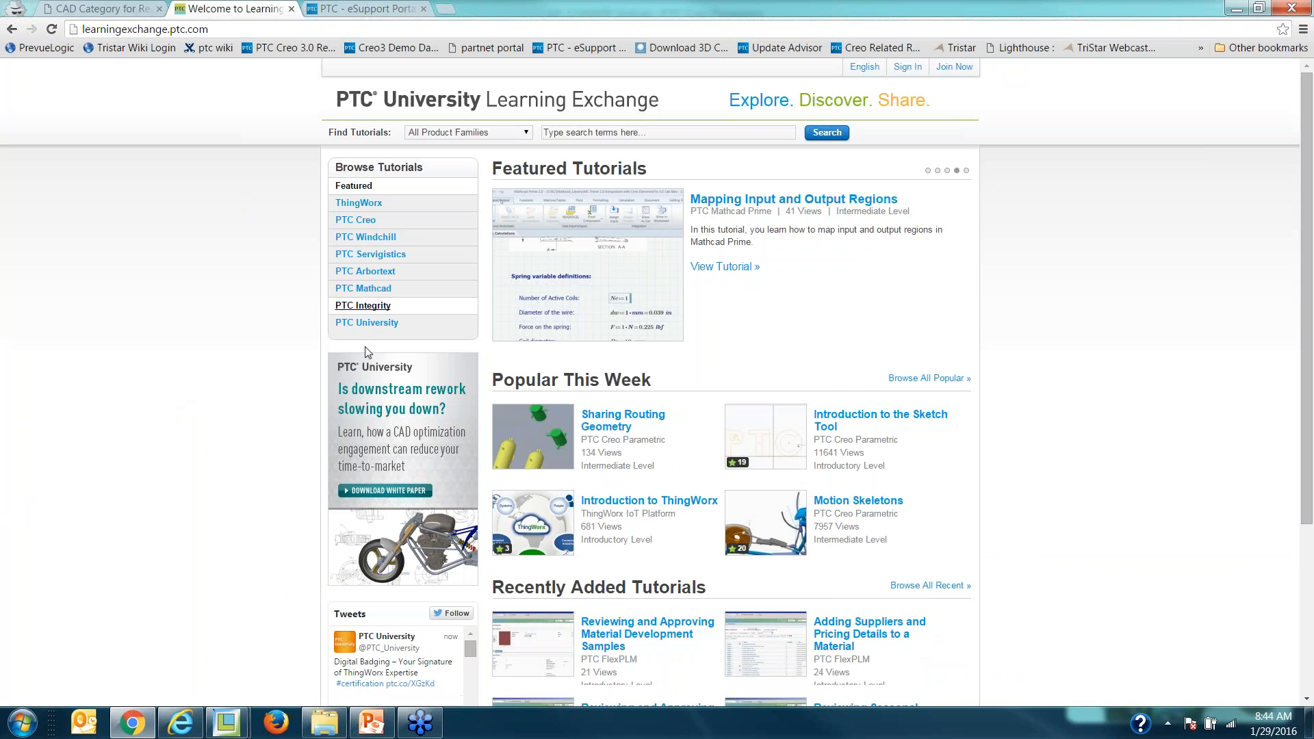
Step: Look over the PTC University Learning Exchange home page and show its PTC Creo tutorials
scroll(221, 472, "down", 3)
scroll(220, 473, "up", 3)
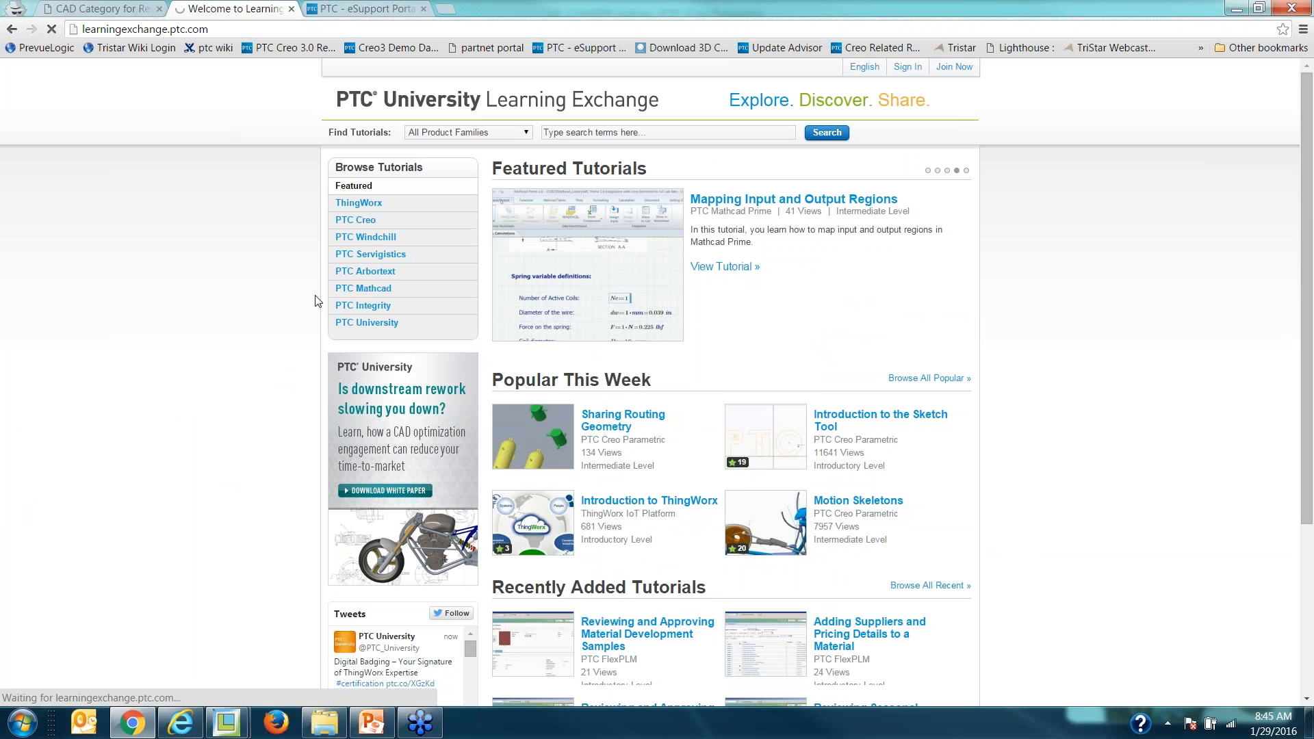
left_click(353, 225)
Step: Switch to the PTC Creo eSupport portal and search its knowledge base for "unite technology windchill"
left_click(368, 8)
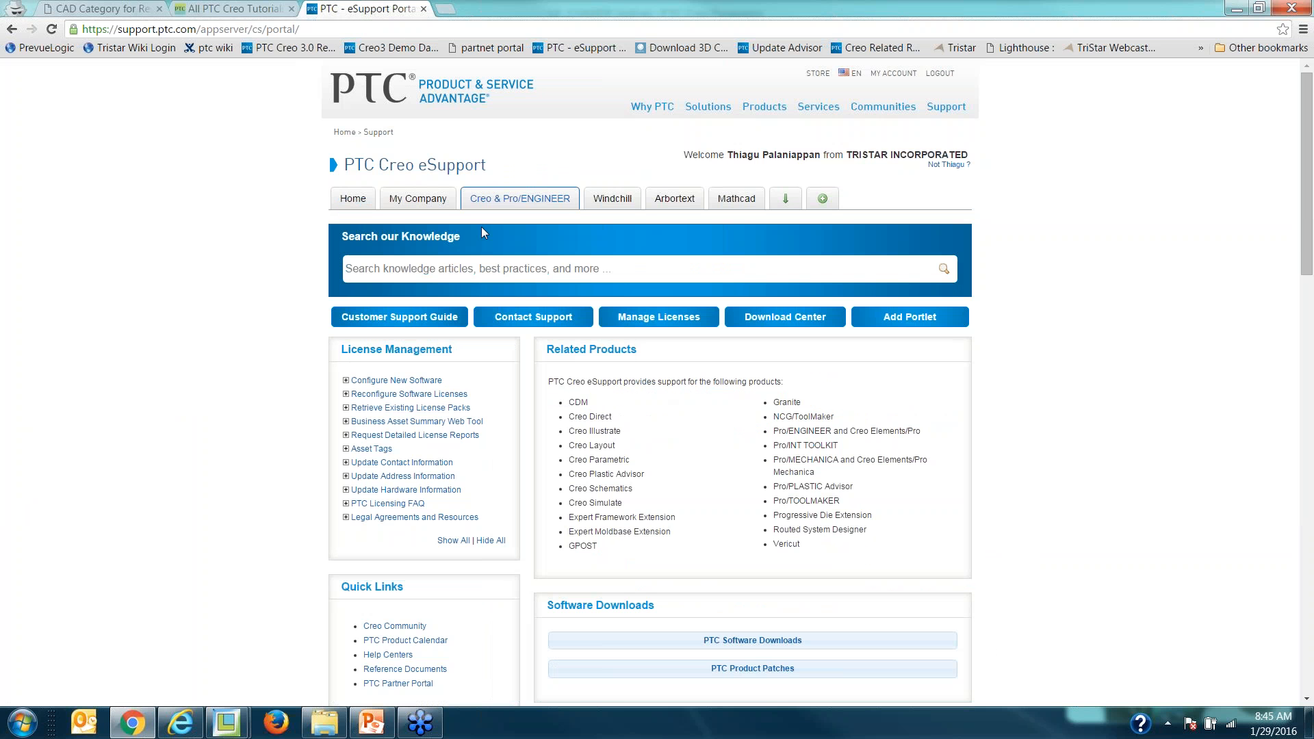
left_click(442, 270)
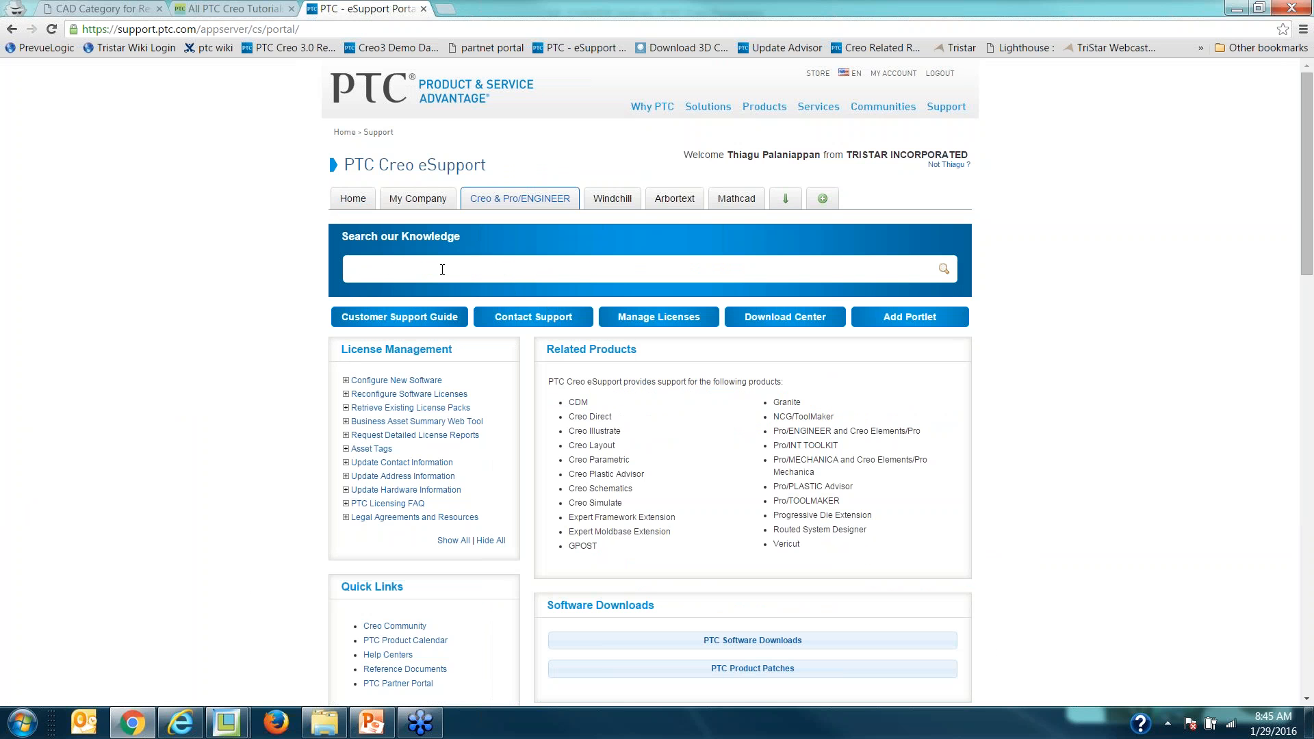
type("unite technology windchill")
key("Return")
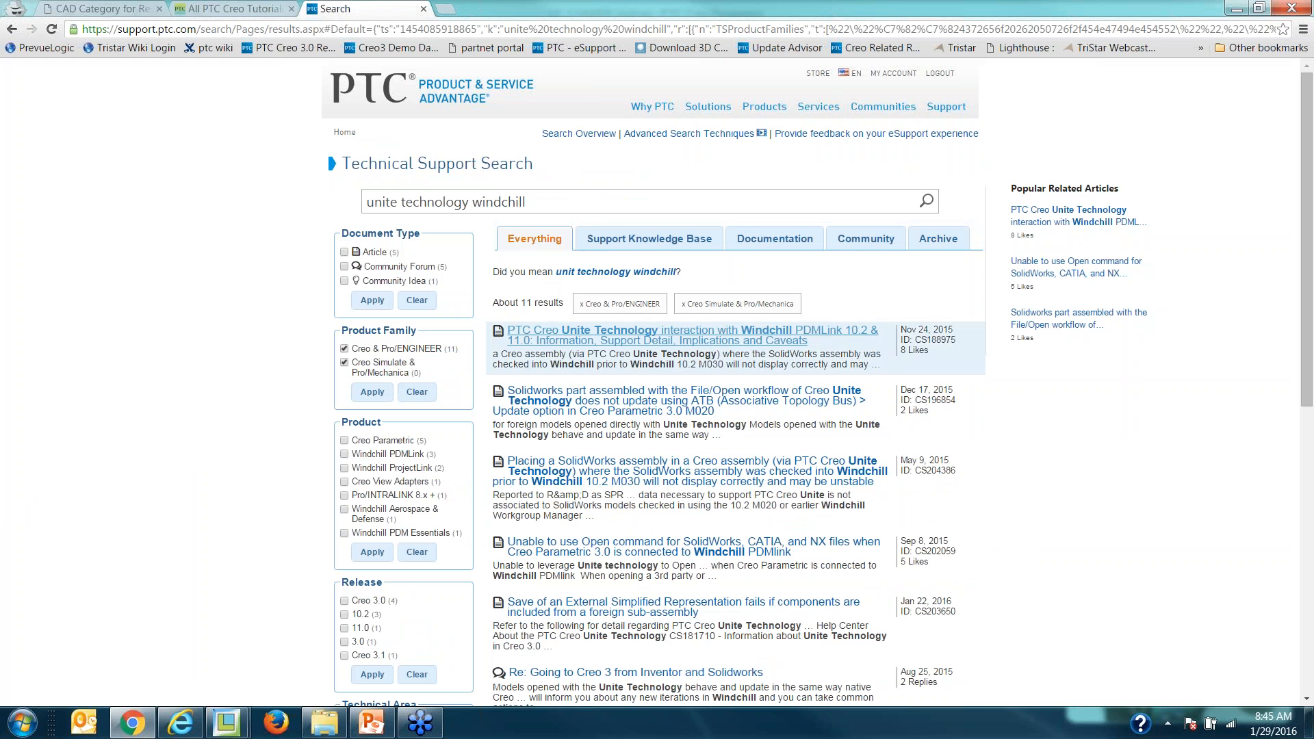
Step: Open article CS188975 on Unite Technology interaction with Windchill PDMLink and examine its resolution overview and unsupported workflows
mouse_move(548, 343)
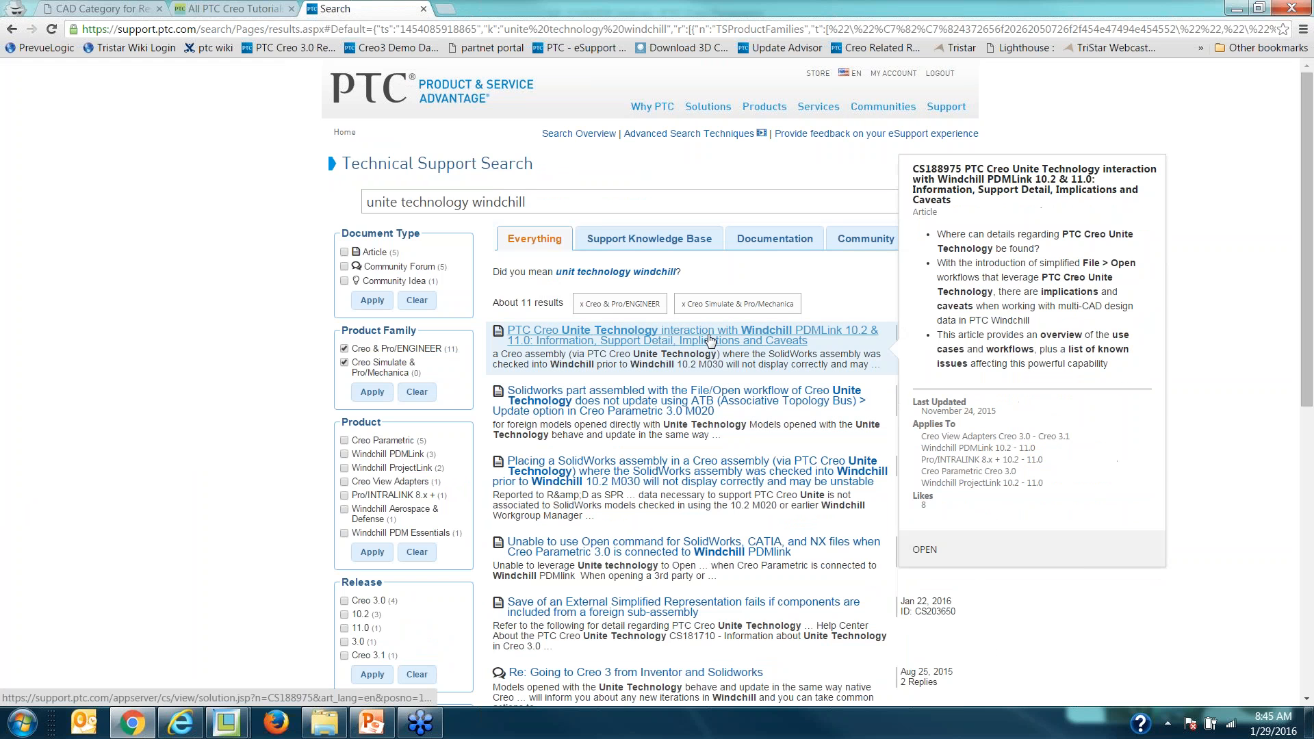
left_click(710, 341)
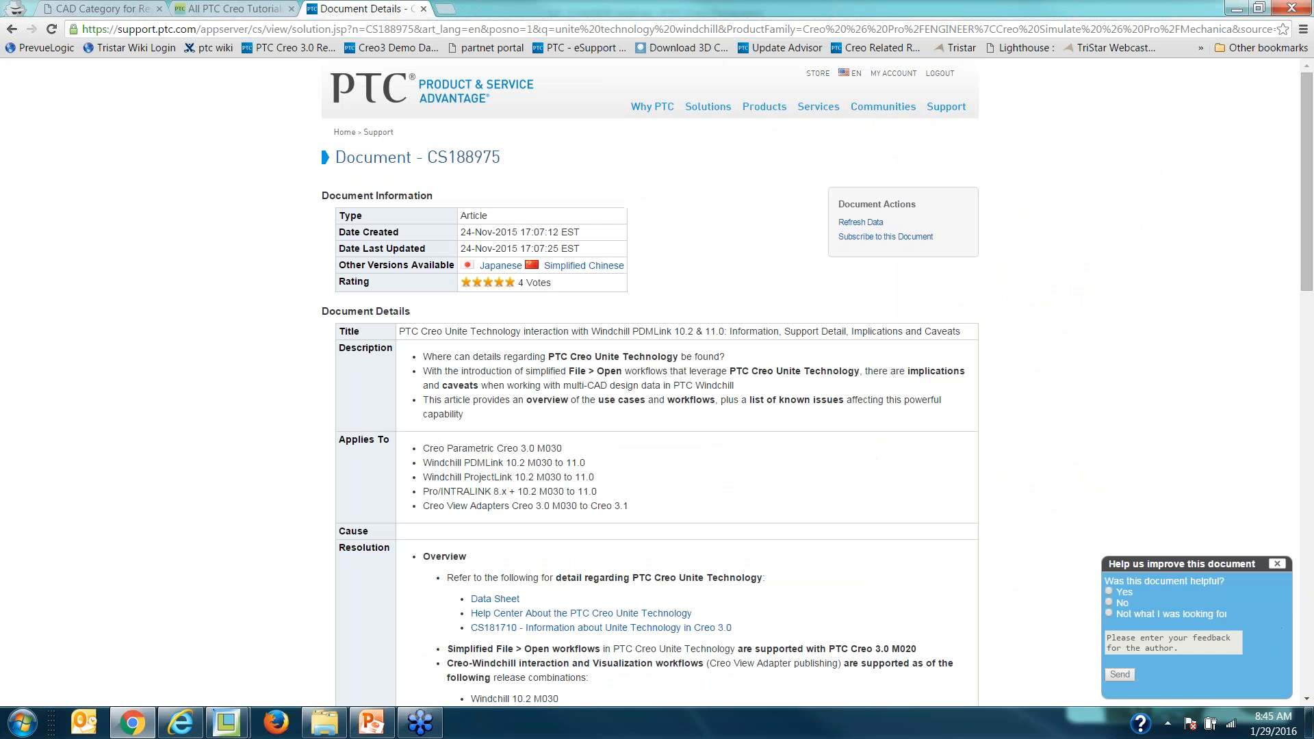
scroll(749, 486, "down", 7)
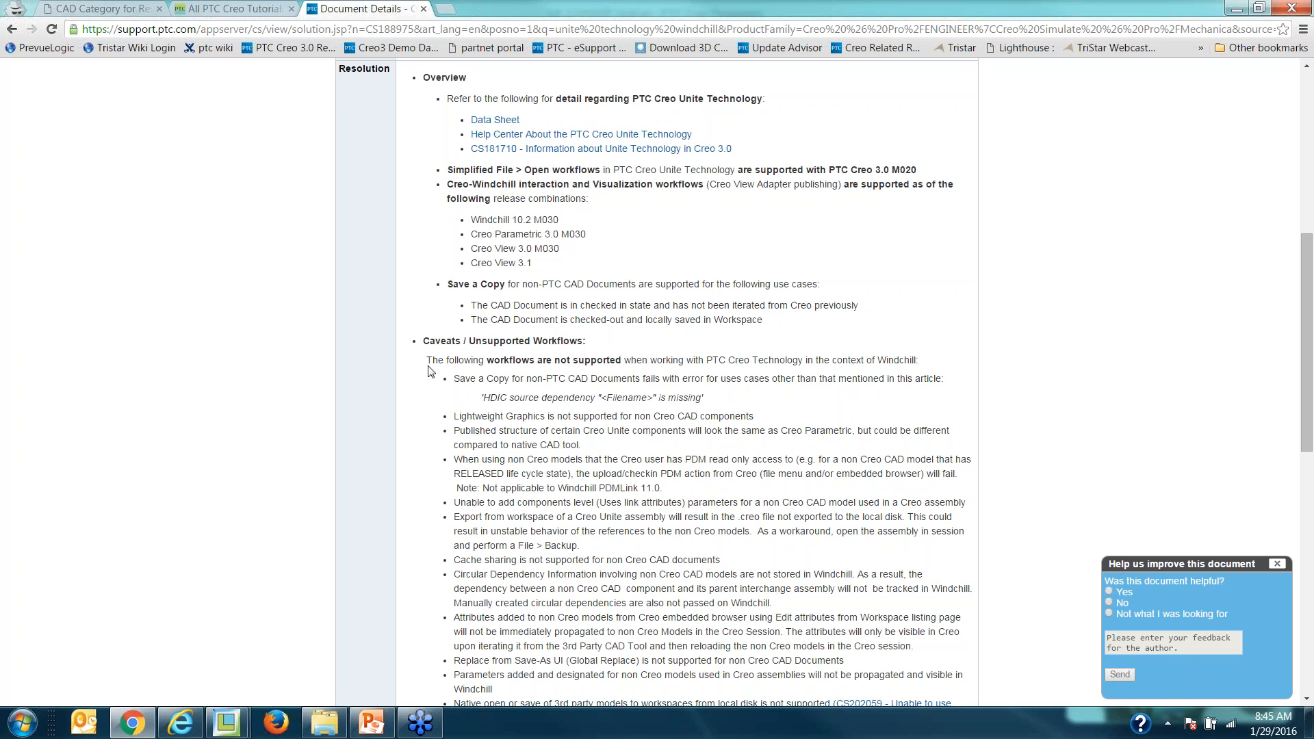
left_click_drag(426, 360, 604, 360)
scroll(634, 306, "up", 2)
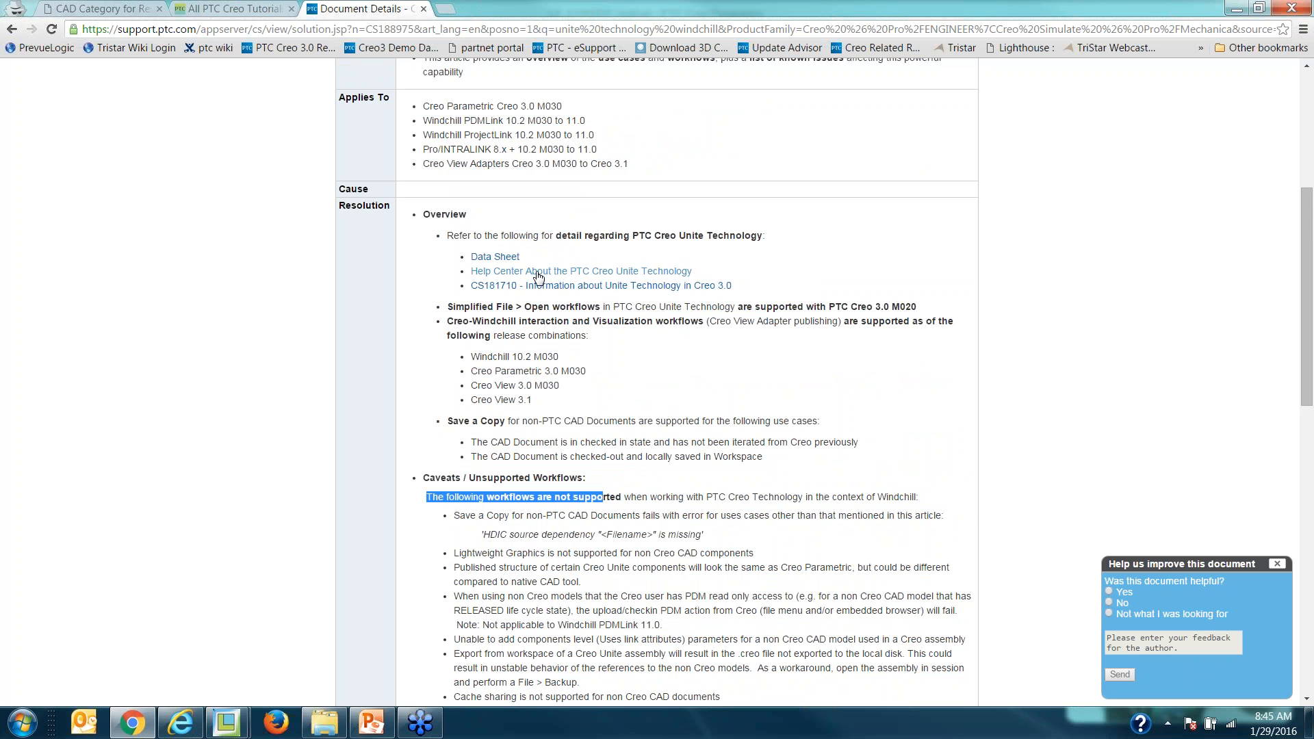
left_click(415, 509)
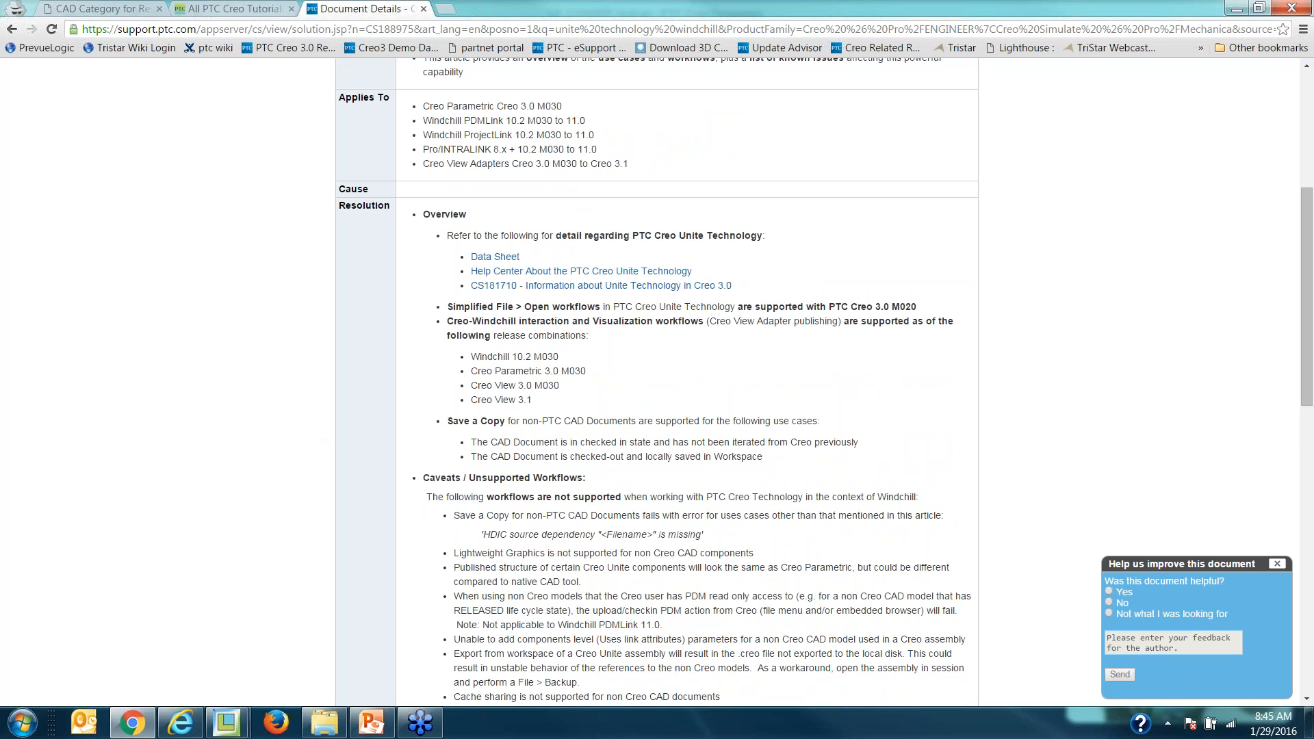
Step: Glance back at the Learning Exchange's PTC Creo tutorials and return from the support article to the search results
key("ctrl+shift+Tab")
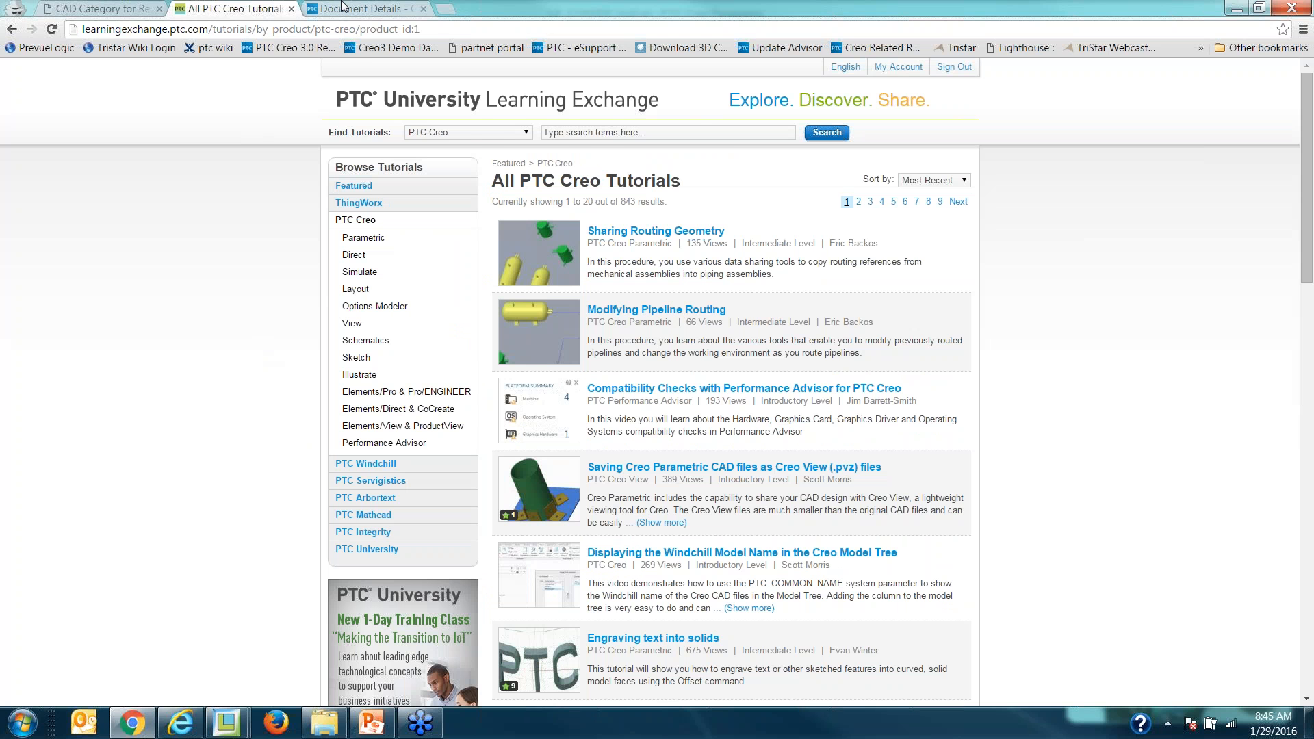
left_click(364, 10)
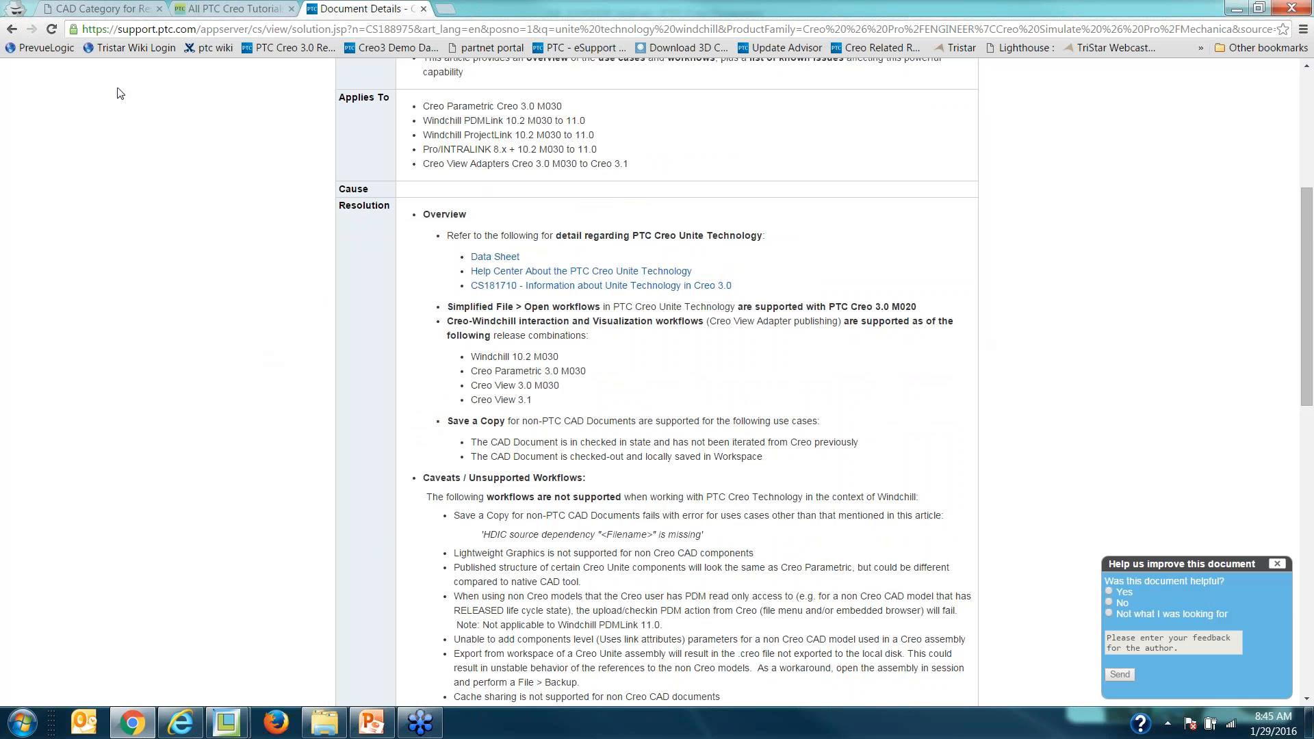
left_click(6, 31)
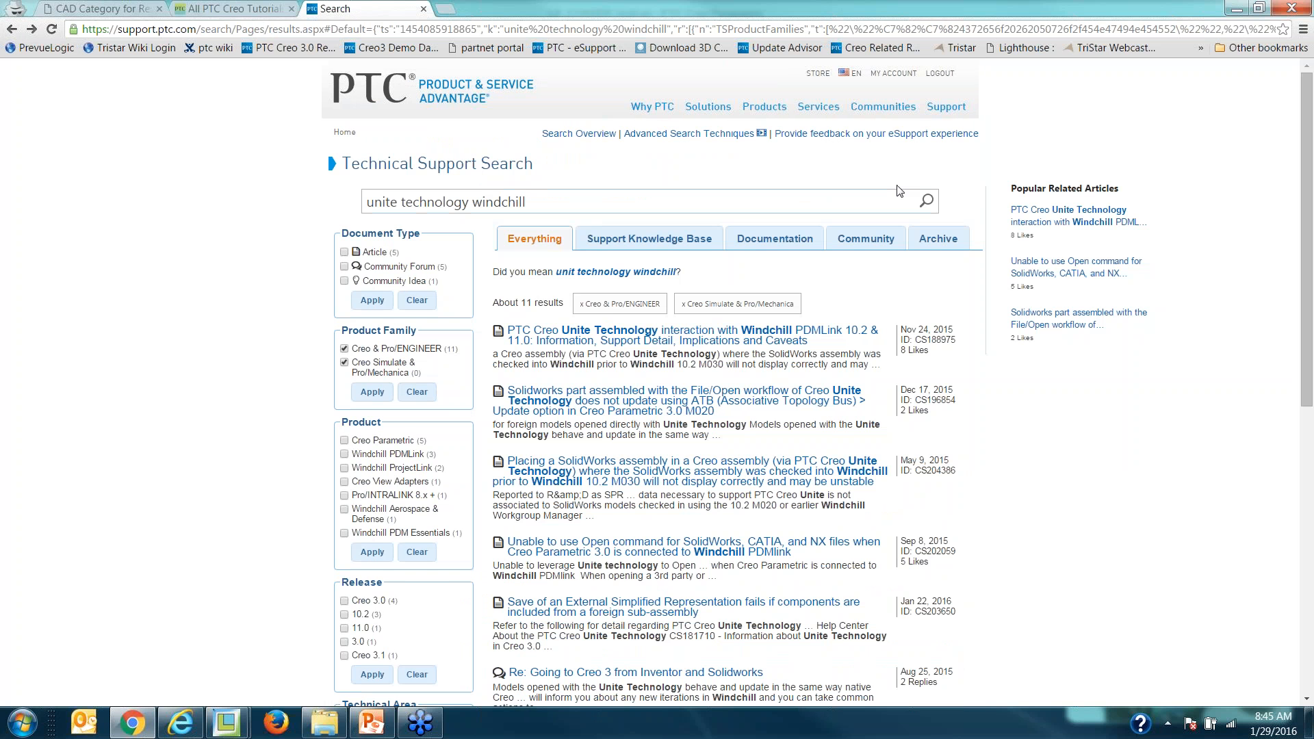
Step: Switch to 2016webinar1.pptx in PowerPoint and present from the Helpful Links slide to the "Creo License – Subscription offer" slide
left_click(1236, 10)
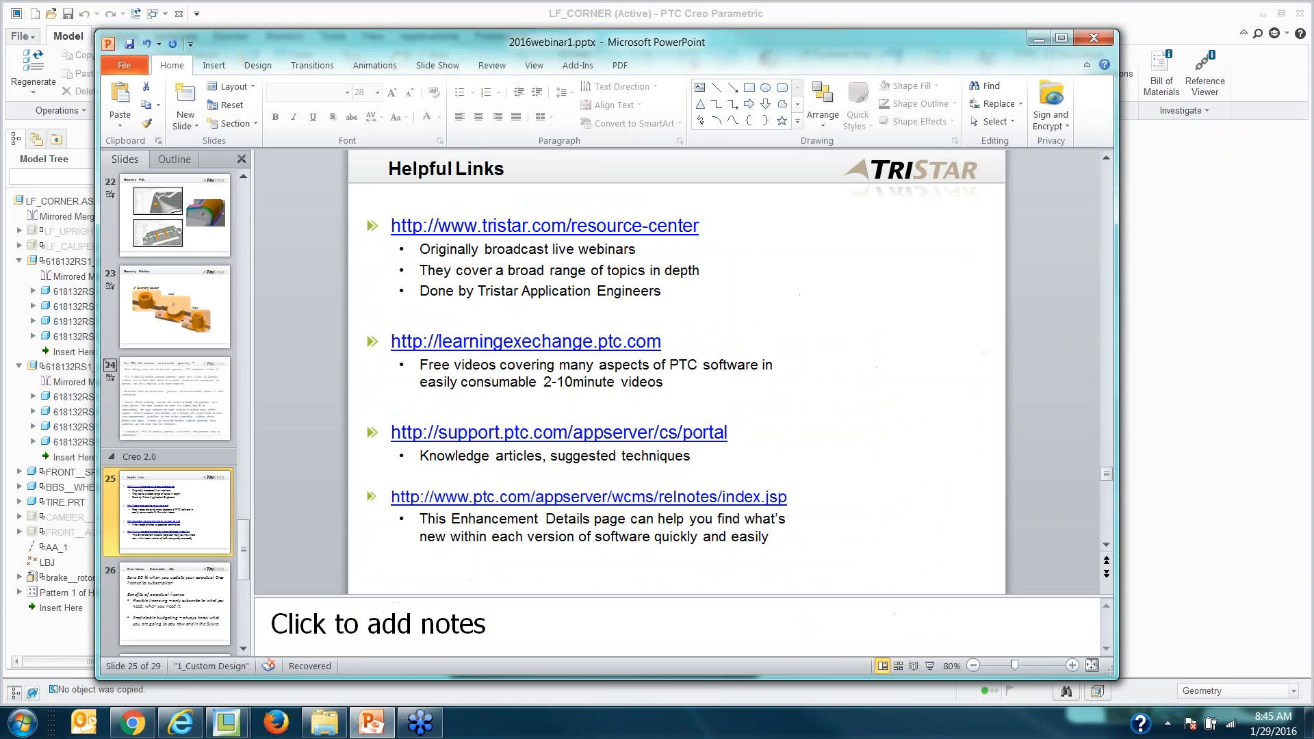
left_click(931, 666)
left_click(931, 666)
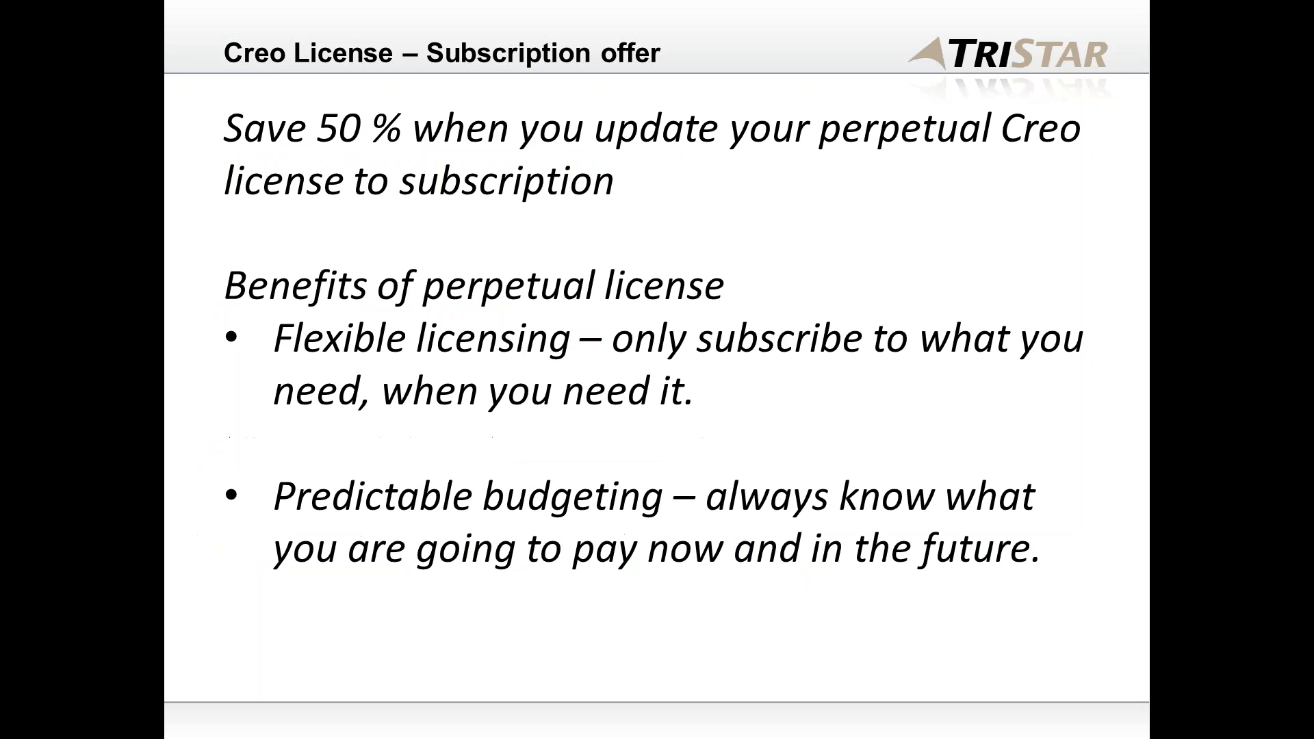